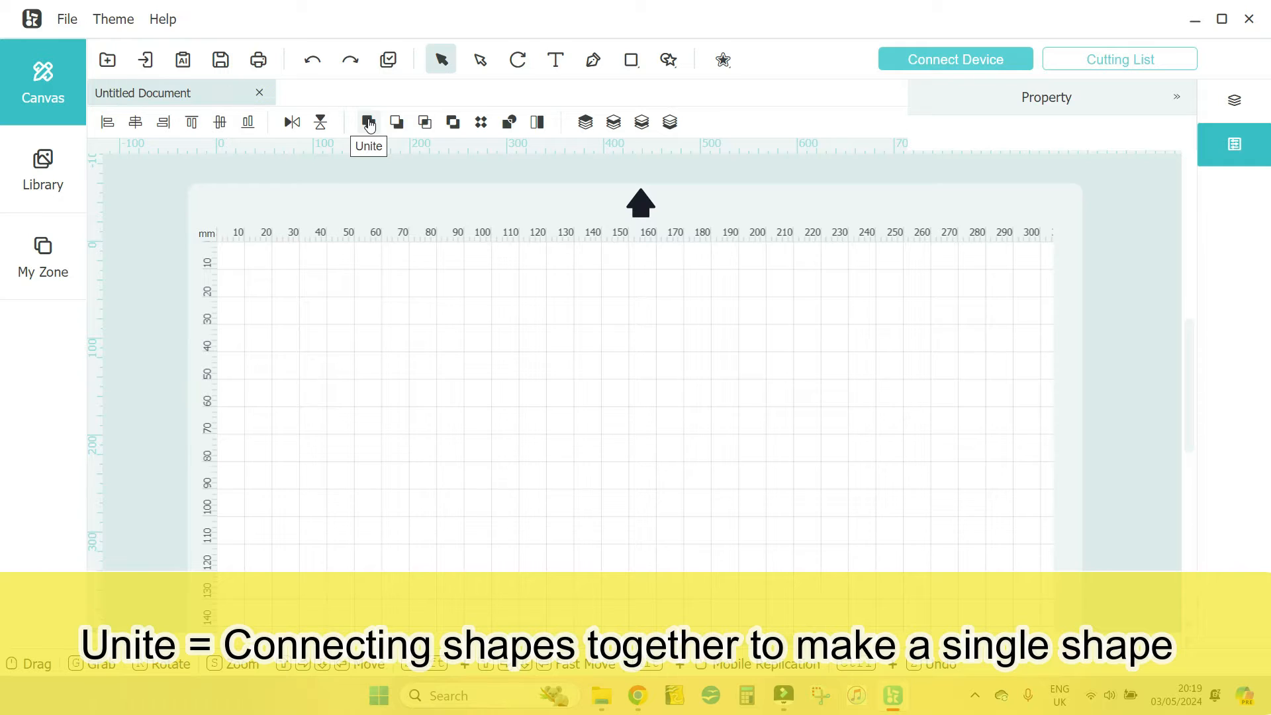
- Add an arch and a star to the canvas, and place the star beside the arch at about X 71 mm, Y 9 mm
{"action": "left_click", "coordinate": [669, 59]}
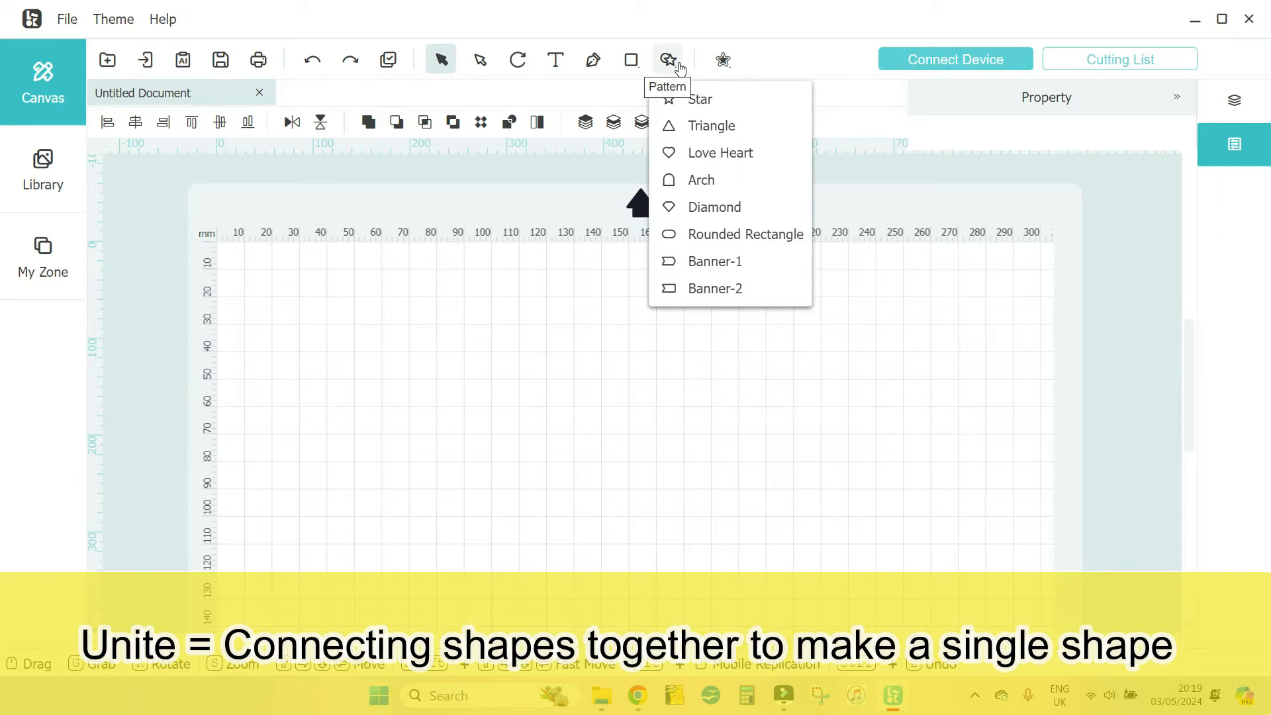
{"action": "left_click", "coordinate": [693, 179]}
{"action": "left_click", "coordinate": [669, 60]}
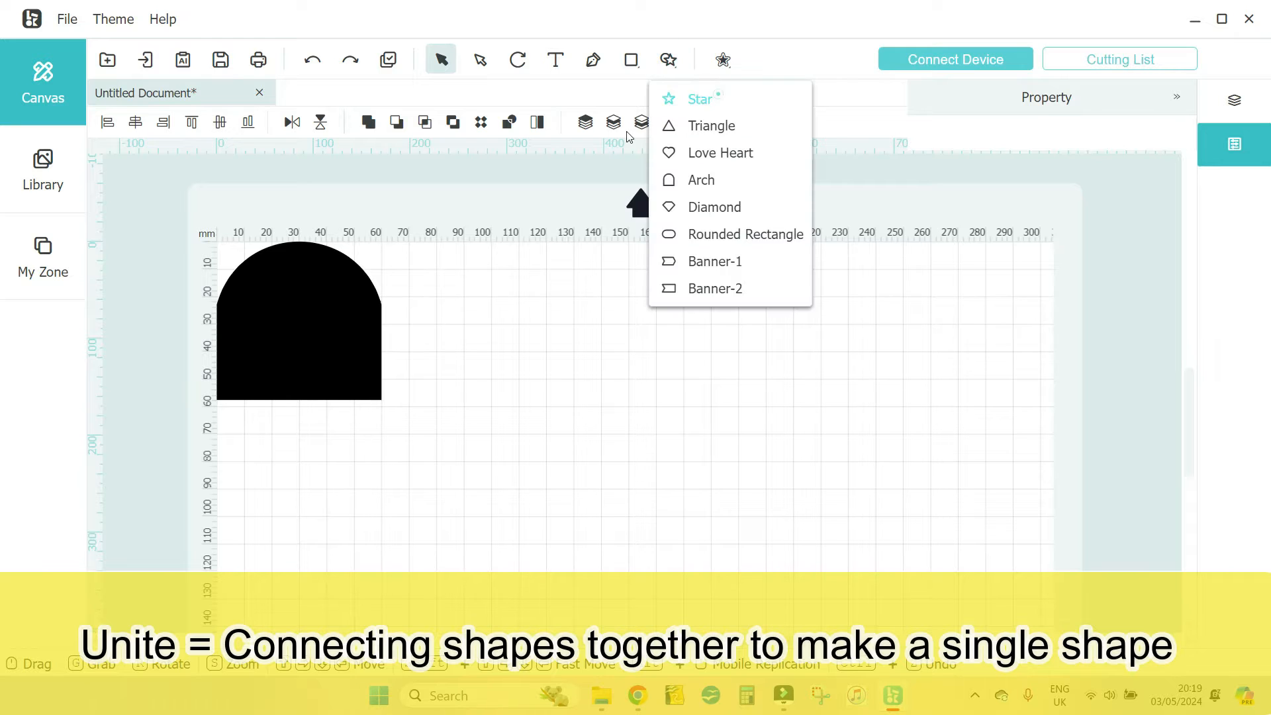
{"action": "left_click", "coordinate": [698, 98]}
{"action": "left_click_drag", "start_coordinate": [285, 321], "coordinate": [433, 333]}
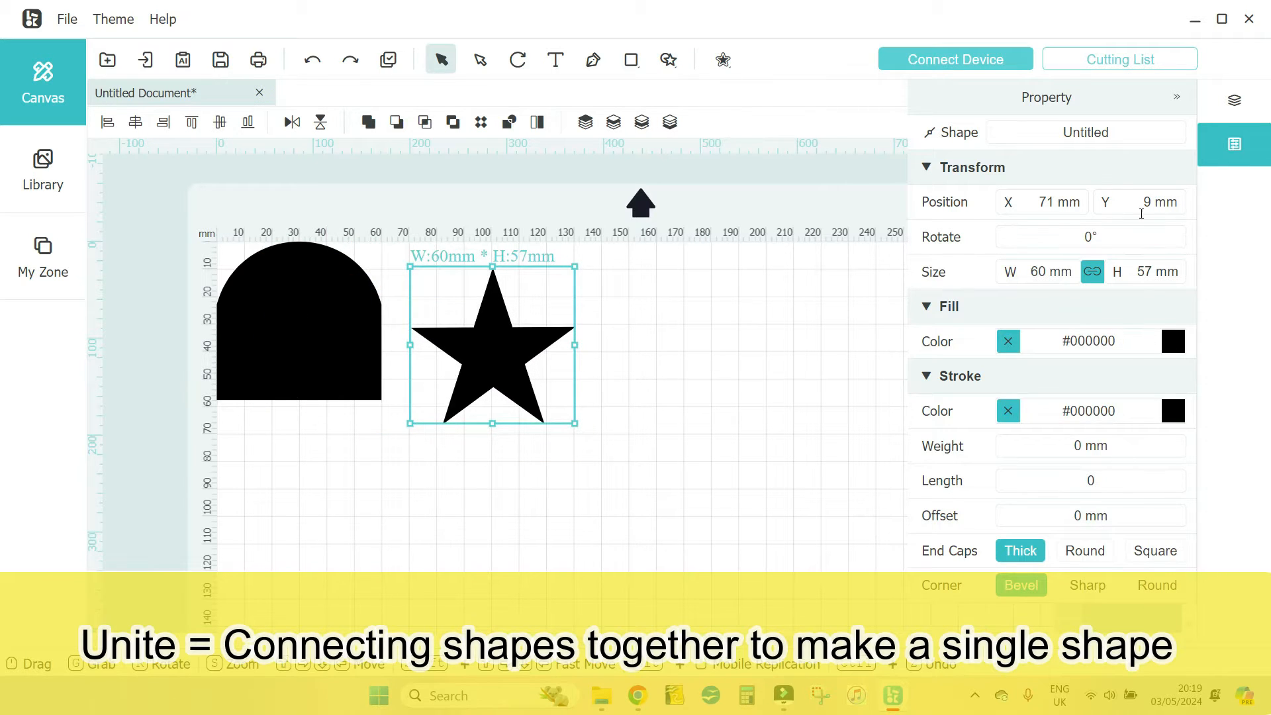
- Set the star's fill to blue, #2e23e3
{"action": "left_click", "coordinate": [1173, 342]}
{"action": "left_click", "coordinate": [1222, 454]}
{"action": "left_click", "coordinate": [1158, 425]}
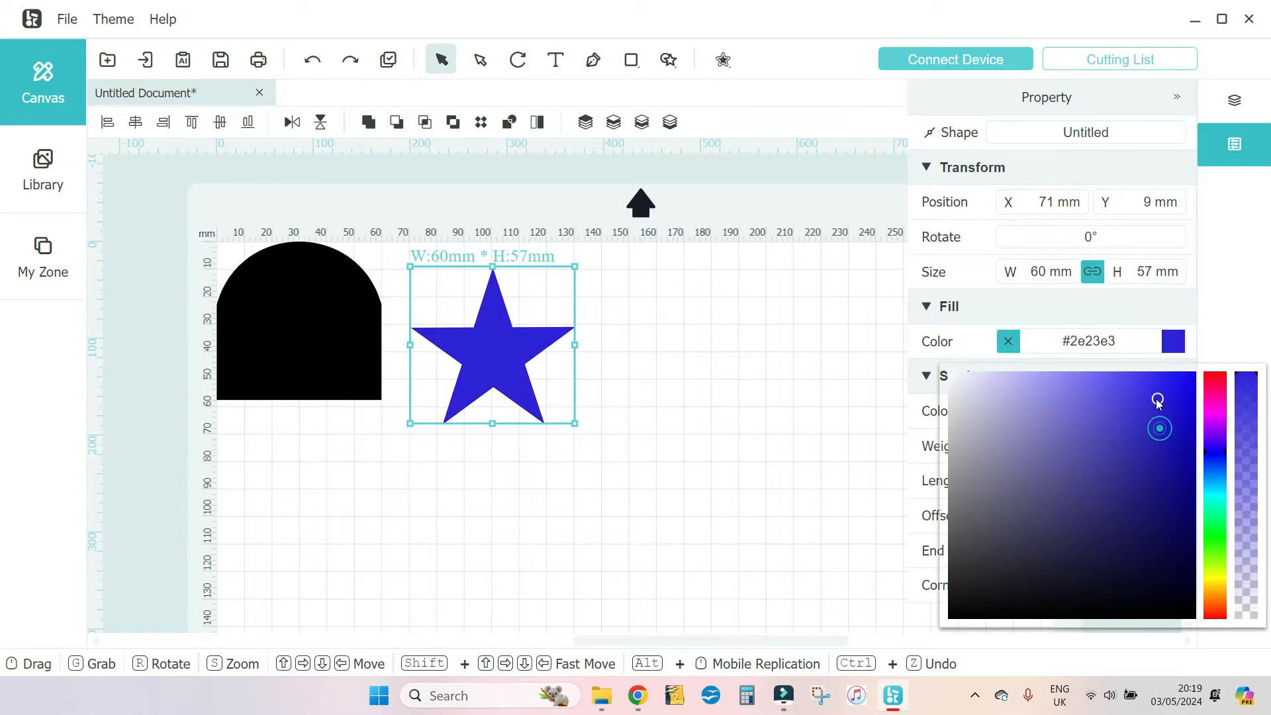
{"action": "left_click", "coordinate": [765, 405]}
- Move the arch to about X 17 mm, Y 48 mm and overlap the star onto its top at about X 16 mm, Y 0 mm
{"action": "left_click_drag", "start_coordinate": [283, 320], "coordinate": [331, 451]}
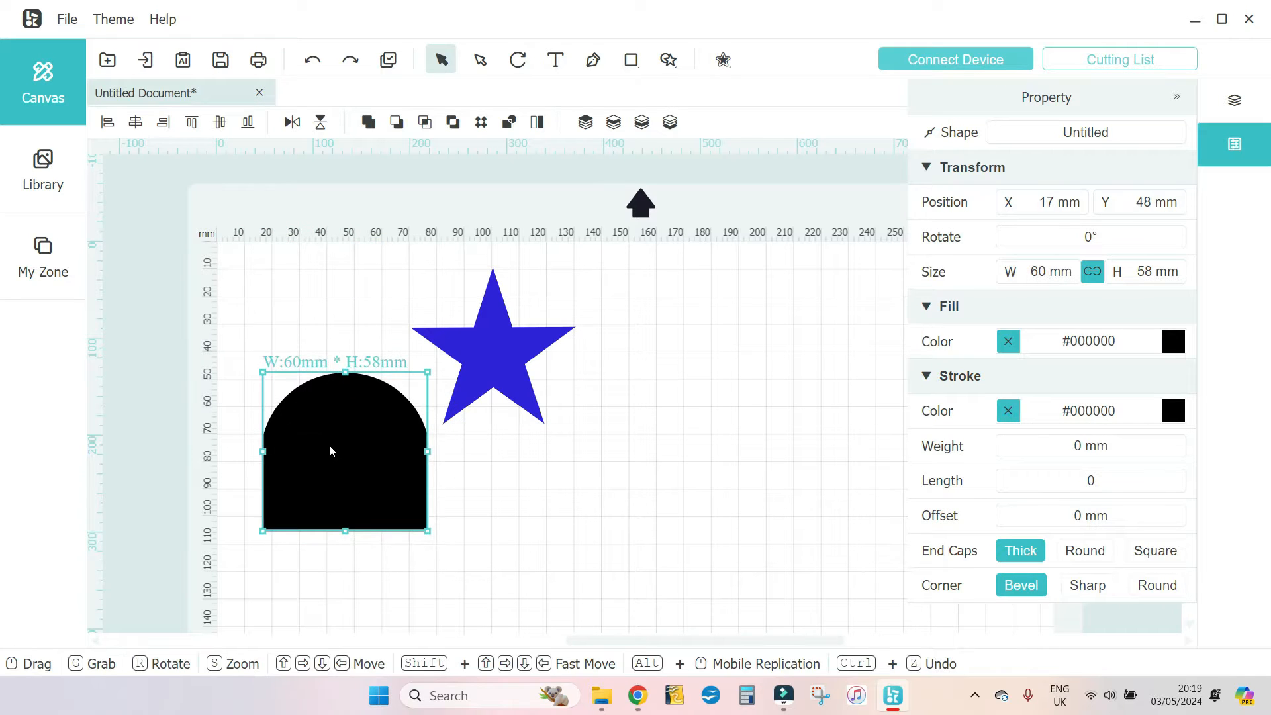
{"action": "left_click_drag", "start_coordinate": [502, 373], "coordinate": [351, 343]}
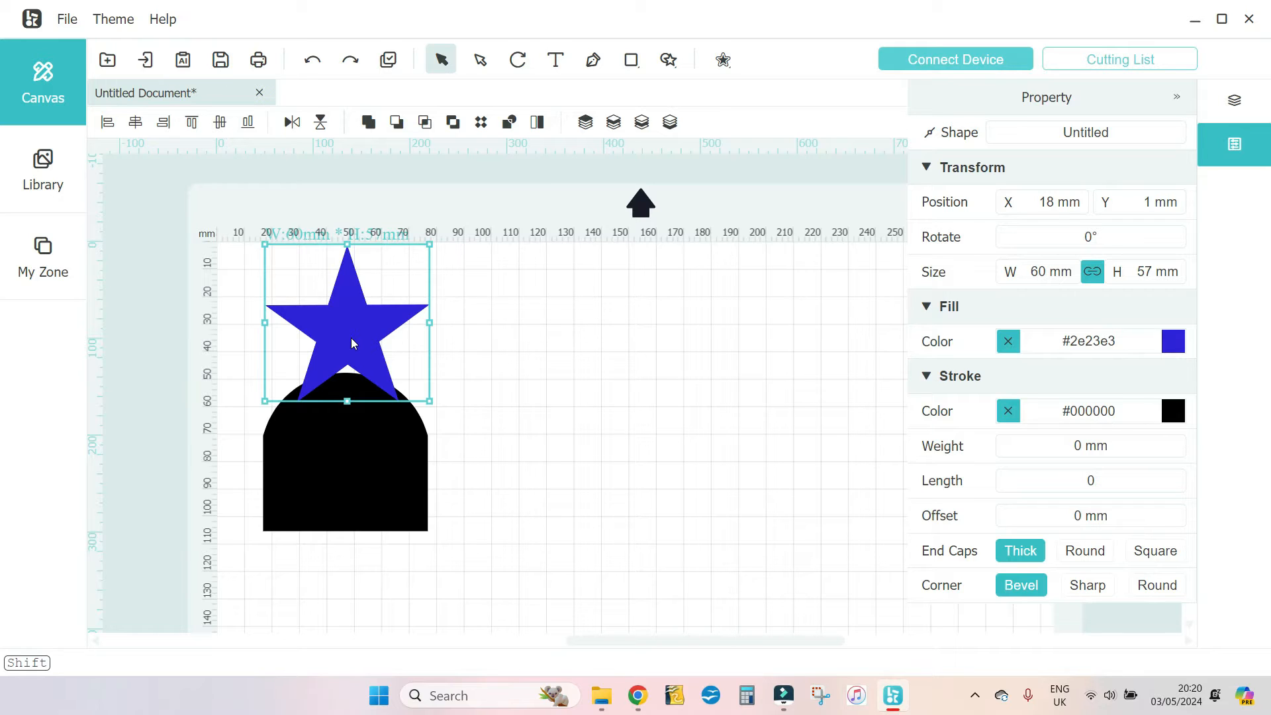
{"action": "left_click_drag", "start_coordinate": [351, 338], "coordinate": [348, 333]}
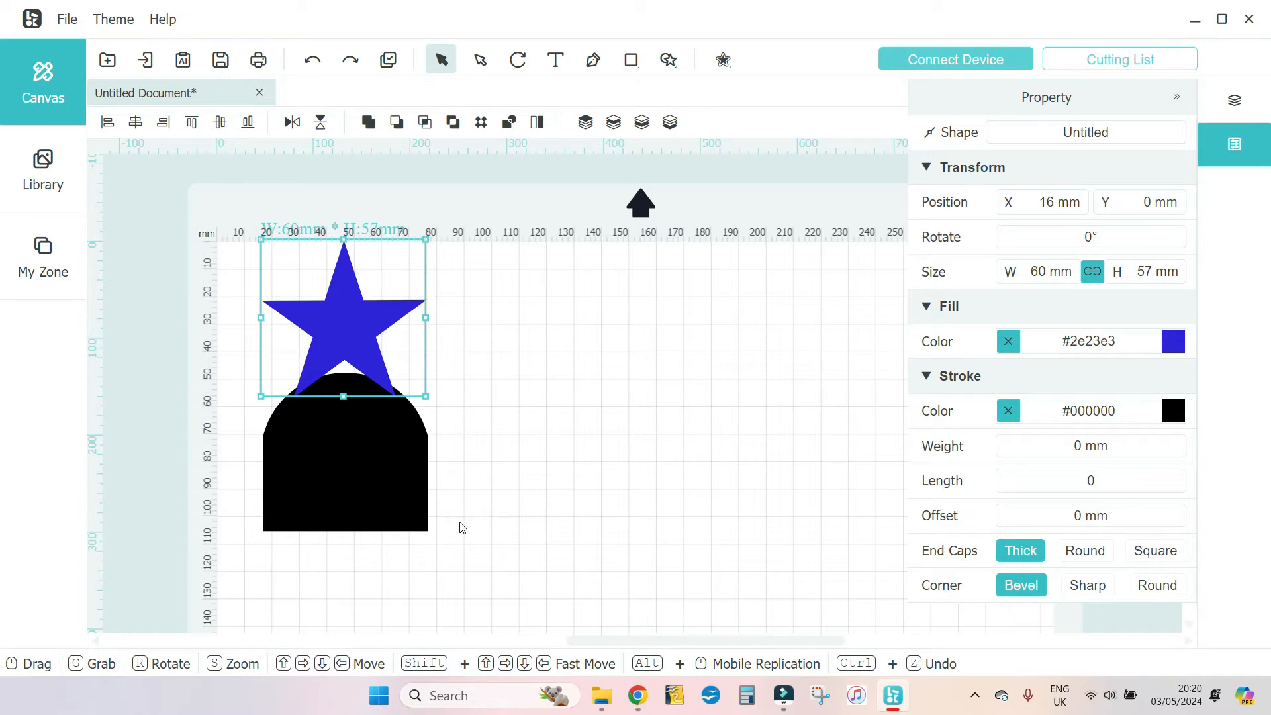
- Center the star and arch horizontally on each other, and raise the star to about Y -2 mm
{"action": "left_click_drag", "start_coordinate": [455, 563], "coordinate": [228, 202]}
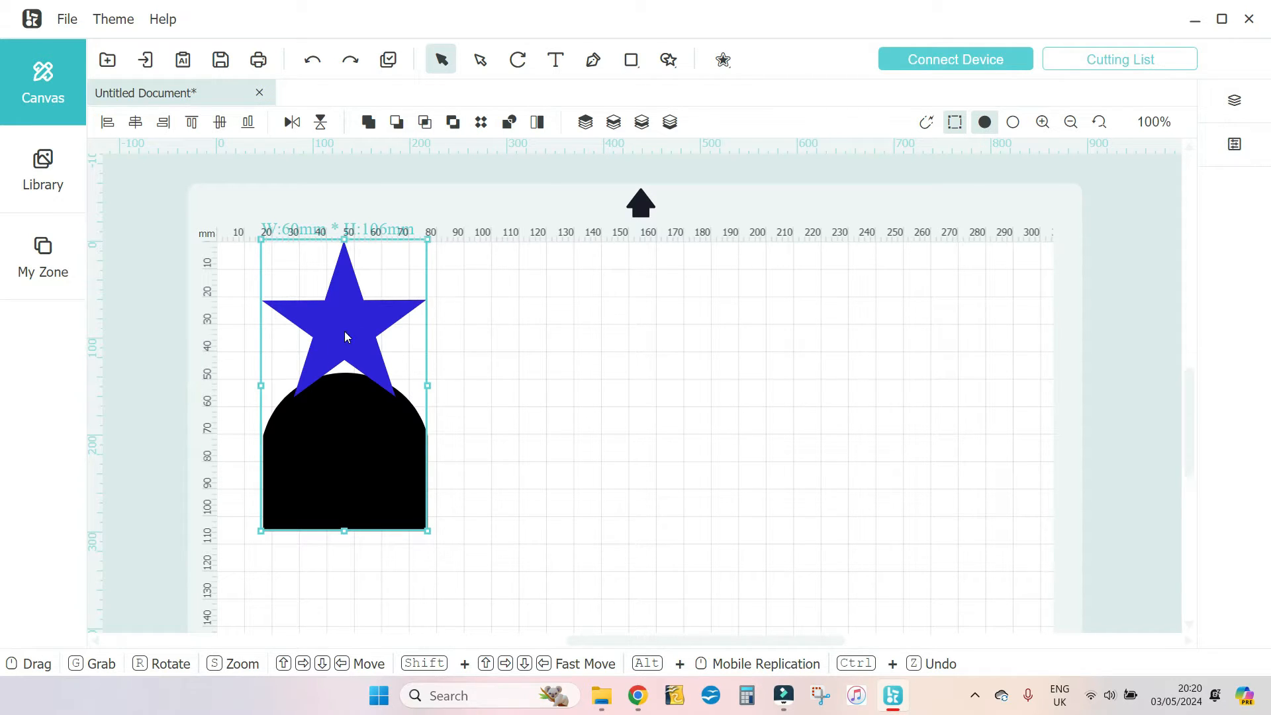
{"action": "left_click", "coordinate": [134, 123]}
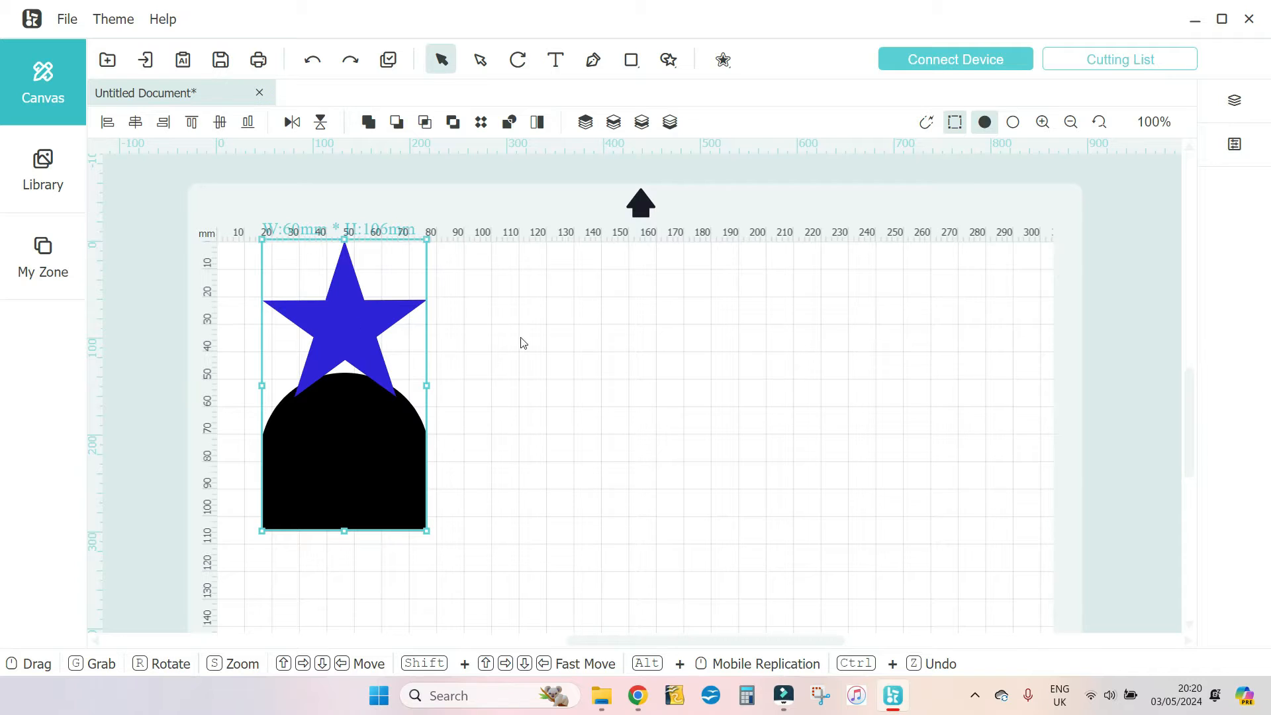
{"action": "left_click", "coordinate": [338, 328]}
{"action": "left_click_drag", "start_coordinate": [338, 322], "coordinate": [339, 324]}
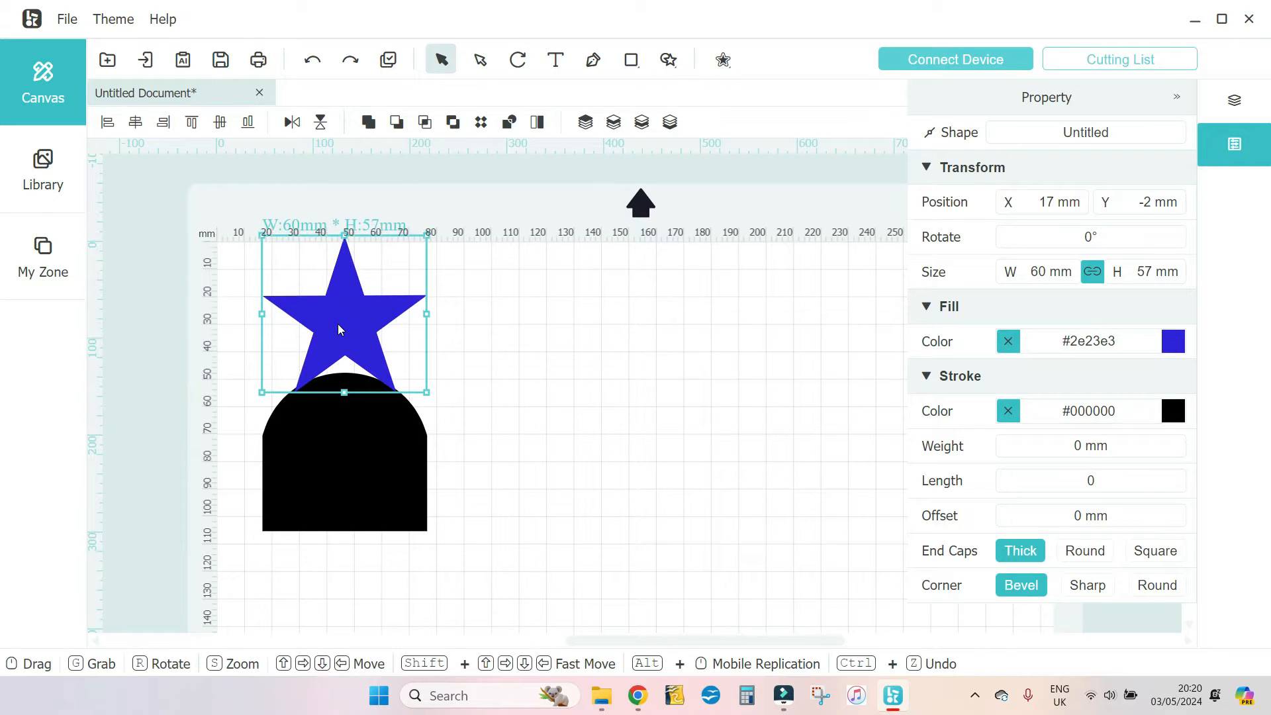
{"action": "left_click", "coordinate": [471, 409]}
- Inspect the overlap between the star's lower points and the arch, and unite both into a single shape
{"action": "scroll", "coordinate": [438, 383], "scroll_direction": "up", "scroll_amount": 5}
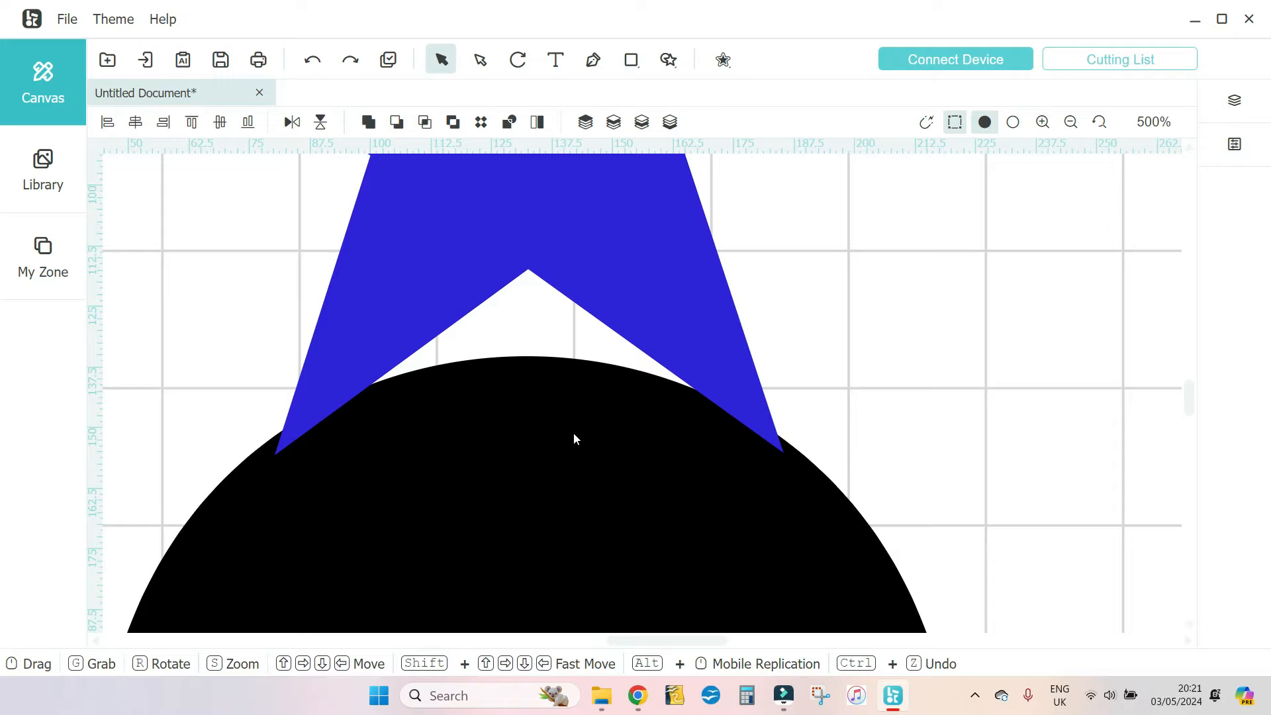
{"action": "left_click", "coordinate": [1074, 124]}
{"action": "left_click", "coordinate": [1079, 125]}
{"action": "left_click", "coordinate": [1080, 126]}
{"action": "left_click", "coordinate": [1071, 124]}
{"action": "left_click", "coordinate": [1071, 124]}
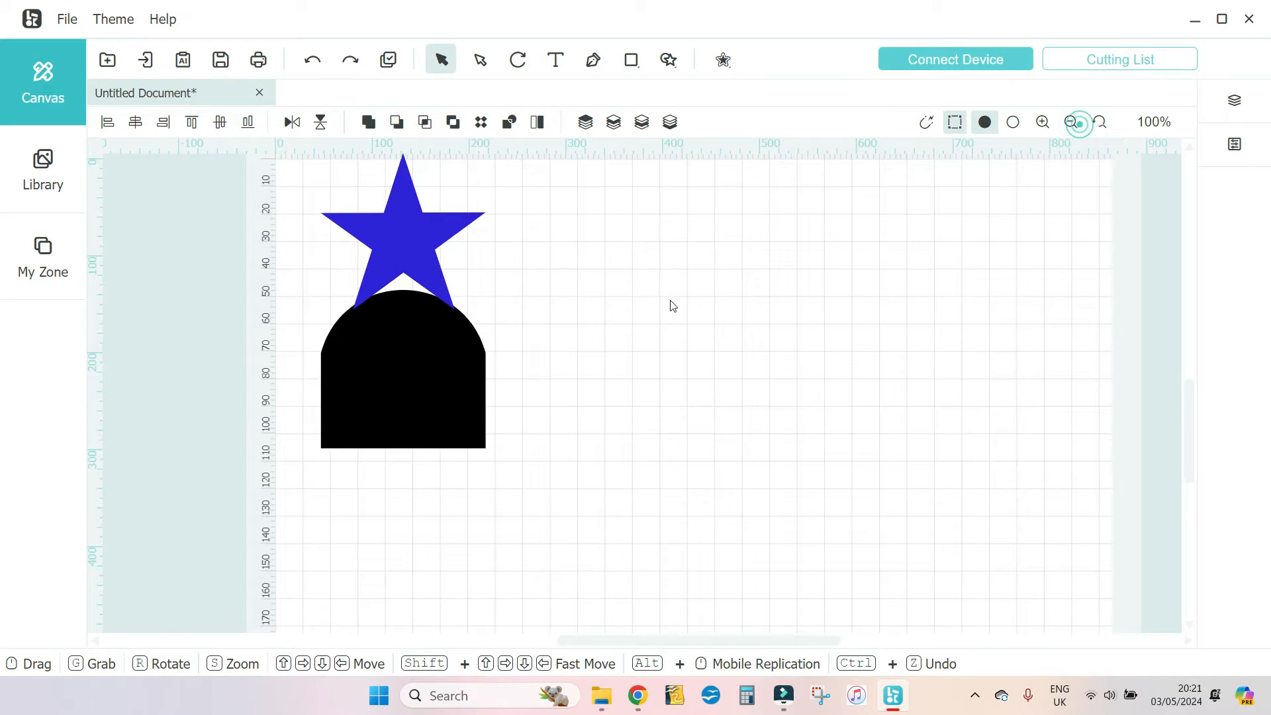
{"action": "left_click_drag", "start_coordinate": [521, 532], "coordinate": [278, 222]}
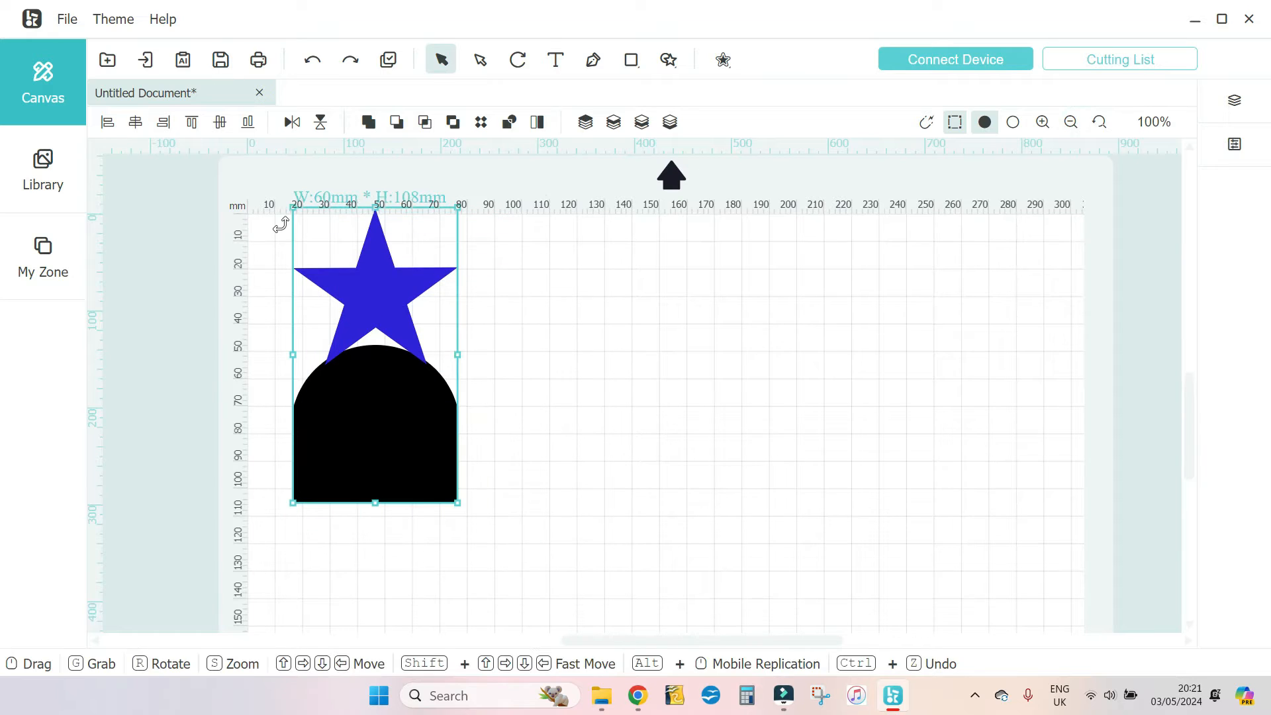
{"action": "left_click", "coordinate": [368, 122]}
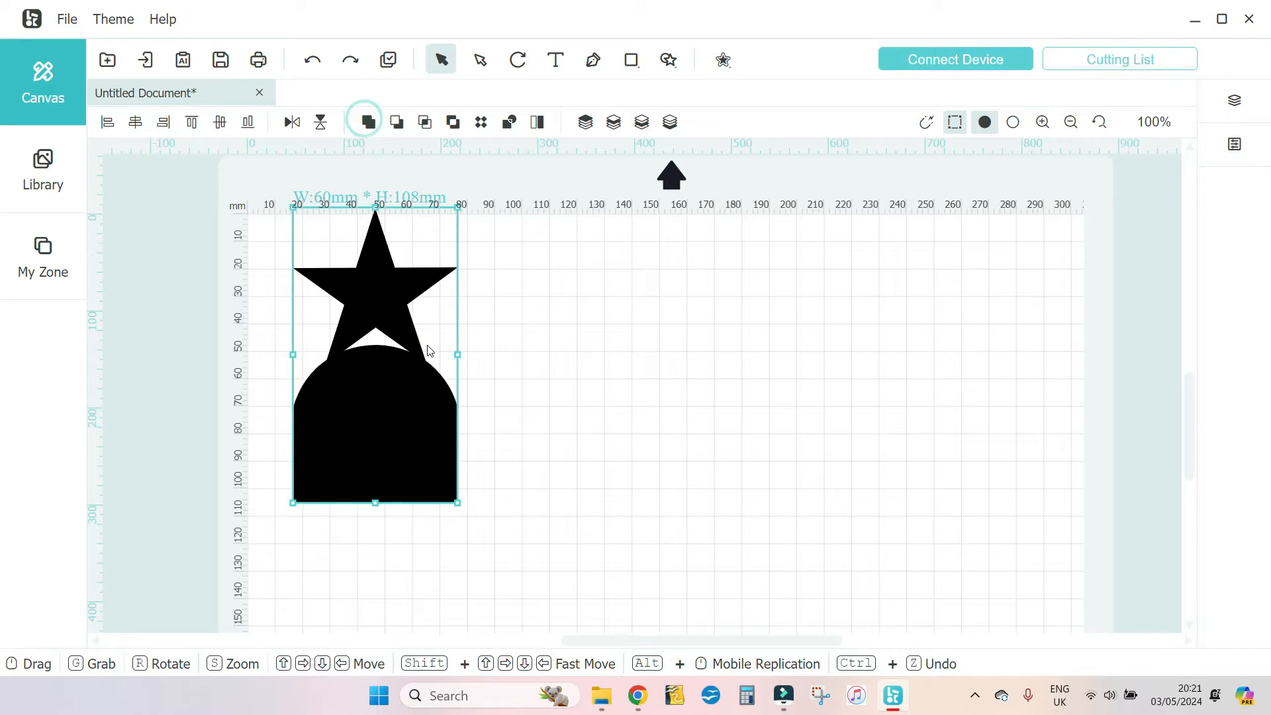
- Show the layers, undo the unite to view the separate shapes, and unite the star and arch again
{"action": "left_click", "coordinate": [1235, 100]}
{"action": "left_click", "coordinate": [313, 59]}
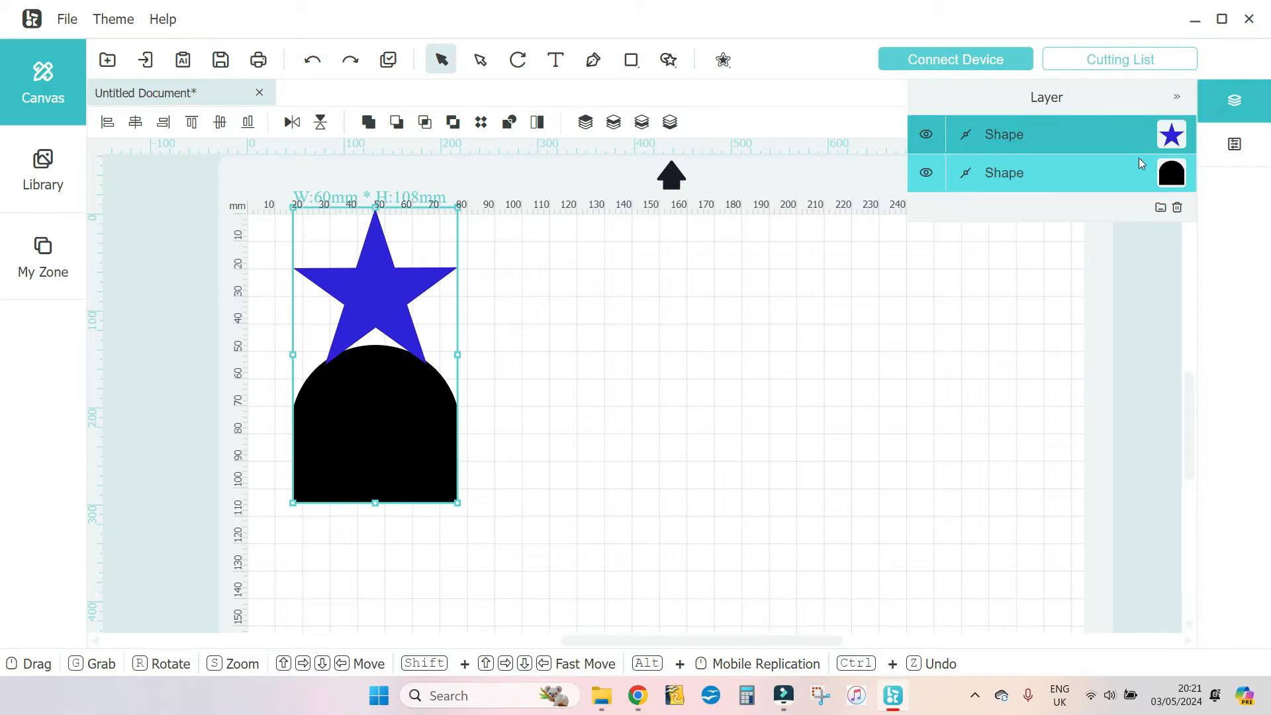
{"action": "left_click", "coordinate": [374, 128]}
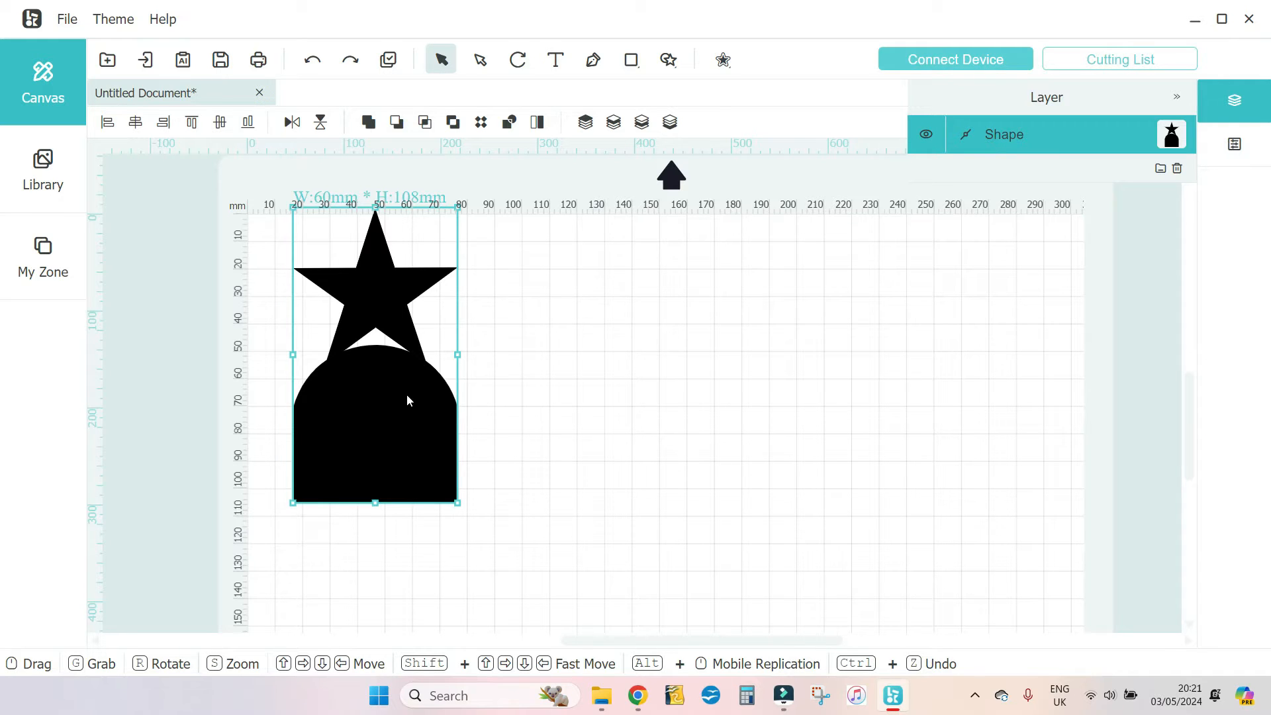
- Move the united star-and-arch shape toward the left edge of the mat and deselect it
{"action": "left_click", "coordinate": [521, 448]}
{"action": "left_click_drag", "start_coordinate": [396, 404], "coordinate": [359, 416]}
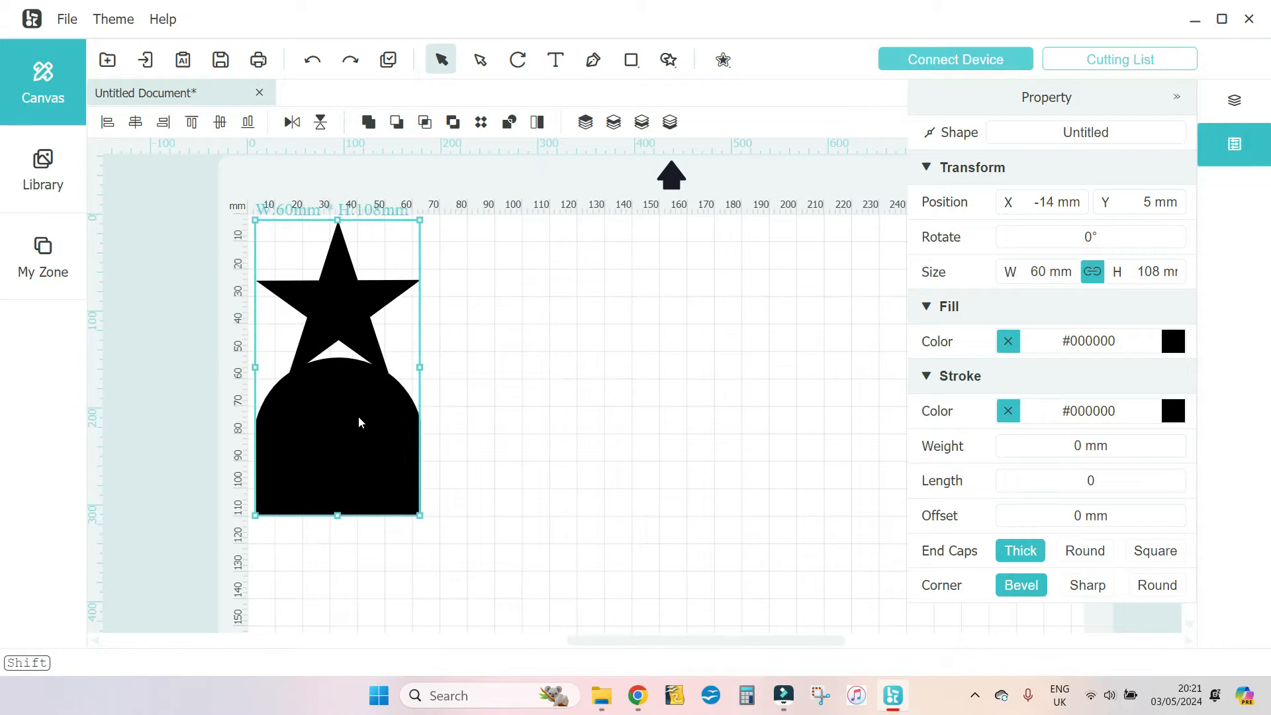
{"action": "left_click", "coordinate": [600, 437]}
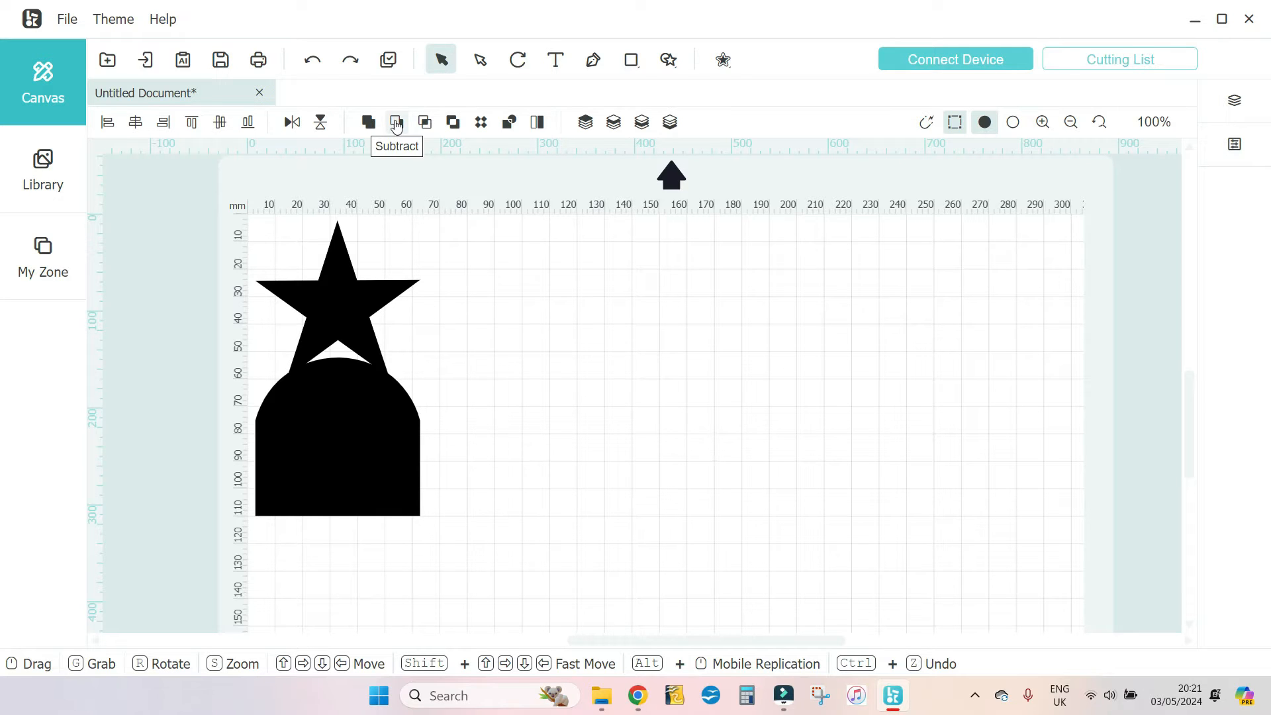
- Add a new arch and place it beside the united shape at about X 75 mm, Y 53 mm
{"action": "left_click", "coordinate": [669, 60]}
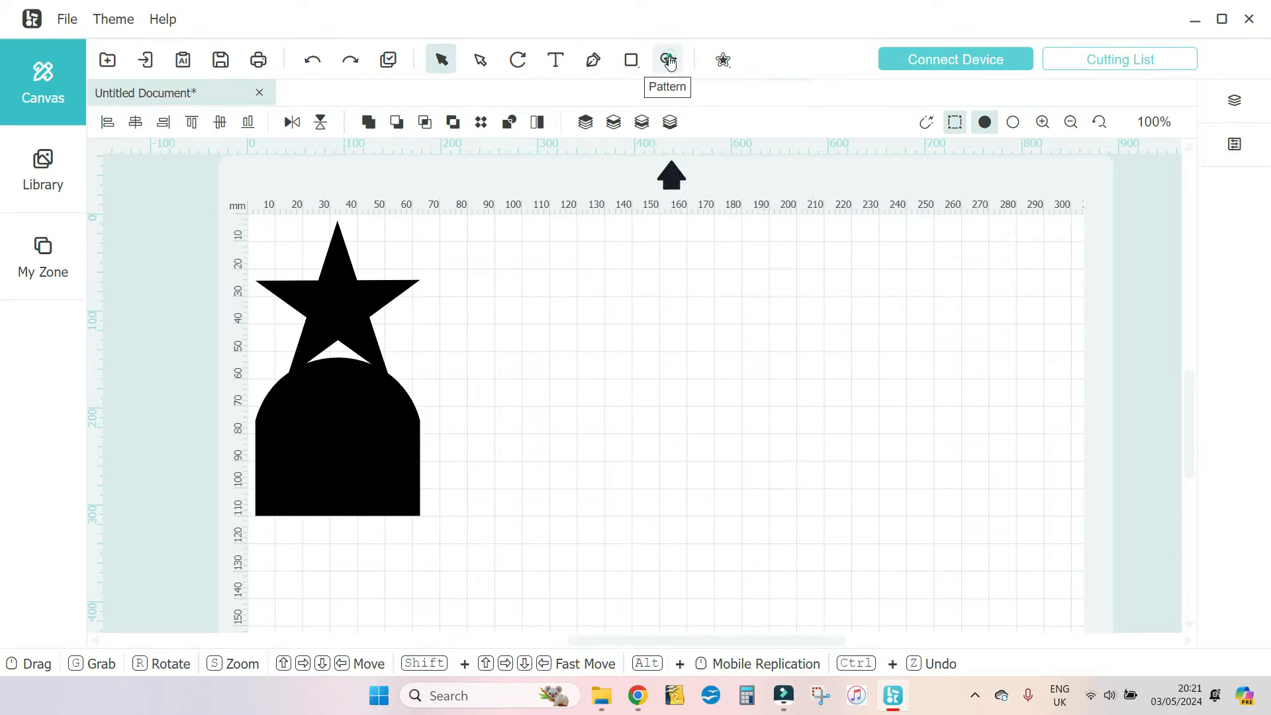
{"action": "left_click", "coordinate": [721, 179]}
{"action": "left_click_drag", "start_coordinate": [318, 300], "coordinate": [558, 330]}
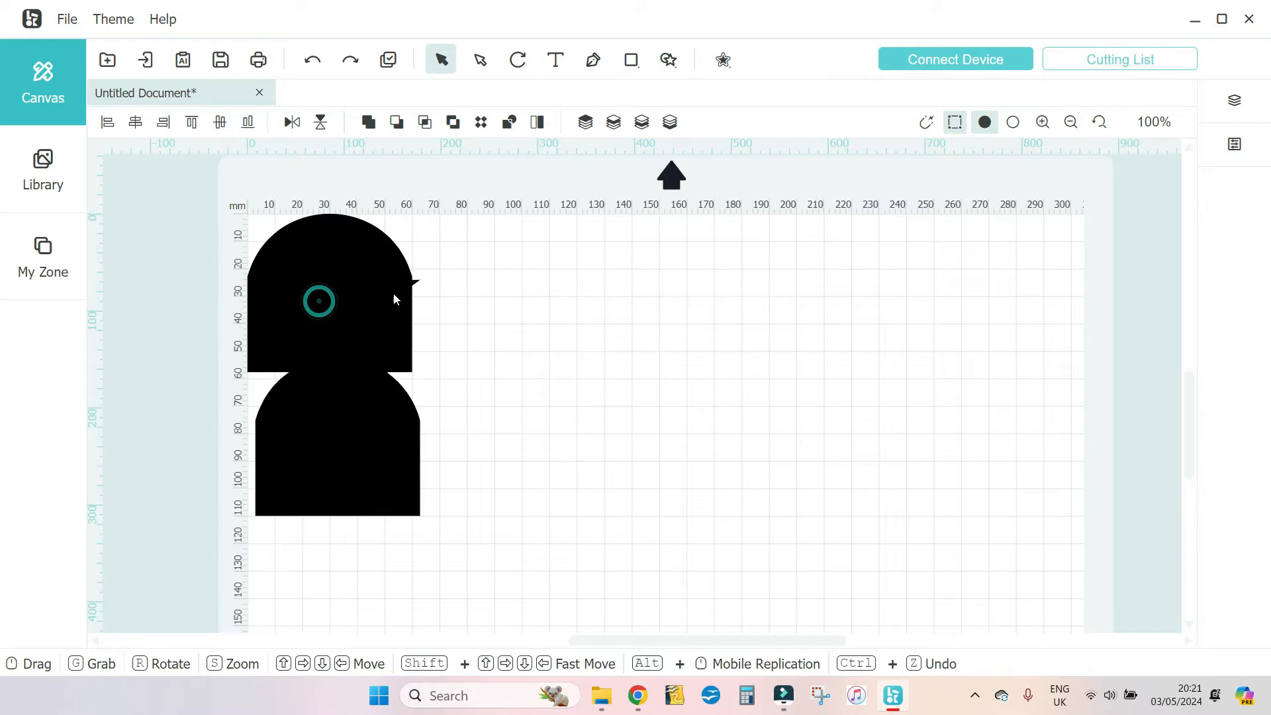
{"action": "left_click_drag", "start_coordinate": [356, 260], "coordinate": [537, 421]}
- Add a second star and place it directly above the new arch at about X 76 mm, Y -3 mm
{"action": "left_click", "coordinate": [668, 60]}
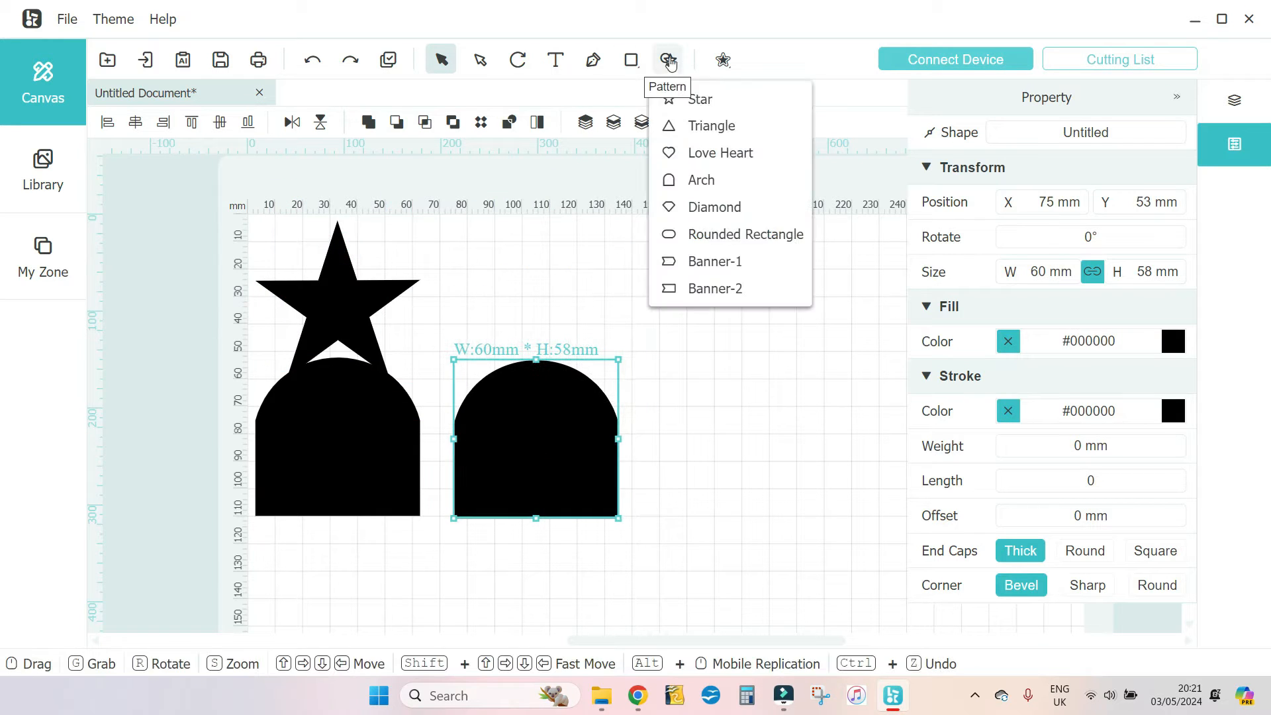
{"action": "left_click", "coordinate": [692, 98]}
{"action": "left_click_drag", "start_coordinate": [332, 301], "coordinate": [536, 316]}
- Set the new star's fill to purple, #6337e8
{"action": "left_click", "coordinate": [1171, 353]}
{"action": "left_click", "coordinate": [1216, 444]}
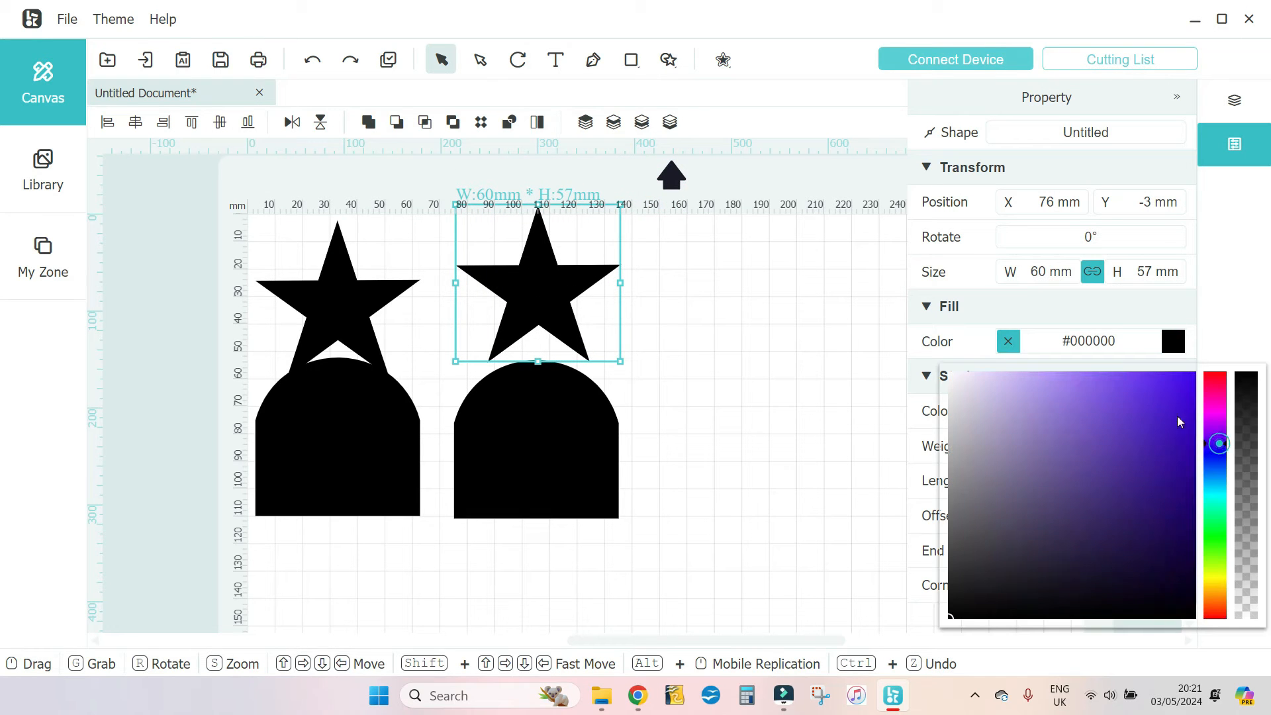
{"action": "left_click", "coordinate": [1157, 405]}
{"action": "left_click", "coordinate": [1142, 395]}
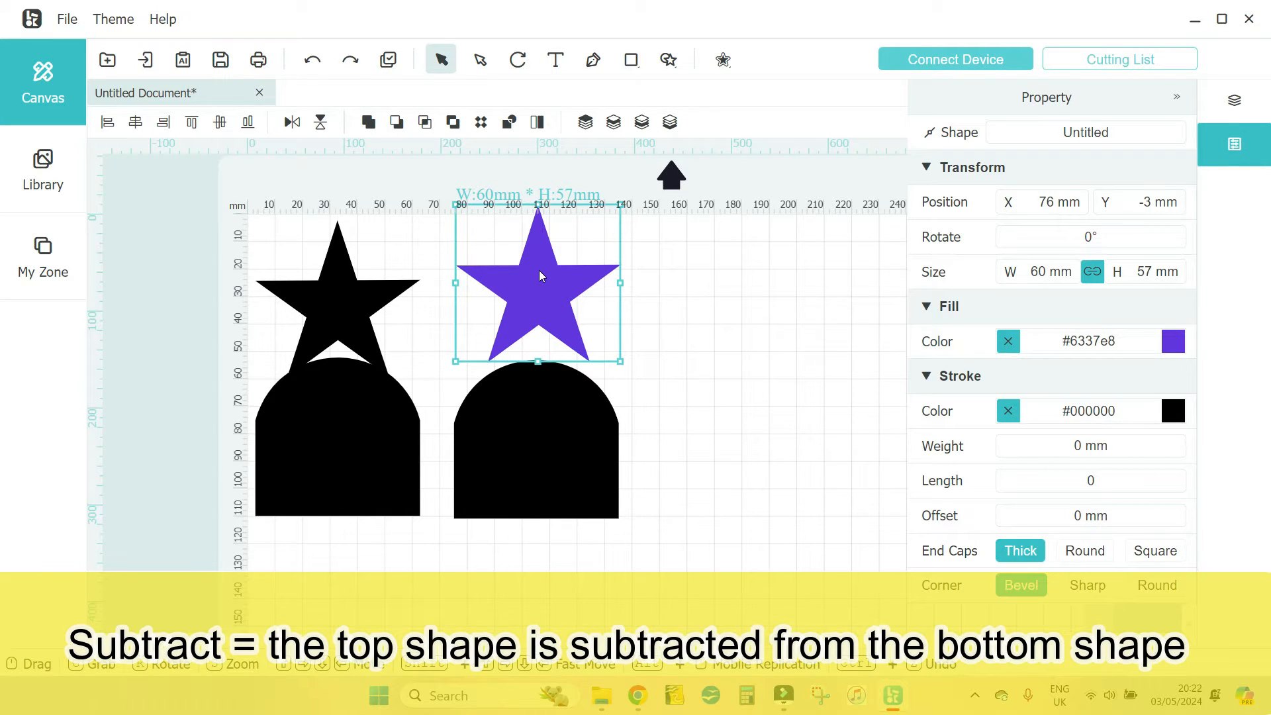
{"action": "left_click", "coordinate": [704, 331]}
- Move the purple star onto the arch and center the two shapes on each other horizontally and vertically
{"action": "left_click_drag", "start_coordinate": [535, 286], "coordinate": [534, 439]}
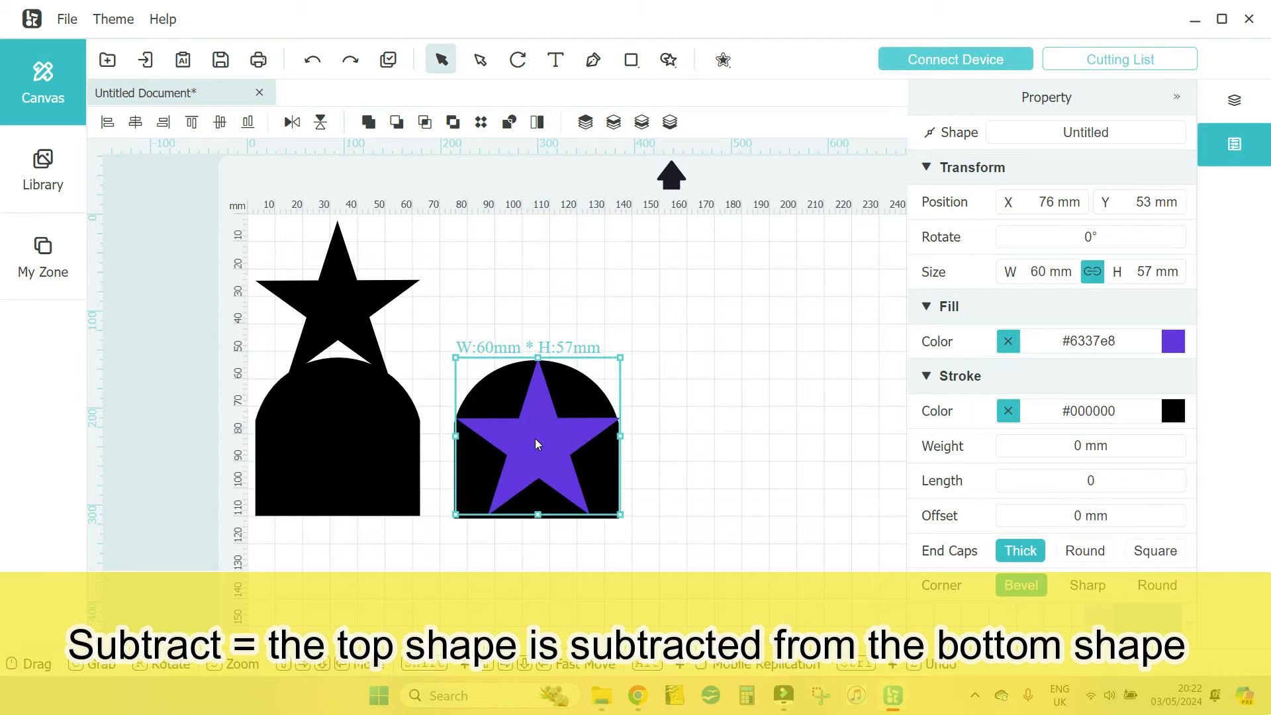
{"action": "left_click", "coordinate": [604, 336]}
{"action": "left_click_drag", "start_coordinate": [588, 326], "coordinate": [523, 539]}
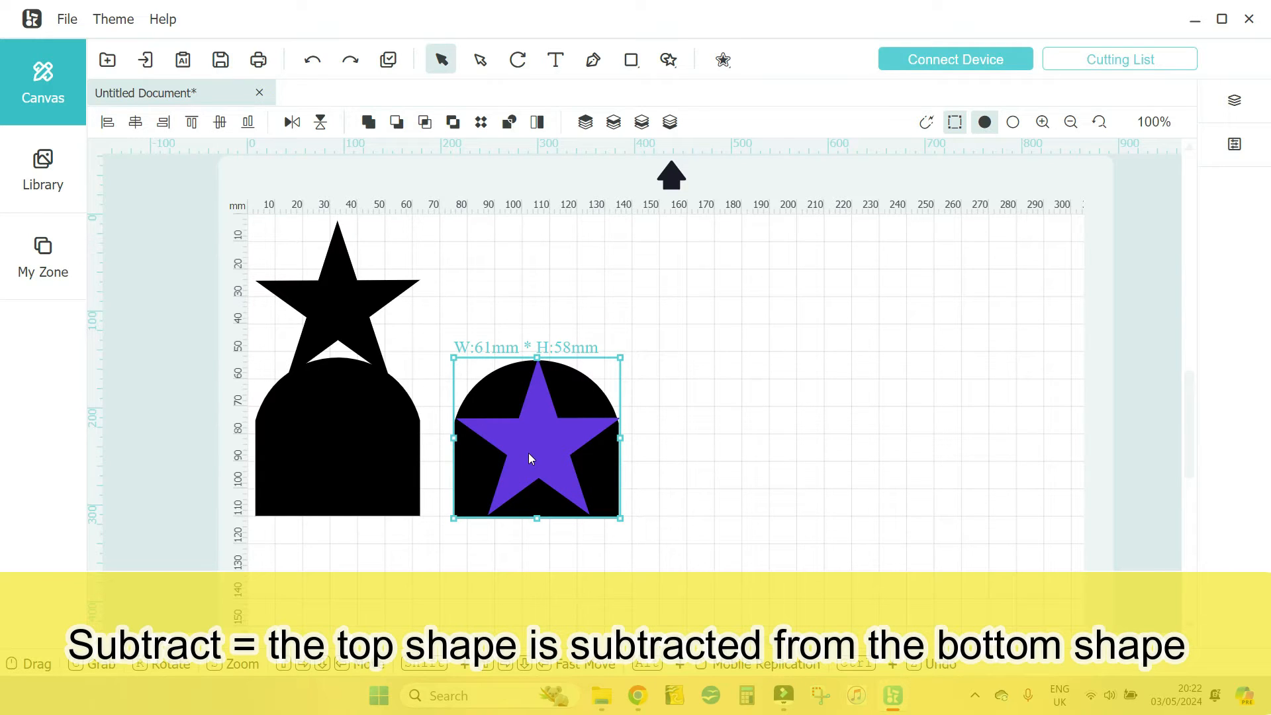
{"action": "left_click", "coordinate": [135, 128]}
{"action": "left_click", "coordinate": [219, 128]}
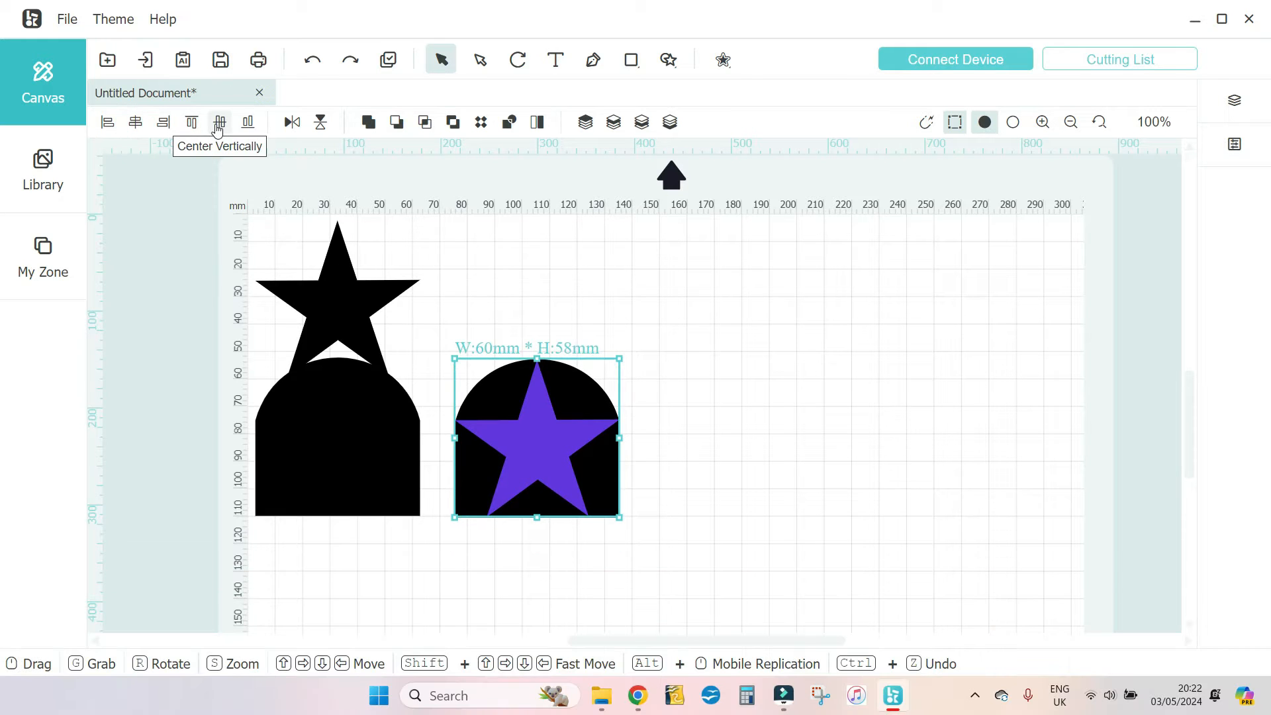
{"action": "left_click", "coordinate": [709, 427]}
- Move the stacked star and arch together higher on the mat, and subtract the star from the arch
{"action": "left_click_drag", "start_coordinate": [639, 570], "coordinate": [491, 345]}
{"action": "left_click_drag", "start_coordinate": [560, 465], "coordinate": [570, 352]}
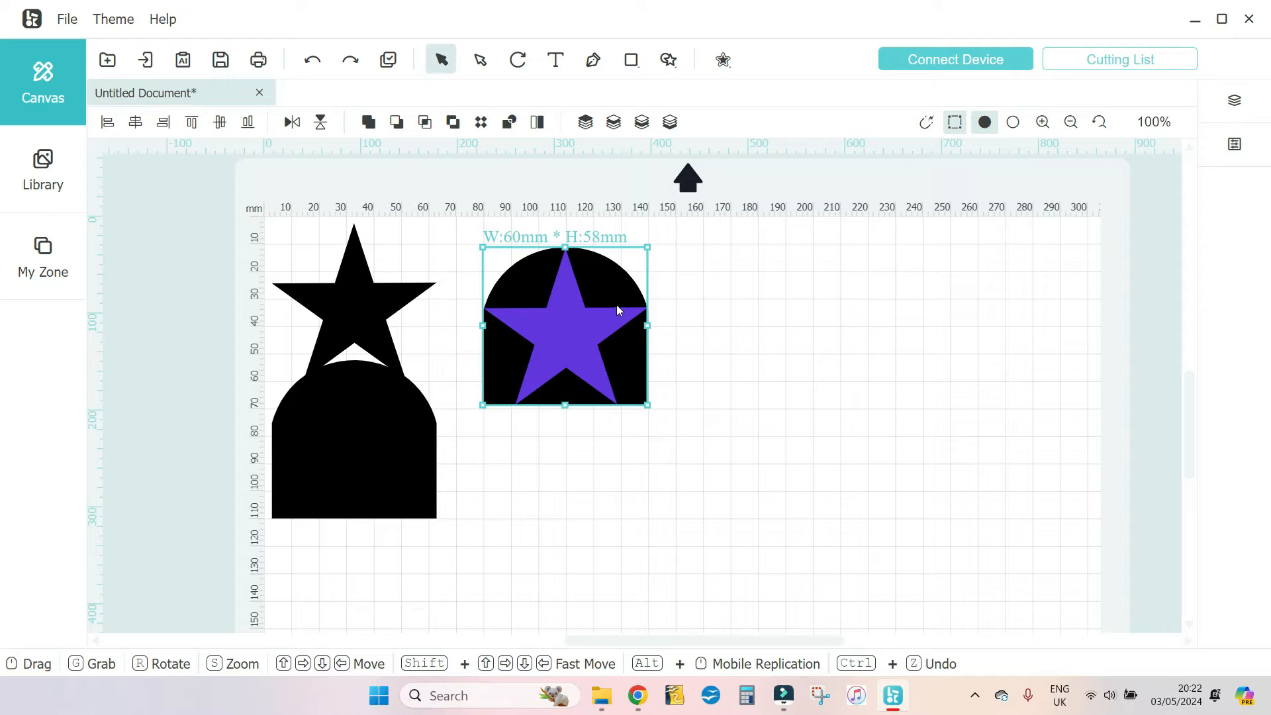
{"action": "left_click", "coordinate": [395, 121]}
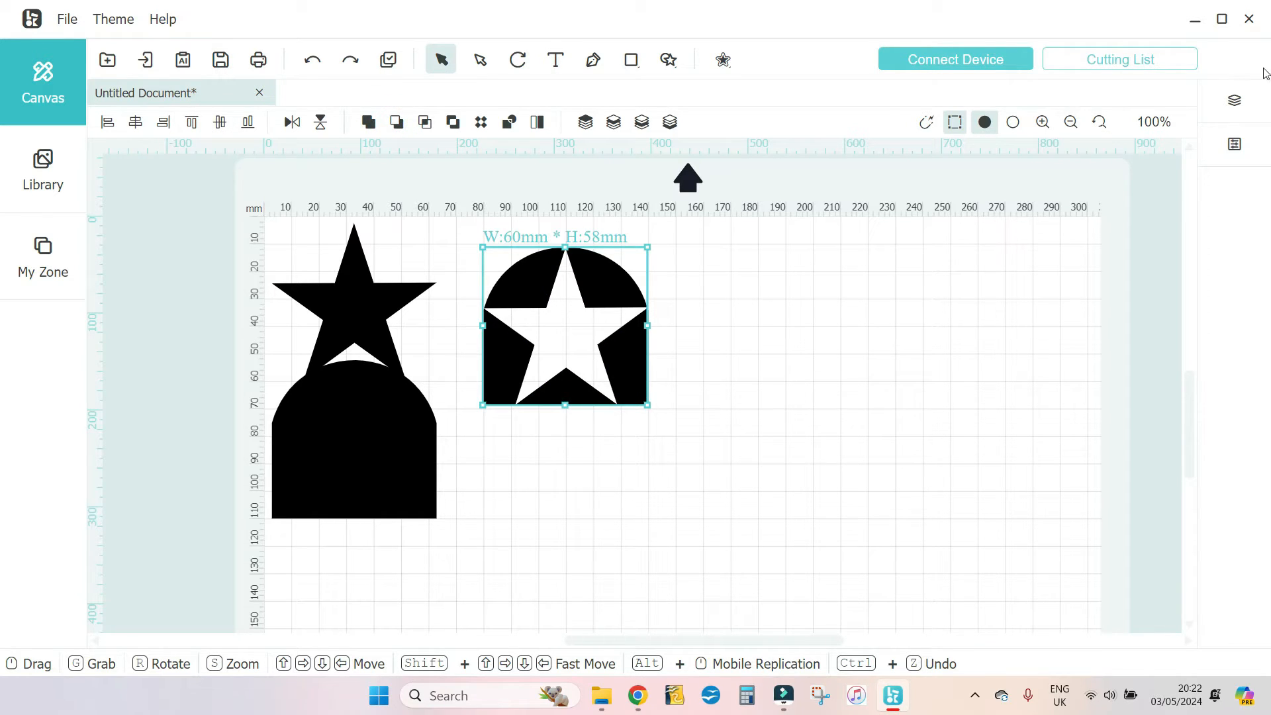
- Show the layers, undo the subtraction to view the separate shapes, and subtract the star from the arch again
{"action": "left_click", "coordinate": [1235, 100]}
{"action": "left_click", "coordinate": [313, 60]}
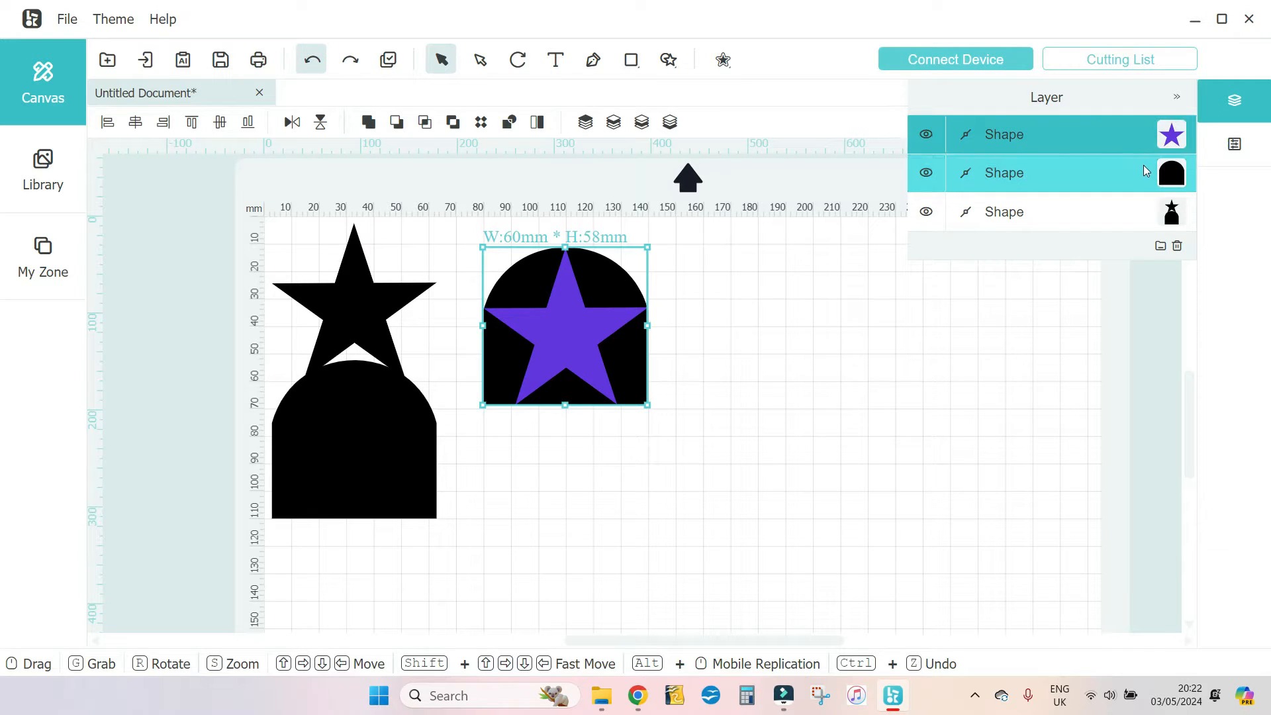
{"action": "left_click", "coordinate": [396, 124]}
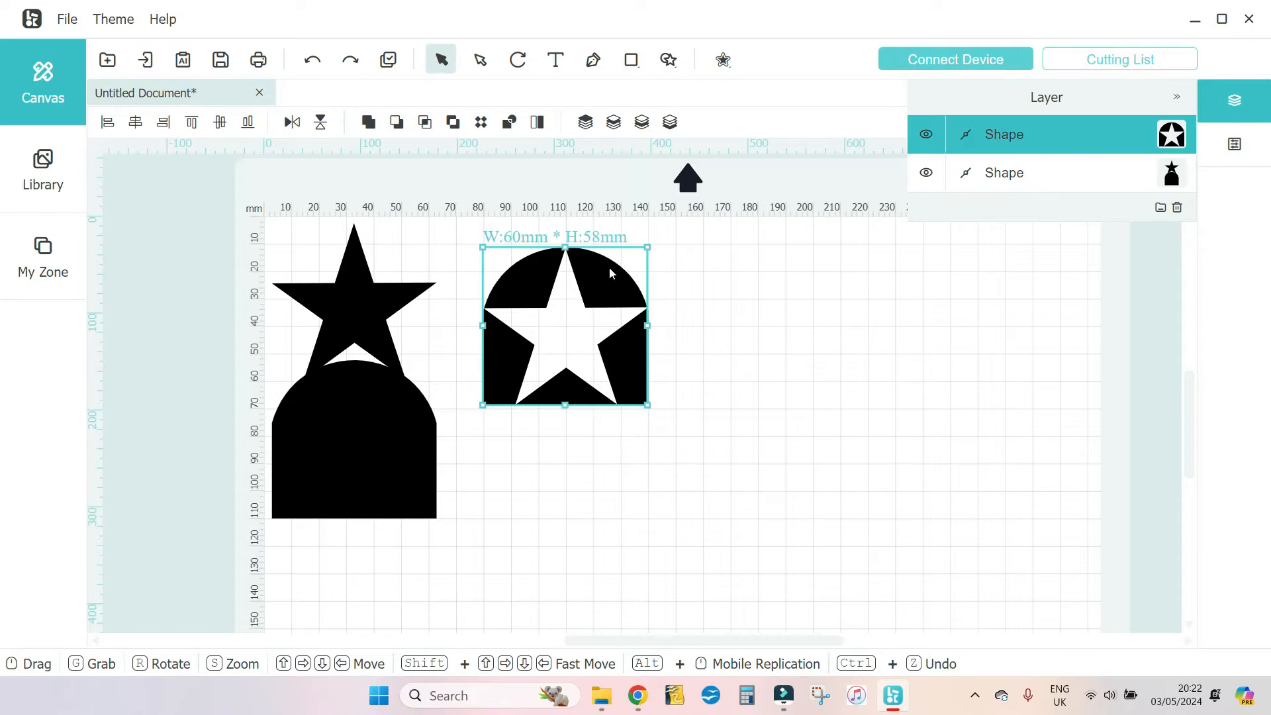
- Reposition the star-cutout arch, and add another arch and star, placing the star at about X 154 mm, Y 7 mm
{"action": "left_click", "coordinate": [765, 373]}
{"action": "left_click_drag", "start_coordinate": [622, 358], "coordinate": [677, 366]}
{"action": "left_click", "coordinate": [669, 59]}
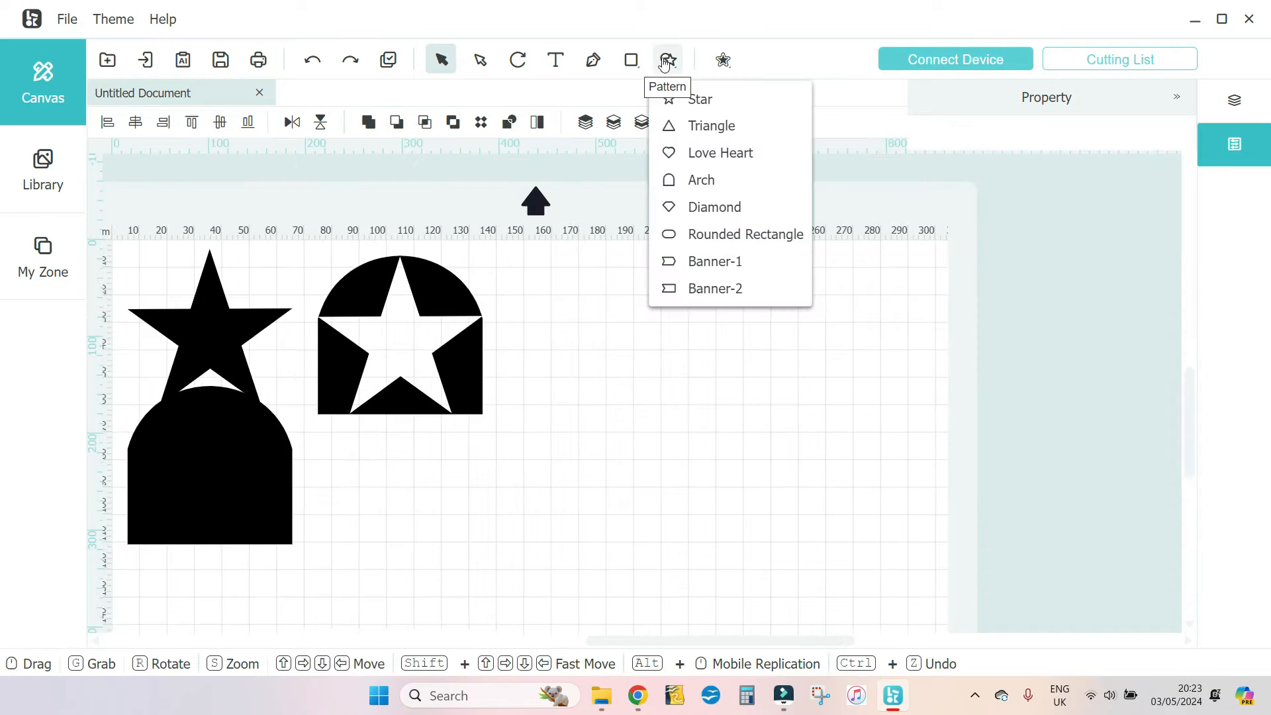
{"action": "left_click", "coordinate": [721, 182]}
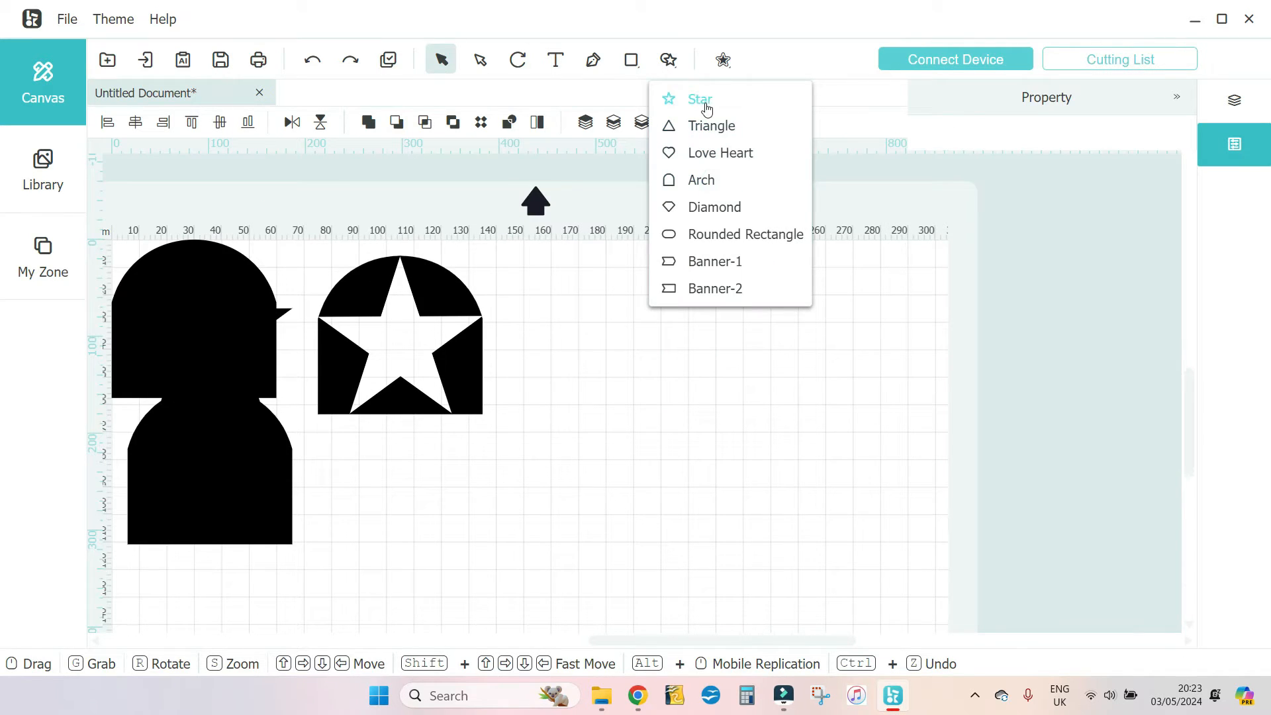
{"action": "left_click", "coordinate": [1244, 105]}
{"action": "left_click_drag", "start_coordinate": [180, 290], "coordinate": [604, 312]}
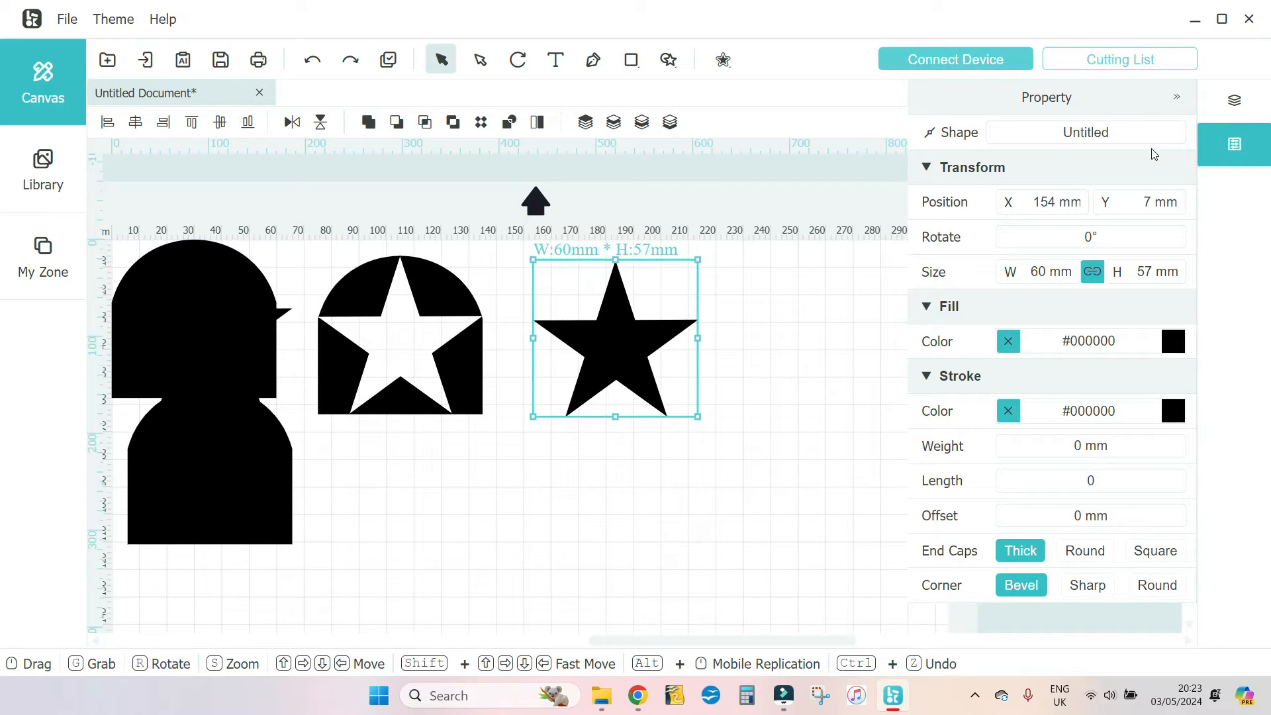
- Move the newly added arch off the united shape to directly beneath the third star, and deselect it
{"action": "left_click", "coordinate": [1234, 102]}
{"action": "left_click", "coordinate": [1074, 173]}
{"action": "left_click_drag", "start_coordinate": [128, 281], "coordinate": [508, 448]}
{"action": "left_click", "coordinate": [161, 264]}
{"action": "left_click_drag", "start_coordinate": [209, 254], "coordinate": [412, 264]}
{"action": "left_click_drag", "start_coordinate": [590, 337], "coordinate": [633, 432]}
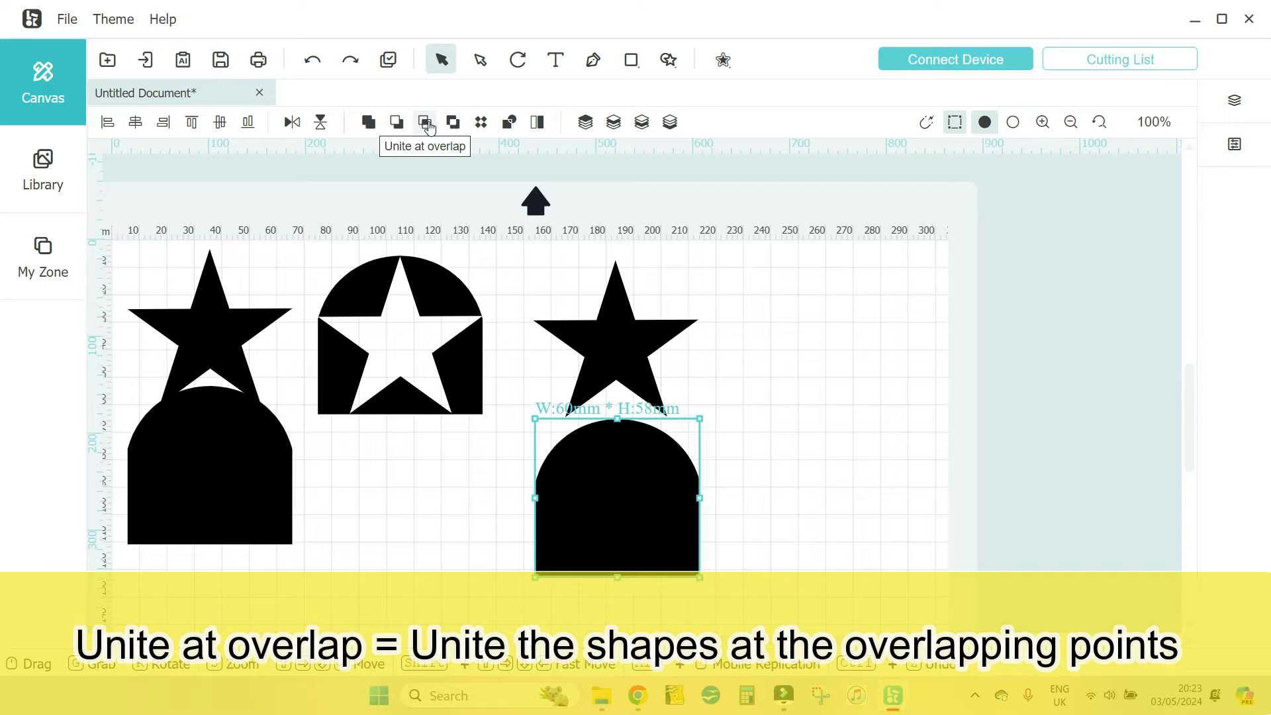
{"action": "left_click", "coordinate": [784, 510]}
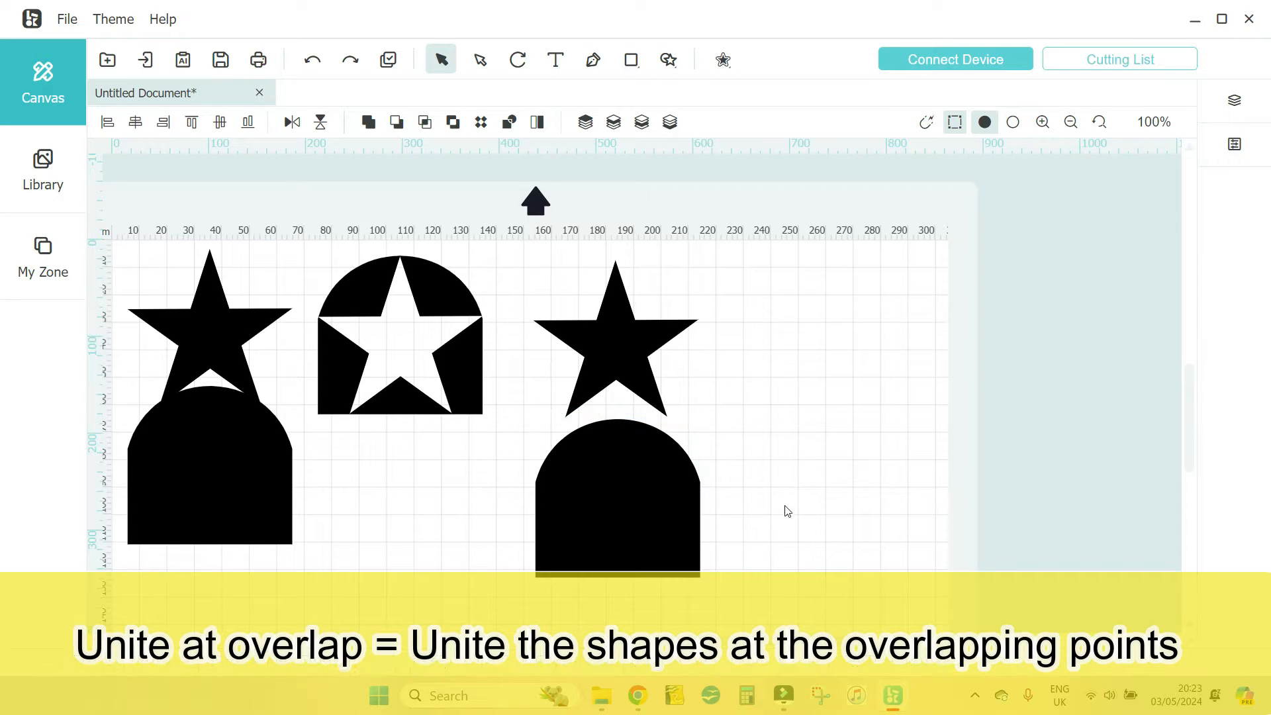
- Move the third star and arch up so they overlap, and fill the star with magenta #db23d8
{"action": "left_click_drag", "start_coordinate": [614, 354], "coordinate": [605, 336]}
{"action": "left_click_drag", "start_coordinate": [609, 505], "coordinate": [594, 452]}
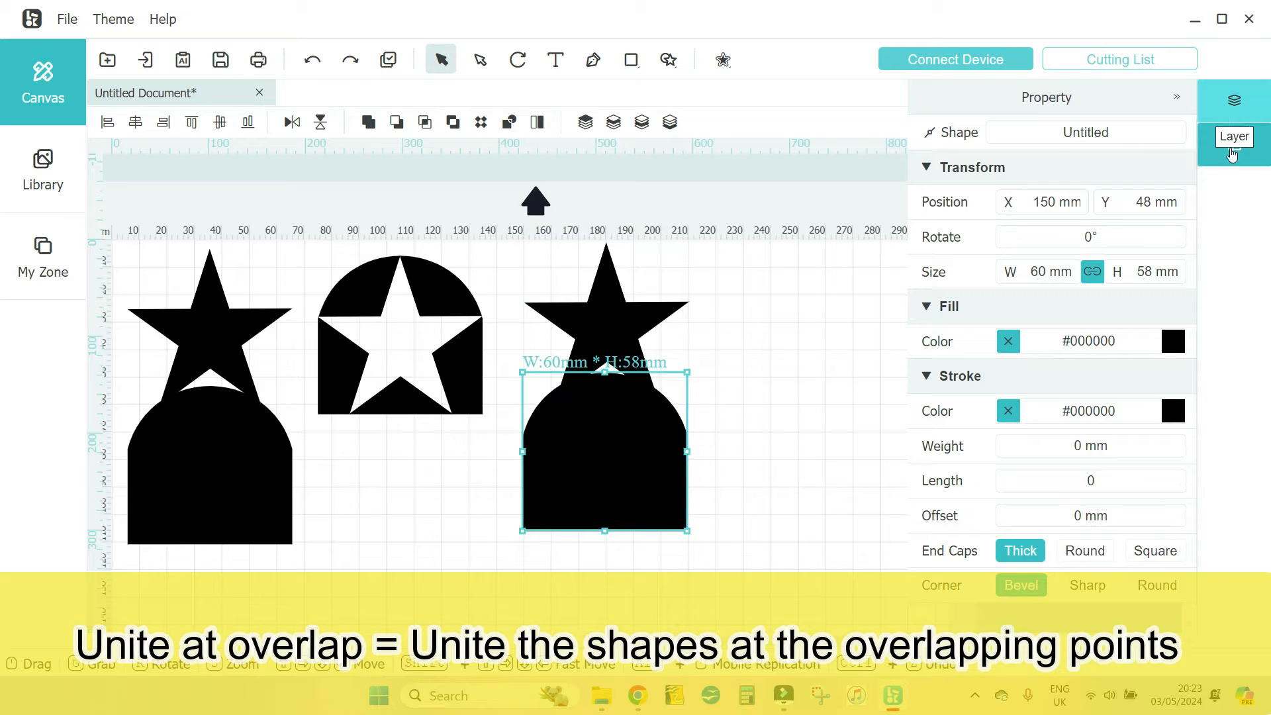
{"action": "left_click", "coordinate": [613, 307]}
{"action": "left_click", "coordinate": [1171, 337]}
{"action": "left_click", "coordinate": [1215, 412]}
{"action": "left_click_drag", "start_coordinate": [1157, 430], "coordinate": [1156, 407]}
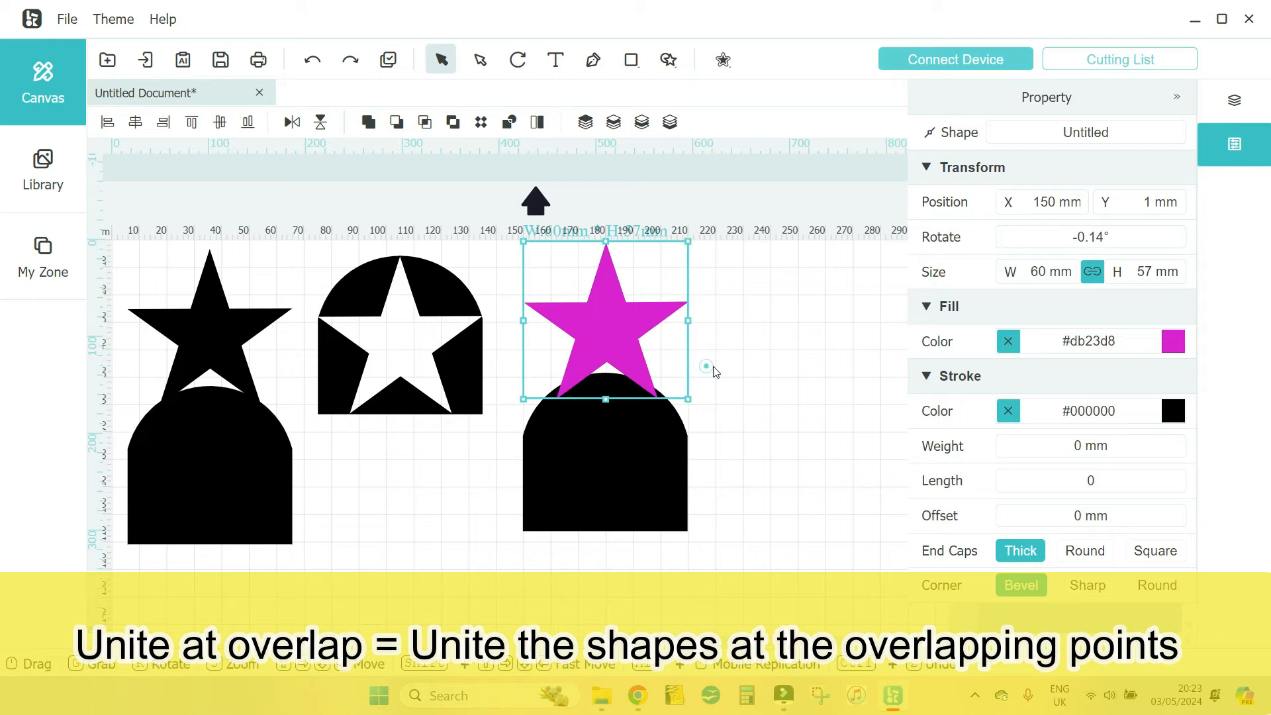
{"action": "left_click", "coordinate": [722, 360]}
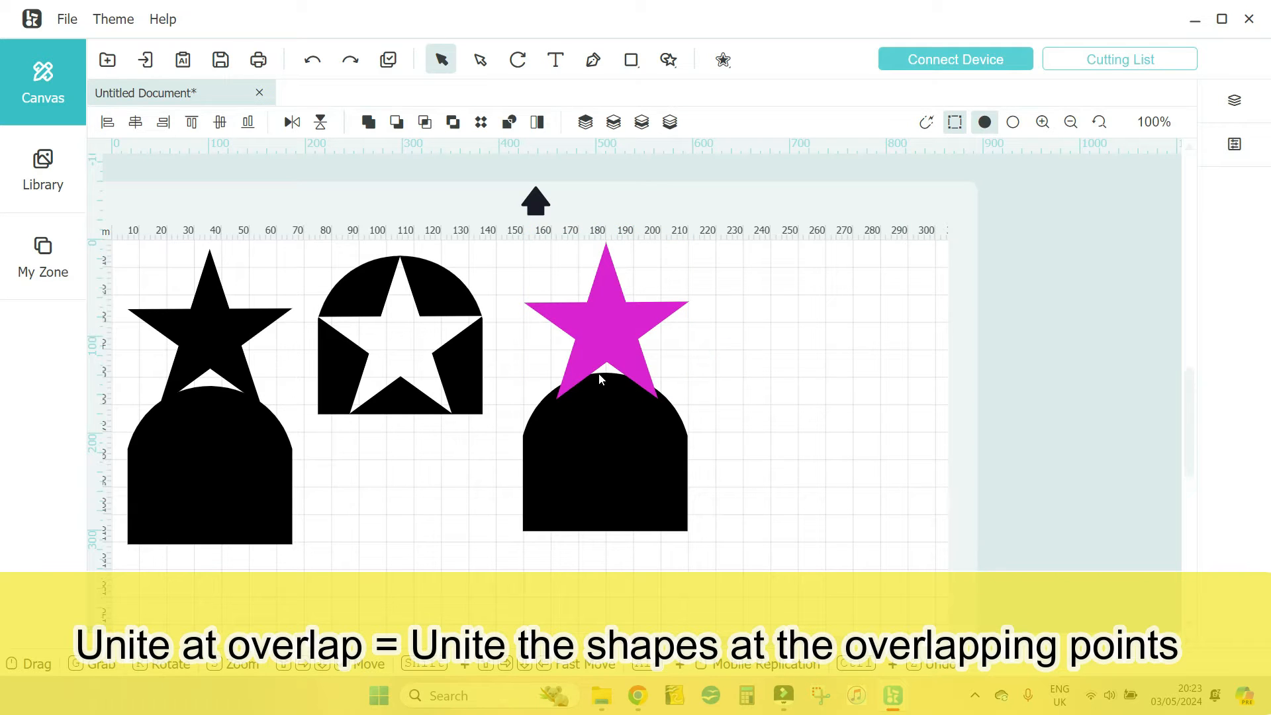
- Move the magenta star further down onto the arch, centre-align both horizontally, and move the pair higher on the mat
{"action": "left_click_drag", "start_coordinate": [608, 328], "coordinate": [610, 367]}
{"action": "left_click", "coordinate": [703, 557]}
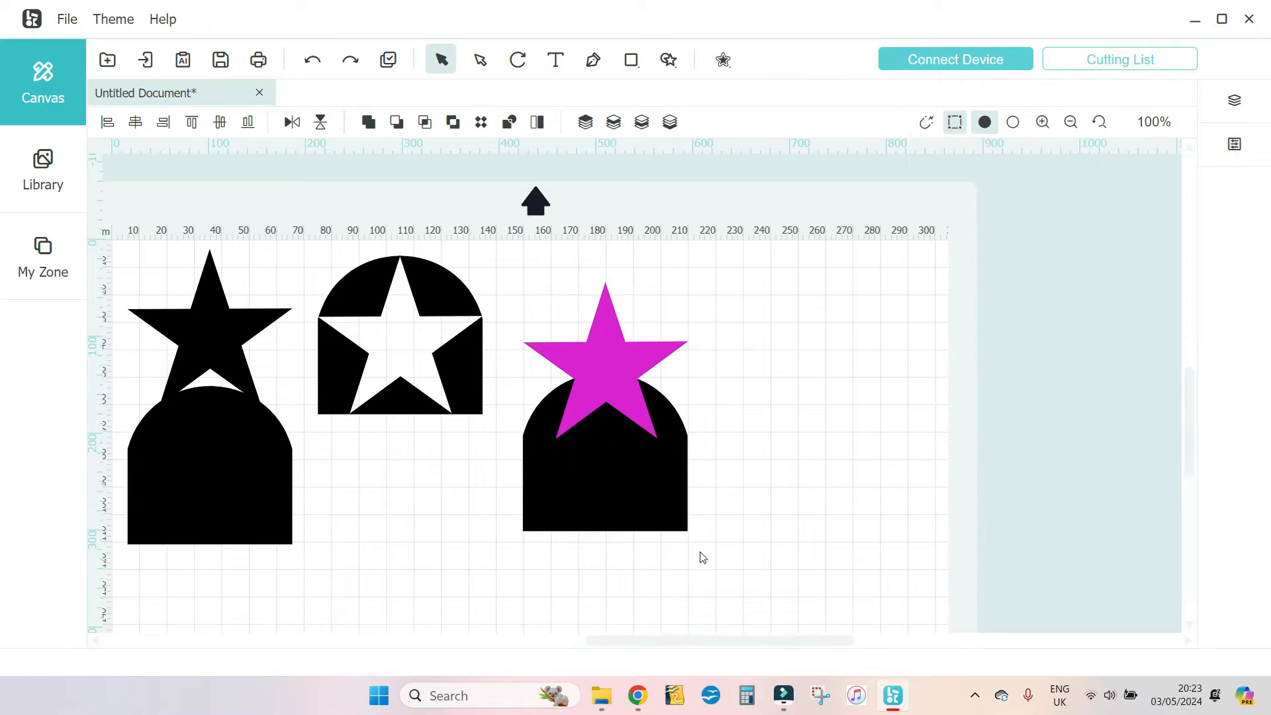
{"action": "left_click_drag", "start_coordinate": [703, 557], "coordinate": [570, 332]}
{"action": "left_click", "coordinate": [135, 123]}
{"action": "left_click", "coordinate": [790, 464]}
{"action": "left_click_drag", "start_coordinate": [721, 571], "coordinate": [606, 359]}
{"action": "left_click", "coordinate": [664, 372]}
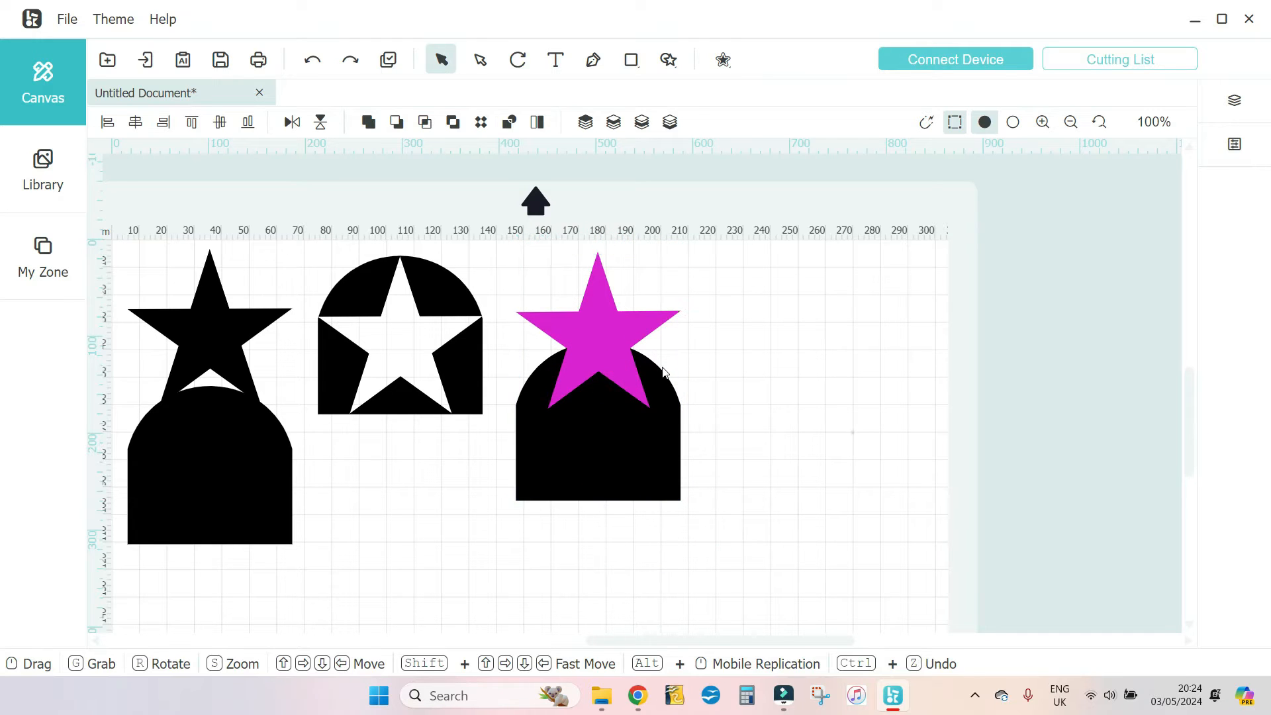
- Try Unite at overlap on the magenta star and arch, undo it, and show the layers of the separate shapes
{"action": "left_click_drag", "start_coordinate": [686, 519], "coordinate": [508, 249]}
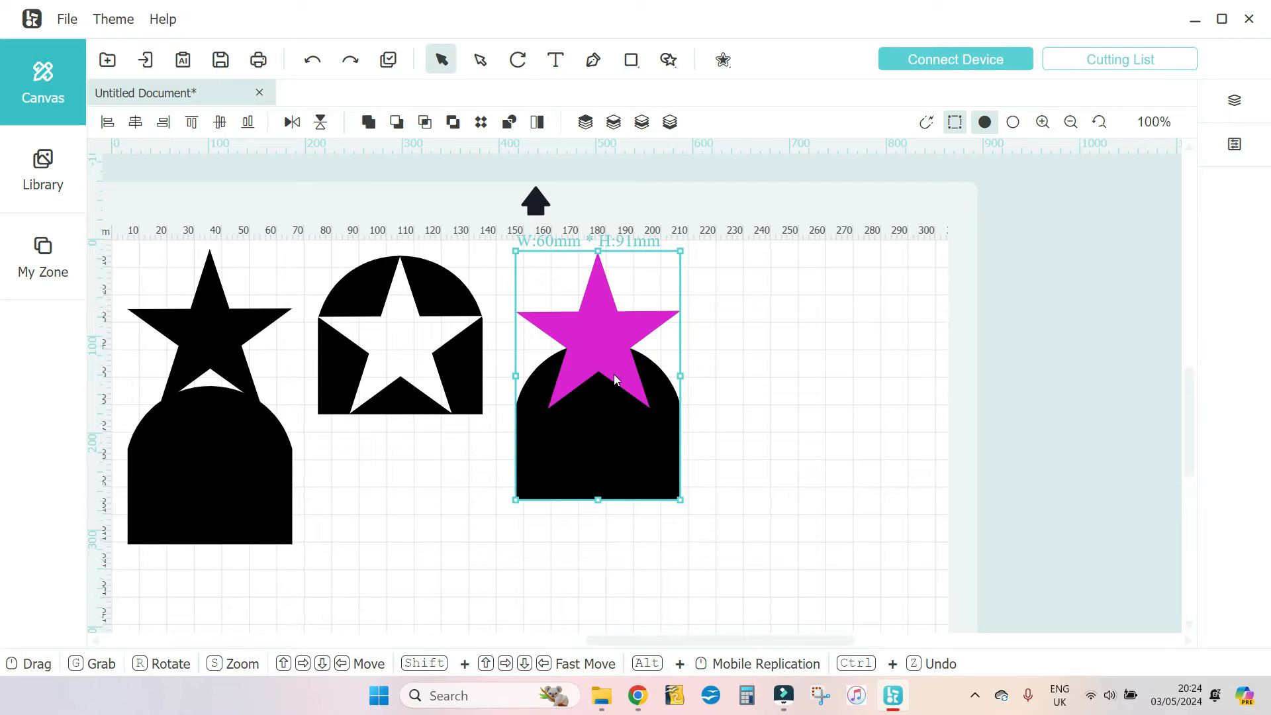
{"action": "left_click", "coordinate": [425, 126]}
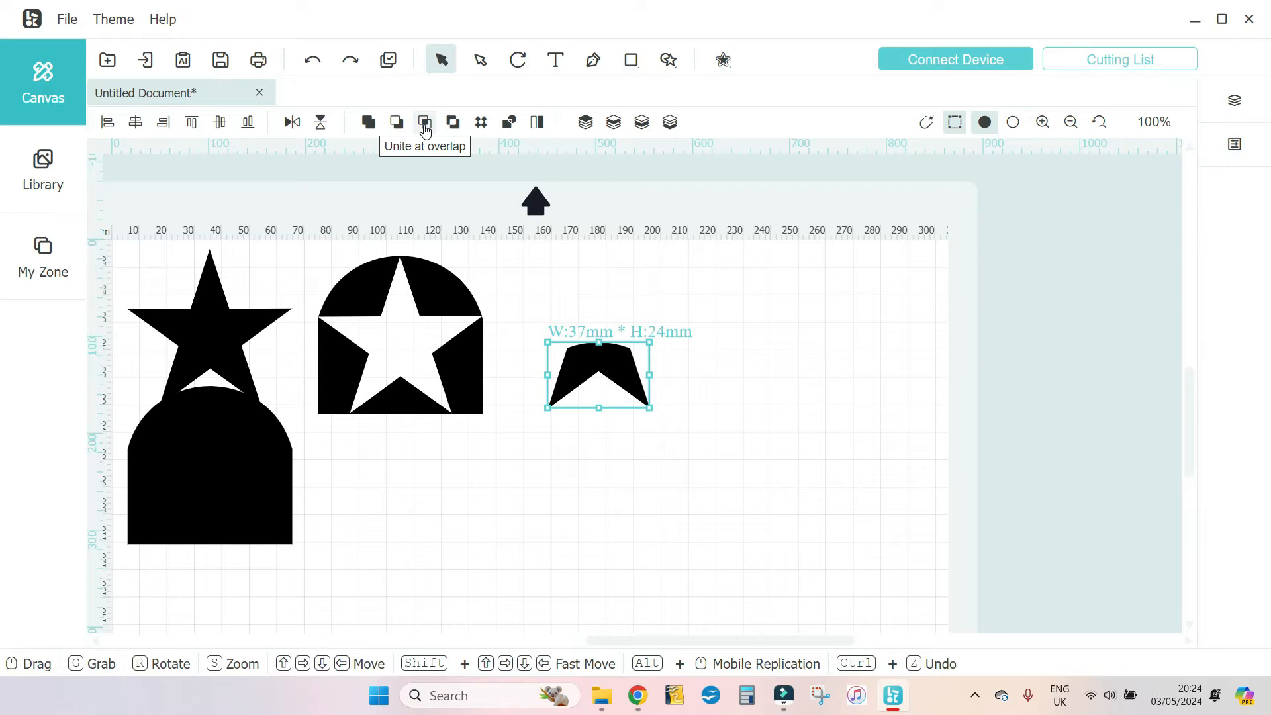
{"action": "left_click", "coordinate": [313, 60]}
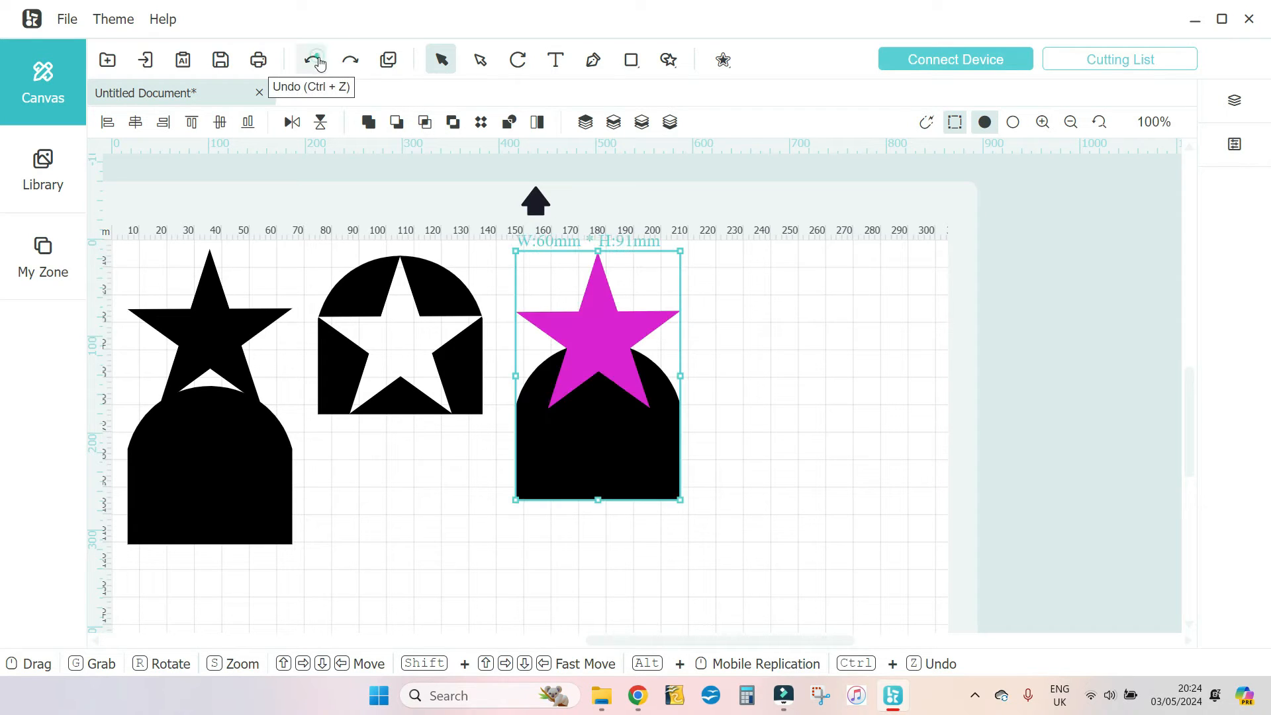
{"action": "left_click", "coordinate": [1234, 100]}
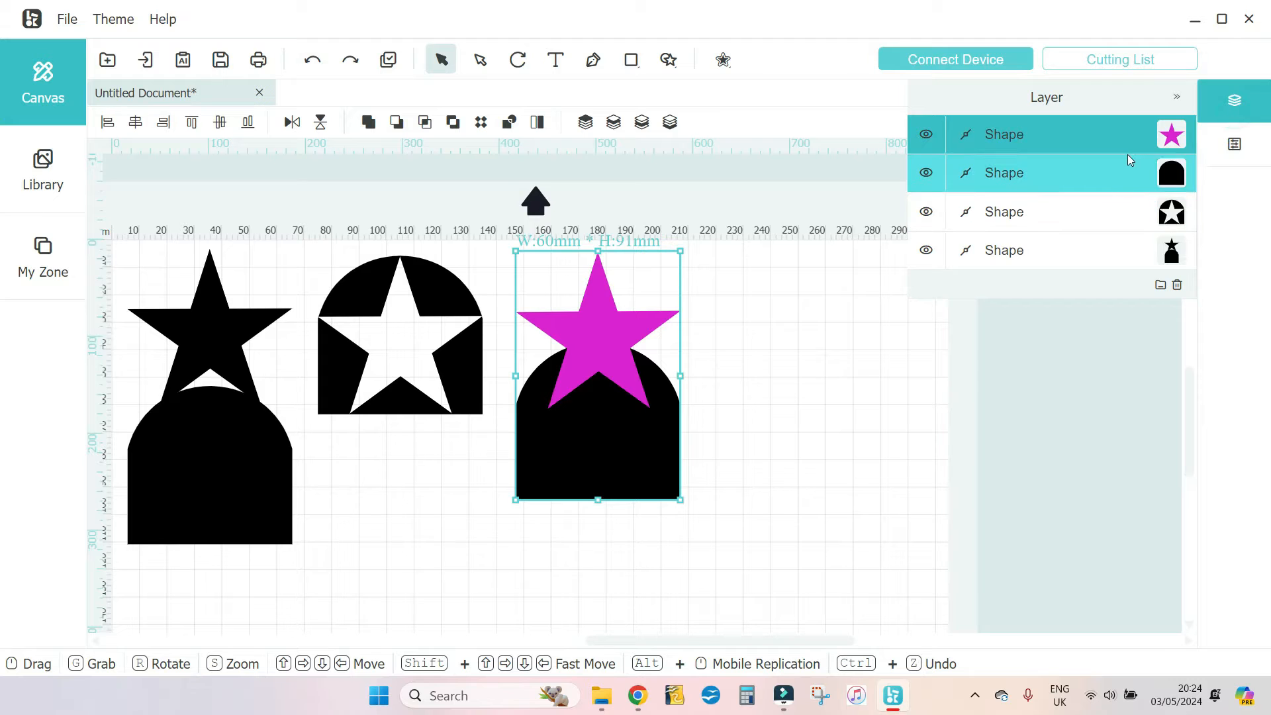
{"action": "left_click", "coordinate": [776, 358]}
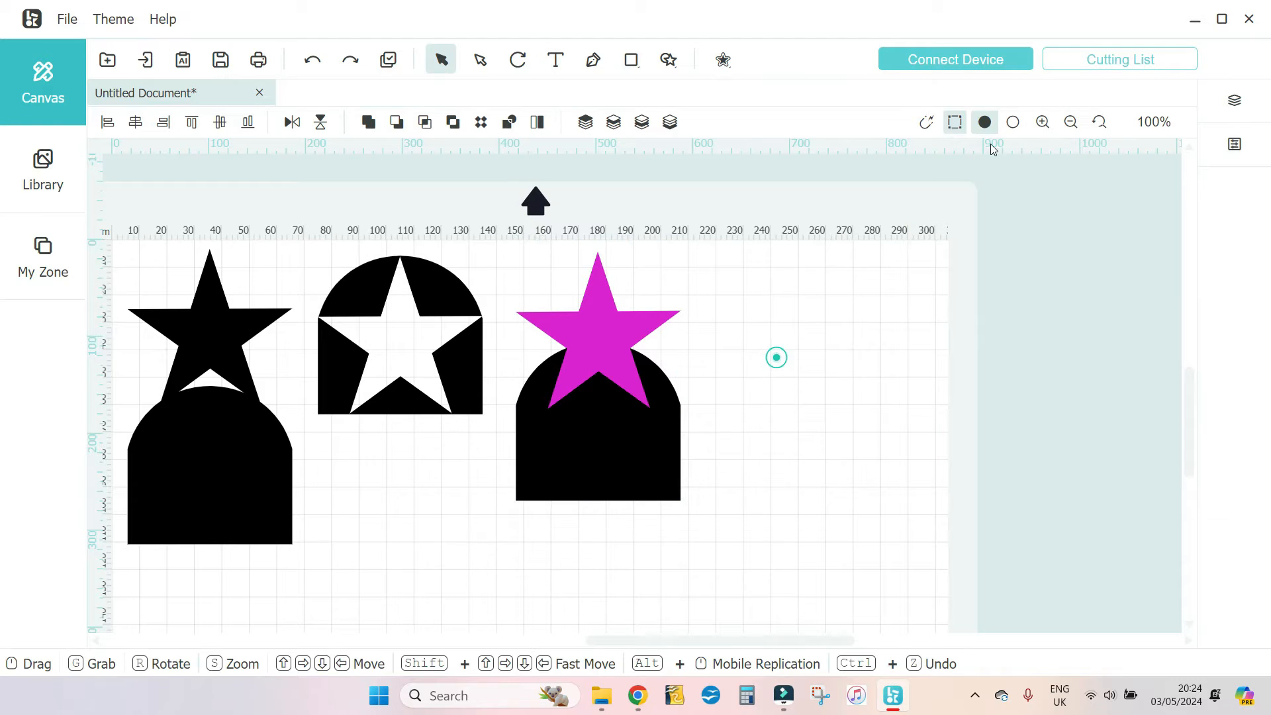
- Zoom in on the overlapping magenta star and arch, and unite them at the overlap
{"action": "left_click", "coordinate": [1042, 120]}
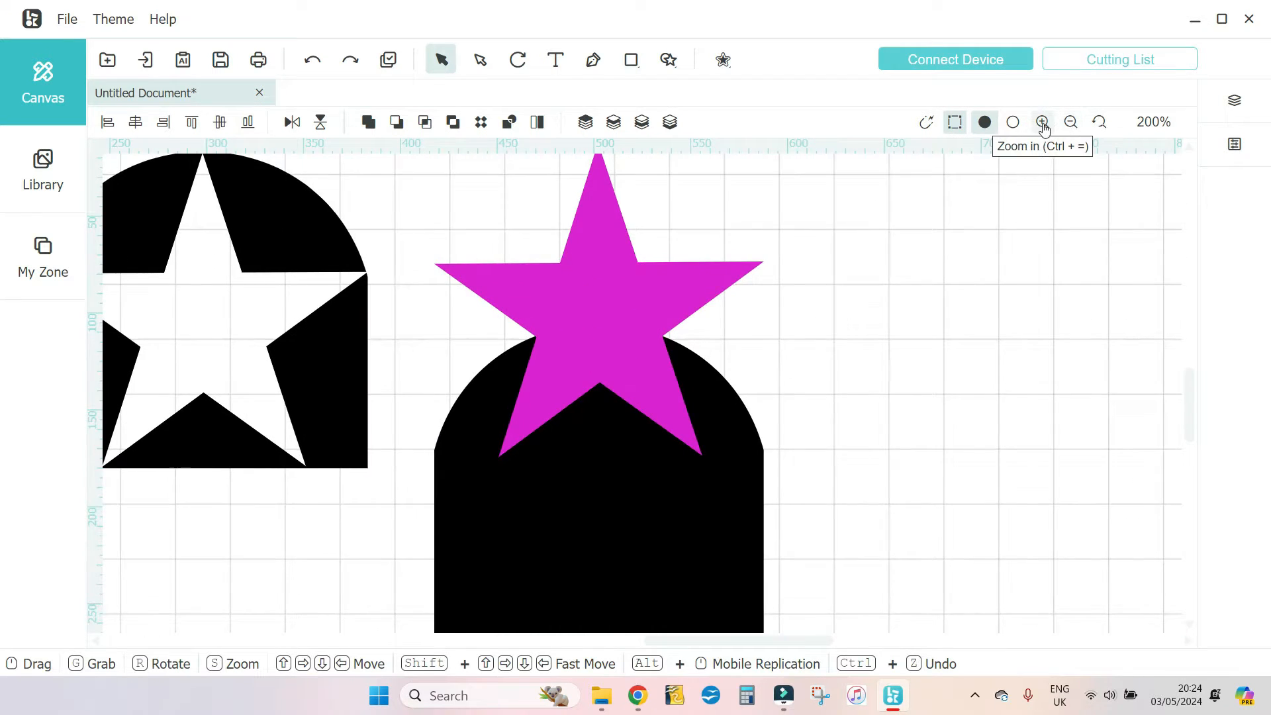
{"action": "left_click", "coordinate": [1043, 122]}
{"action": "left_click_drag", "start_coordinate": [1045, 393], "coordinate": [899, 301]}
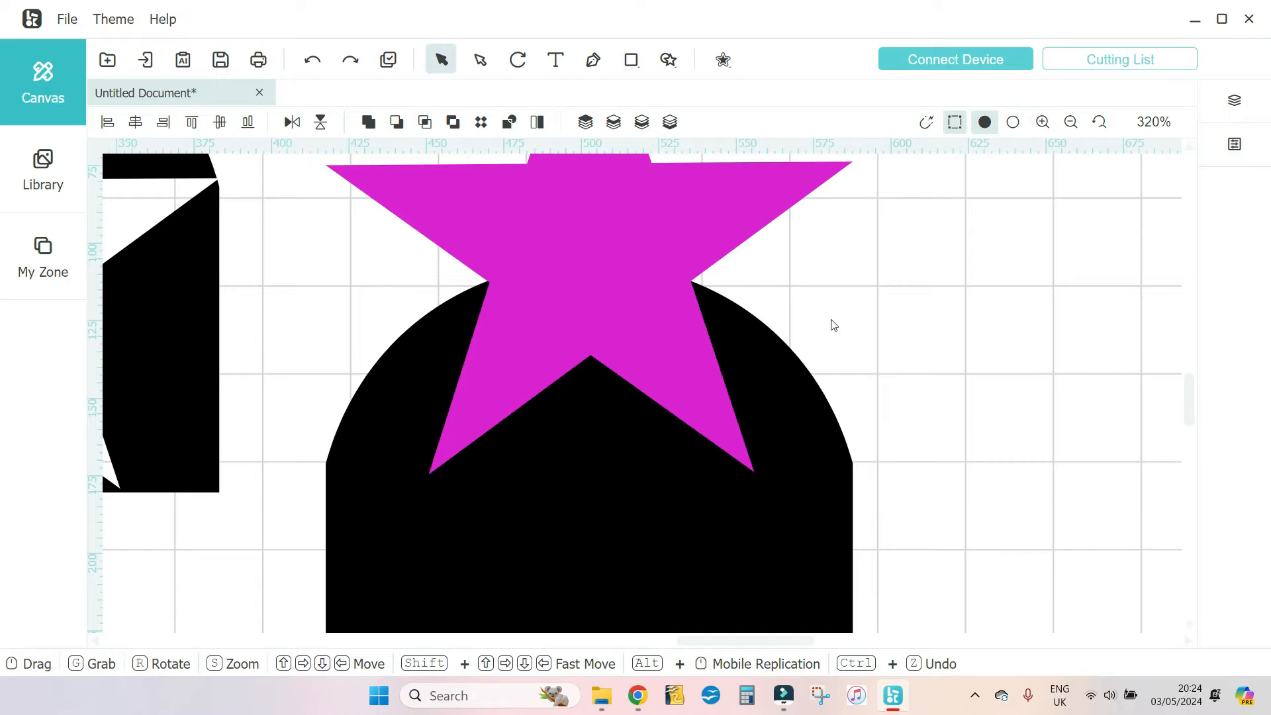
{"action": "left_click_drag", "start_coordinate": [871, 257], "coordinate": [395, 435]}
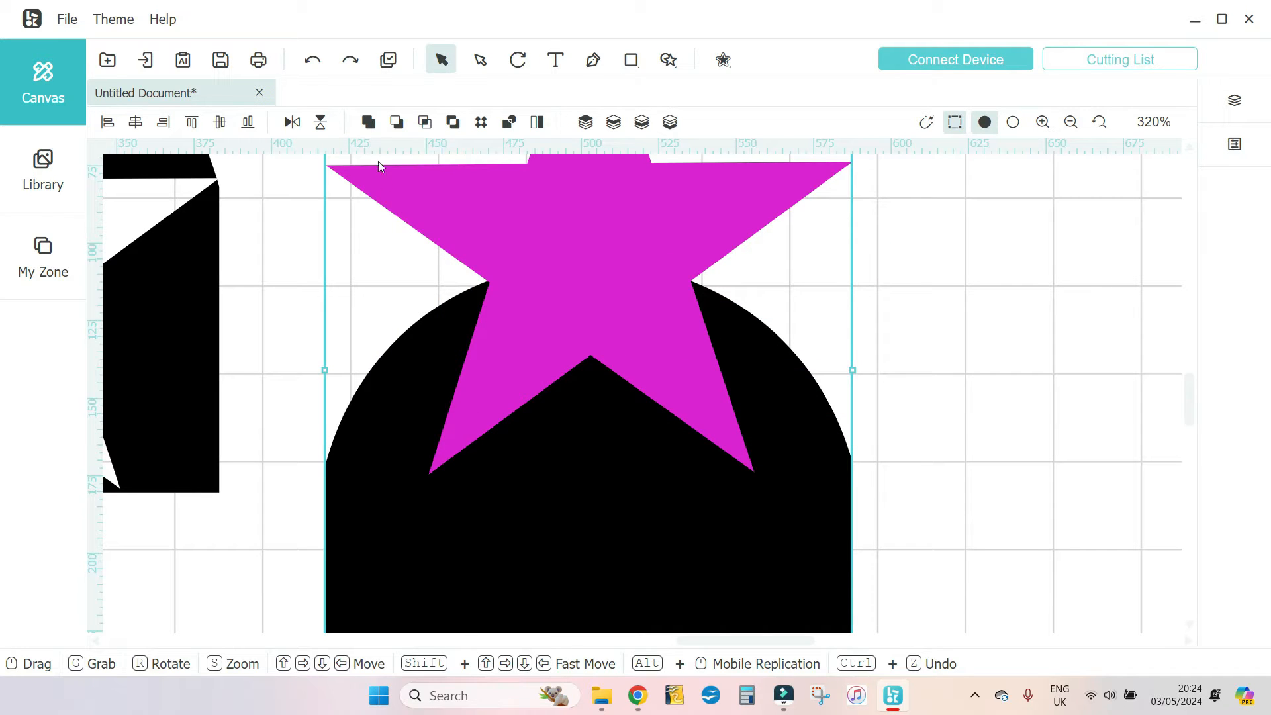
{"action": "left_click", "coordinate": [426, 123]}
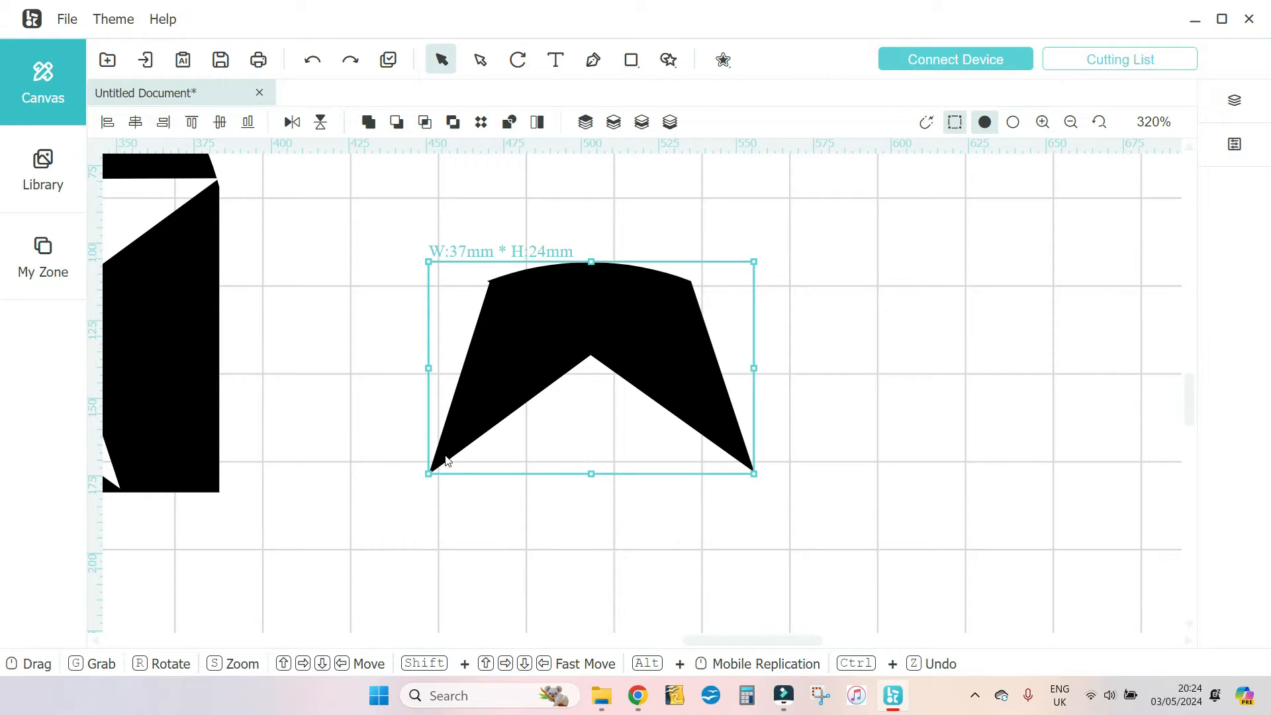
- Move the remaining overlap piece up beside the star-cutout arch and deselect it
{"action": "left_click", "coordinate": [1071, 124]}
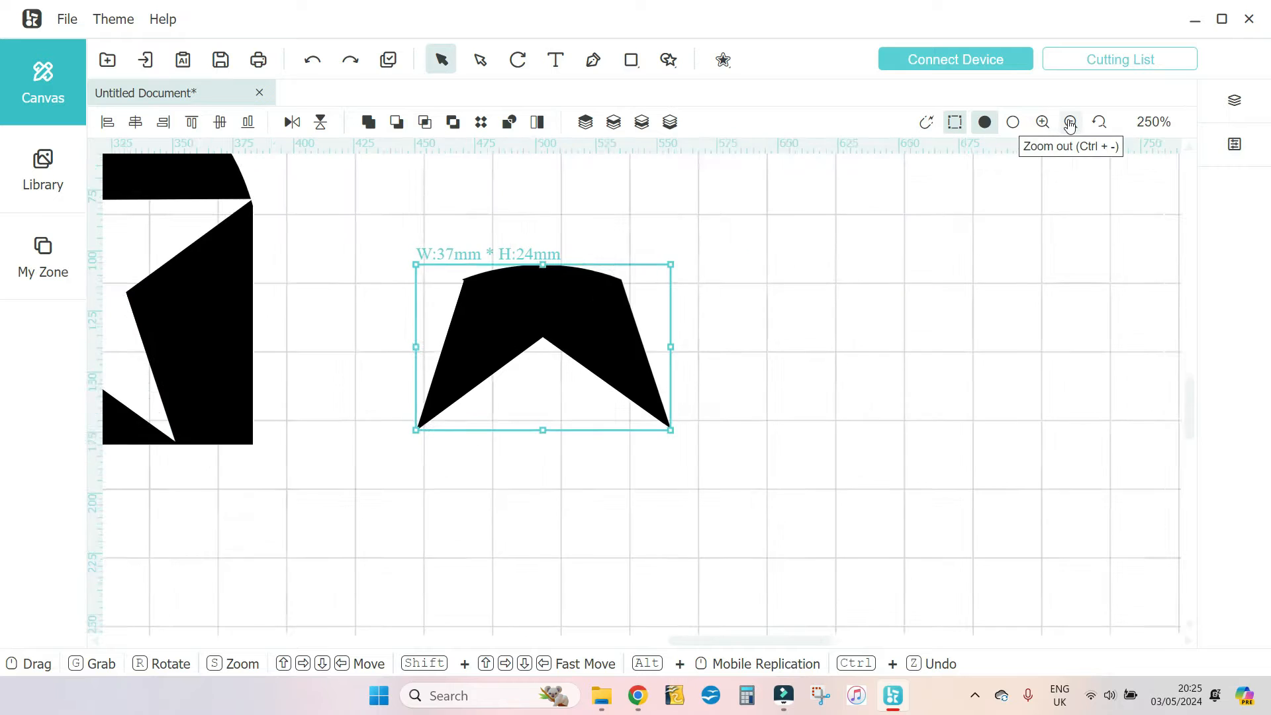
{"action": "left_click", "coordinate": [1070, 124]}
{"action": "left_click", "coordinate": [1070, 124]}
{"action": "left_click", "coordinate": [1070, 124]}
{"action": "left_click_drag", "start_coordinate": [449, 444], "coordinate": [673, 480]}
{"action": "left_click_drag", "start_coordinate": [728, 341], "coordinate": [683, 229]}
{"action": "left_click", "coordinate": [892, 328]}
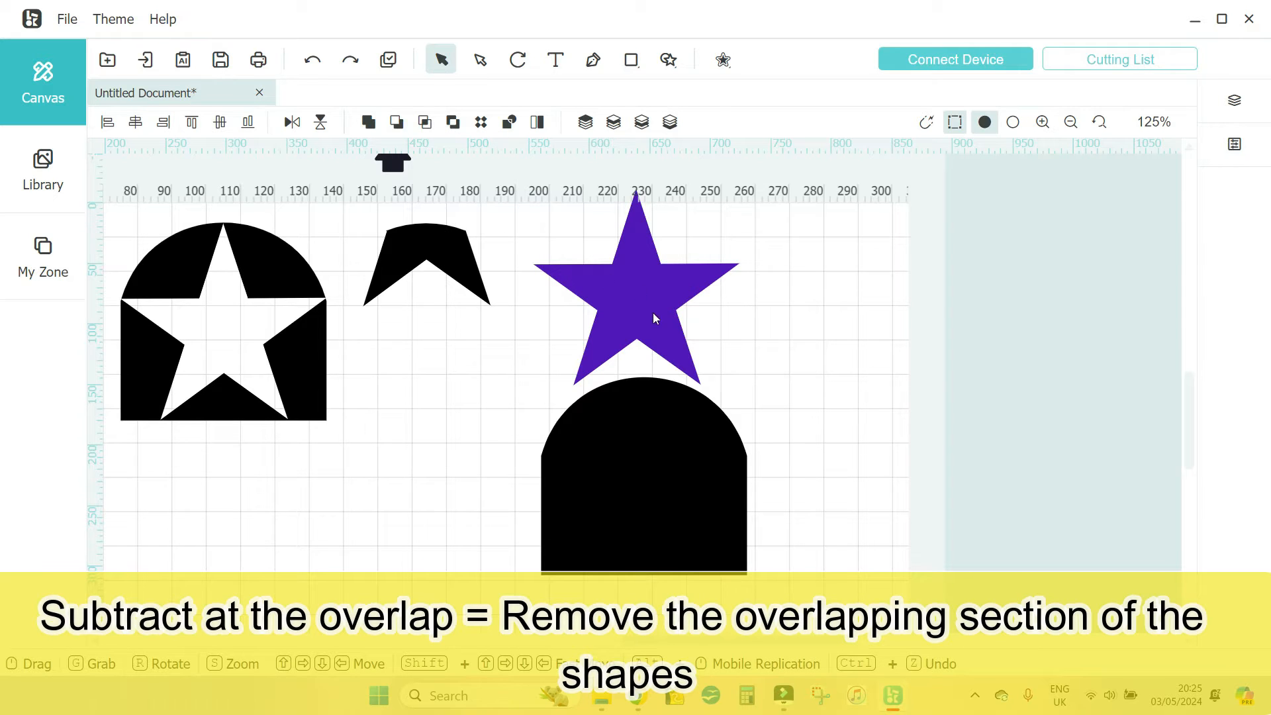
- Move the purple star down onto the arch to about Y 26 mm, and centre-align the two shapes horizontally
{"action": "left_click", "coordinate": [653, 313]}
{"action": "left_click_drag", "start_coordinate": [625, 319], "coordinate": [629, 408]}
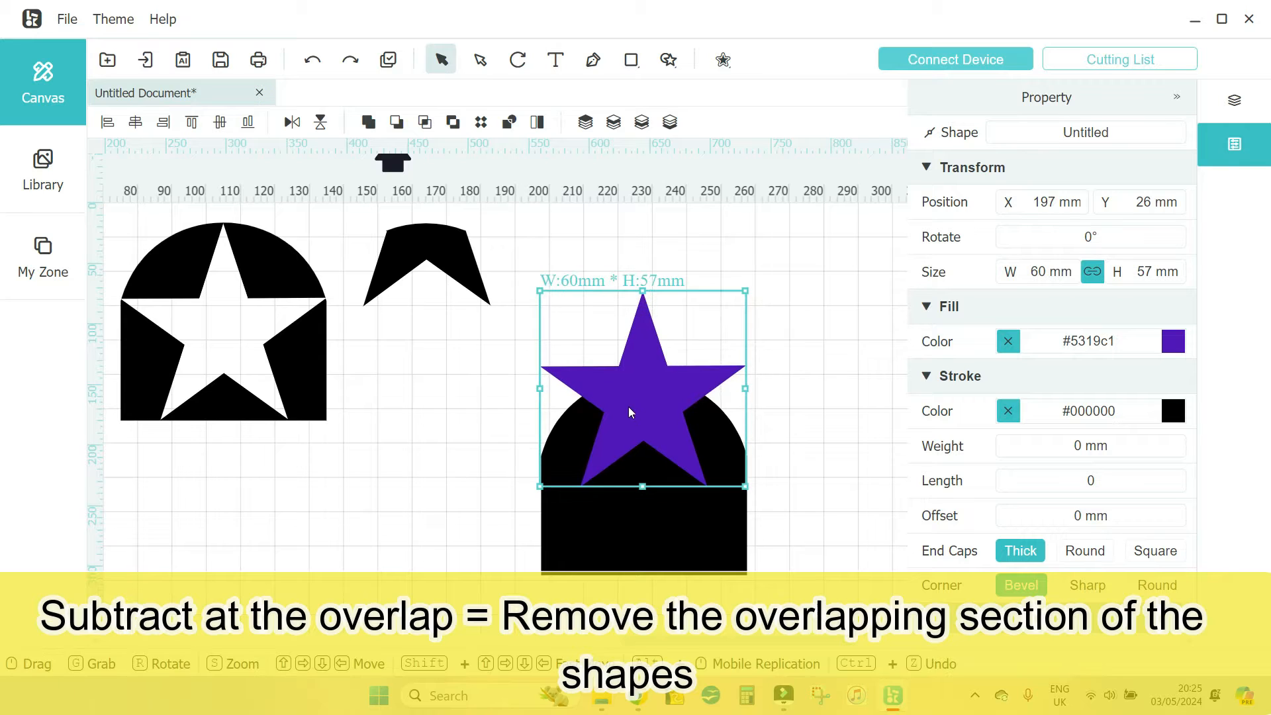
{"action": "left_click", "coordinate": [434, 384]}
{"action": "left_click_drag", "start_coordinate": [510, 382], "coordinate": [704, 543]}
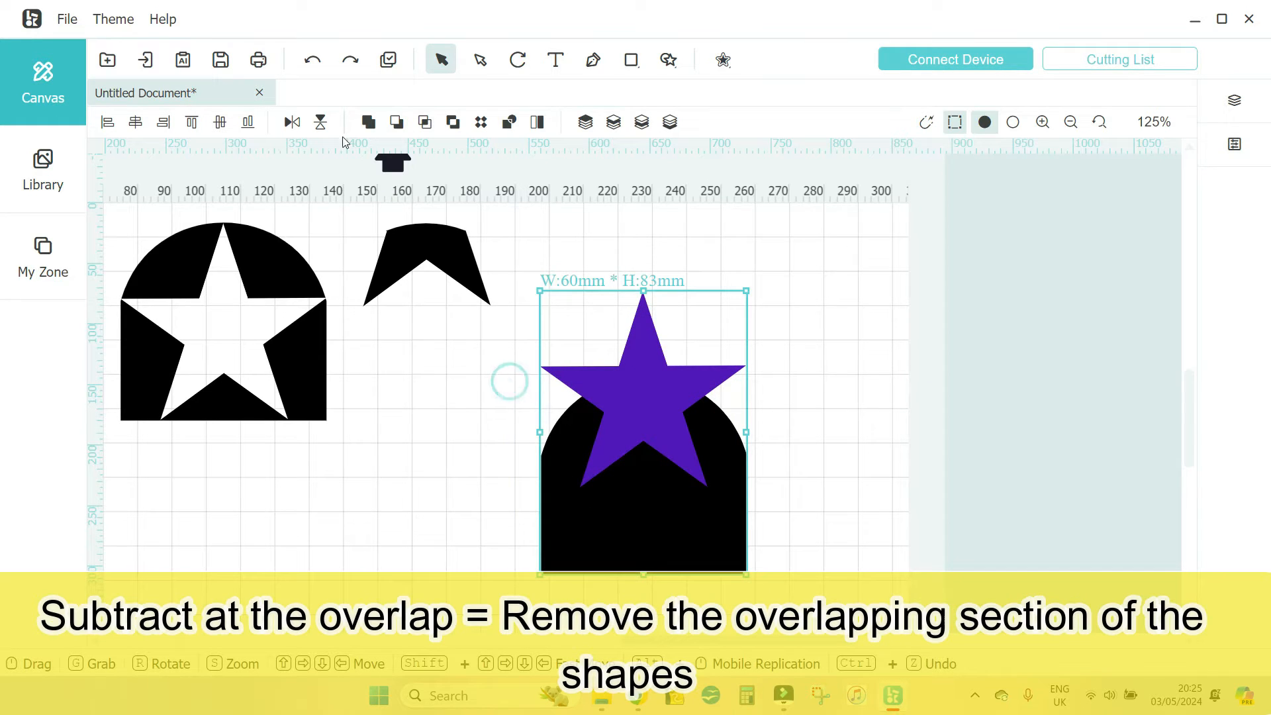
{"action": "left_click", "coordinate": [136, 122]}
{"action": "left_click", "coordinate": [823, 441]}
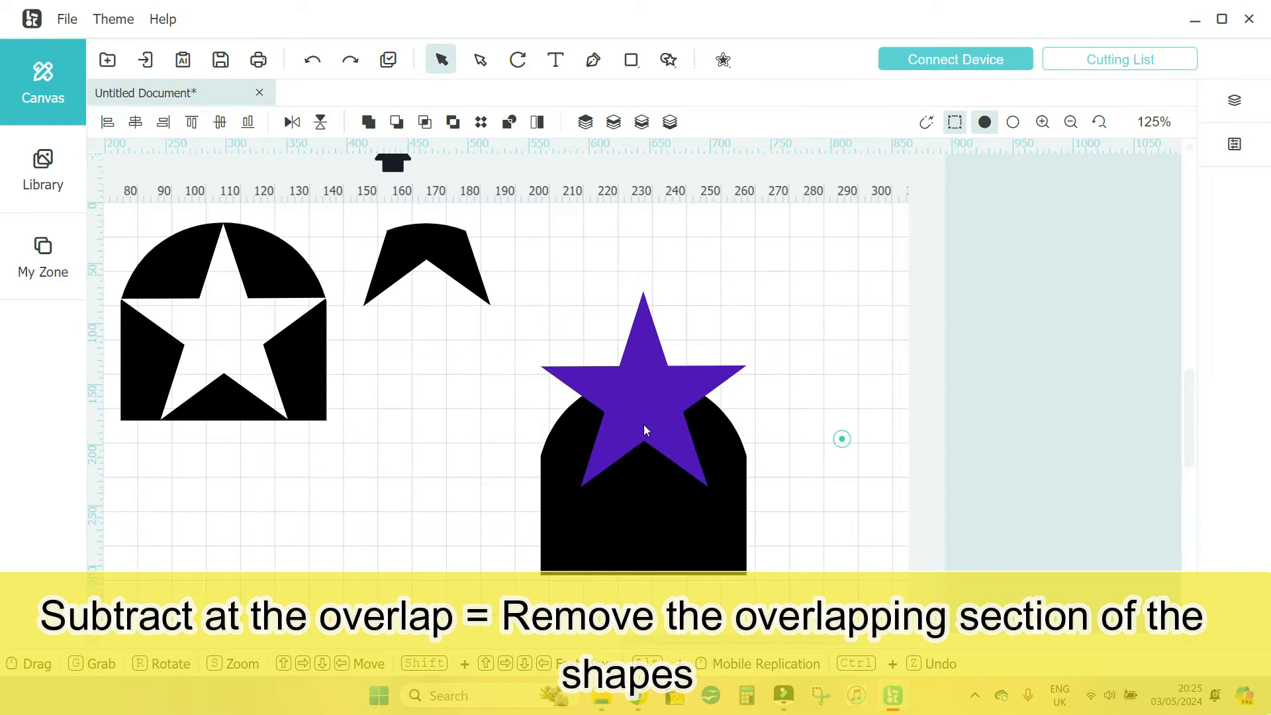
- Subtract the purple star and arch at their overlap, and deselect the resulting shape
{"action": "left_click_drag", "start_coordinate": [564, 322], "coordinate": [762, 566]}
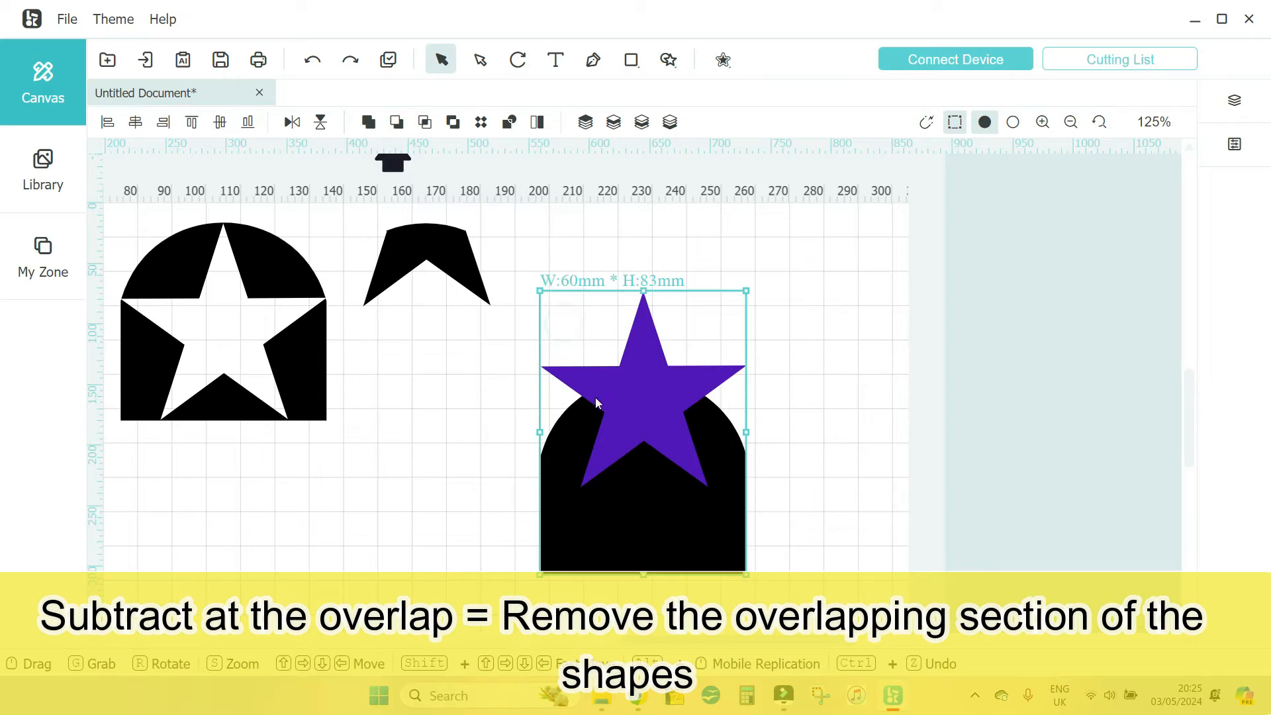
{"action": "left_click", "coordinate": [452, 123]}
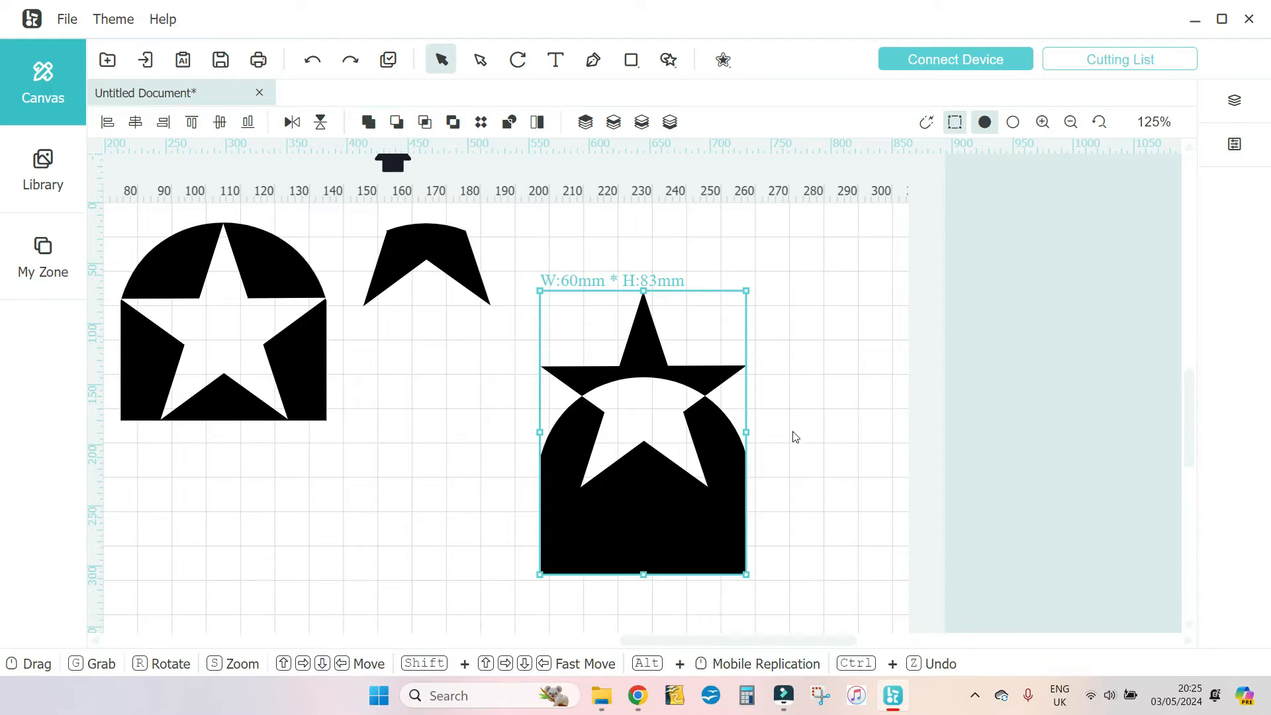
{"action": "left_click", "coordinate": [863, 417]}
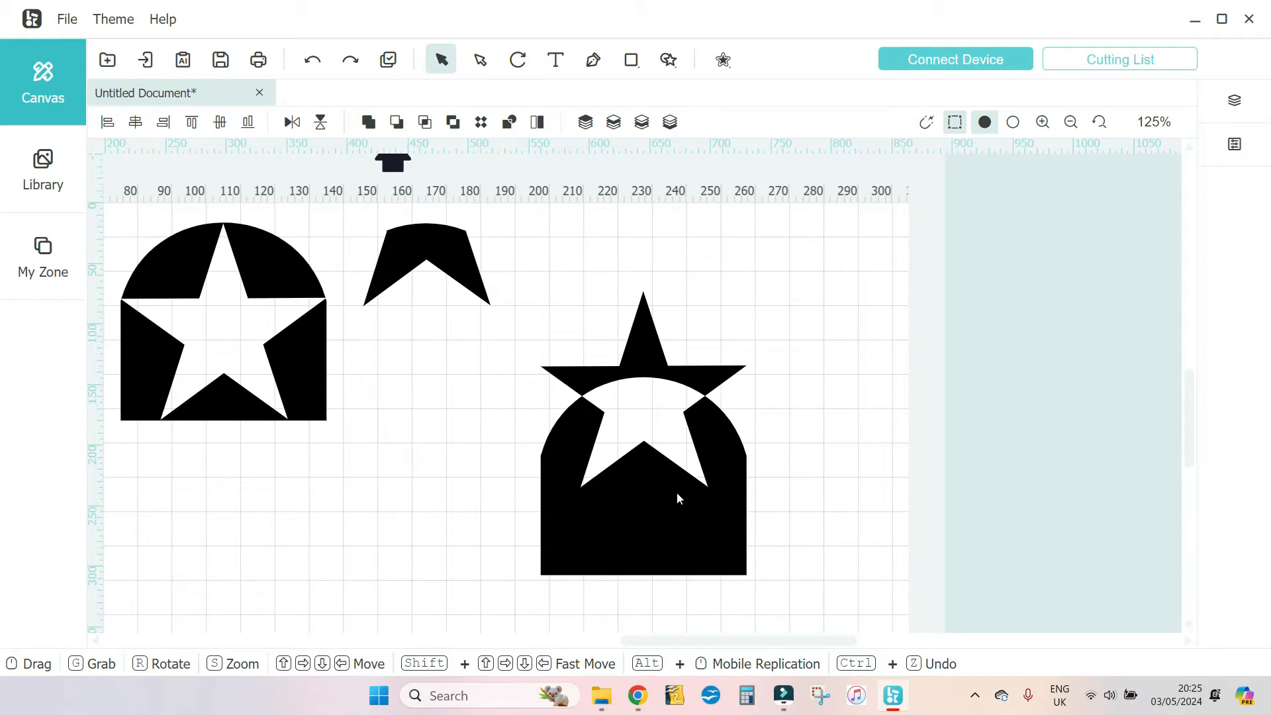
- Move the shape with its overlap removed higher on the mat and closer to the small overlap piece
{"action": "scroll", "coordinate": [656, 503], "scroll_direction": "down", "scroll_amount": 1}
{"action": "left_click_drag", "start_coordinate": [648, 480], "coordinate": [646, 427]}
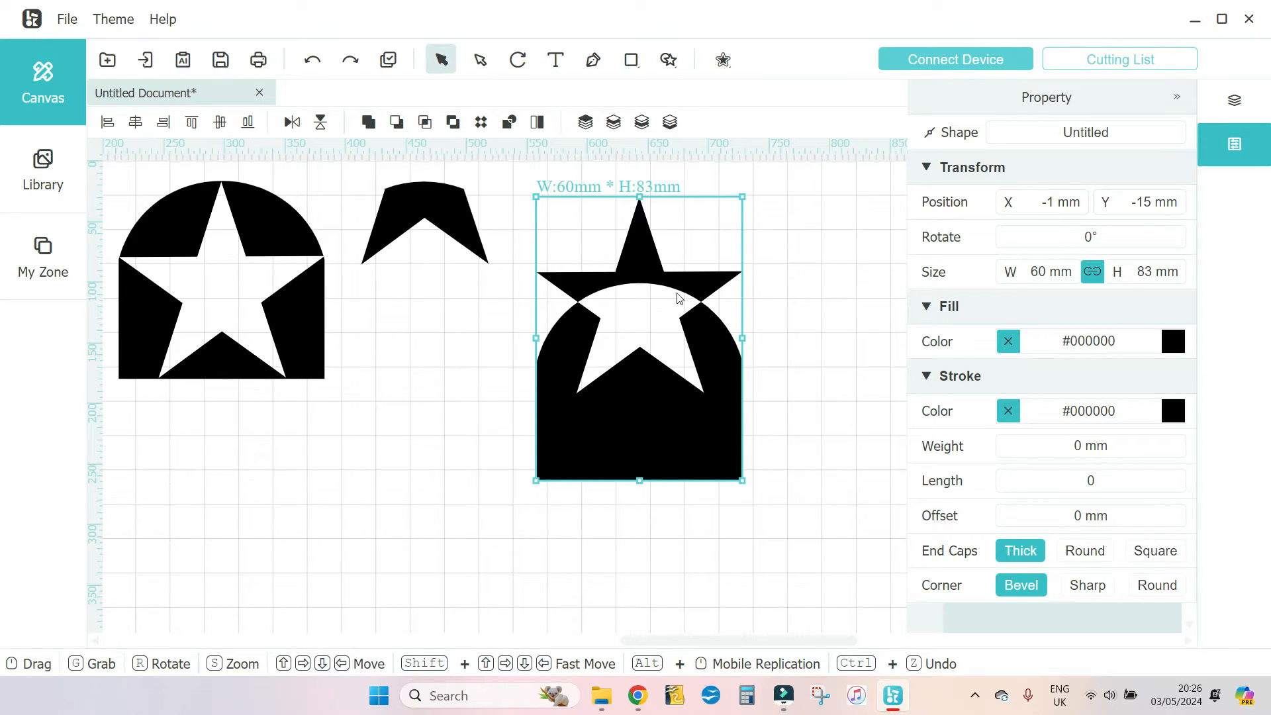
{"action": "left_click", "coordinate": [822, 433]}
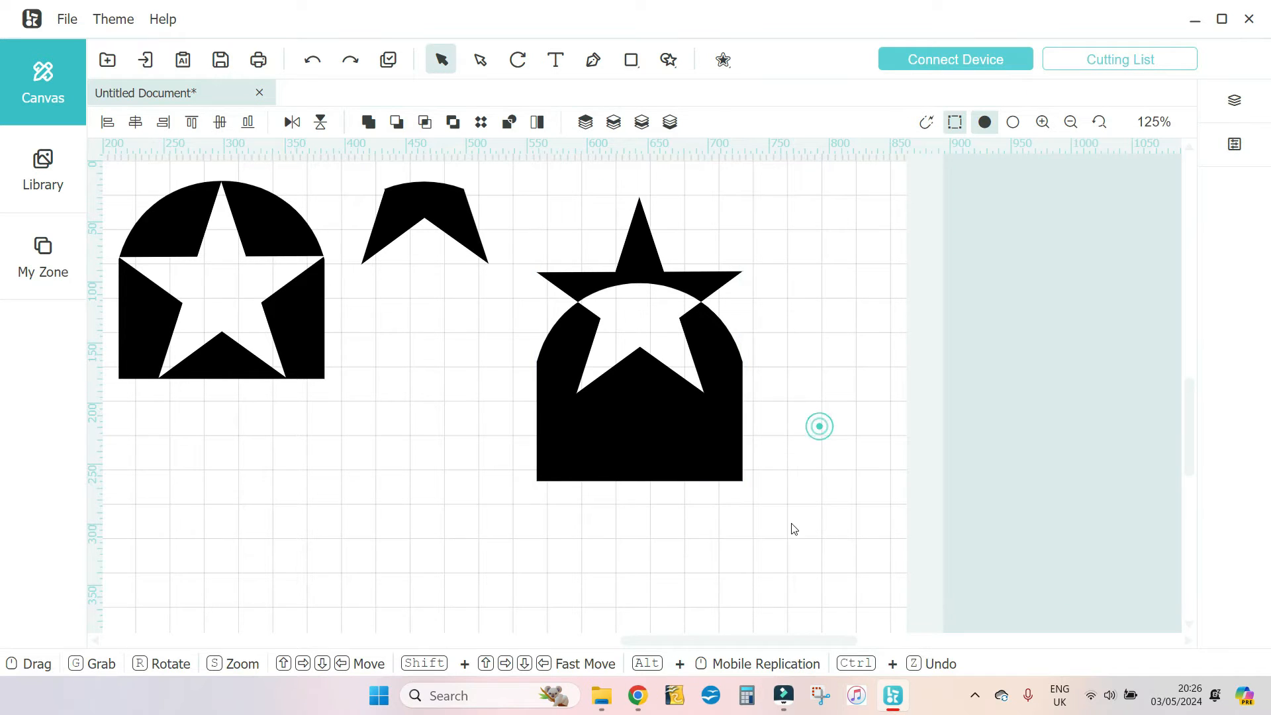
{"action": "left_click_drag", "start_coordinate": [775, 514], "coordinate": [797, 618]}
{"action": "left_click_drag", "start_coordinate": [704, 476], "coordinate": [683, 447]}
{"action": "left_click", "coordinate": [836, 463]}
{"action": "left_click_drag", "start_coordinate": [887, 449], "coordinate": [652, 442]}
- Add another star and place it overlapping the new arch at about X 267 mm, Y 14 mm
{"action": "mouse_move", "coordinate": [665, 60]}
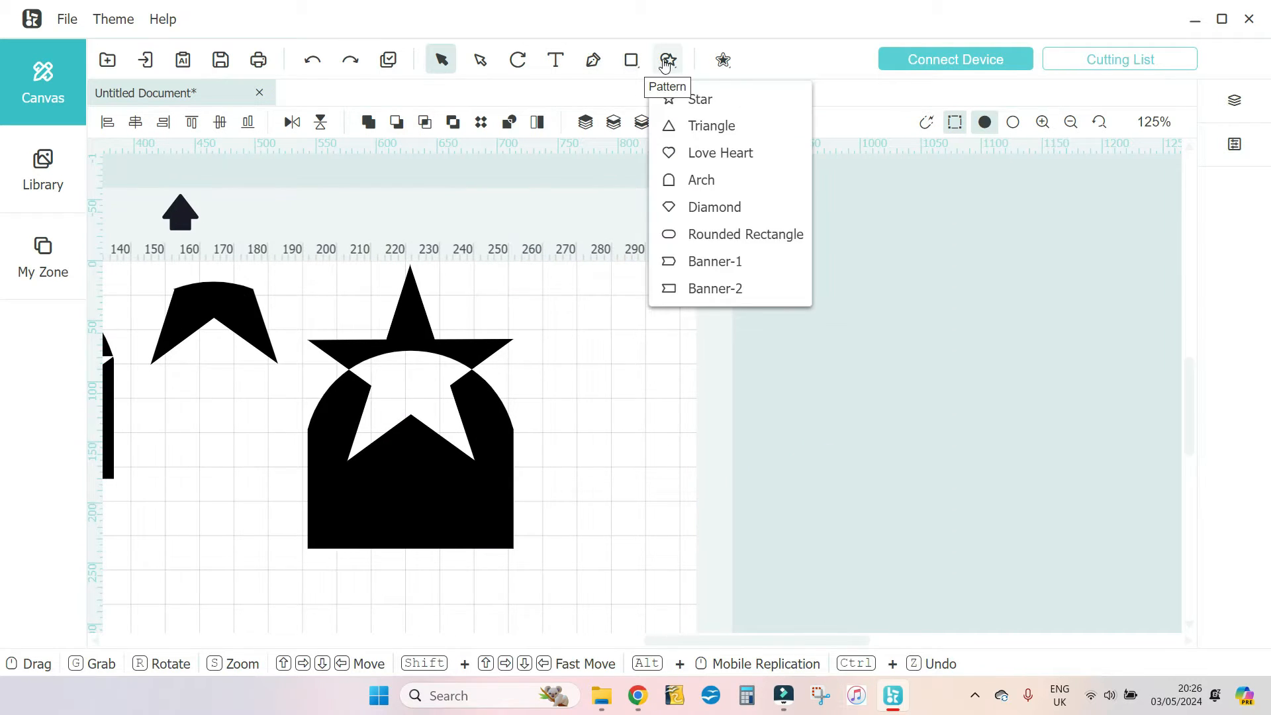
{"action": "left_click", "coordinate": [692, 99]}
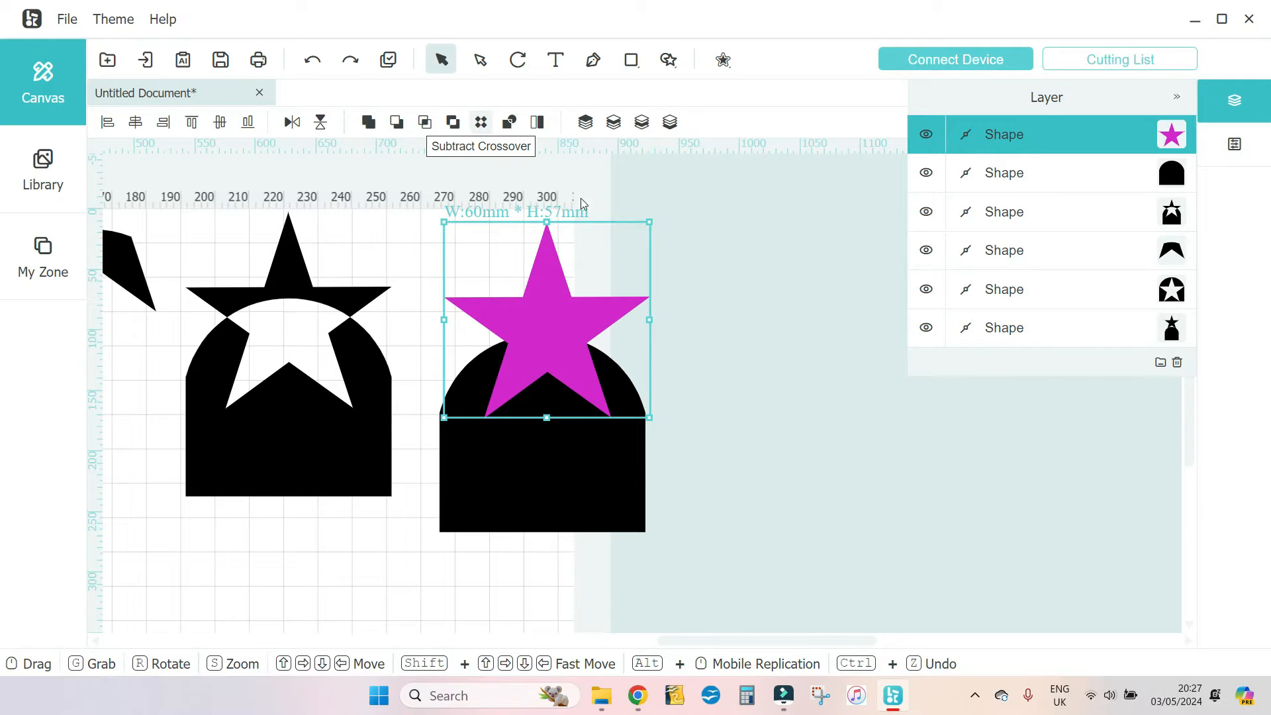
{"action": "left_click_drag", "start_coordinate": [653, 197], "coordinate": [492, 529]}
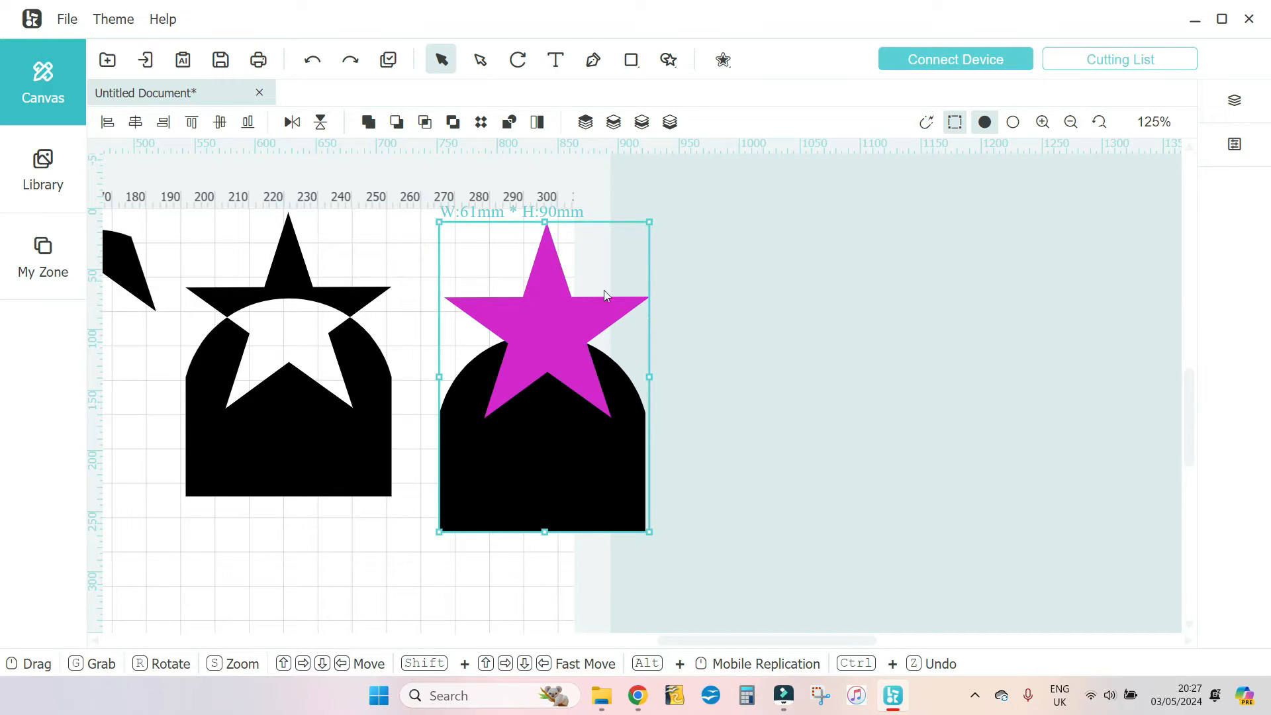
{"action": "left_click", "coordinate": [792, 337]}
{"action": "left_click_drag", "start_coordinate": [558, 316], "coordinate": [558, 343]}
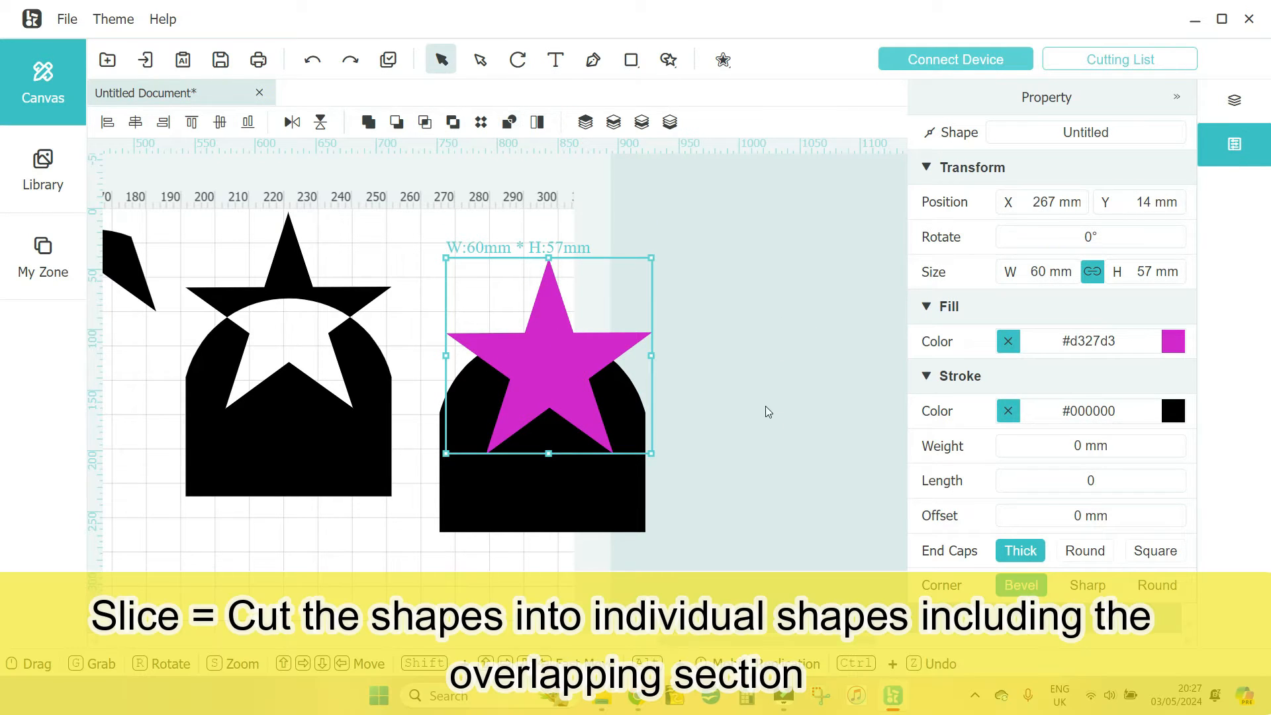
- Centre-align the new magenta star and arch horizontally and deselect them
{"action": "left_click_drag", "start_coordinate": [720, 560], "coordinate": [457, 265]}
{"action": "left_click", "coordinate": [135, 122]}
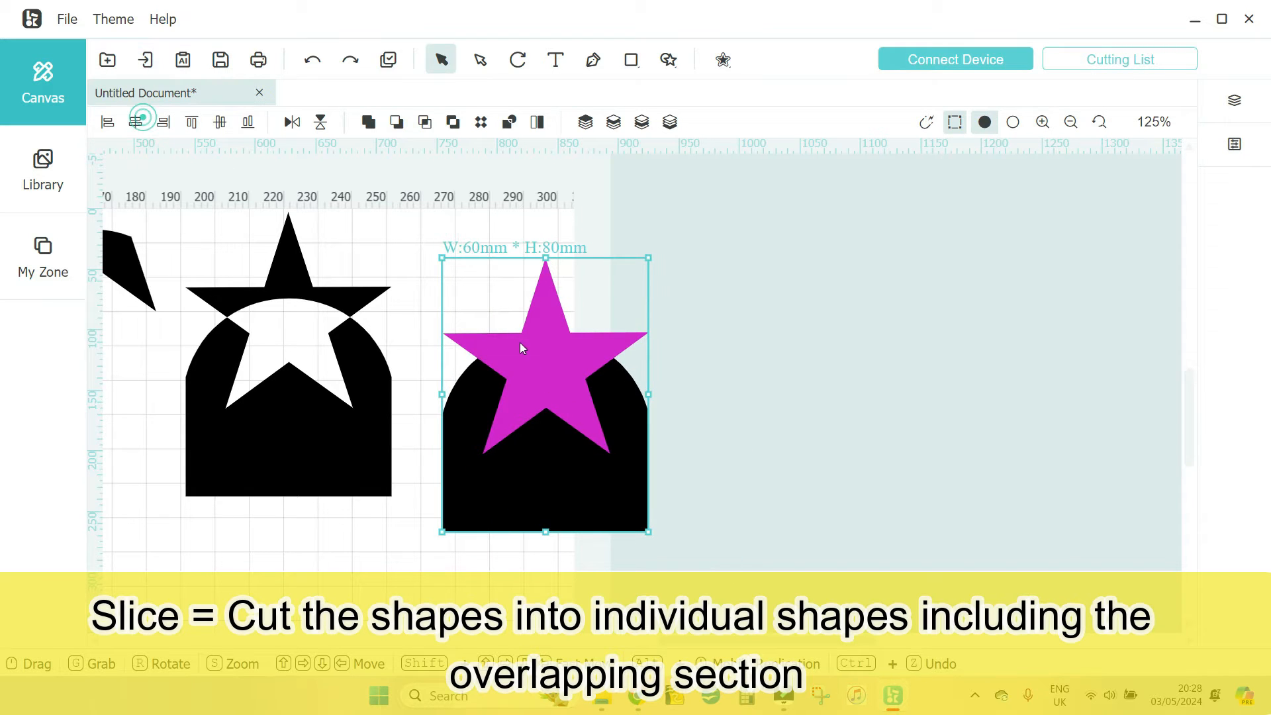
{"action": "left_click", "coordinate": [753, 371]}
- Slice the overlapping magenta star and arch into individual shapes, and inspect the cut line up close
{"action": "left_click_drag", "start_coordinate": [683, 555], "coordinate": [480, 248]}
{"action": "left_click", "coordinate": [1045, 125]}
{"action": "left_click", "coordinate": [1043, 122]}
{"action": "left_click", "coordinate": [1043, 122]}
{"action": "left_click_drag", "start_coordinate": [619, 426], "coordinate": [106, 188]}
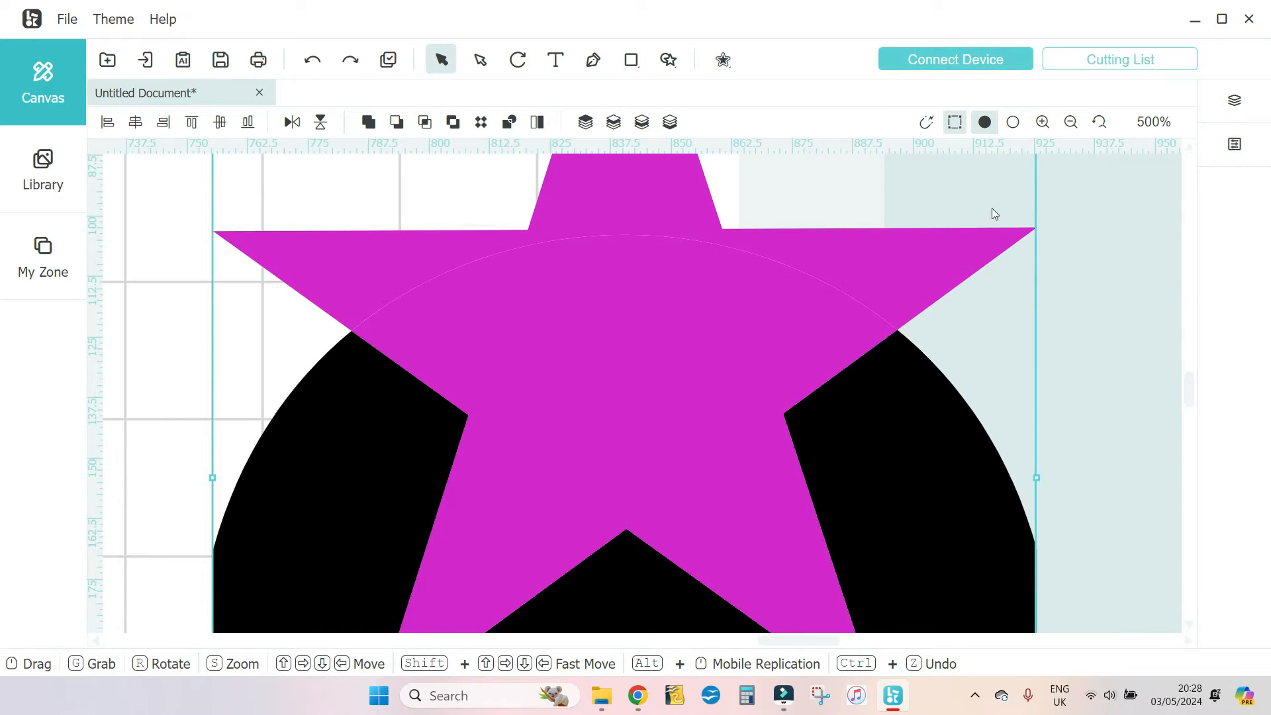
- Select the sliced overlap piece of the magenta star from the layers and fill it with green
{"action": "left_click", "coordinate": [1071, 122]}
{"action": "left_click", "coordinate": [1071, 121]}
{"action": "left_click", "coordinate": [1071, 121]}
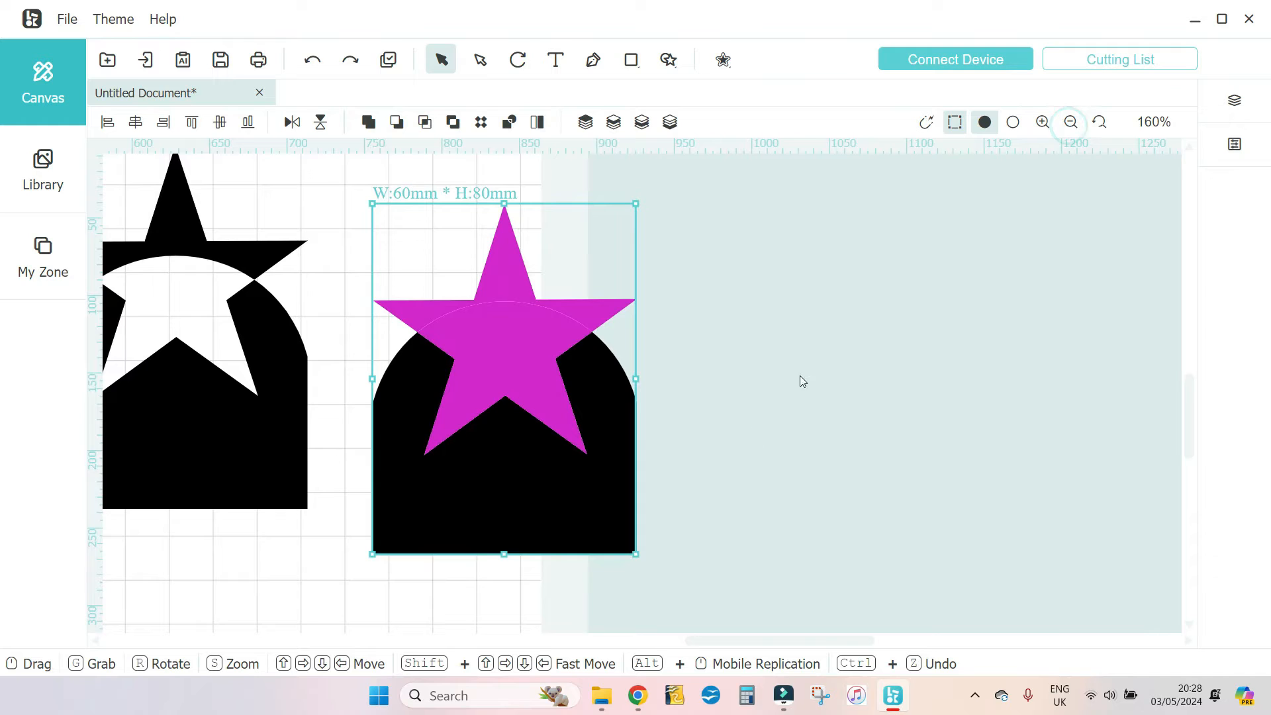
{"action": "left_click", "coordinate": [1235, 100]}
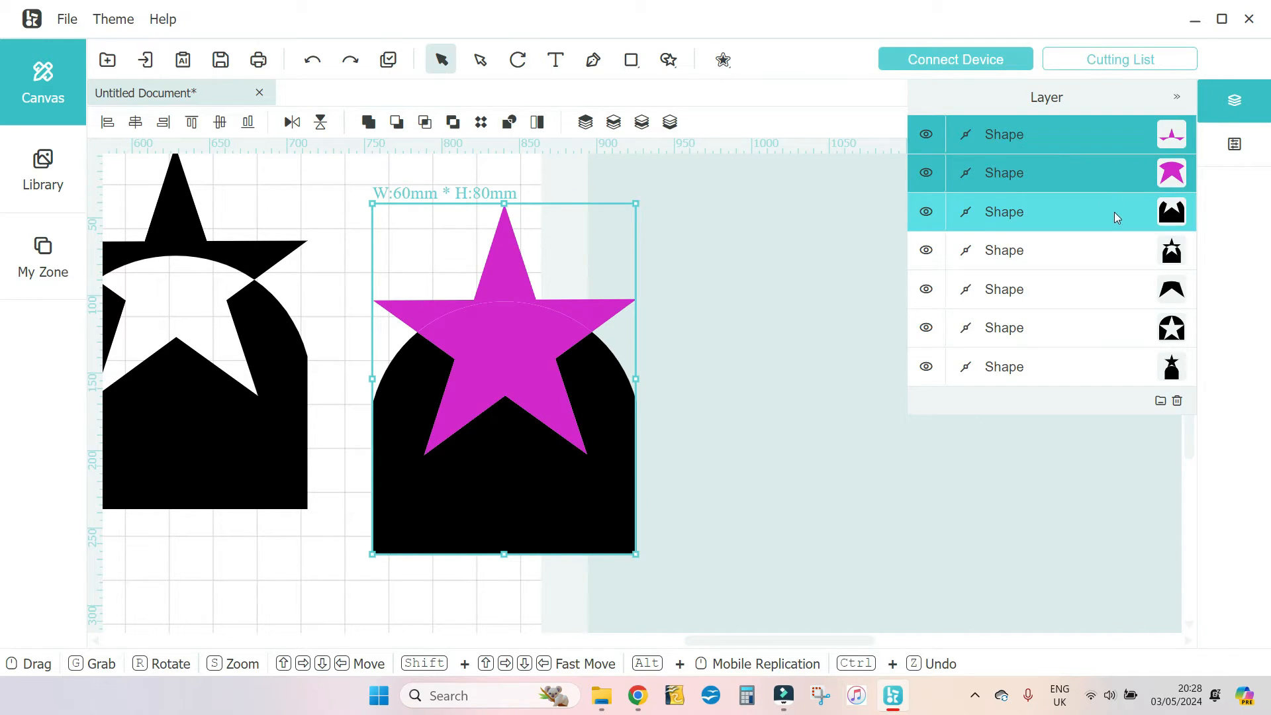
{"action": "left_click", "coordinate": [1106, 172]}
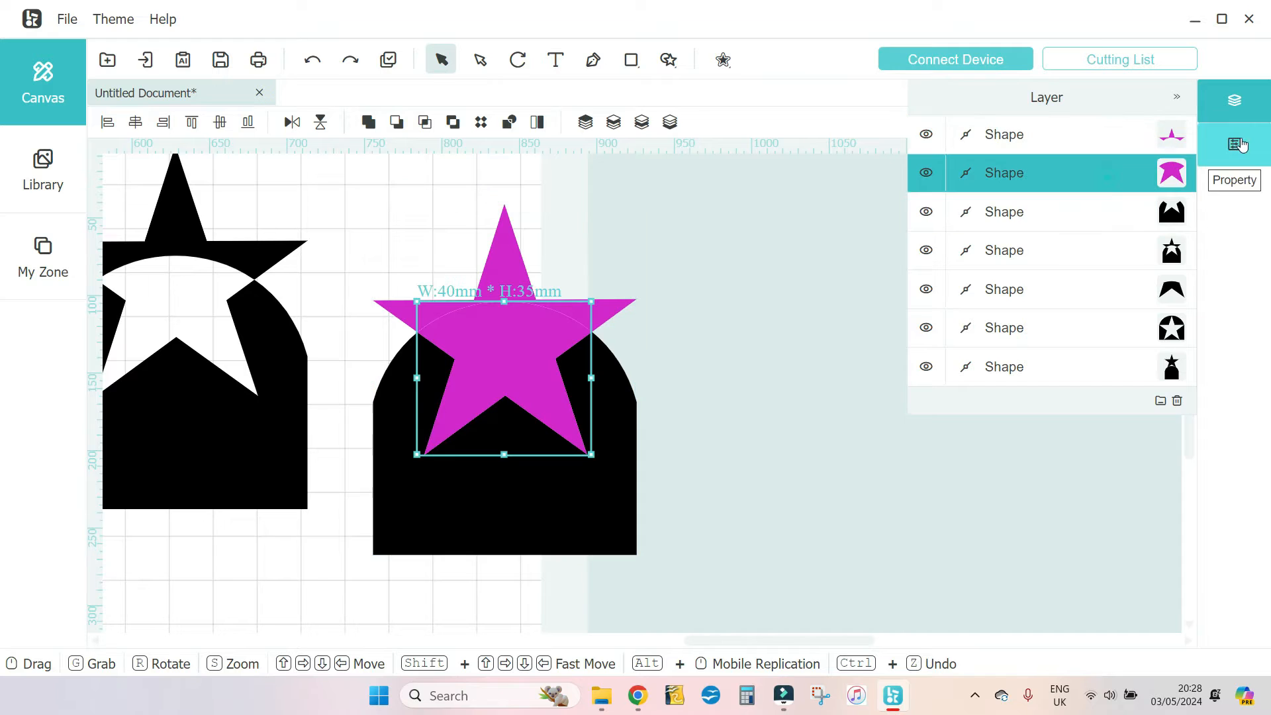
{"action": "left_click", "coordinate": [1235, 145]}
{"action": "left_click", "coordinate": [1174, 341]}
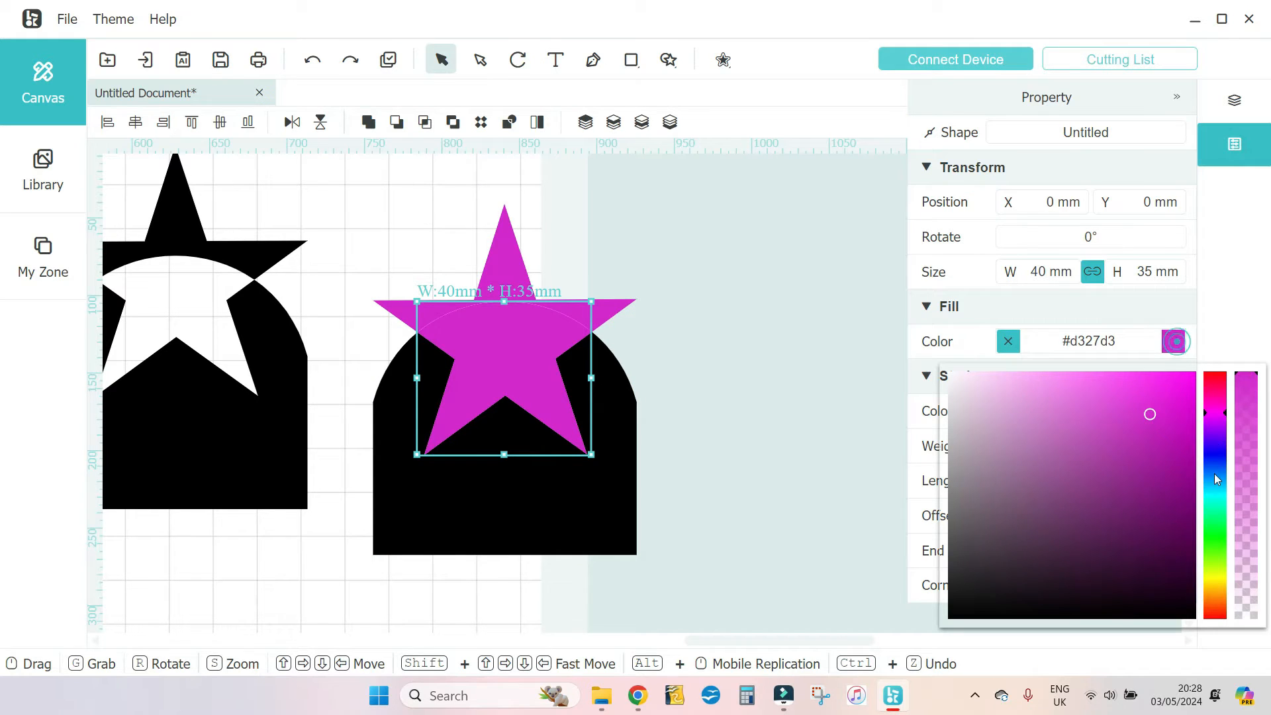
{"action": "left_click", "coordinate": [1214, 538]}
{"action": "left_click", "coordinate": [763, 260]}
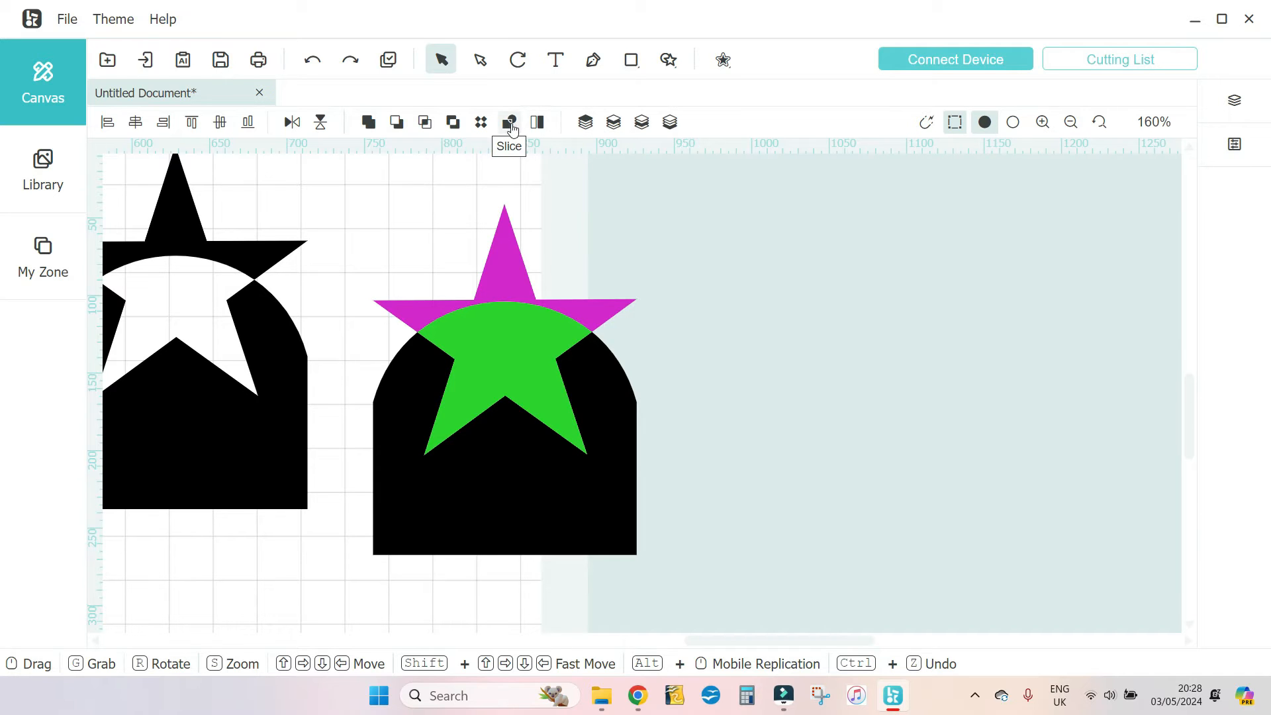
- Separate the sliced magenta, green and black pieces vertically and compare them with the other combined shapes
{"action": "left_click", "coordinate": [506, 277], "text": "shift"}
{"action": "left_click_drag", "start_coordinate": [506, 276], "coordinate": [504, 228]}
{"action": "left_click_drag", "start_coordinate": [527, 361], "coordinate": [519, 340]}
{"action": "left_click_drag", "start_coordinate": [519, 429], "coordinate": [498, 605]}
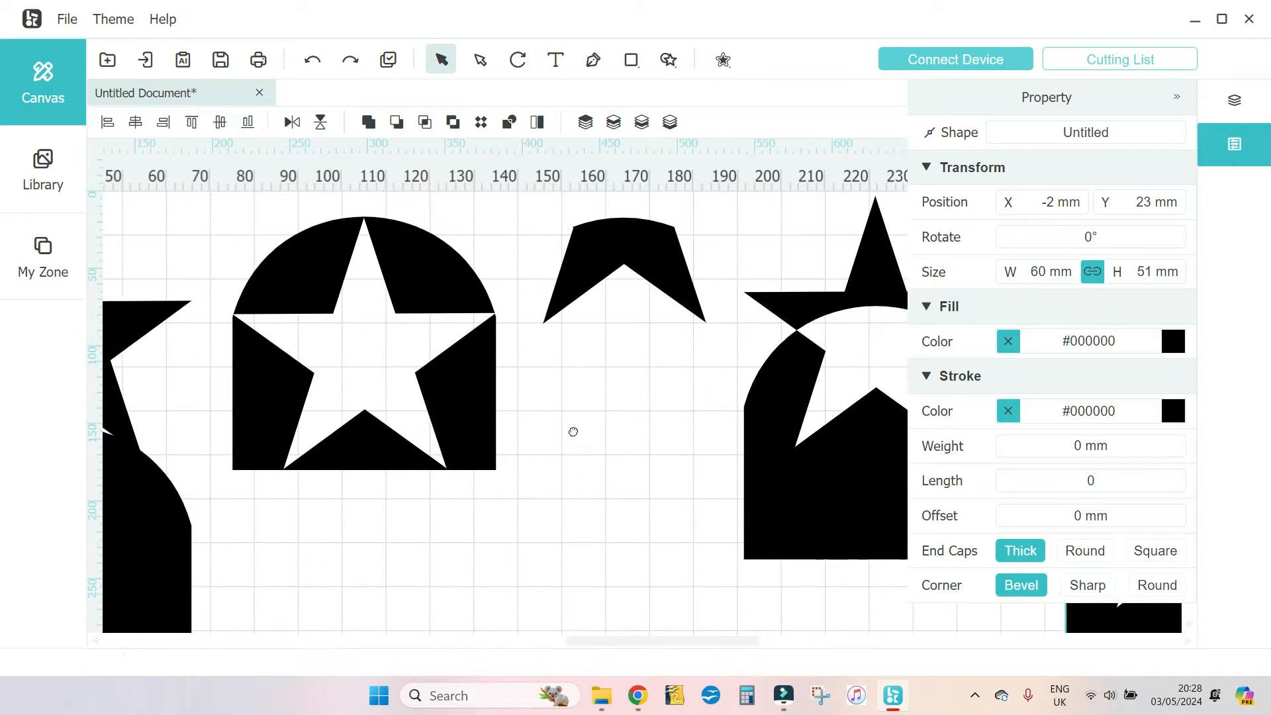
{"action": "left_click_drag", "start_coordinate": [574, 431], "coordinate": [578, 434]}
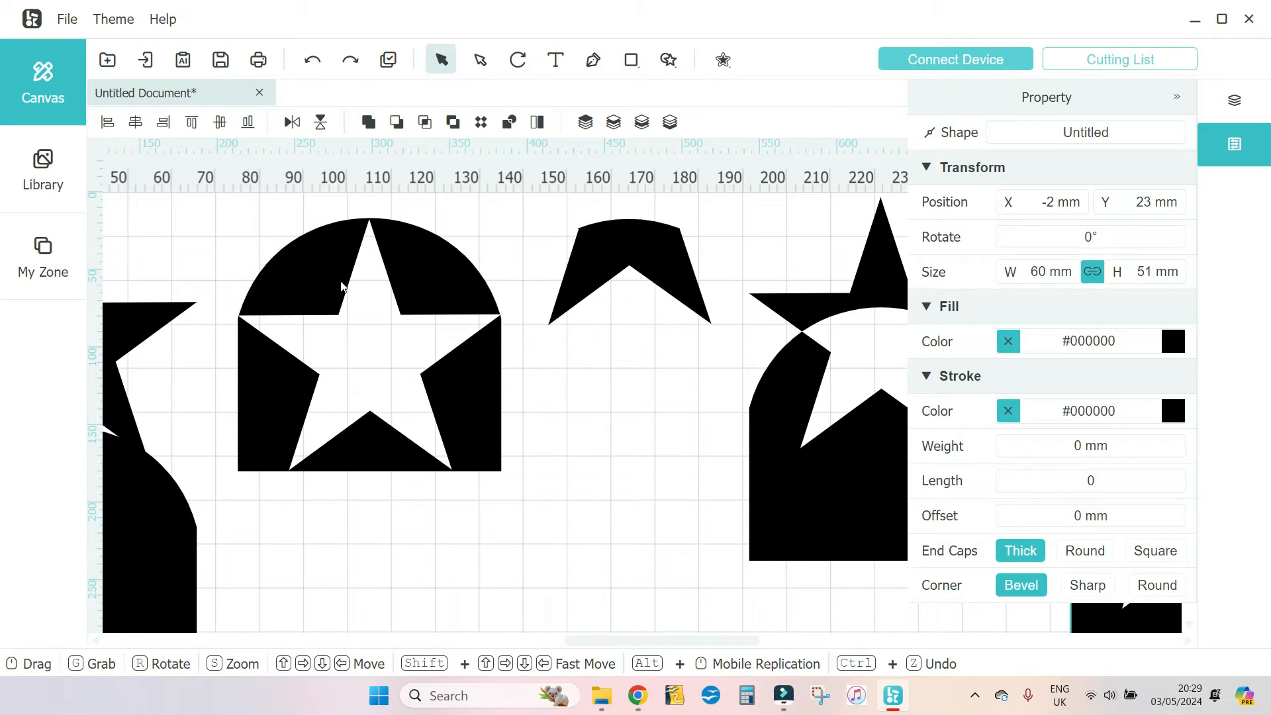
{"action": "left_click_drag", "start_coordinate": [682, 409], "coordinate": [213, 440]}
{"action": "left_click_drag", "start_coordinate": [596, 472], "coordinate": [468, 335]}
{"action": "left_click", "coordinate": [892, 221]}
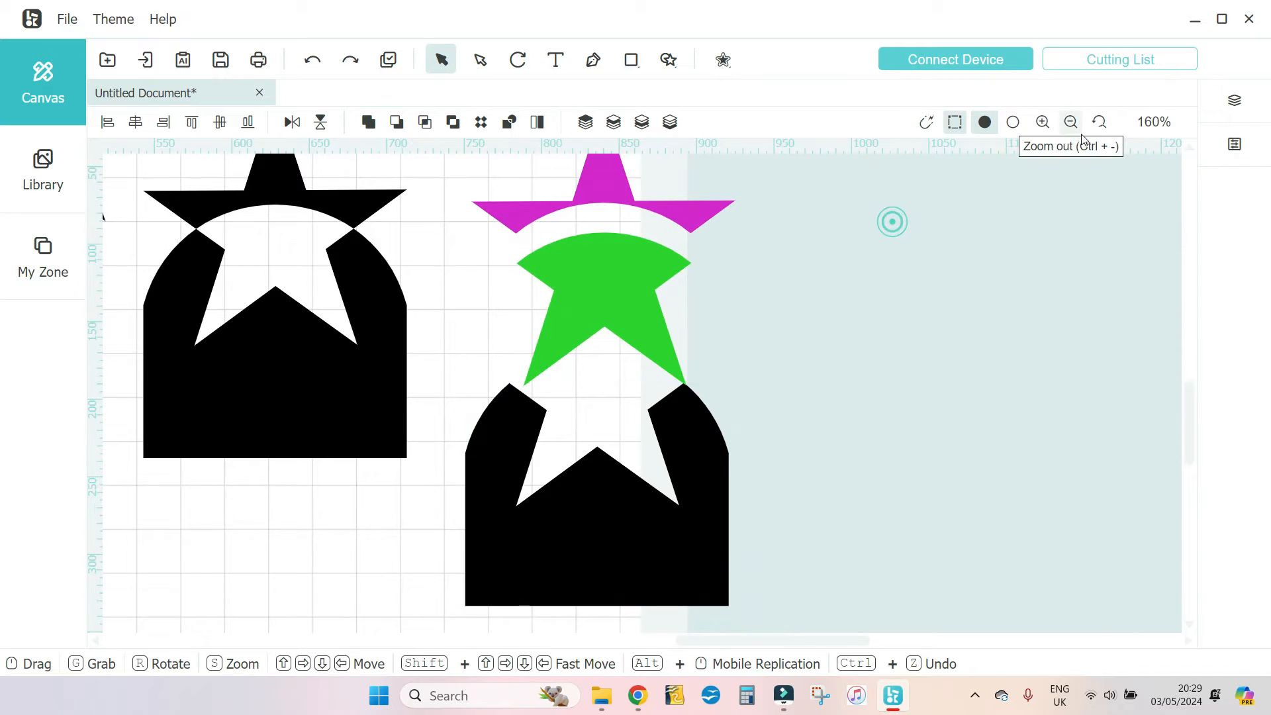
{"action": "left_click", "coordinate": [1071, 122]}
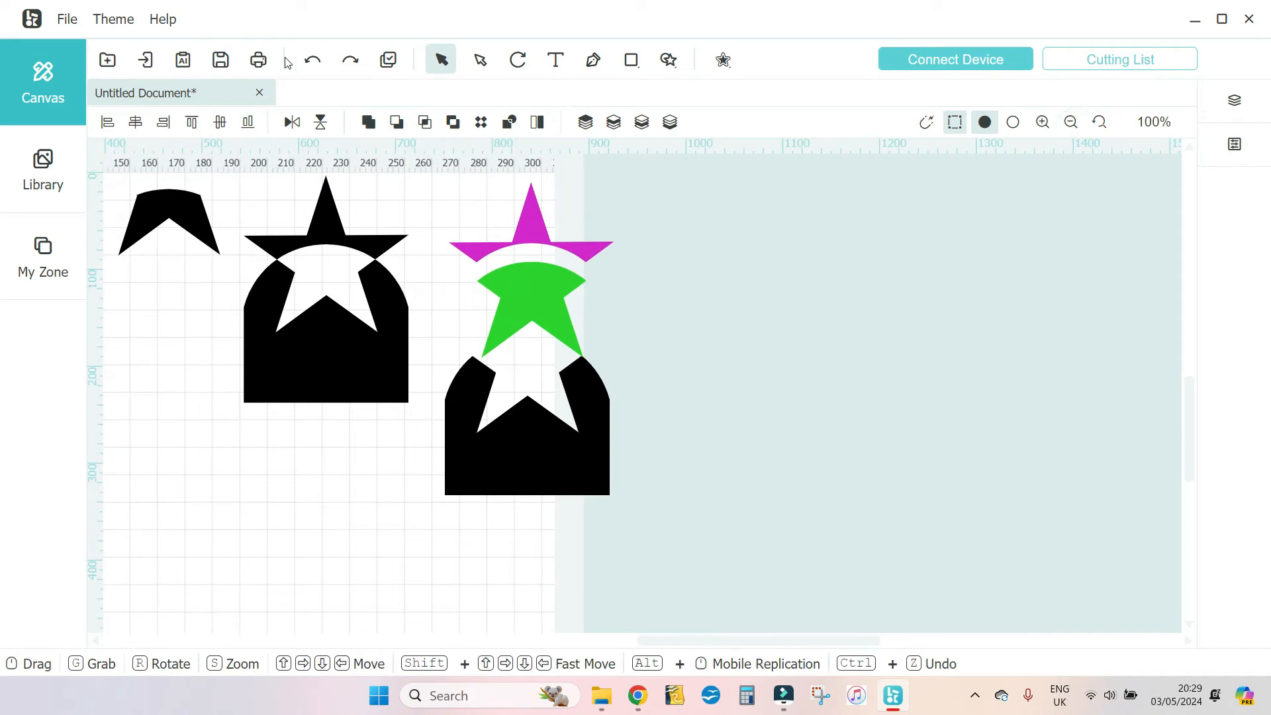
- Undo the separation, green fill and slice of the magenta star and arch, and centre the two shapes vertically
{"action": "left_click", "coordinate": [308, 63]}
{"action": "left_click", "coordinate": [308, 63]}
{"action": "left_click", "coordinate": [308, 63]}
{"action": "left_click", "coordinate": [308, 63]}
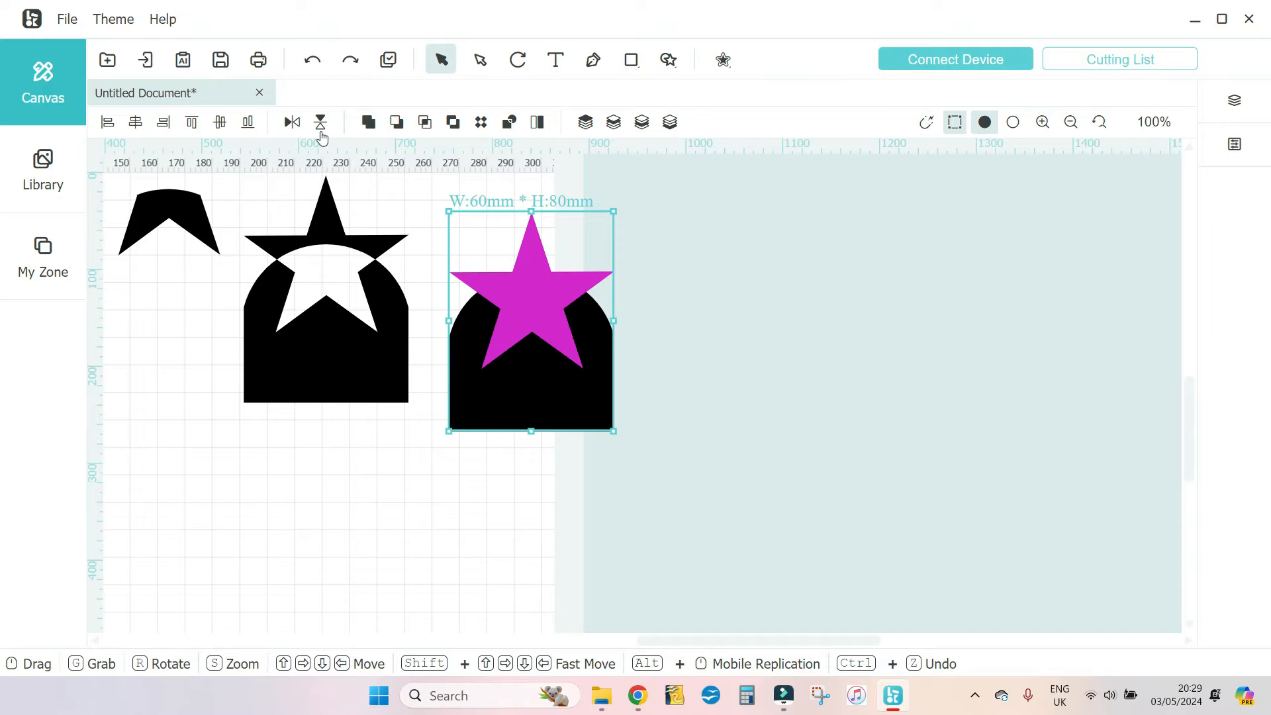
{"action": "left_click", "coordinate": [220, 122]}
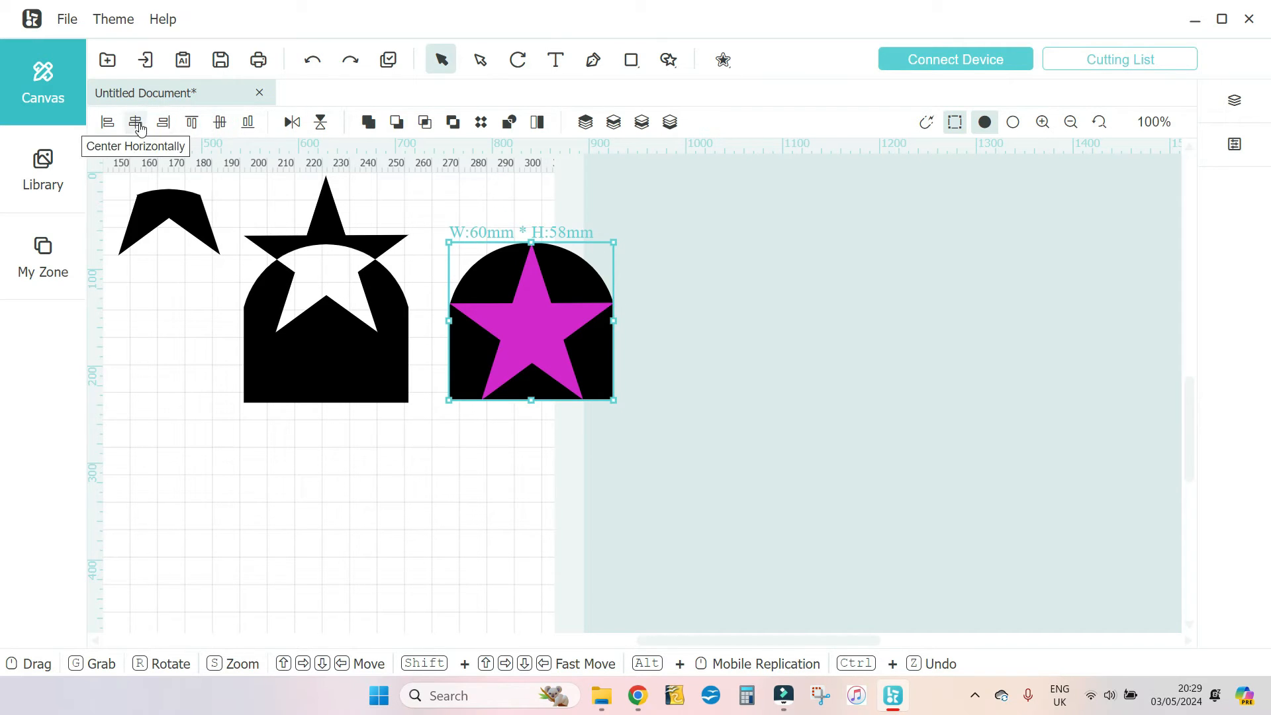
- Slice the centred magenta star and arch, and move the star piece clear of the arch
{"action": "scroll", "coordinate": [214, 505], "scroll_direction": "left", "scroll_amount": 3}
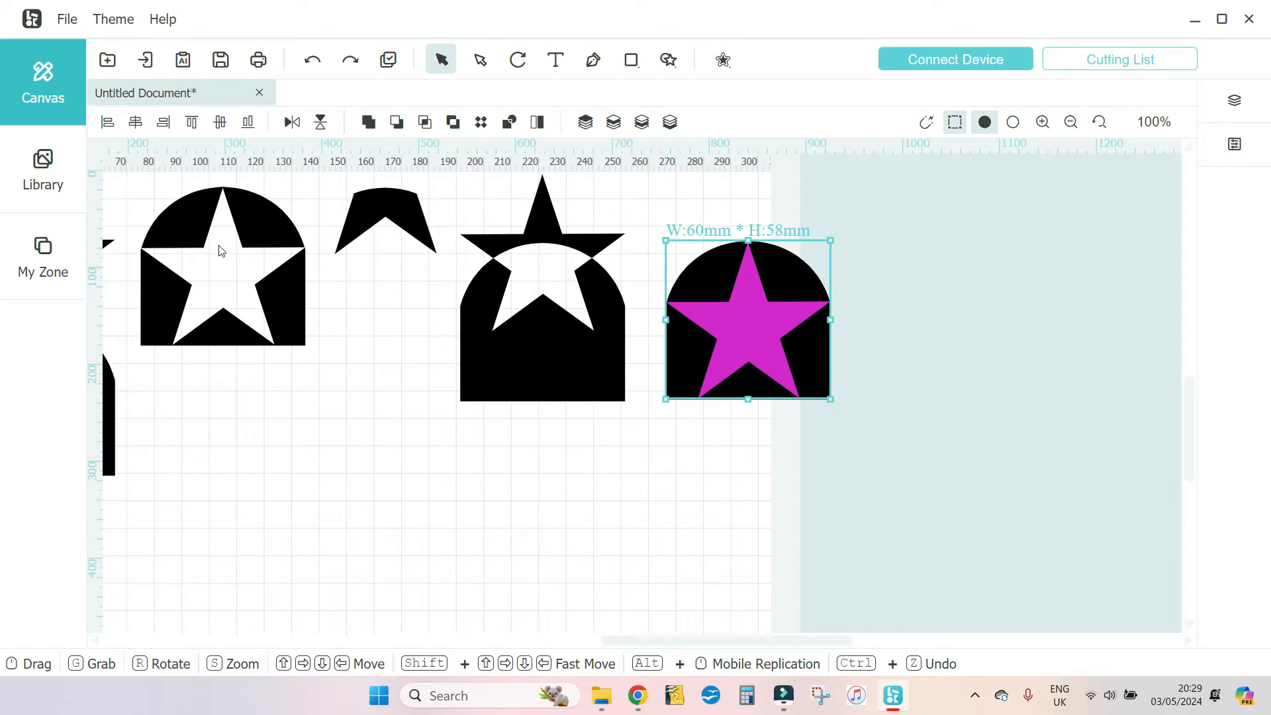
{"action": "scroll", "coordinate": [682, 486], "scroll_direction": "right", "scroll_amount": 3}
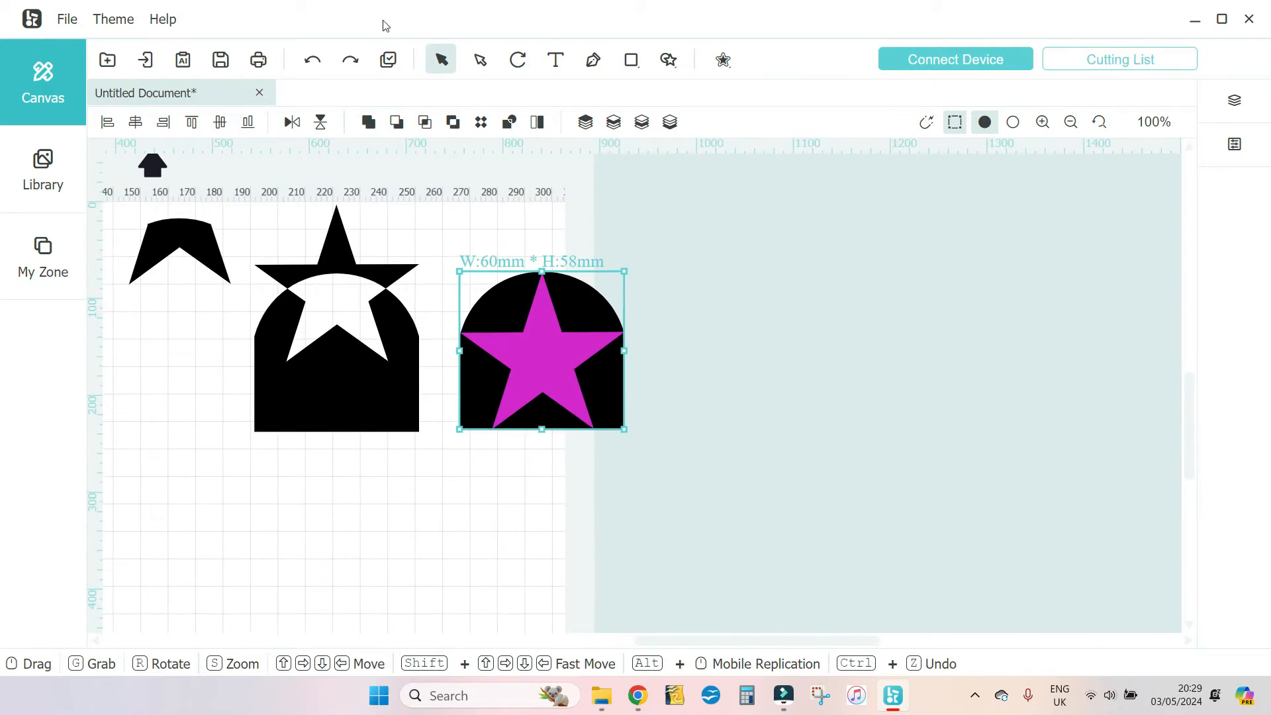
{"action": "left_click", "coordinate": [571, 471]}
{"action": "left_click_drag", "start_coordinate": [539, 356], "coordinate": [713, 311]}
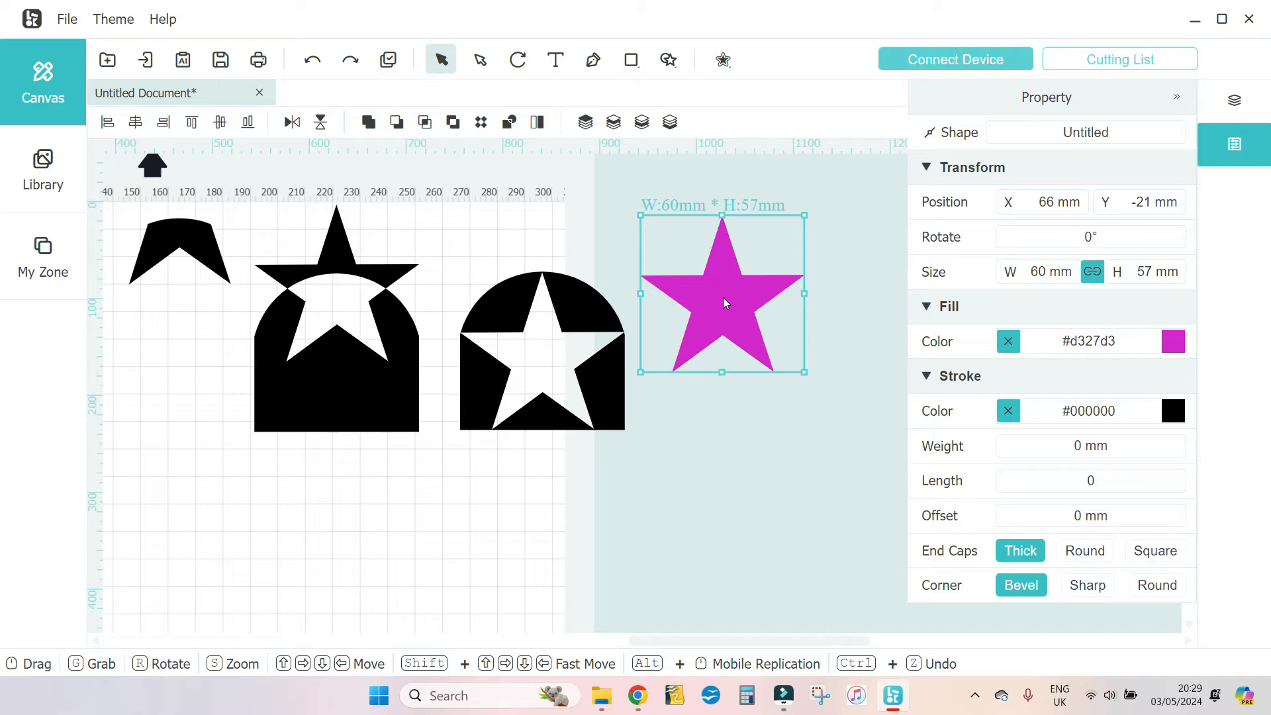
- Shrink the magenta star to about 50 × 48 mm and centre it inside the arch's star-shaped cutout
{"action": "left_click_drag", "start_coordinate": [721, 308], "coordinate": [537, 340]}
{"action": "left_click", "coordinate": [714, 387]}
{"action": "left_click_drag", "start_coordinate": [625, 278], "coordinate": [597, 301]}
{"action": "left_click_drag", "start_coordinate": [540, 364], "coordinate": [554, 352]}
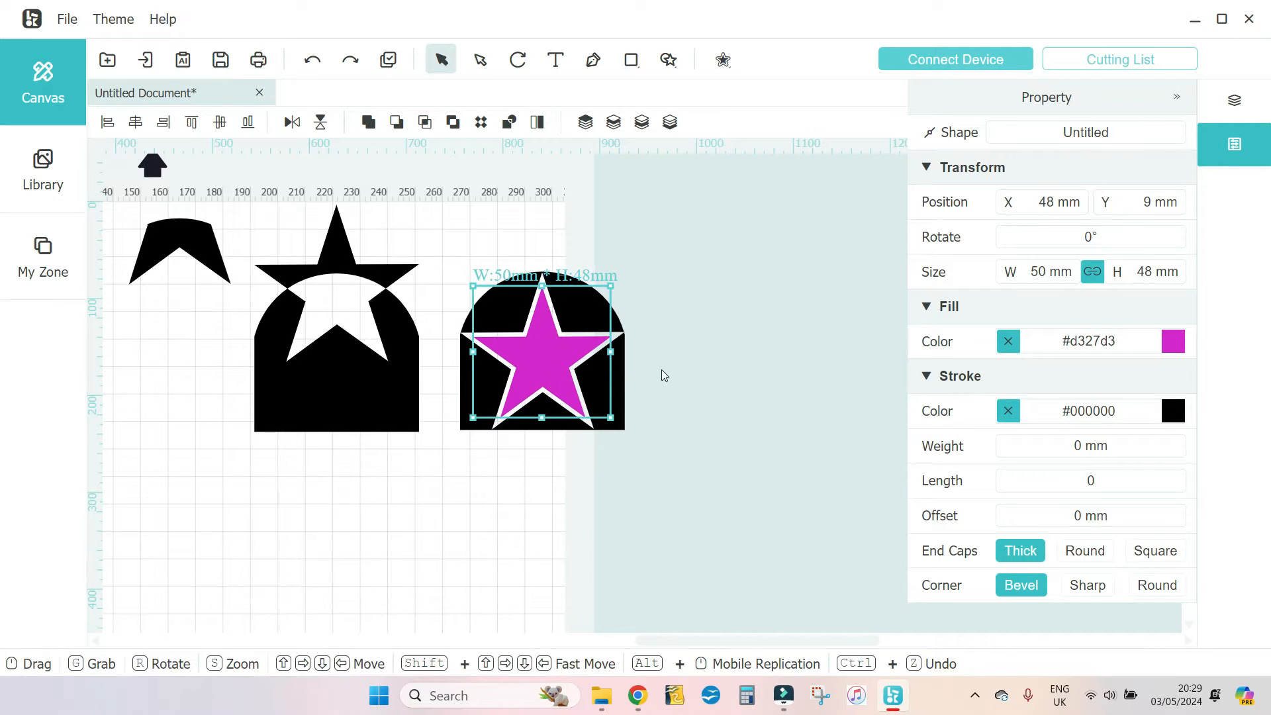
{"action": "left_click", "coordinate": [695, 375]}
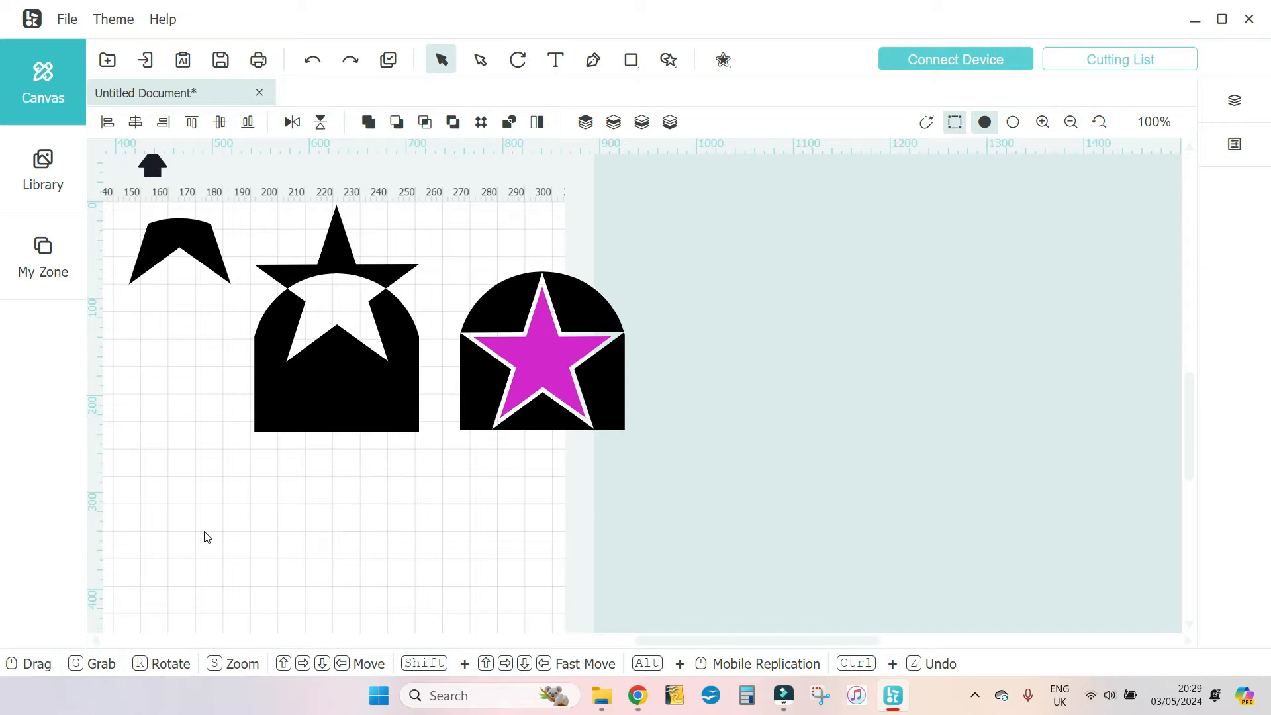
- Add a text object containing a first name in the empty area below the shapes
{"action": "scroll", "coordinate": [204, 534], "scroll_direction": "left", "scroll_amount": 5}
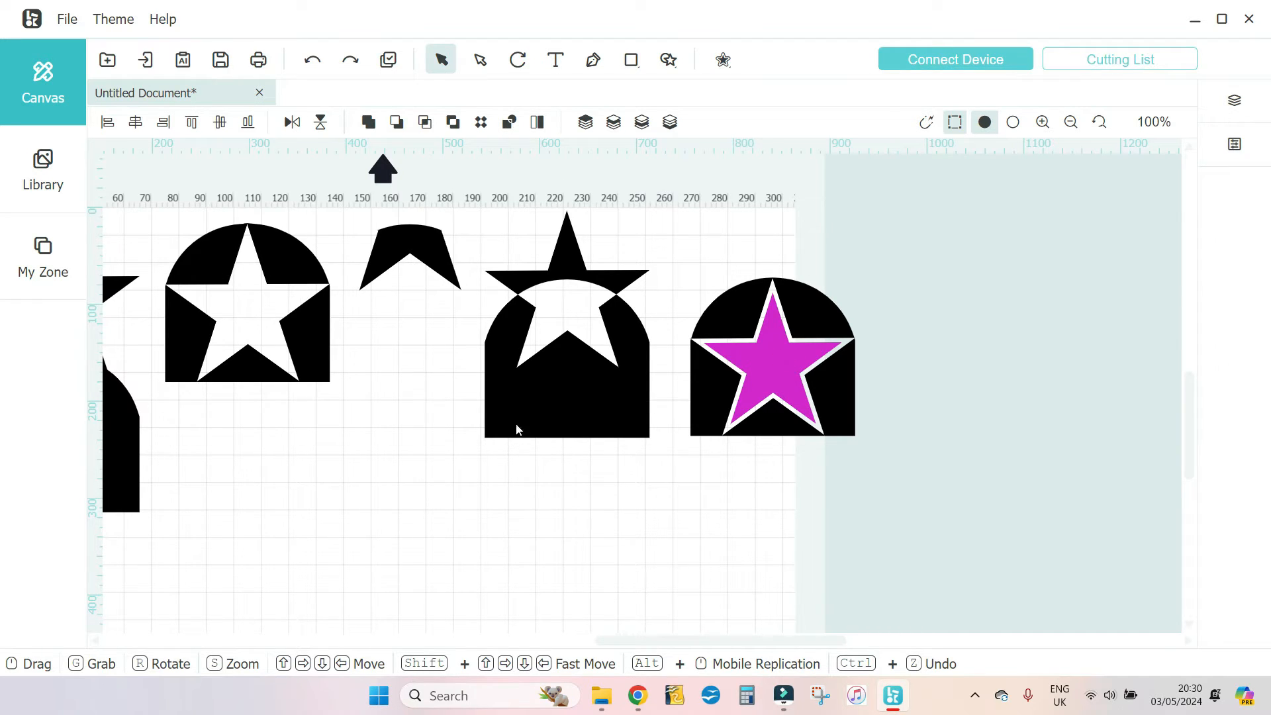
{"action": "left_click_drag", "start_coordinate": [942, 482], "coordinate": [718, 488]}
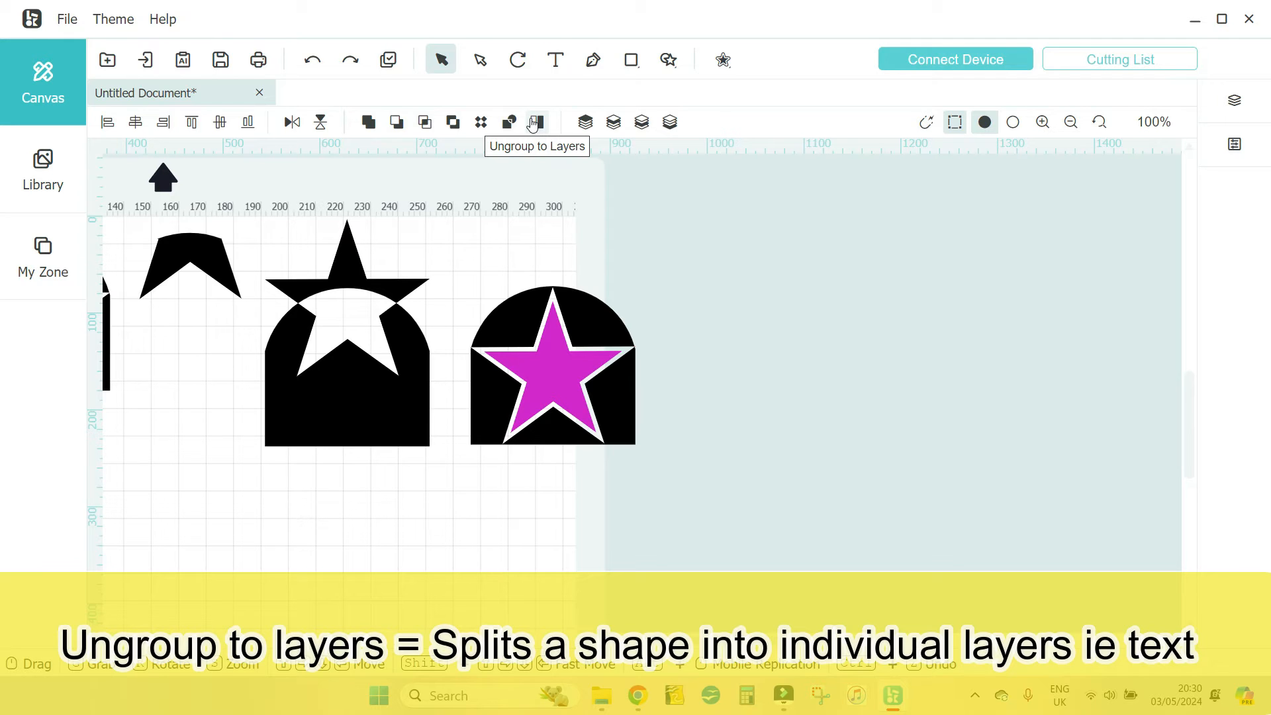
{"action": "left_click_drag", "start_coordinate": [542, 510], "coordinate": [948, 384]}
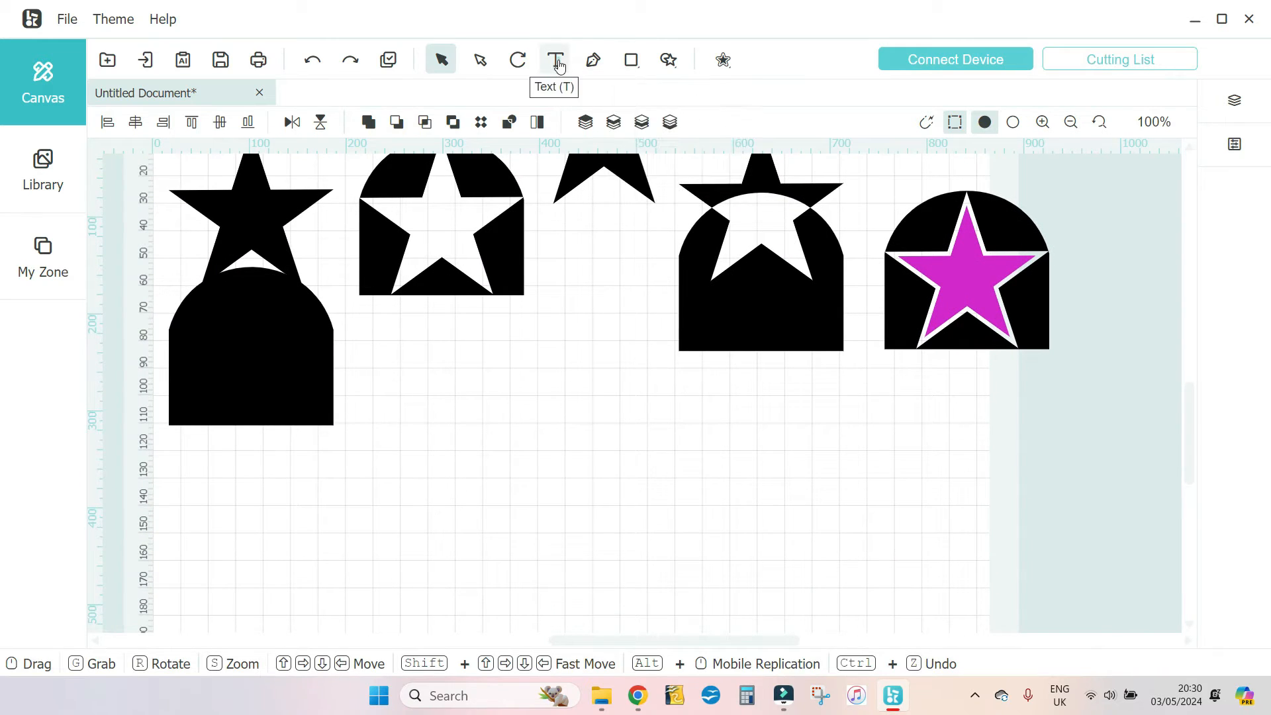
{"action": "left_click", "coordinate": [445, 462]}
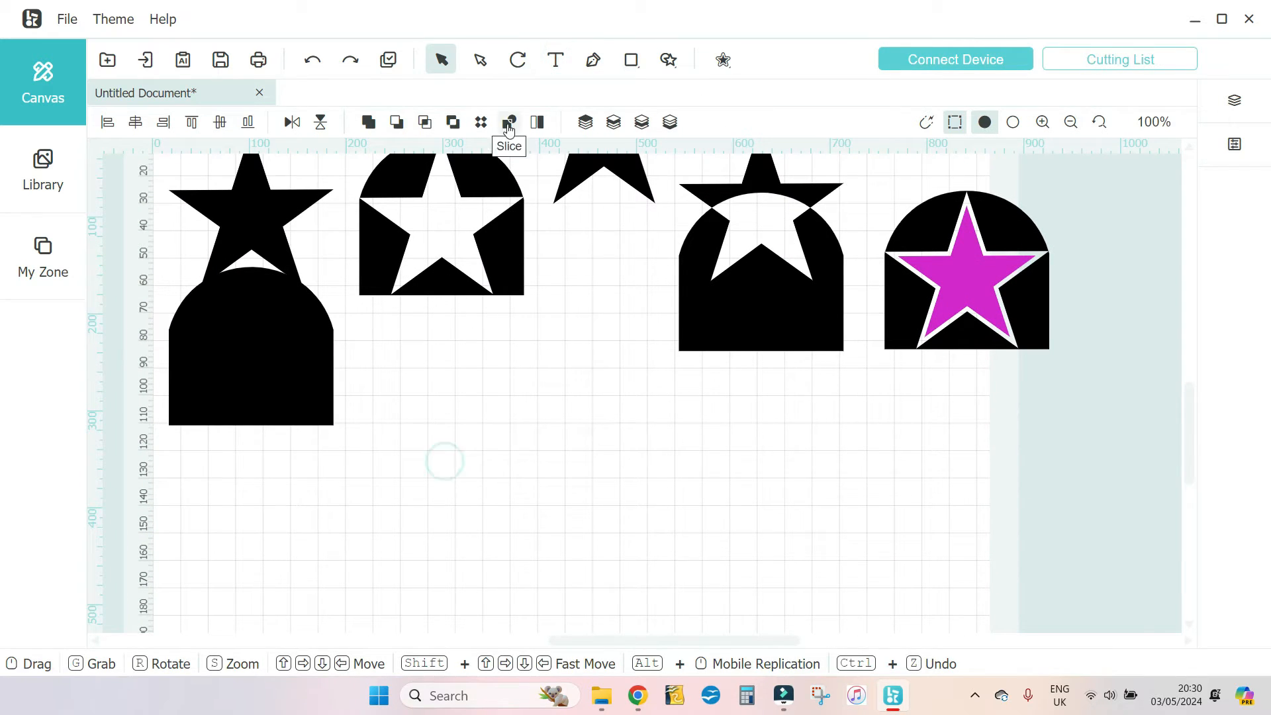
{"action": "key", "text": "t"}
{"action": "left_click", "coordinate": [441, 436]}
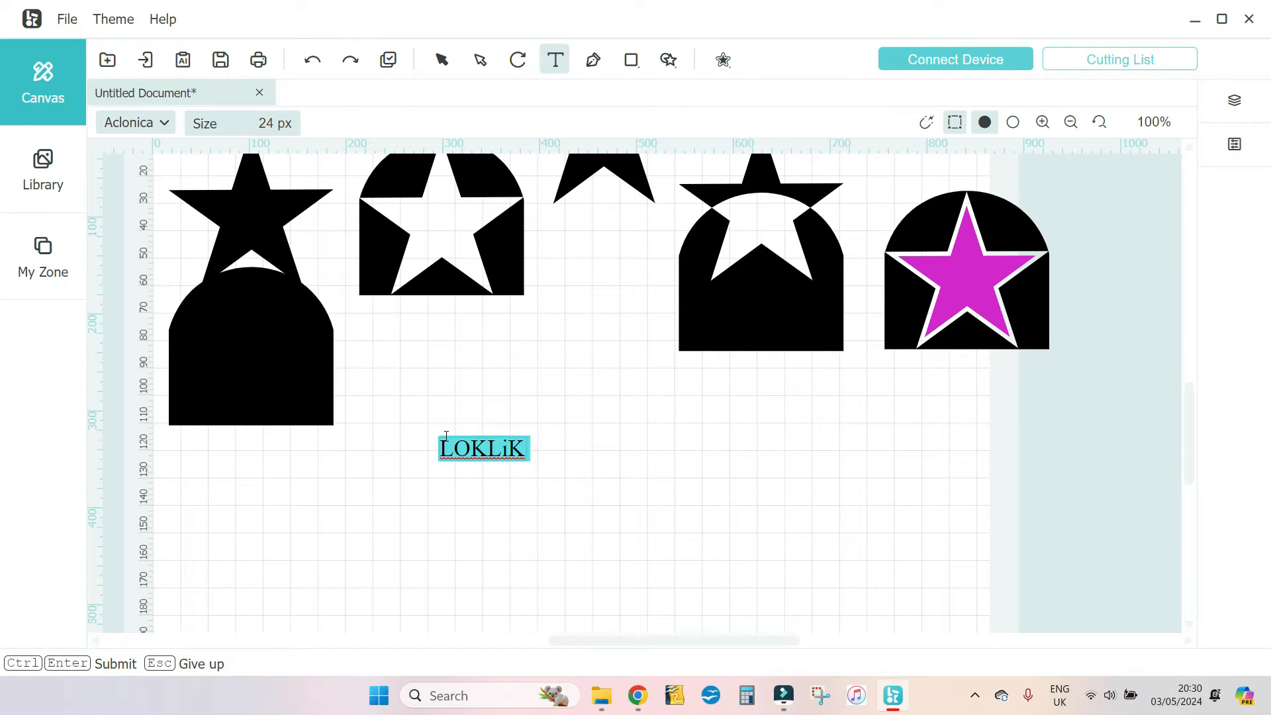
{"action": "key", "text": "Caps_Lock"}
{"action": "type", "text": "Jessica"}
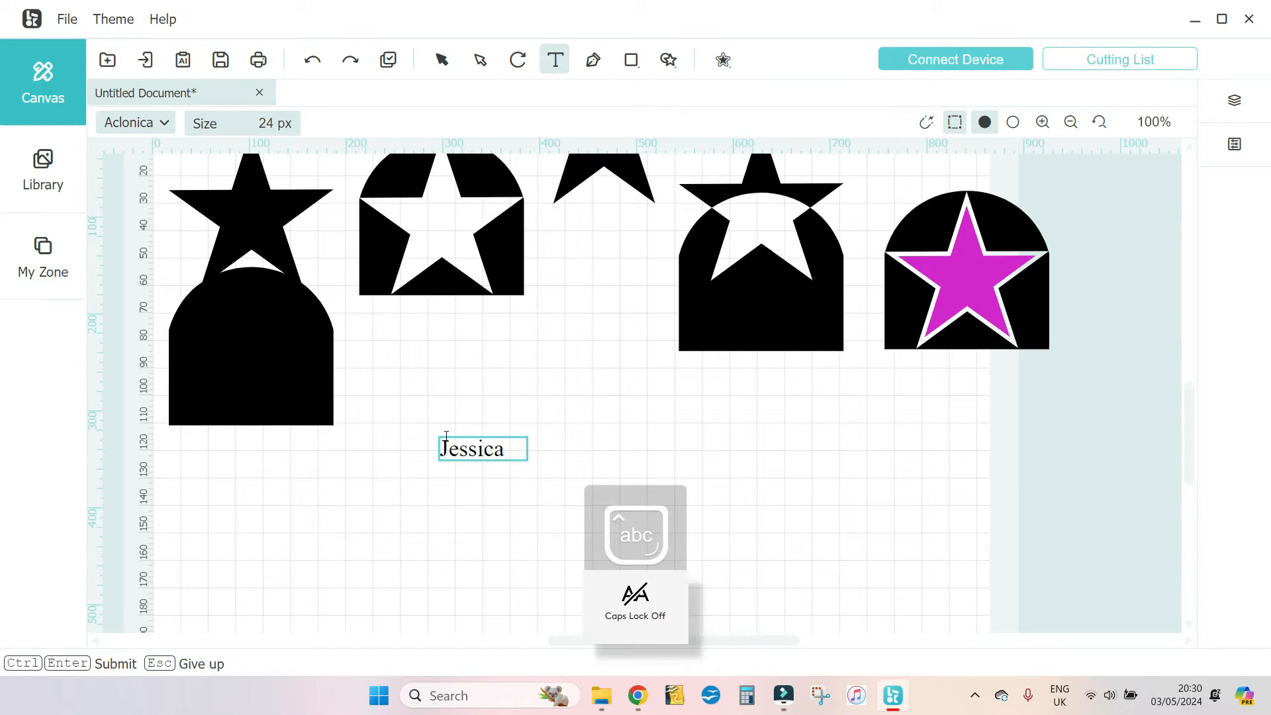
{"action": "key", "text": "ctrl+Return"}
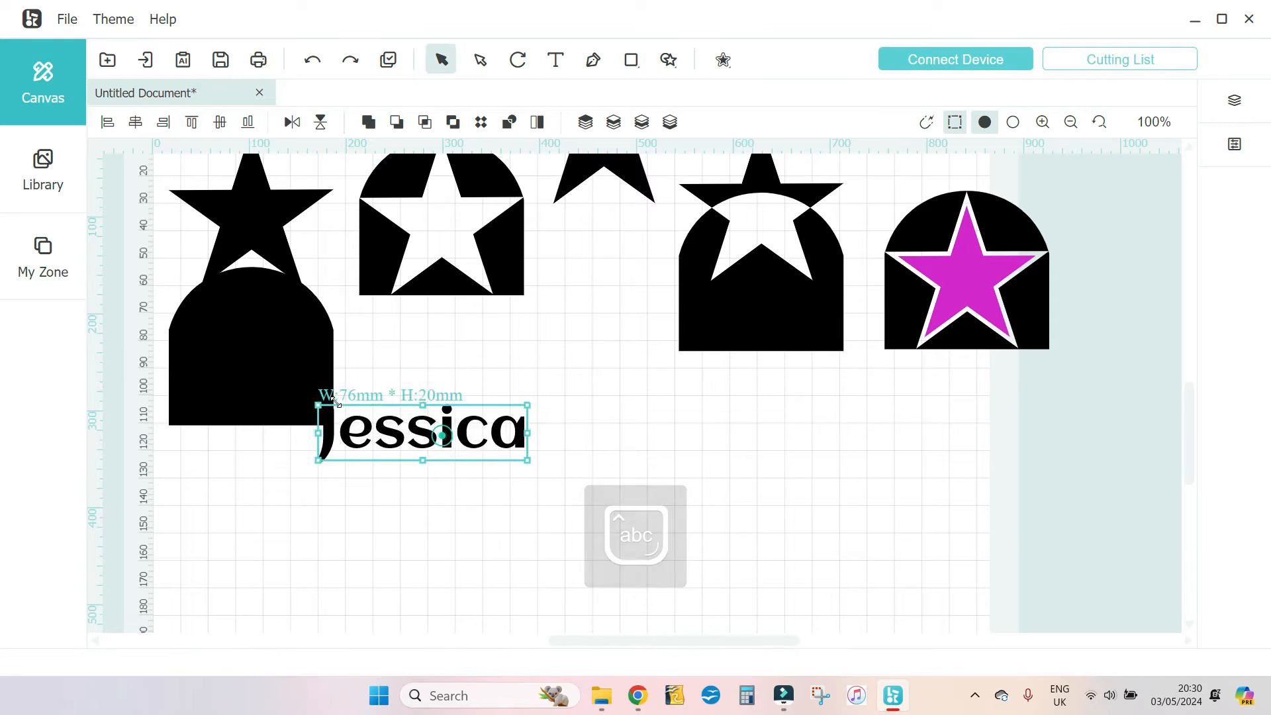
- Enlarge the name text to about 218 × 57 mm and move it to about X 57 mm, Y 173 mm
{"action": "left_click_drag", "start_coordinate": [316, 399], "coordinate": [425, 435]}
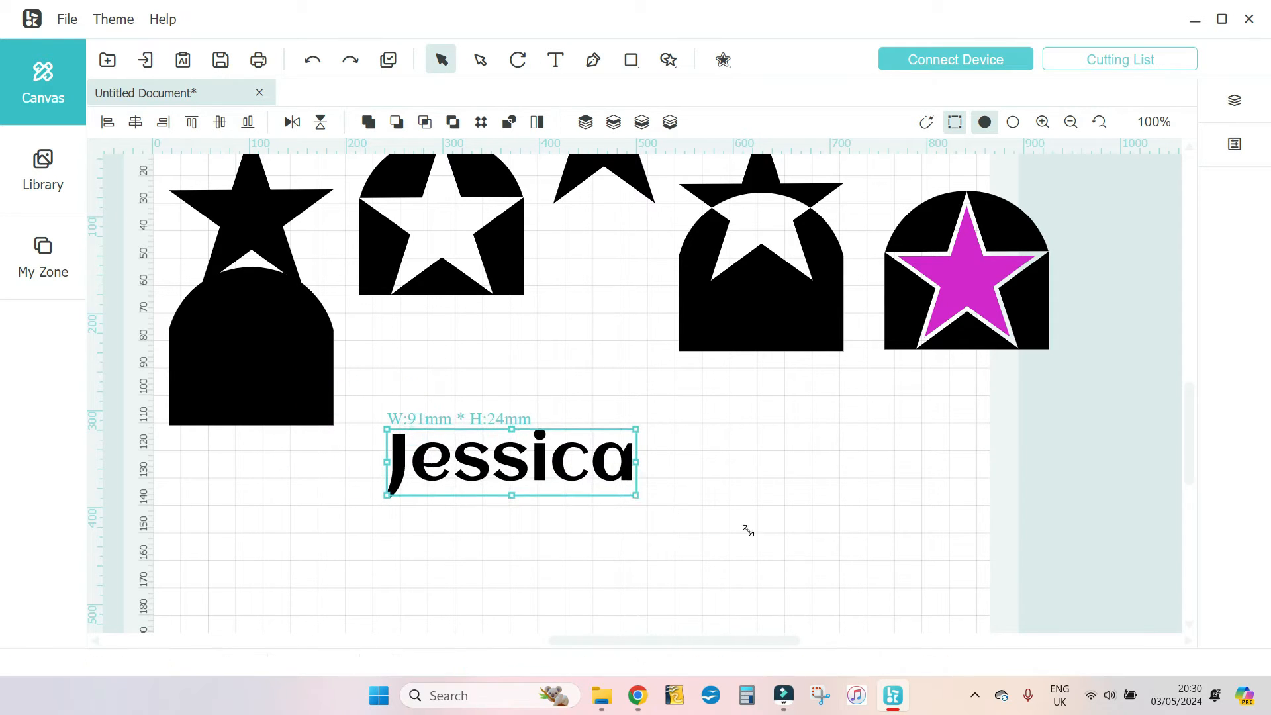
{"action": "left_click_drag", "start_coordinate": [637, 495], "coordinate": [975, 586]}
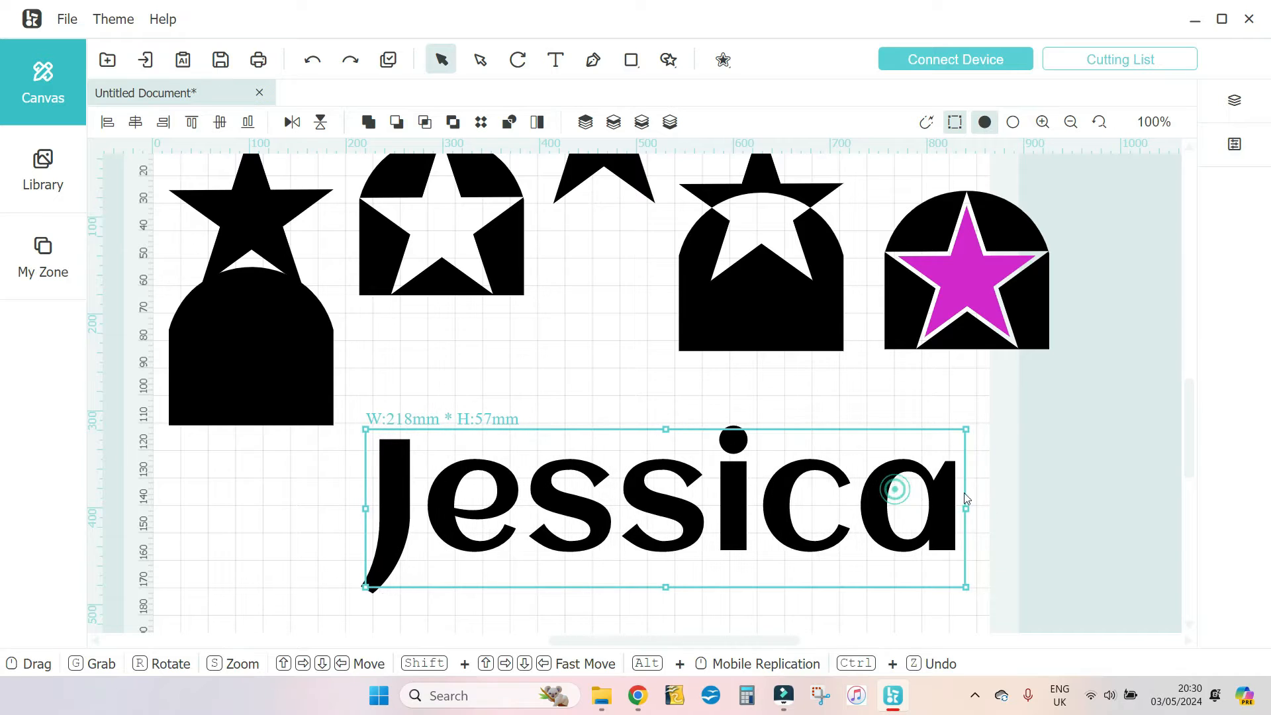
{"action": "scroll", "coordinate": [997, 496], "scroll_direction": "down", "scroll_amount": 3}
{"action": "scroll", "coordinate": [998, 467], "scroll_direction": "down", "scroll_amount": 5}
{"action": "left_click_drag", "start_coordinate": [640, 245], "coordinate": [584, 418]}
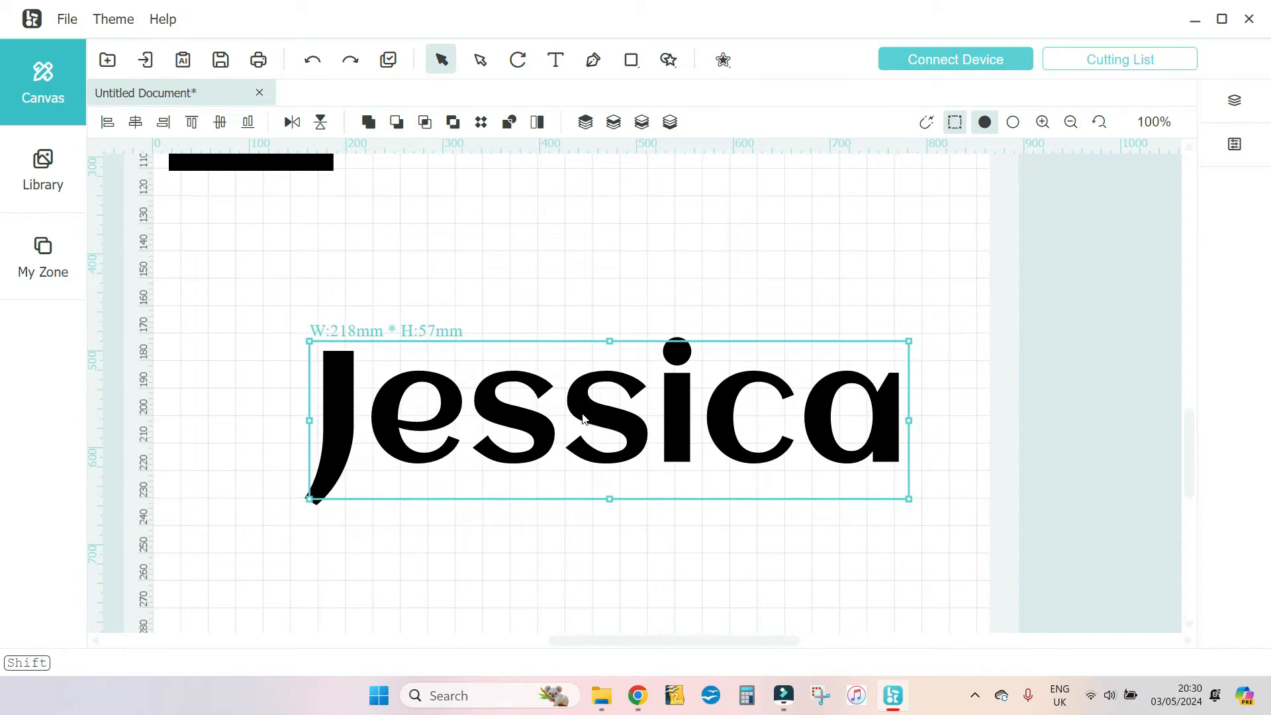
- Change the name text's font to the system font Forte
{"action": "left_click", "coordinate": [1251, 162]}
{"action": "left_click", "coordinate": [1124, 428]}
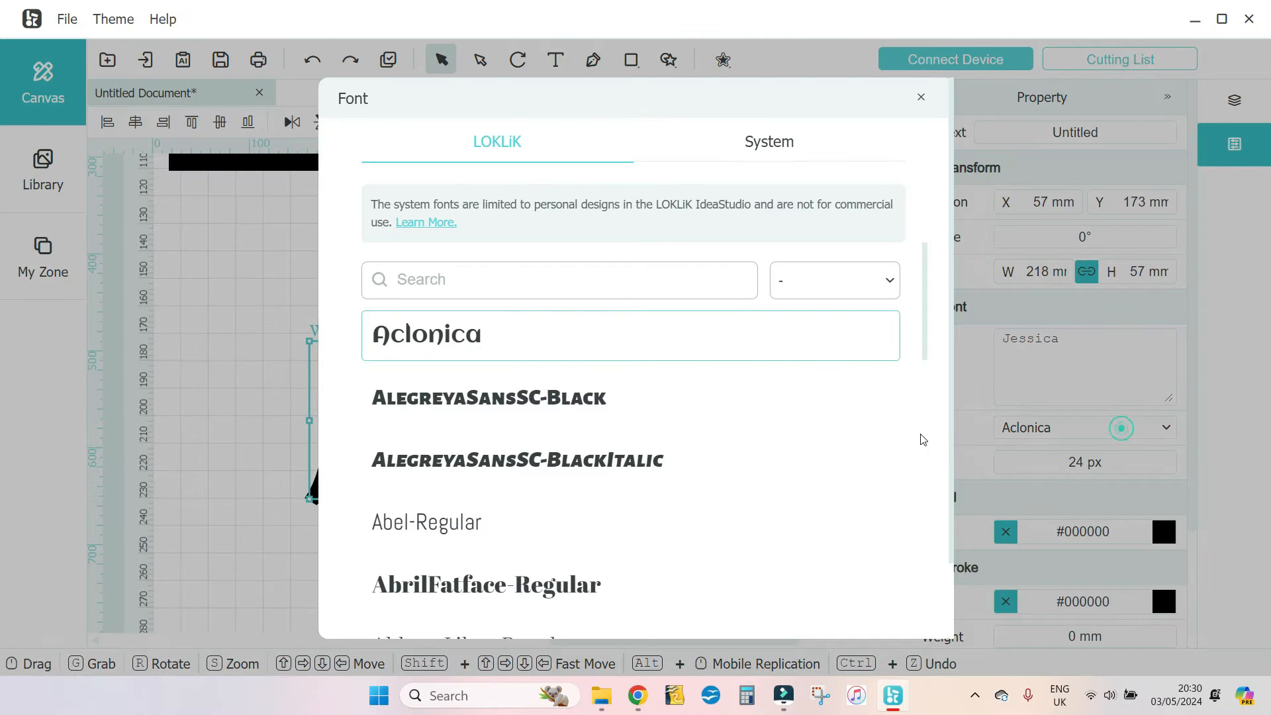
{"action": "left_click", "coordinate": [772, 156]}
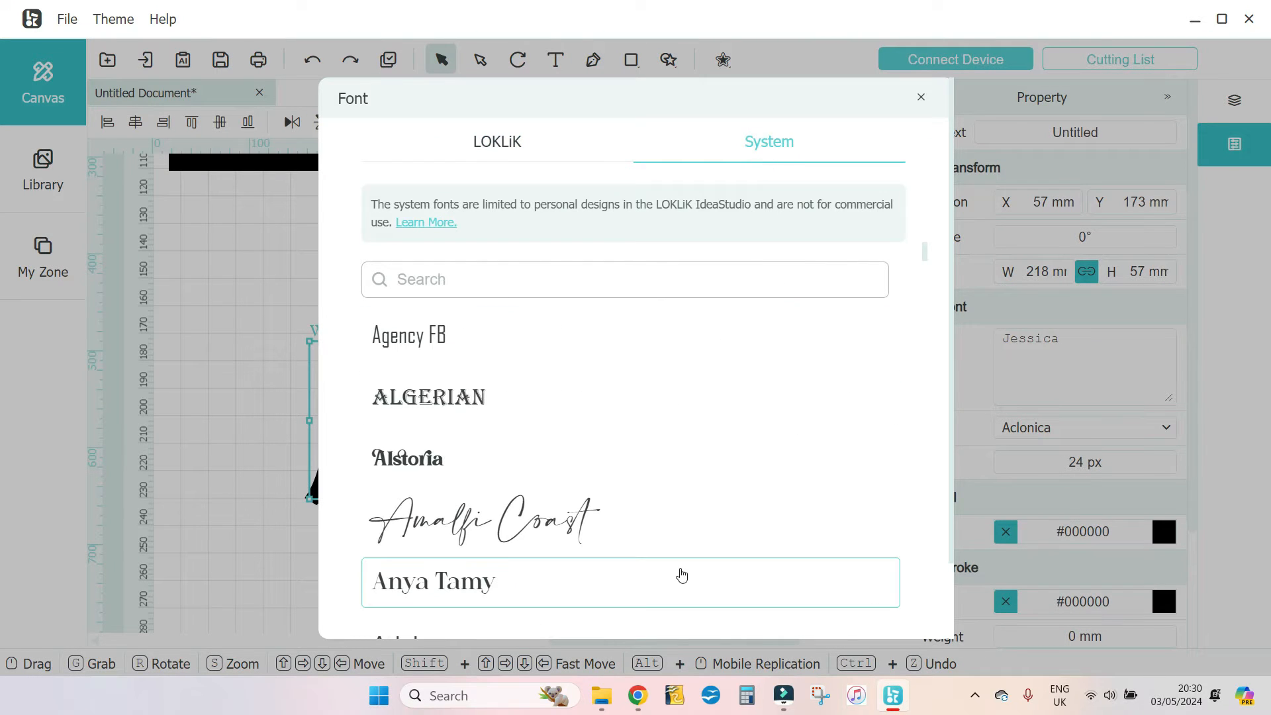
{"action": "left_click", "coordinate": [656, 474]}
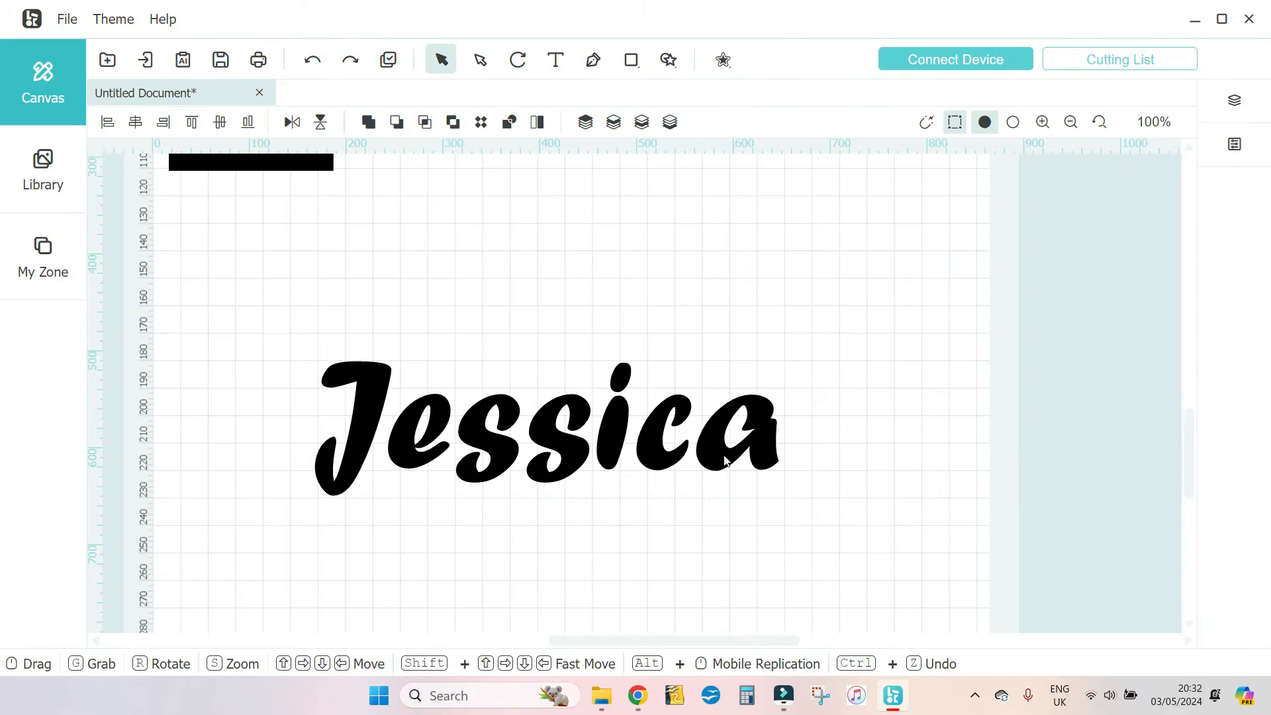
- Resize the name text to about 212 × 71 mm and place it at about X 25 mm, Y 154 mm
{"action": "left_click", "coordinate": [725, 455]}
{"action": "left_click_drag", "start_coordinate": [659, 457], "coordinate": [658, 387]}
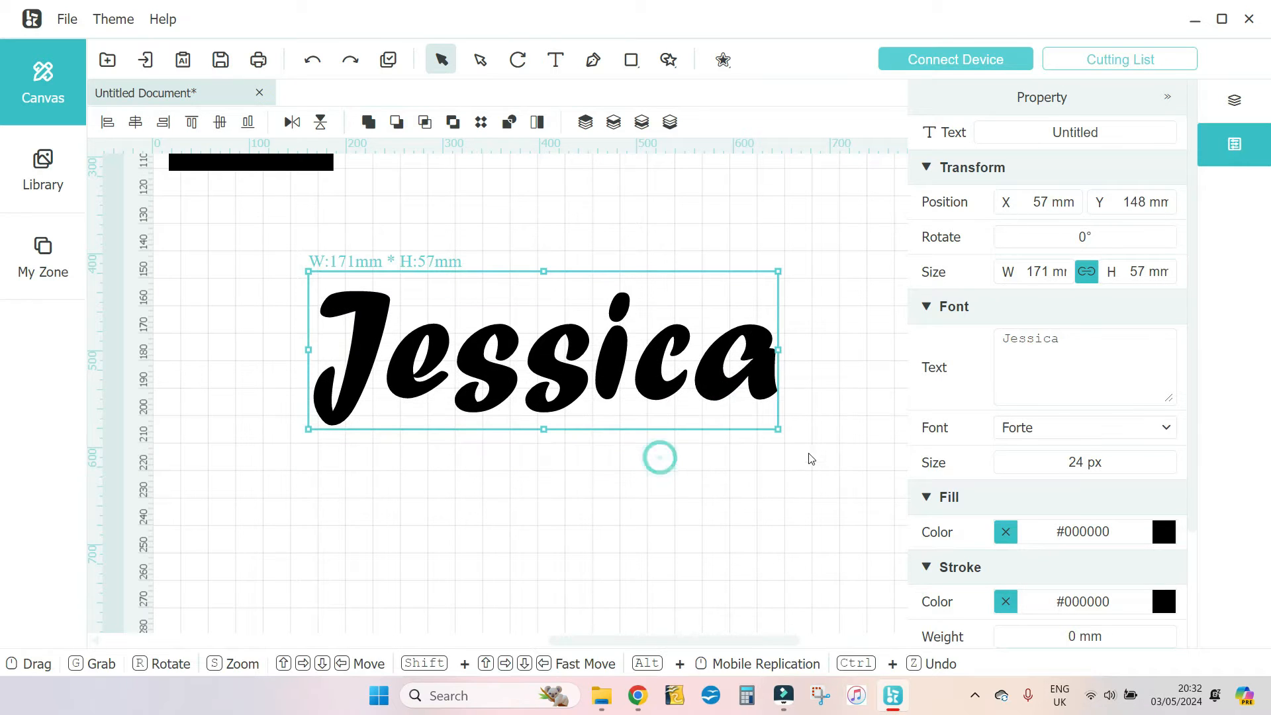
{"action": "left_click_drag", "start_coordinate": [780, 432], "coordinate": [1058, 525]}
{"action": "left_click_drag", "start_coordinate": [708, 437], "coordinate": [608, 439]}
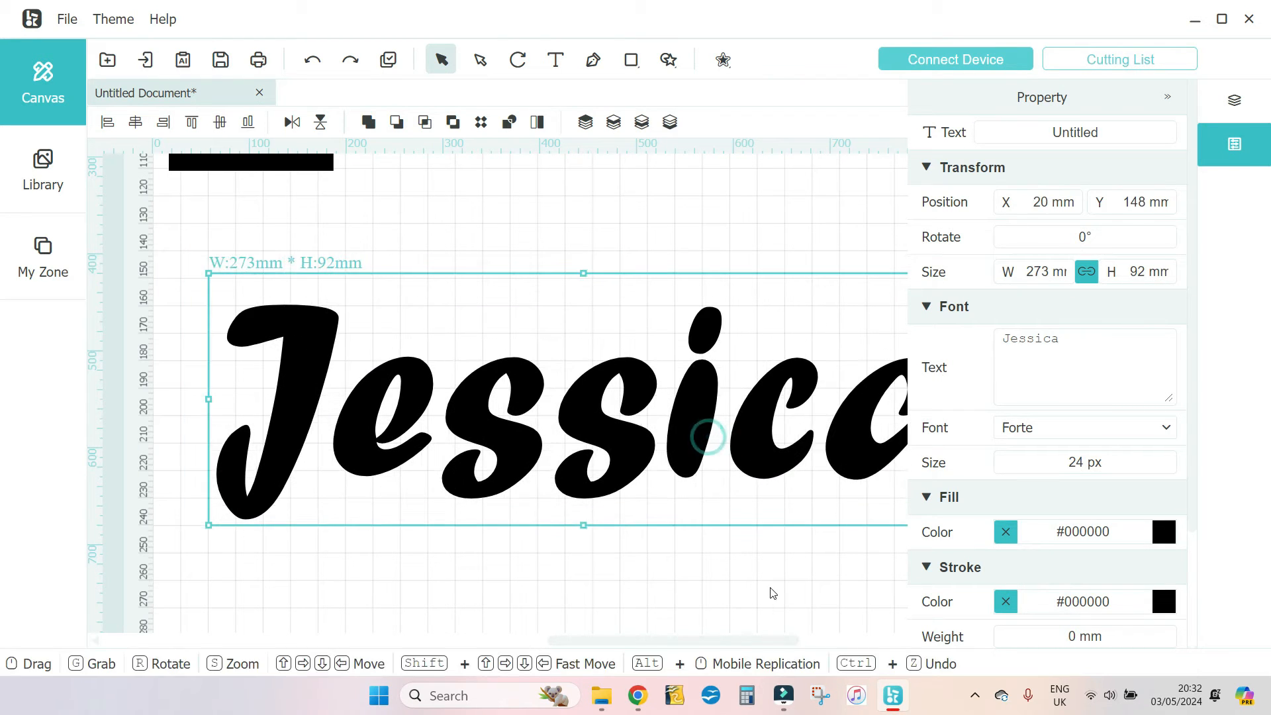
{"action": "left_click", "coordinate": [772, 574]}
{"action": "left_click", "coordinate": [945, 474]}
{"action": "left_click_drag", "start_coordinate": [207, 261], "coordinate": [431, 355]}
{"action": "left_click_drag", "start_coordinate": [677, 445], "coordinate": [520, 403]}
- Check the name text's entry in the layer list and preview its letters in outline view
{"action": "left_click", "coordinate": [1242, 102]}
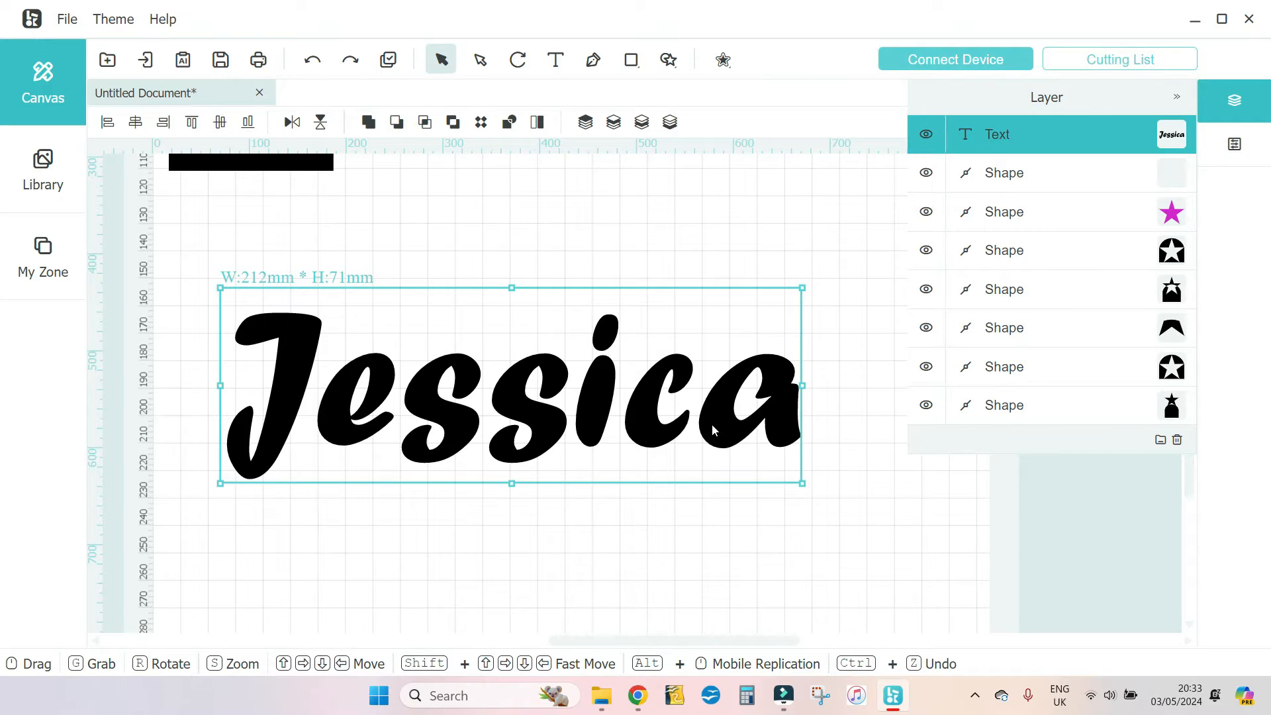
{"action": "left_click", "coordinate": [763, 219]}
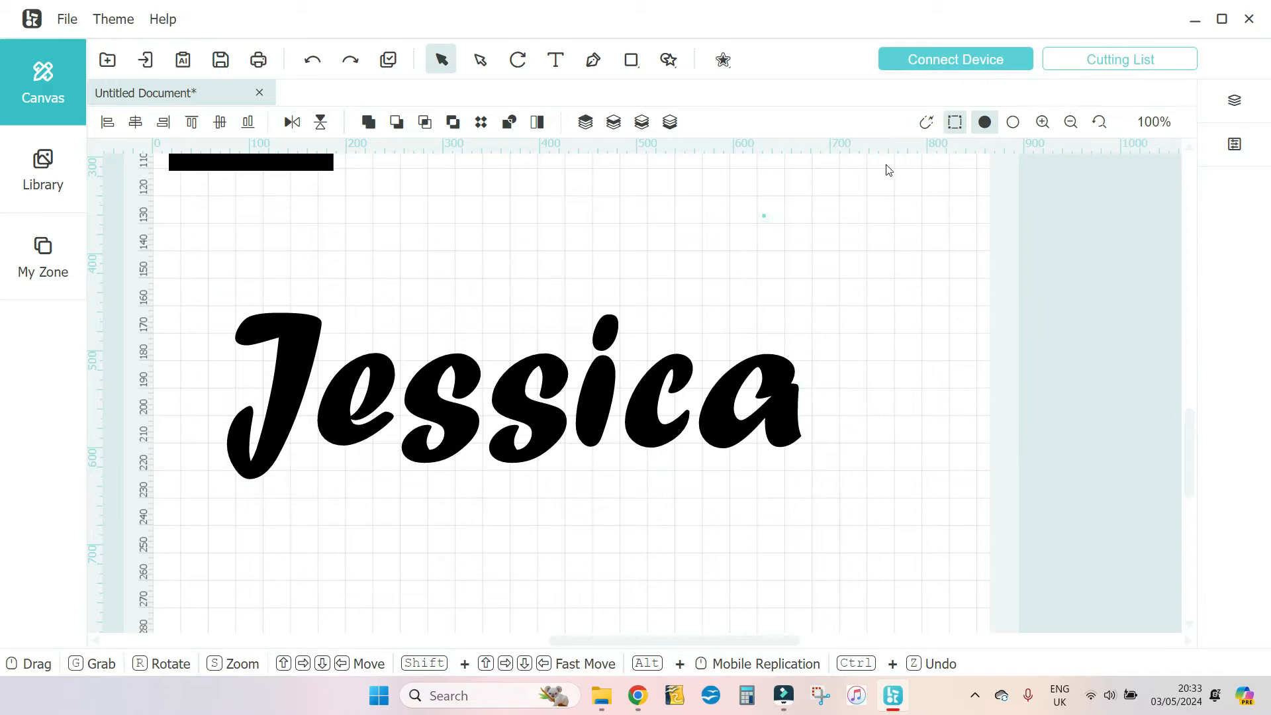
{"action": "left_click", "coordinate": [1012, 123]}
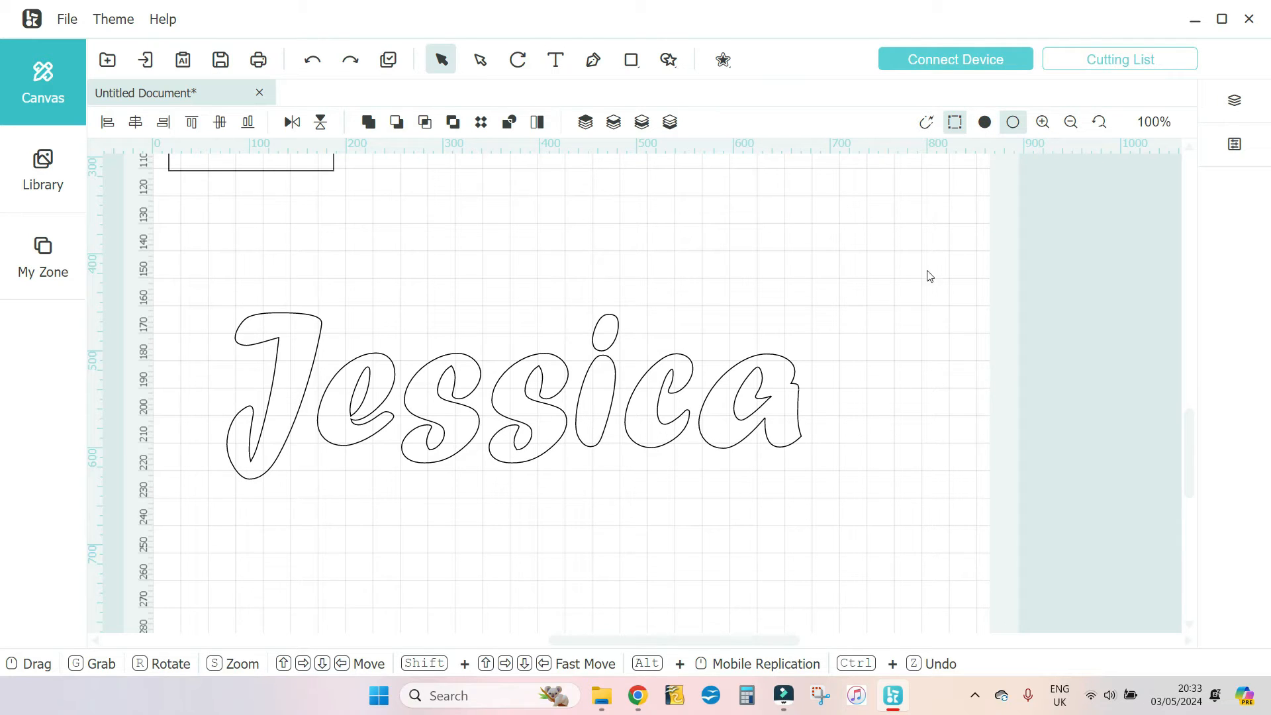
{"action": "left_click", "coordinate": [985, 122]}
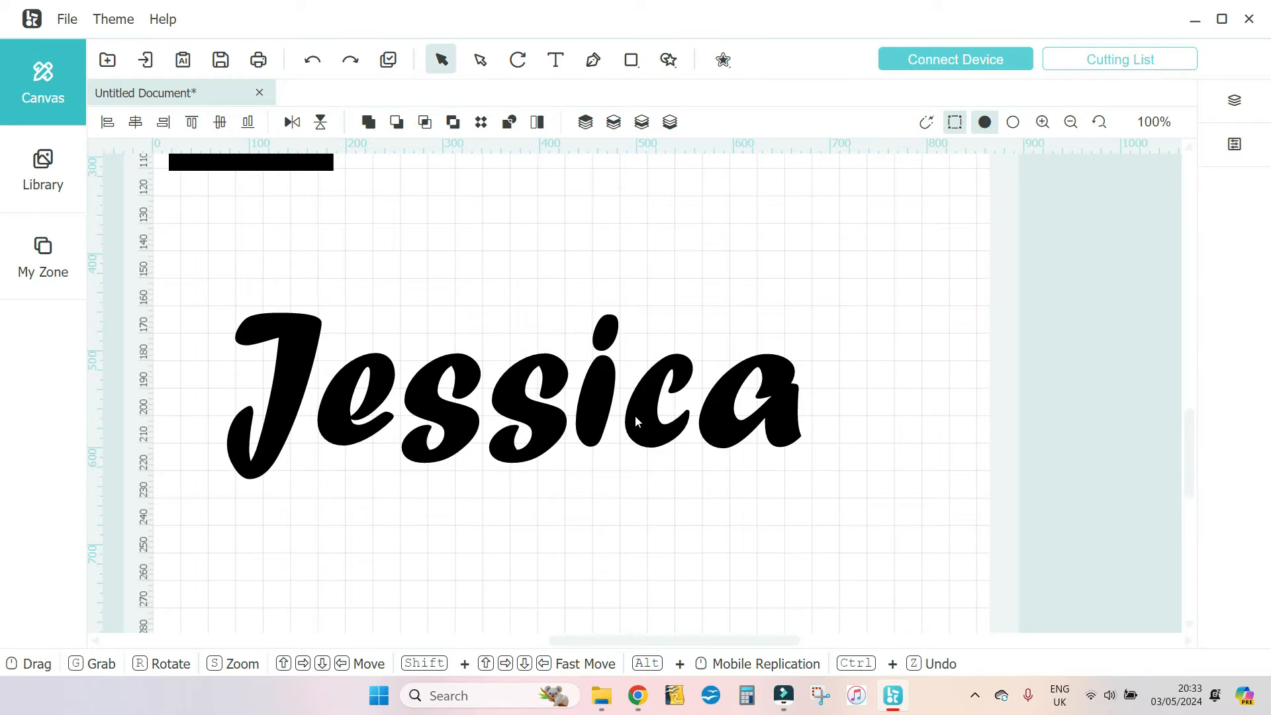
- Ungroup the name text to layers while displaying the layer list
{"action": "left_click", "coordinate": [634, 416]}
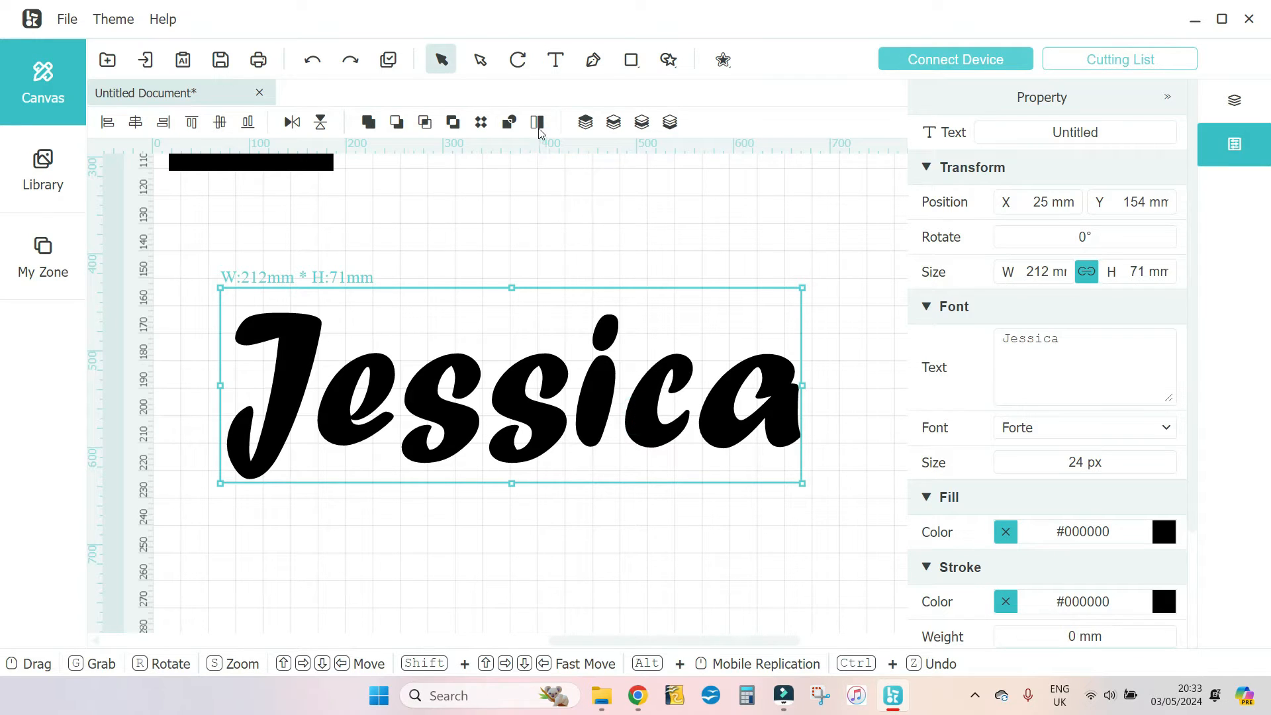
{"action": "left_click", "coordinate": [1236, 102]}
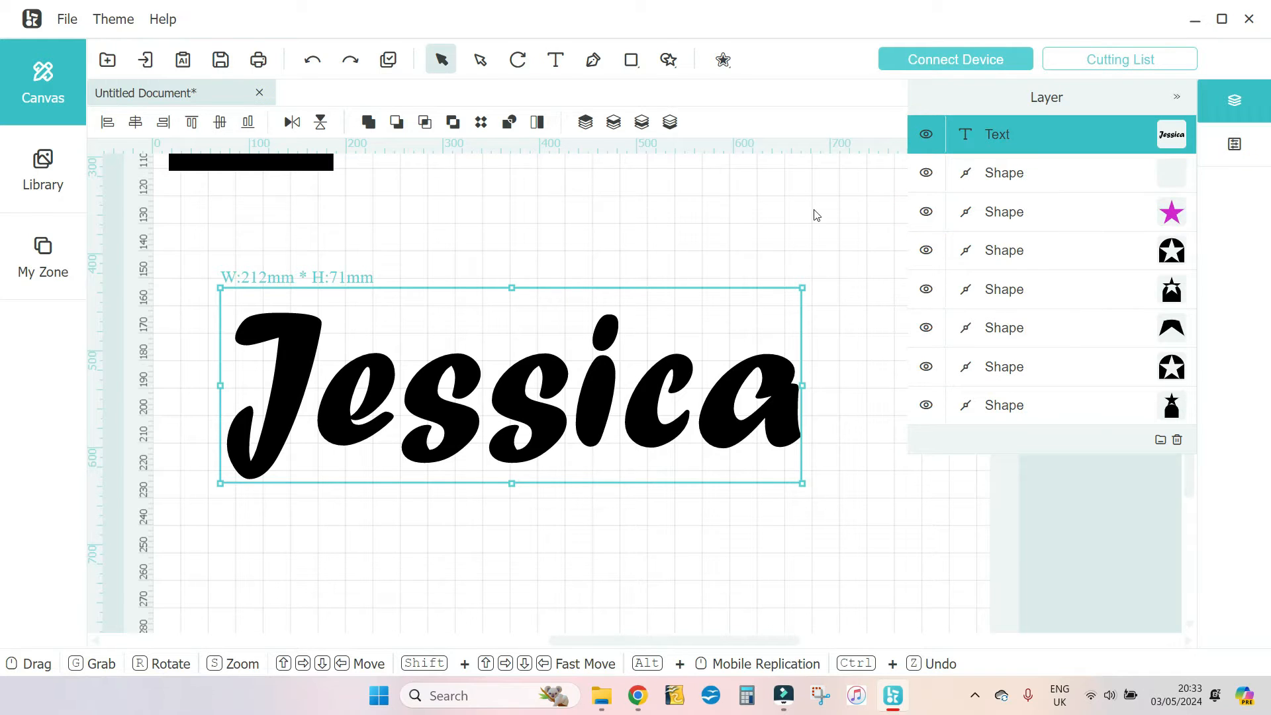
{"action": "left_click", "coordinate": [539, 131]}
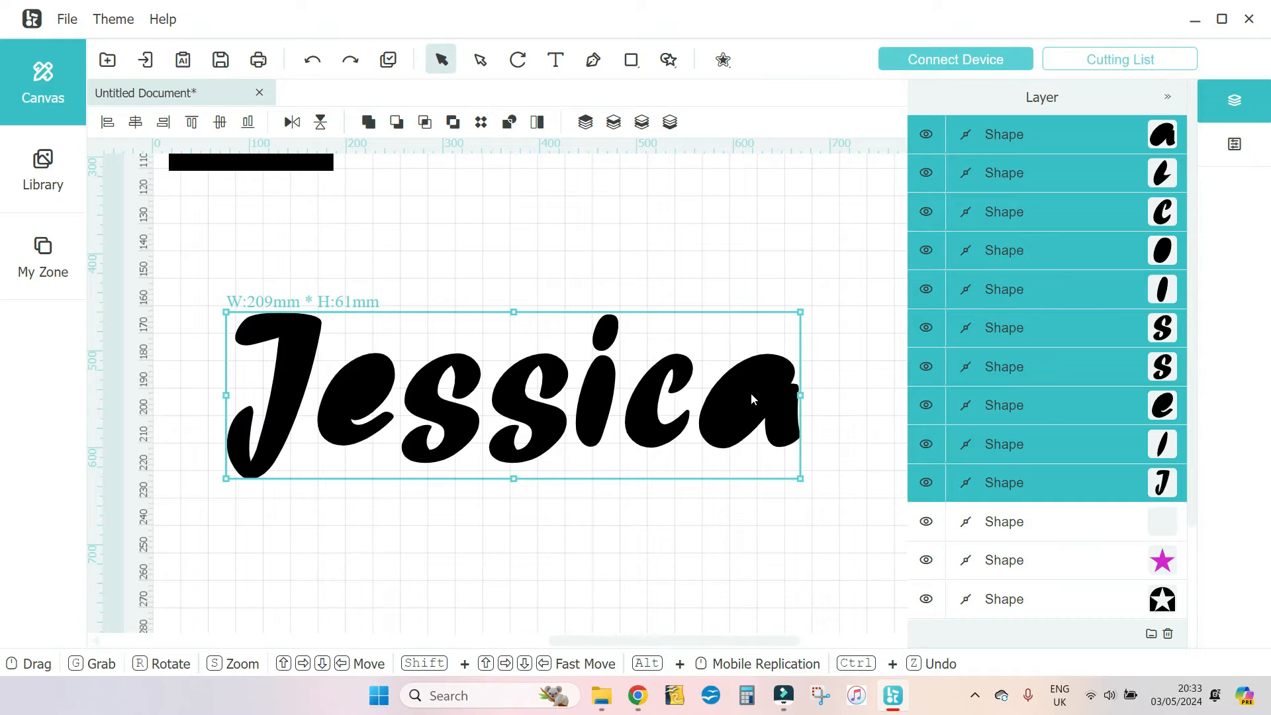
- Deselect the ungrouped letters, inspect them in outline view, and return to the filled view
{"action": "left_click", "coordinate": [779, 252]}
{"action": "left_click", "coordinate": [1013, 123]}
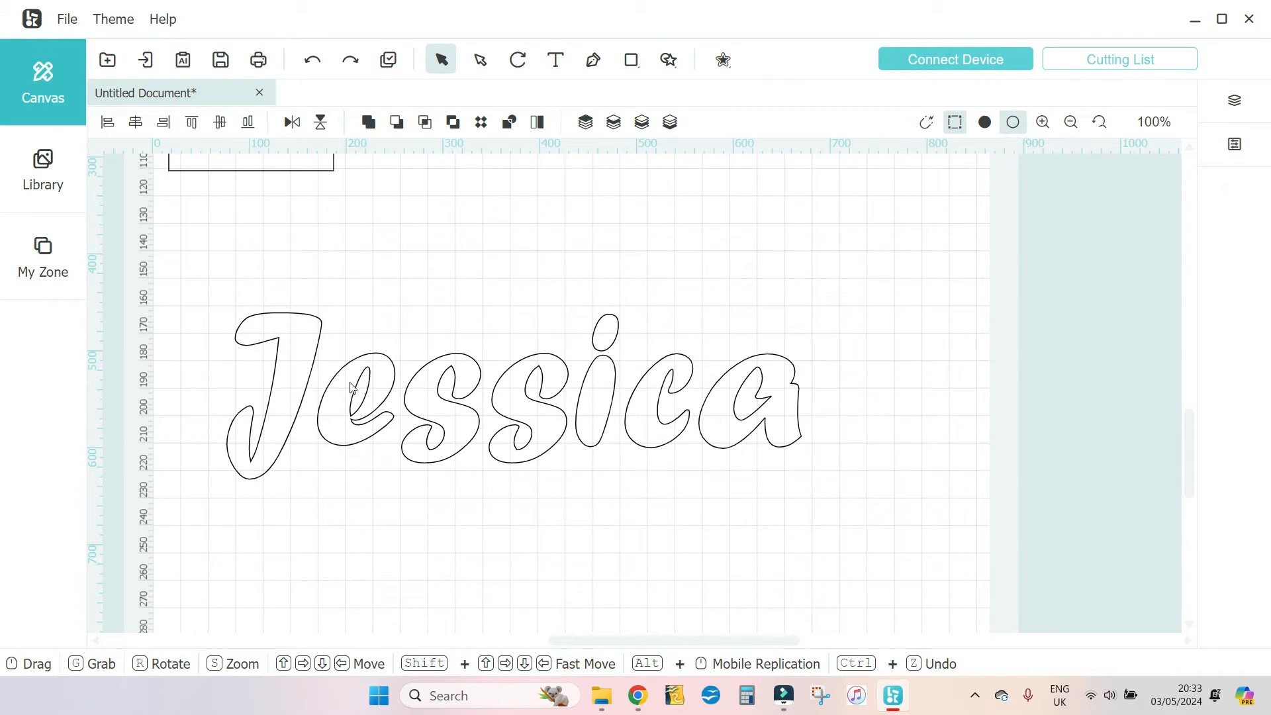
{"action": "left_click", "coordinate": [985, 121]}
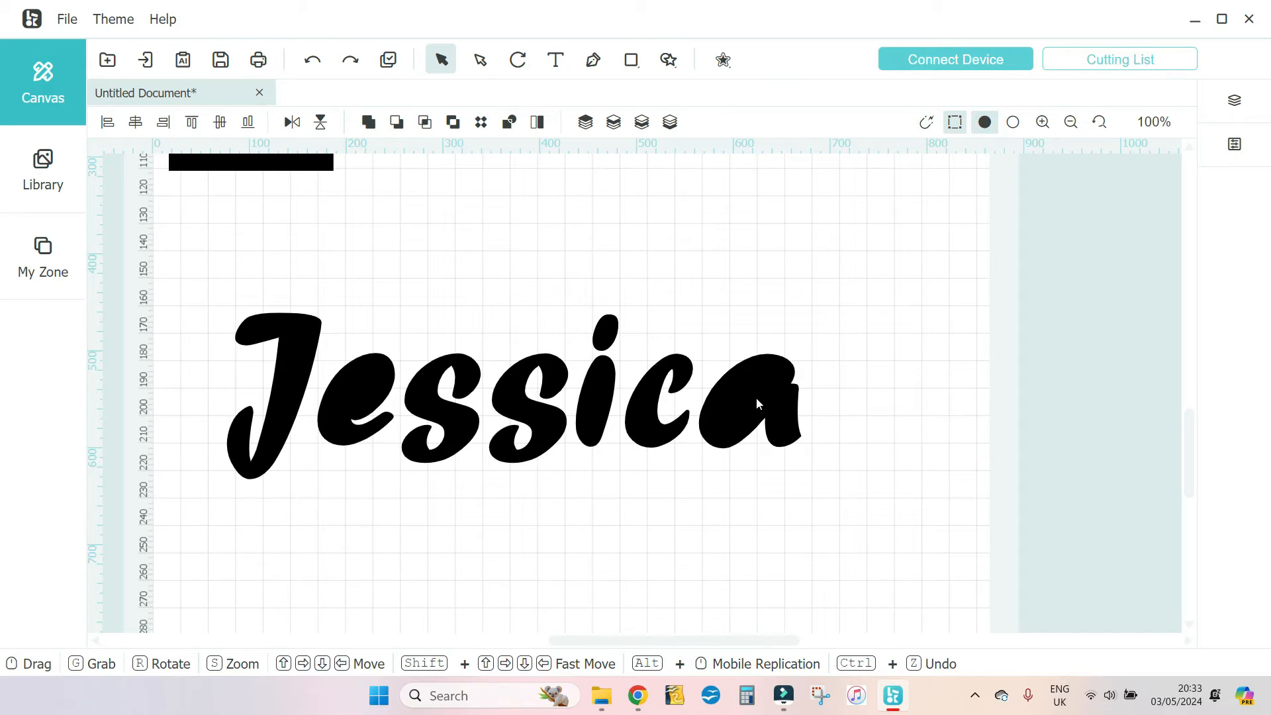
- Fill the inner piece of the final letter a with purple and move its layer above the a
{"action": "left_click", "coordinate": [1235, 100]}
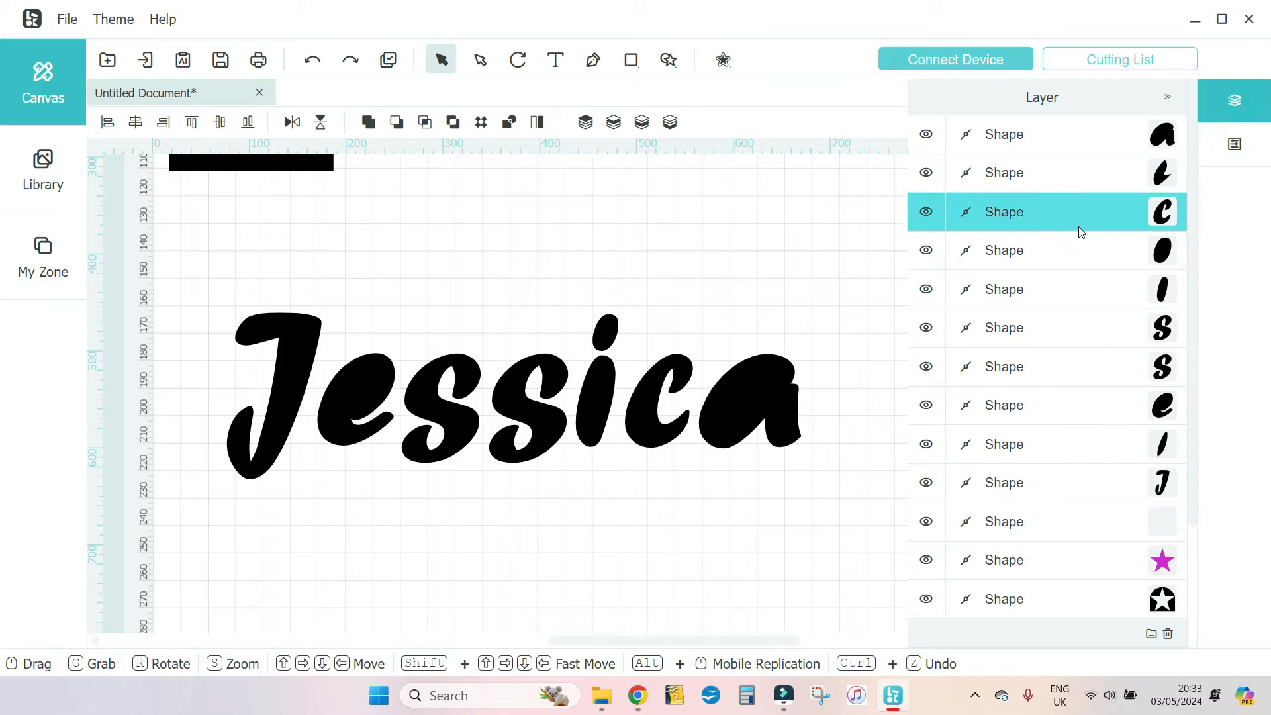
{"action": "left_click", "coordinate": [1087, 172]}
{"action": "left_click", "coordinate": [1235, 144]}
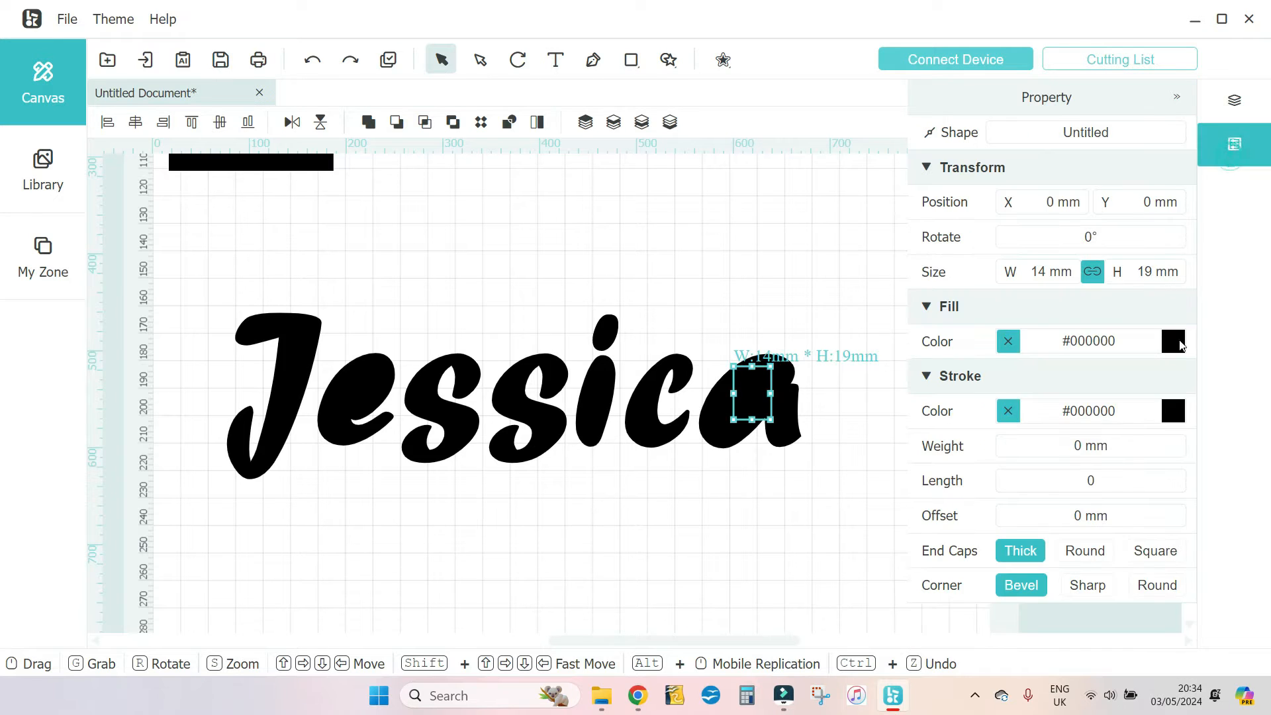
{"action": "left_click", "coordinate": [1173, 341]}
{"action": "left_click_drag", "start_coordinate": [1223, 478], "coordinate": [1215, 428]}
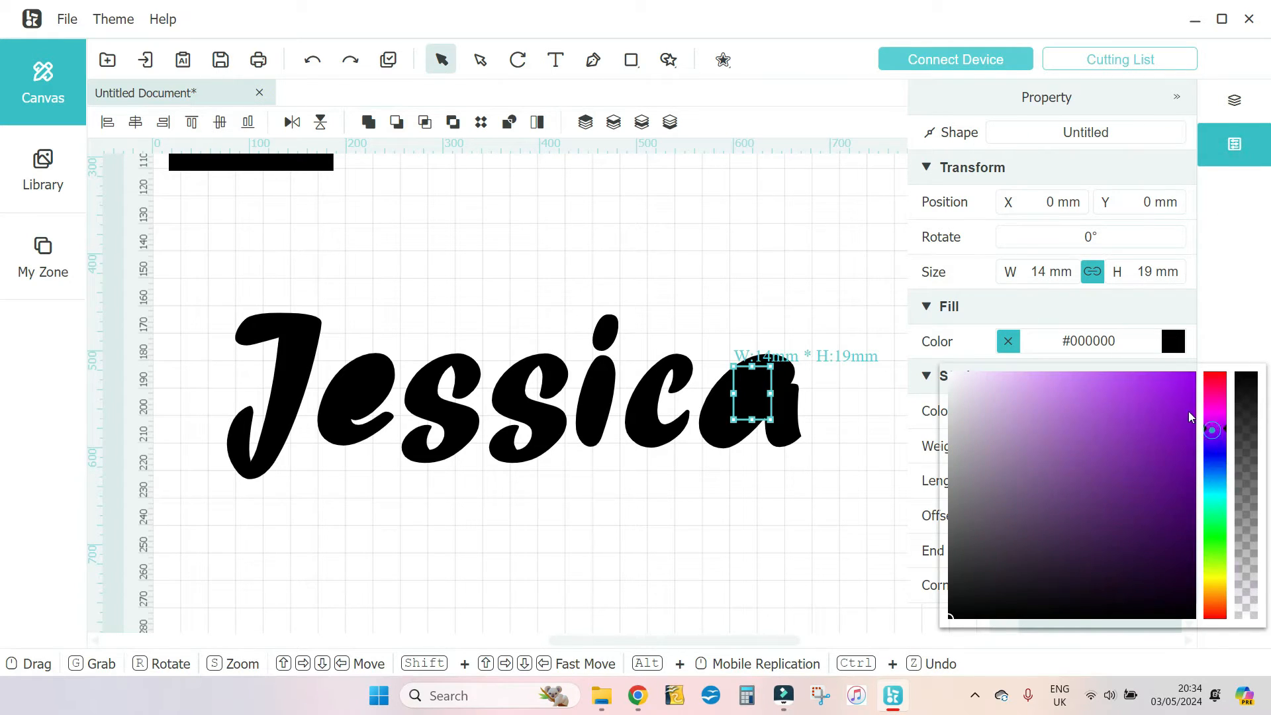
{"action": "left_click", "coordinate": [1188, 411]}
{"action": "left_click", "coordinate": [1235, 100]}
{"action": "left_click_drag", "start_coordinate": [1104, 169], "coordinate": [1075, 122]}
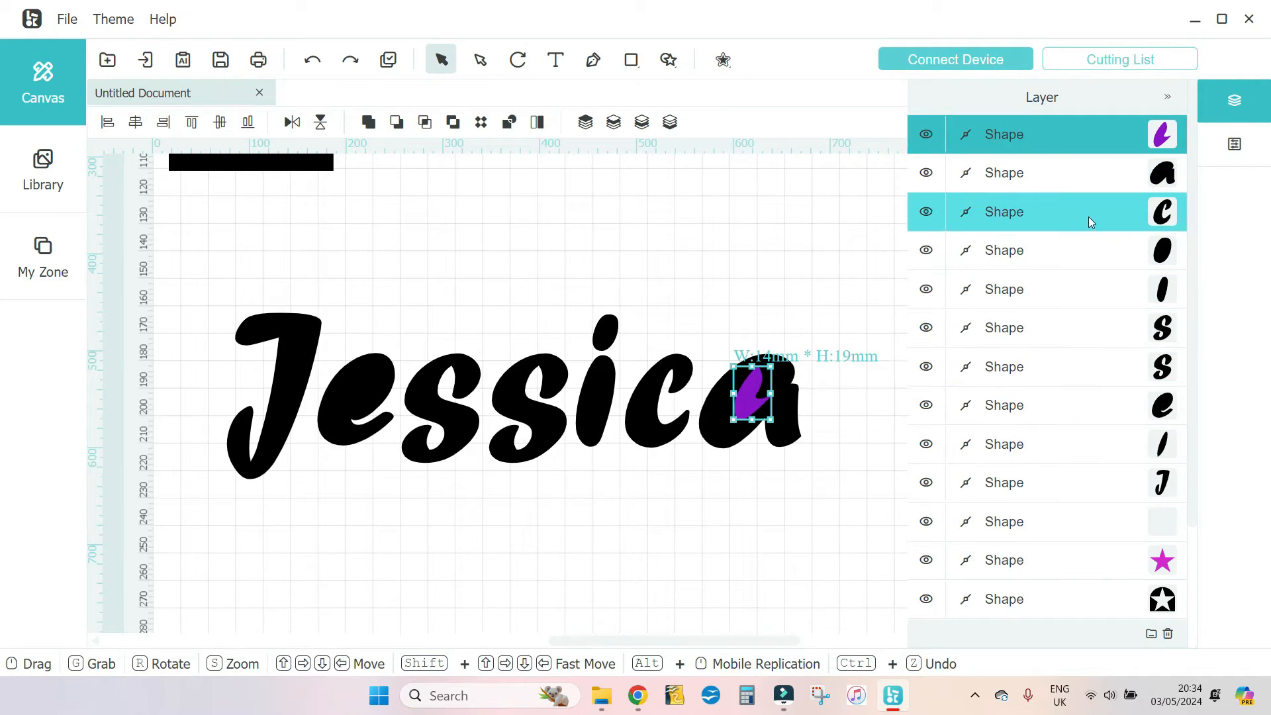
- Toggle the visibility of individual letter layers to identify the inner piece of the letter e
{"action": "left_click", "coordinate": [926, 251]}
{"action": "left_click", "coordinate": [926, 251]}
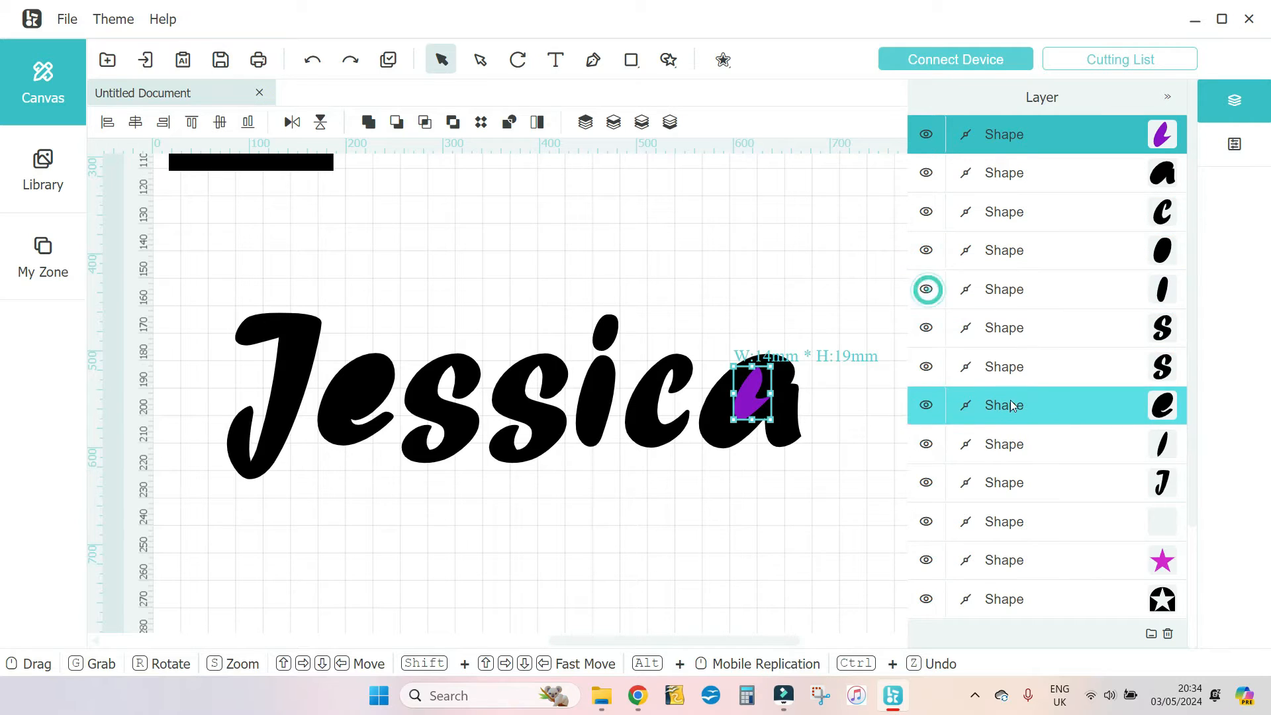
{"action": "left_click", "coordinate": [926, 405]}
{"action": "left_click", "coordinate": [926, 406]}
{"action": "left_click", "coordinate": [926, 445]}
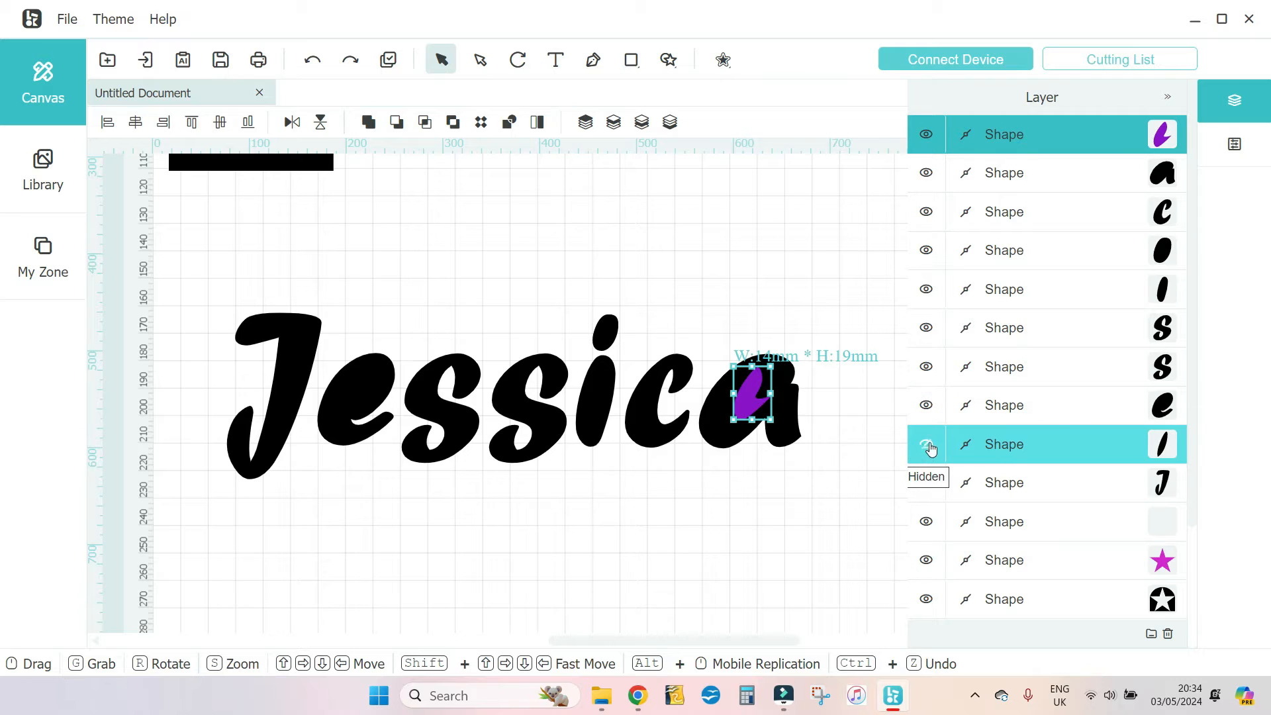
{"action": "left_click", "coordinate": [926, 445]}
- Move the inner piece of the e above the e in the layer order and fill it with purple #a835dd
{"action": "left_click_drag", "start_coordinate": [1070, 444], "coordinate": [1076, 396]}
{"action": "left_click", "coordinate": [1235, 144]}
{"action": "left_click", "coordinate": [1174, 341]}
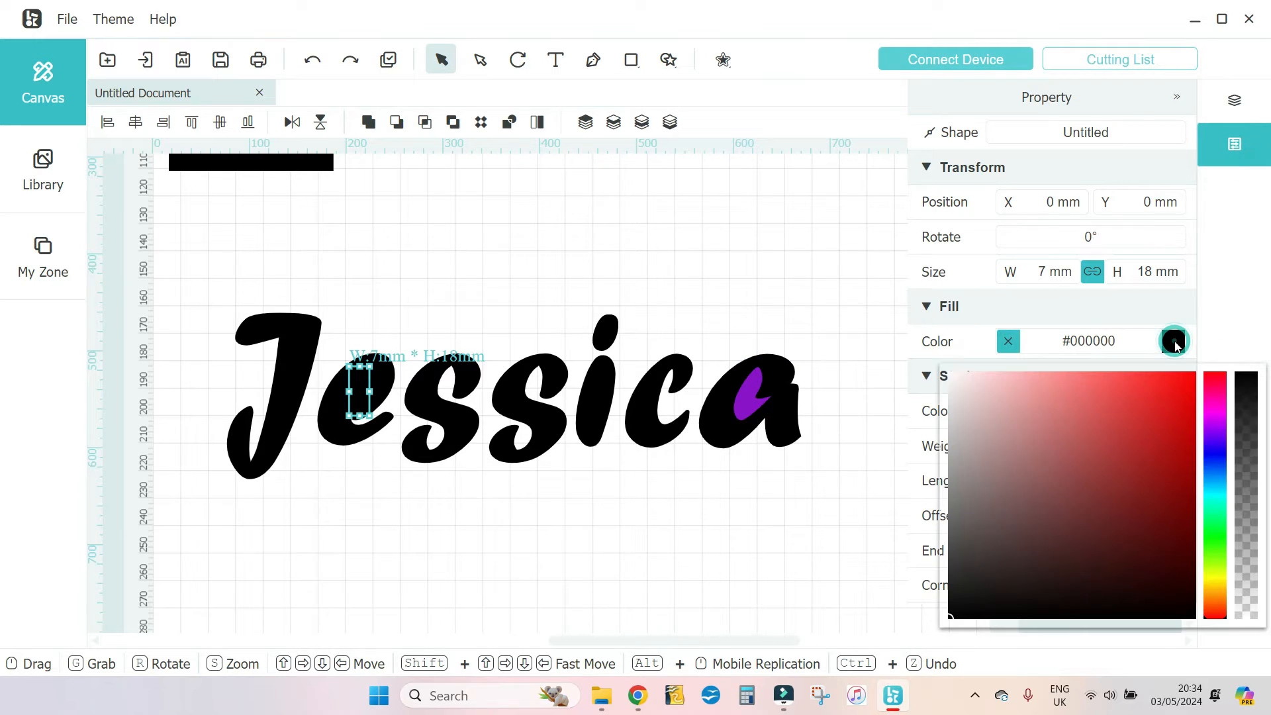
{"action": "left_click", "coordinate": [1216, 418]}
{"action": "left_click", "coordinate": [1138, 406]}
{"action": "left_click", "coordinate": [701, 260]}
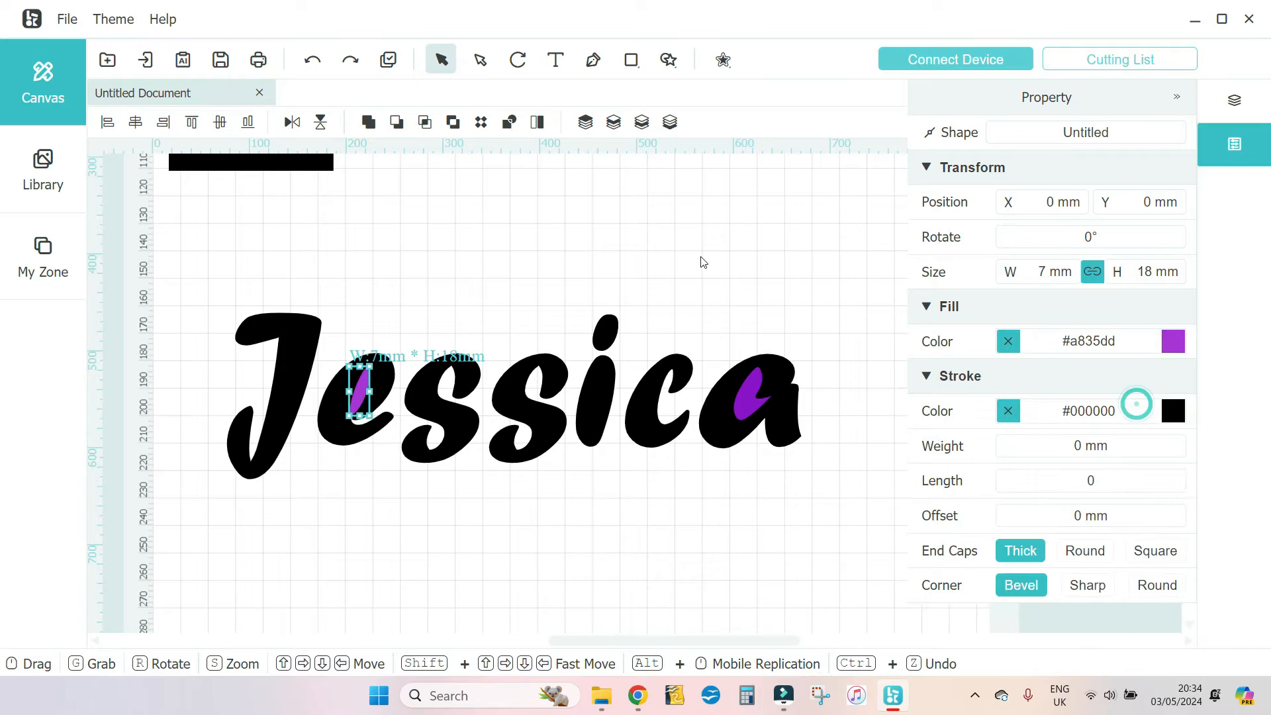
{"action": "left_click", "coordinate": [702, 252]}
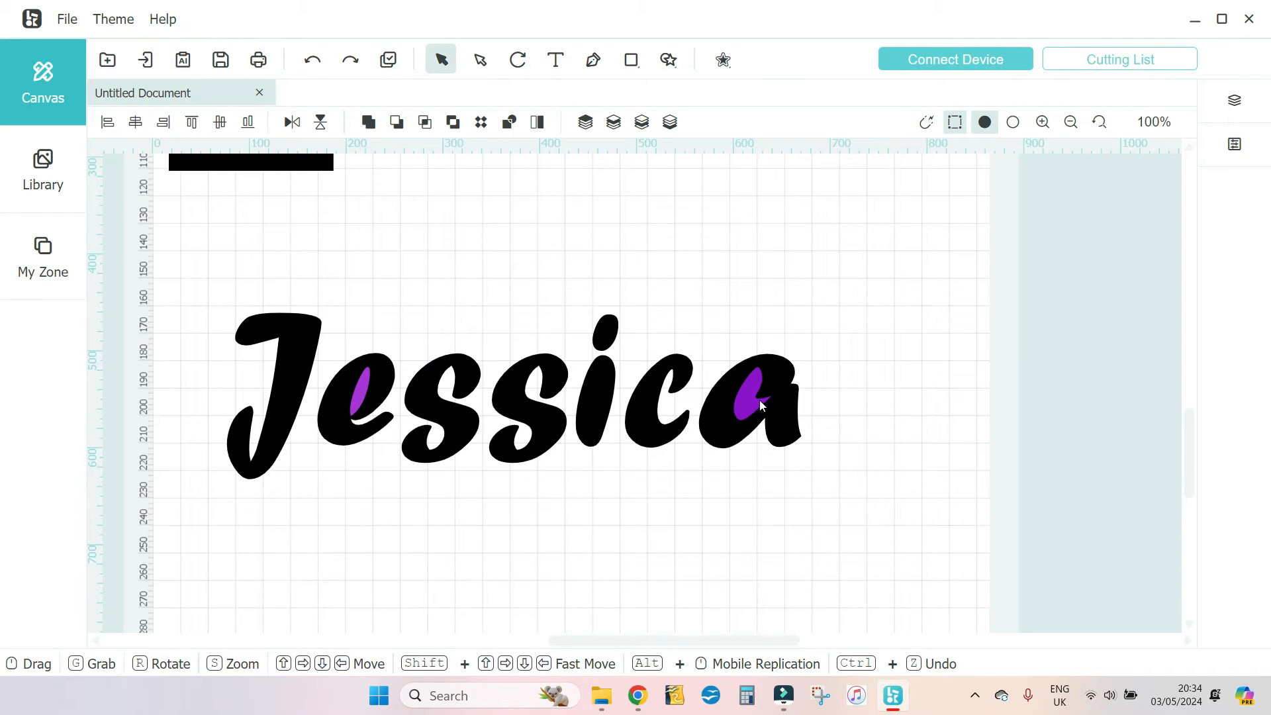
- Try moving the c, the i stem and the i dot as separate pieces, and undo the moves
{"action": "left_click", "coordinate": [637, 408], "text": "shift"}
{"action": "left_click_drag", "start_coordinate": [658, 412], "coordinate": [624, 424]}
{"action": "left_click", "coordinate": [709, 274]}
{"action": "left_click", "coordinate": [672, 303]}
{"action": "left_click_drag", "start_coordinate": [605, 328], "coordinate": [649, 345]}
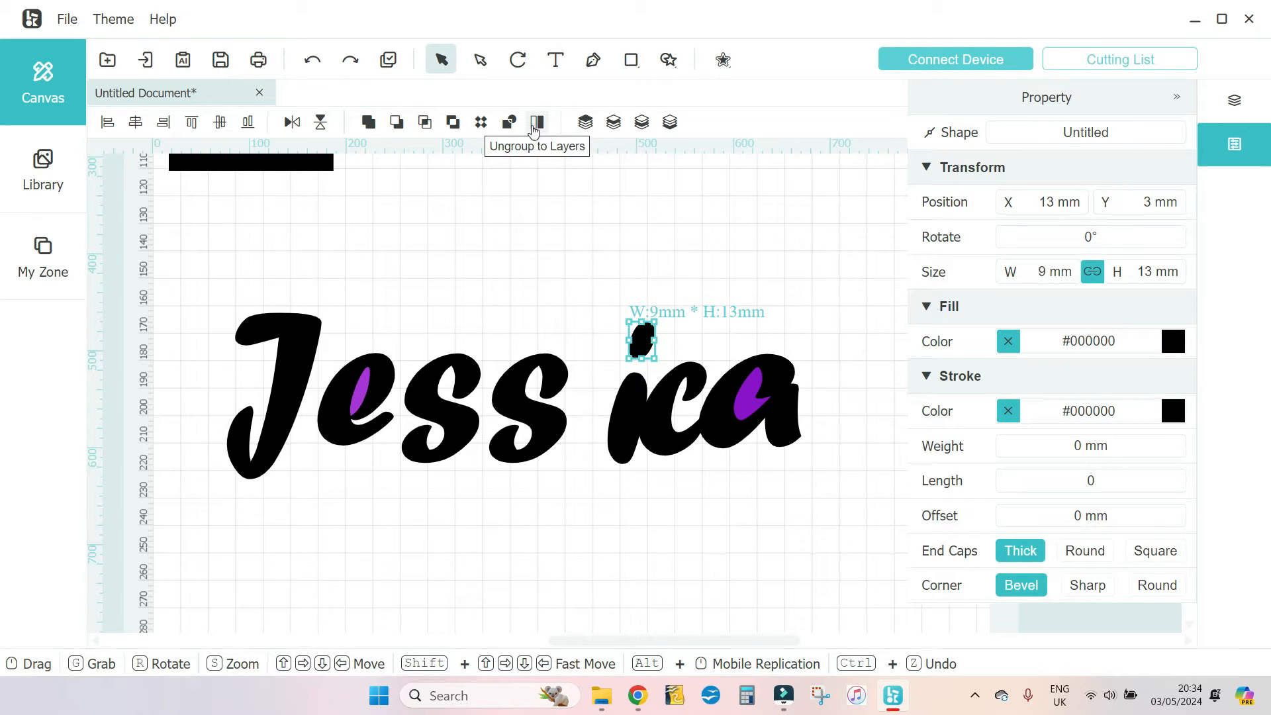
{"action": "left_click", "coordinate": [314, 61]}
{"action": "left_click", "coordinate": [314, 61]}
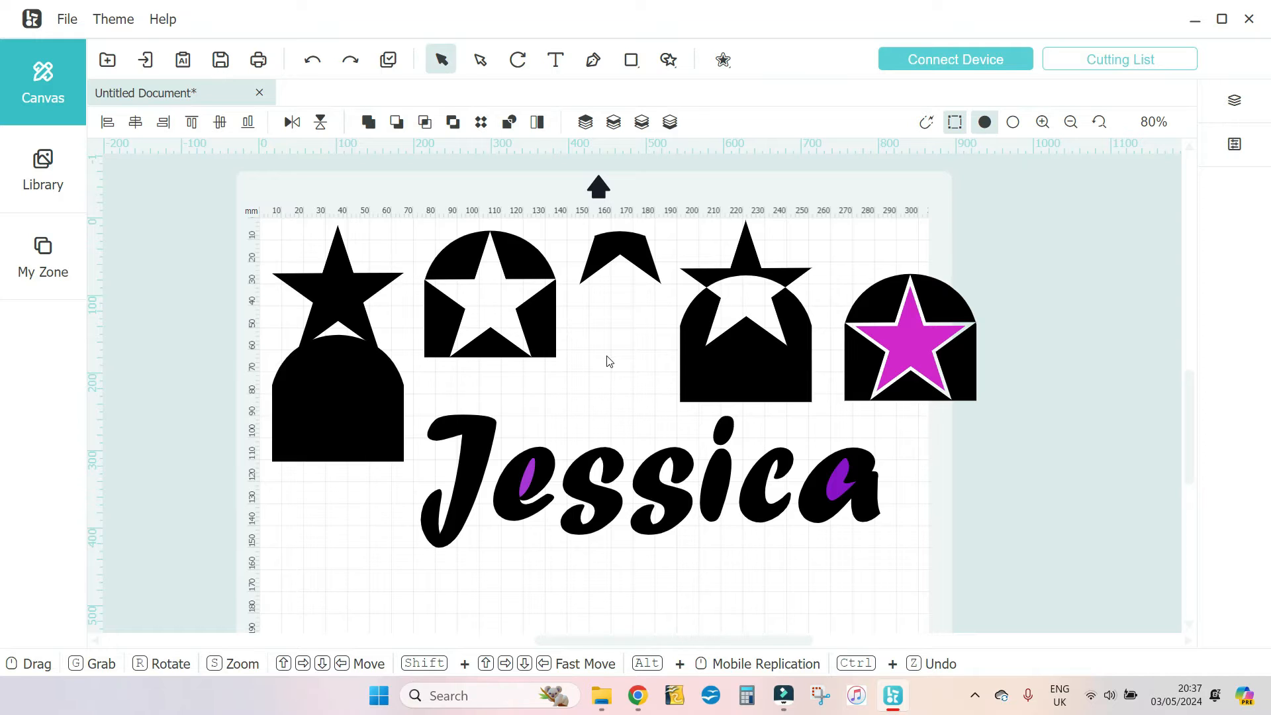
- Move all the star and arch shapes together off the mat, to its right
{"action": "left_click_drag", "start_coordinate": [202, 174], "coordinate": [1068, 399]}
{"action": "left_click_drag", "start_coordinate": [488, 291], "coordinate": [1011, 320]}
{"action": "left_click_drag", "start_coordinate": [217, 200], "coordinate": [1014, 403]}
{"action": "left_click_drag", "start_coordinate": [747, 355], "coordinate": [1270, 325]}
{"action": "left_click_drag", "start_coordinate": [862, 357], "coordinate": [1042, 358]}
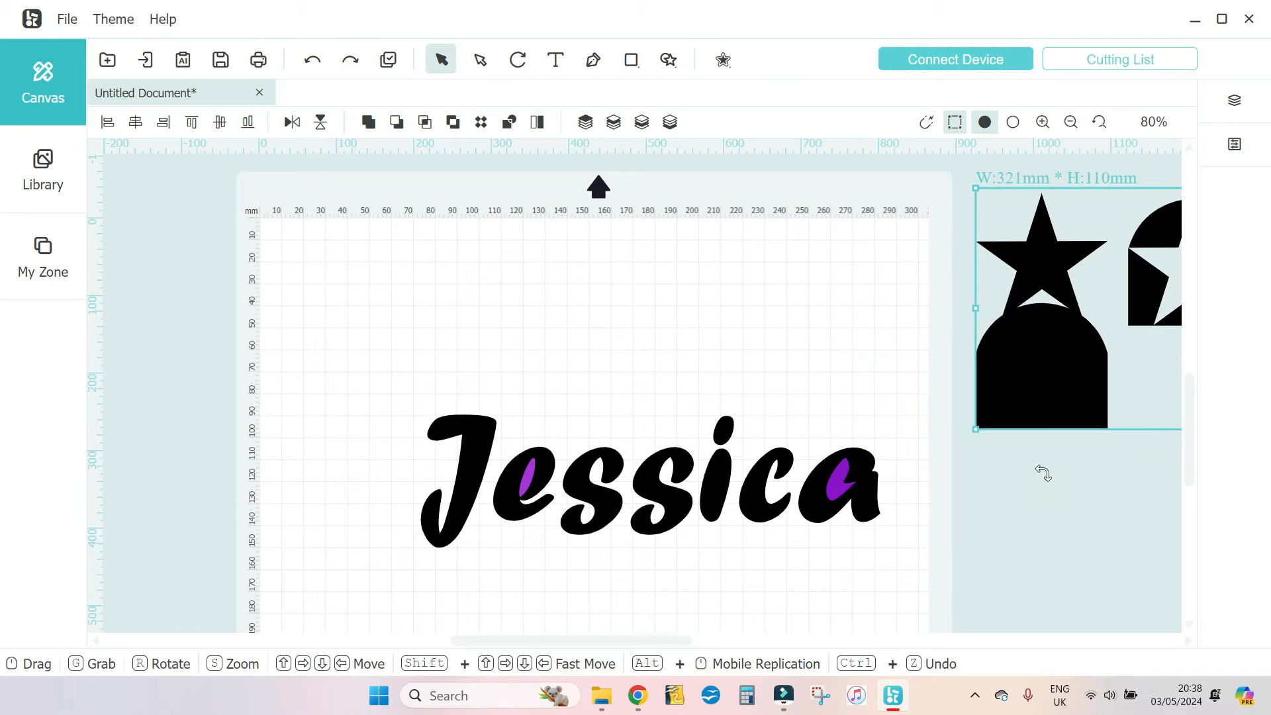
- Move all the name letters together to the upper part of the mat and check their layers
{"action": "left_click", "coordinate": [349, 376]}
{"action": "left_click_drag", "start_coordinate": [348, 376], "coordinate": [927, 562]}
{"action": "left_click_drag", "start_coordinate": [810, 503], "coordinate": [743, 351]}
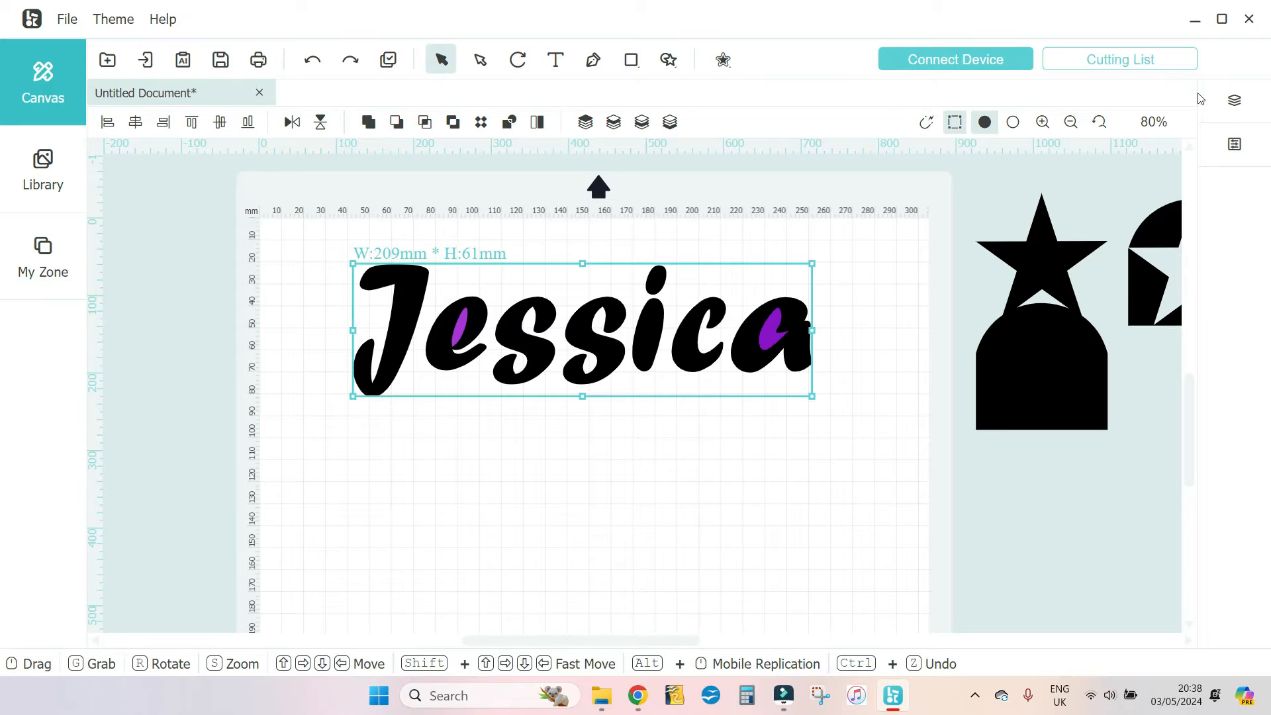
{"action": "left_click", "coordinate": [1234, 100]}
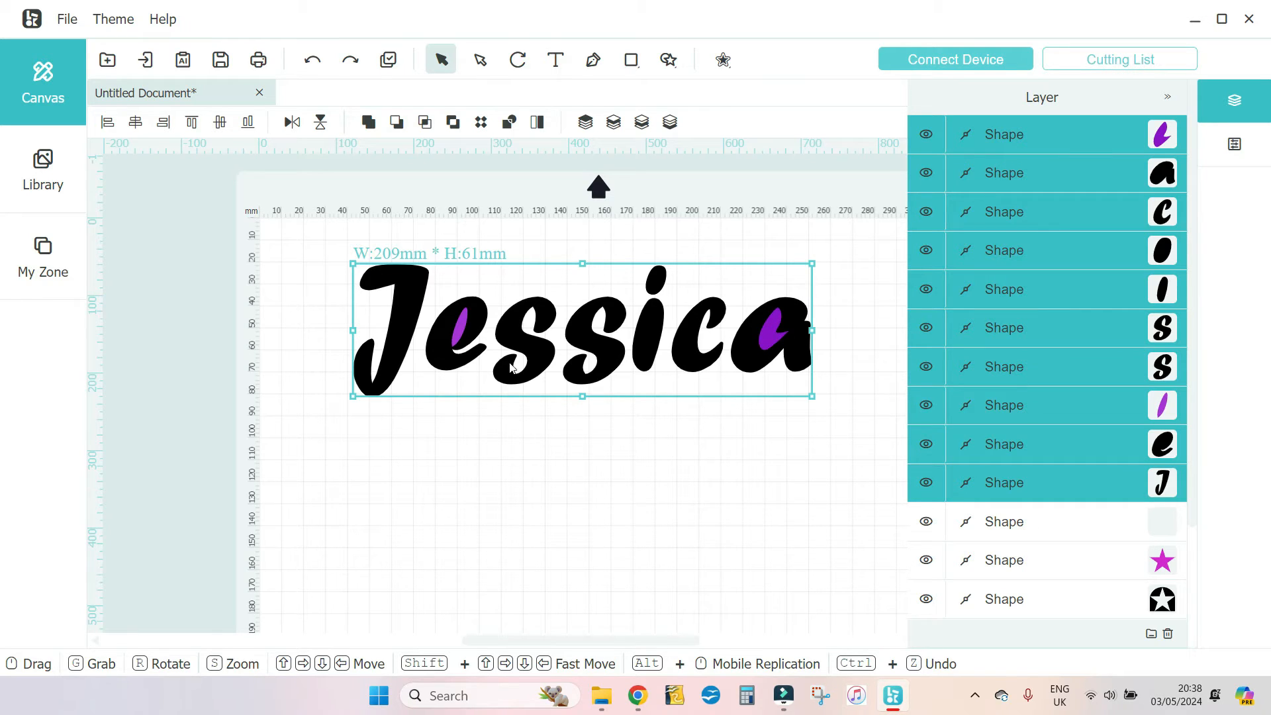
{"action": "left_click", "coordinate": [819, 437]}
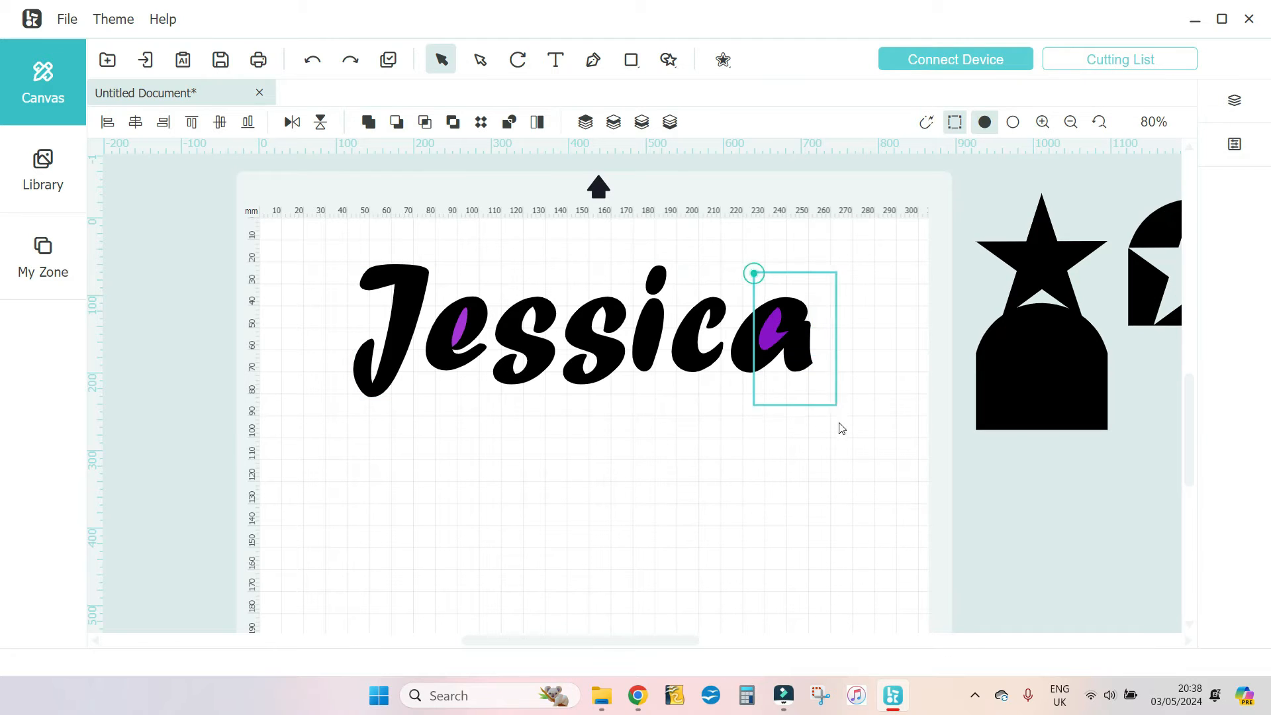
- Group the final letter a with its purple inner piece and shift the grouped letter slightly
{"action": "left_click", "coordinate": [764, 312]}
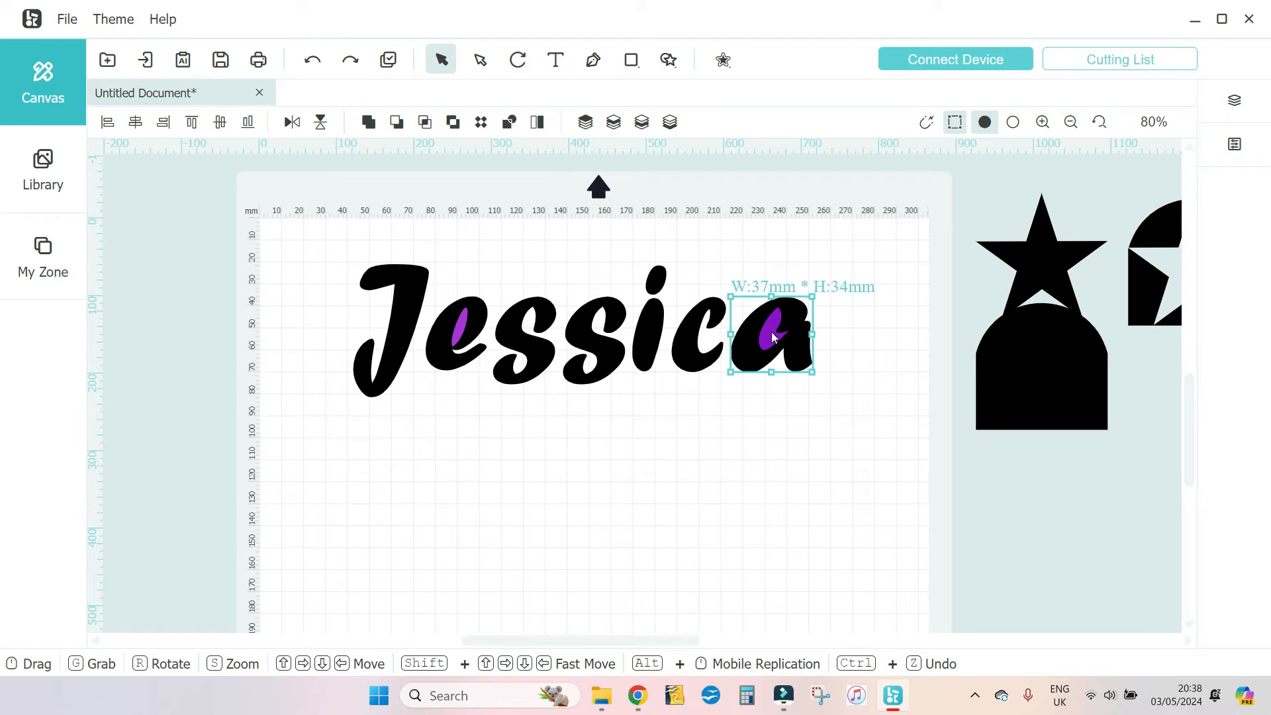
{"action": "right_click", "coordinate": [772, 332]}
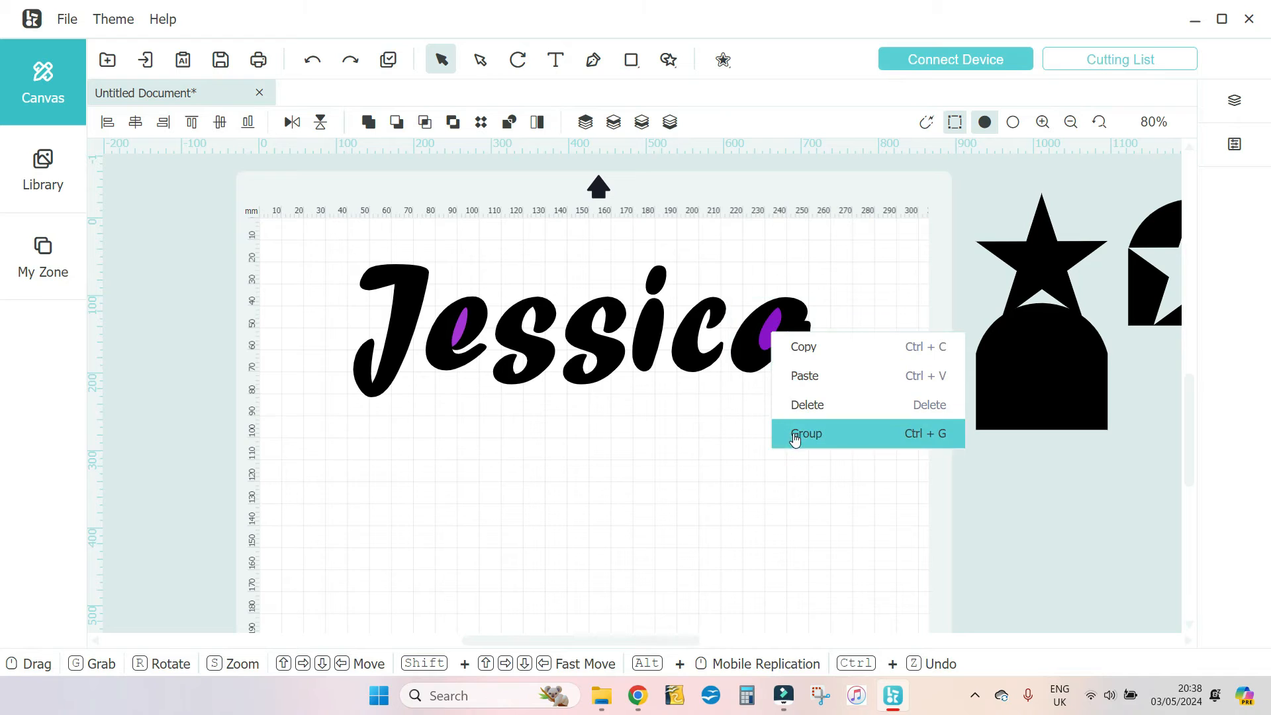
{"action": "left_click", "coordinate": [758, 281]}
{"action": "left_click_drag", "start_coordinate": [823, 272], "coordinate": [749, 395]}
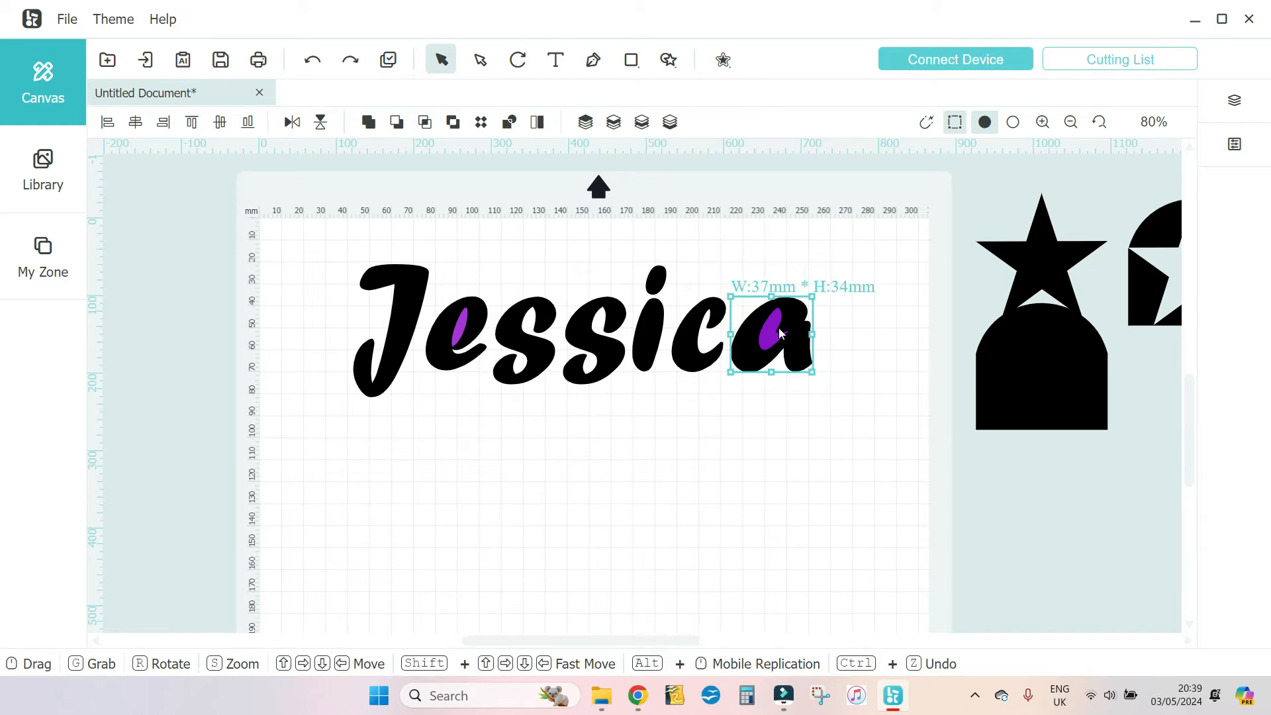
{"action": "right_click", "coordinate": [770, 330]}
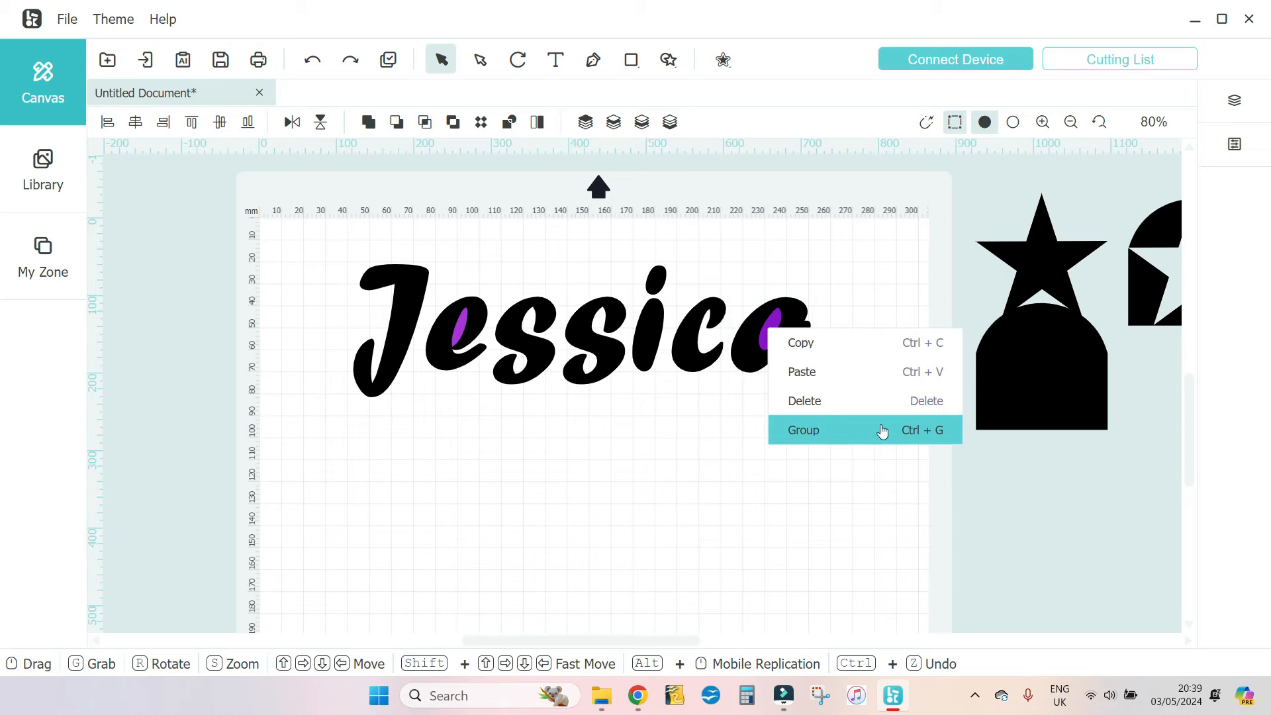
{"action": "left_click", "coordinate": [865, 429]}
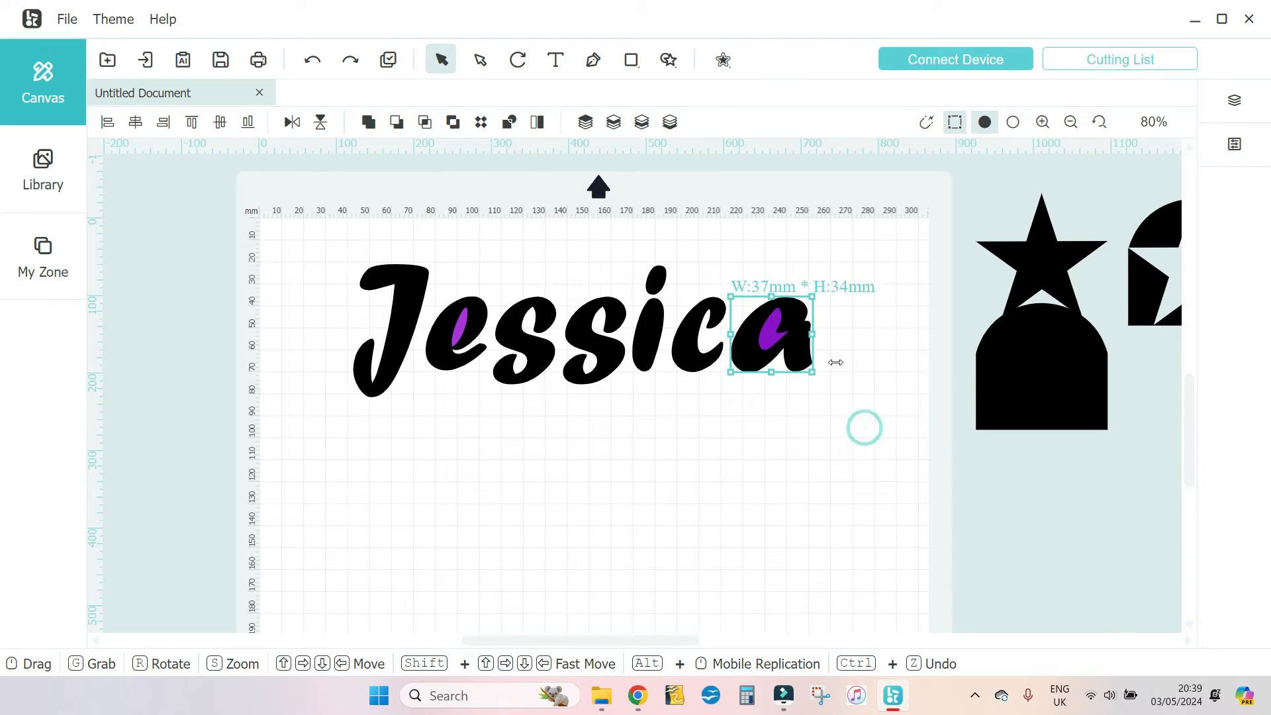
{"action": "left_click", "coordinate": [832, 361]}
{"action": "left_click", "coordinate": [1234, 100]}
{"action": "left_click", "coordinate": [768, 331]}
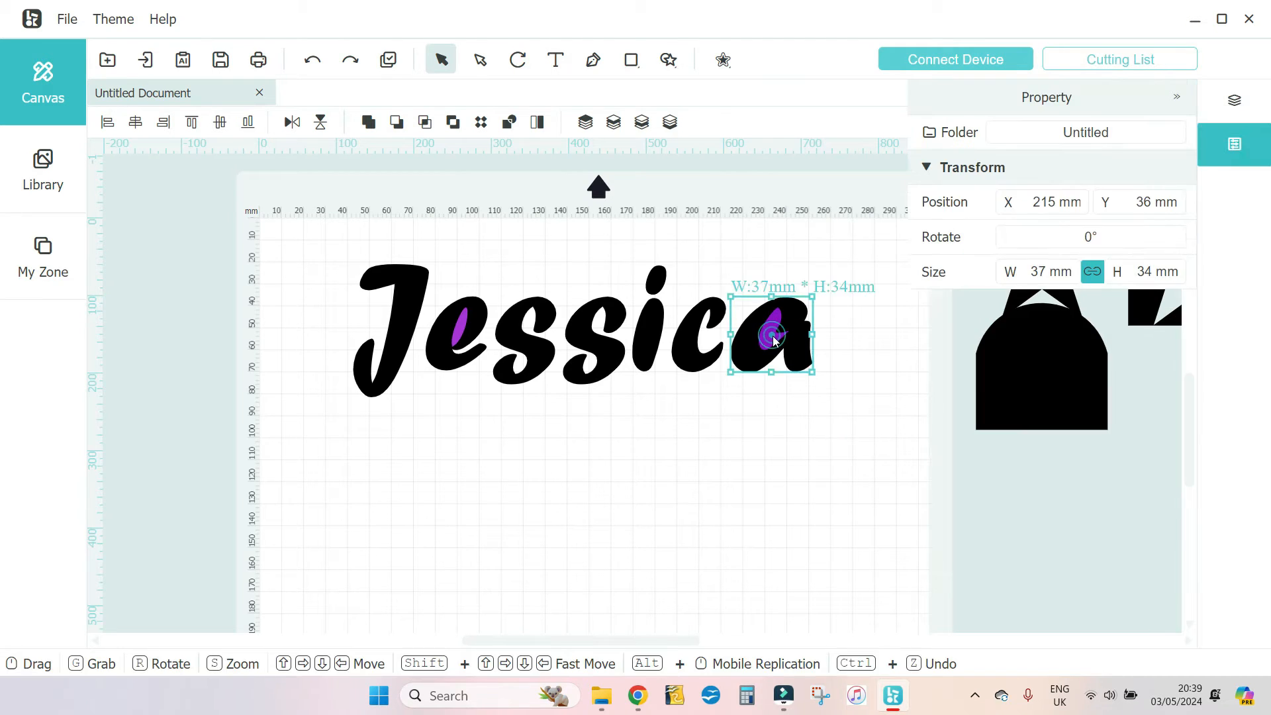
{"action": "left_click", "coordinate": [1226, 114]}
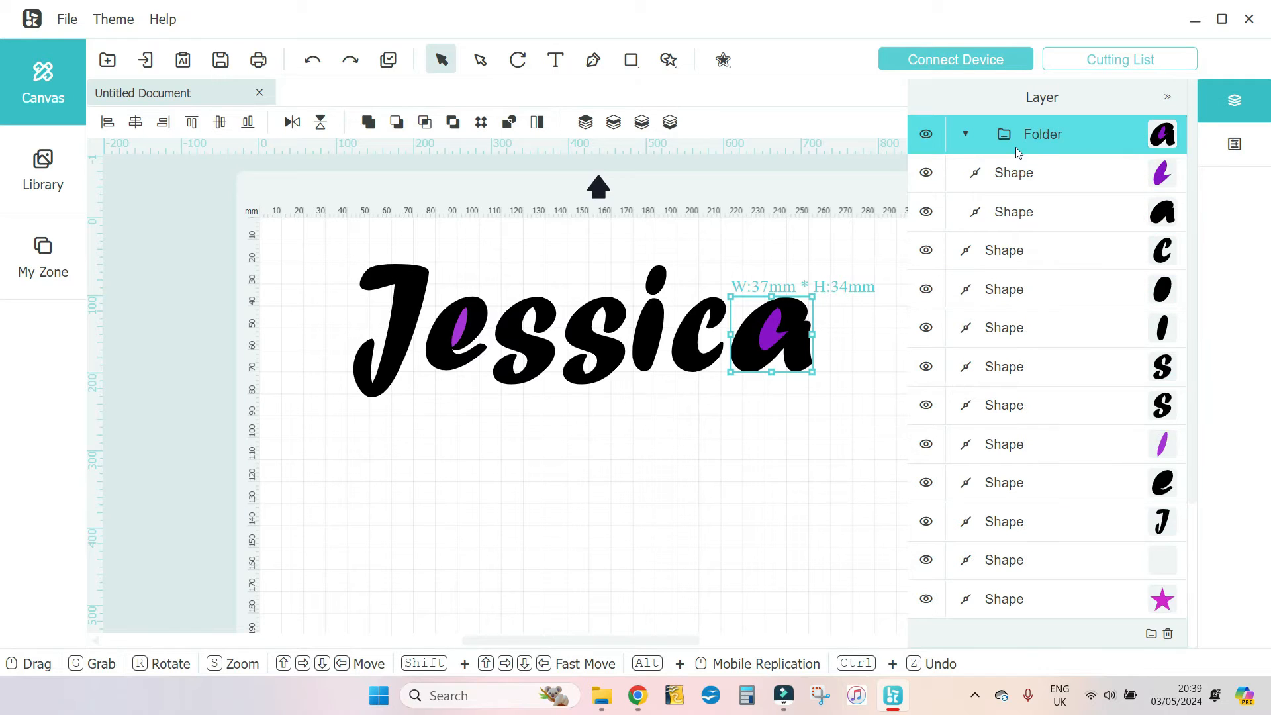
{"action": "left_click_drag", "start_coordinate": [765, 340], "coordinate": [820, 270]}
- Group the letter e with its purple inner piece and move the group up against the J
{"action": "left_click", "coordinate": [473, 274]}
{"action": "left_click_drag", "start_coordinate": [483, 273], "coordinate": [453, 341]}
{"action": "right_click", "coordinate": [455, 328]}
{"action": "left_click", "coordinate": [497, 424]}
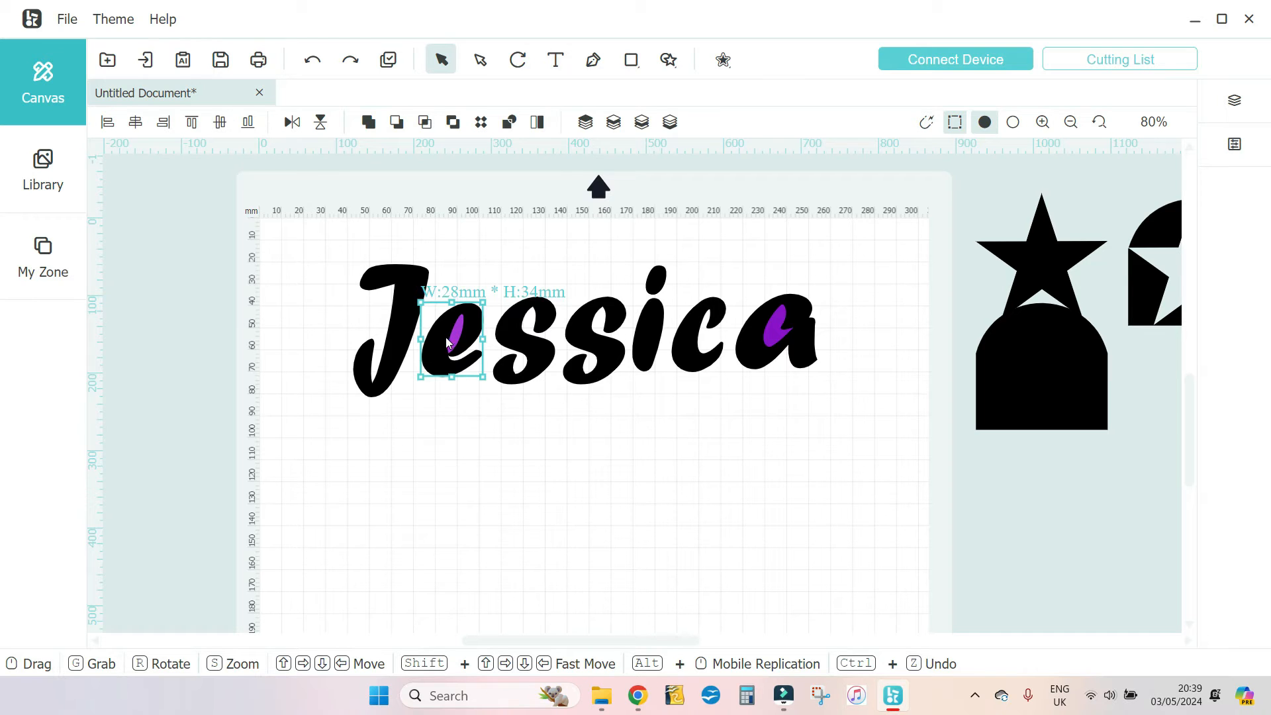
{"action": "left_click_drag", "start_coordinate": [448, 342], "coordinate": [444, 323]}
- Fill the main shape of the grouped e with blue, leaving its inner piece purple
{"action": "left_click", "coordinate": [1235, 100]}
{"action": "left_click", "coordinate": [1065, 210]}
{"action": "left_click", "coordinate": [1235, 144]}
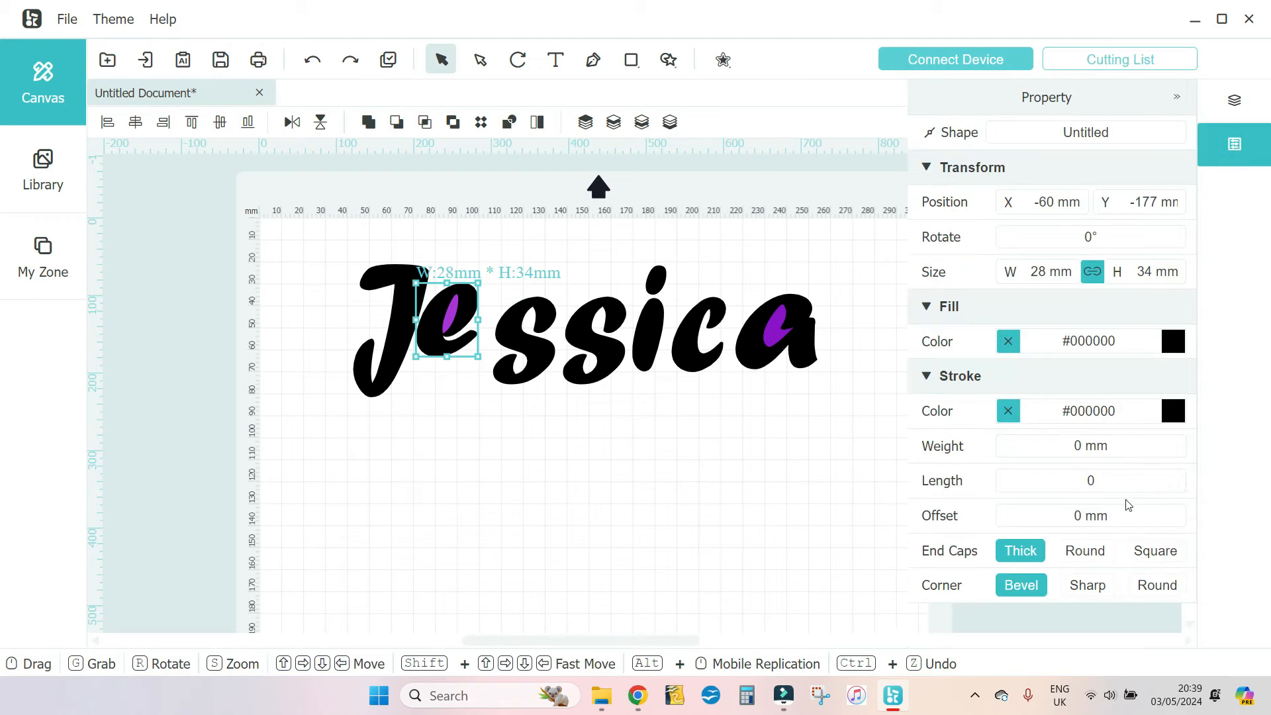
{"action": "left_click", "coordinate": [1178, 351]}
{"action": "left_click", "coordinate": [1168, 414]}
{"action": "left_click", "coordinate": [670, 508]}
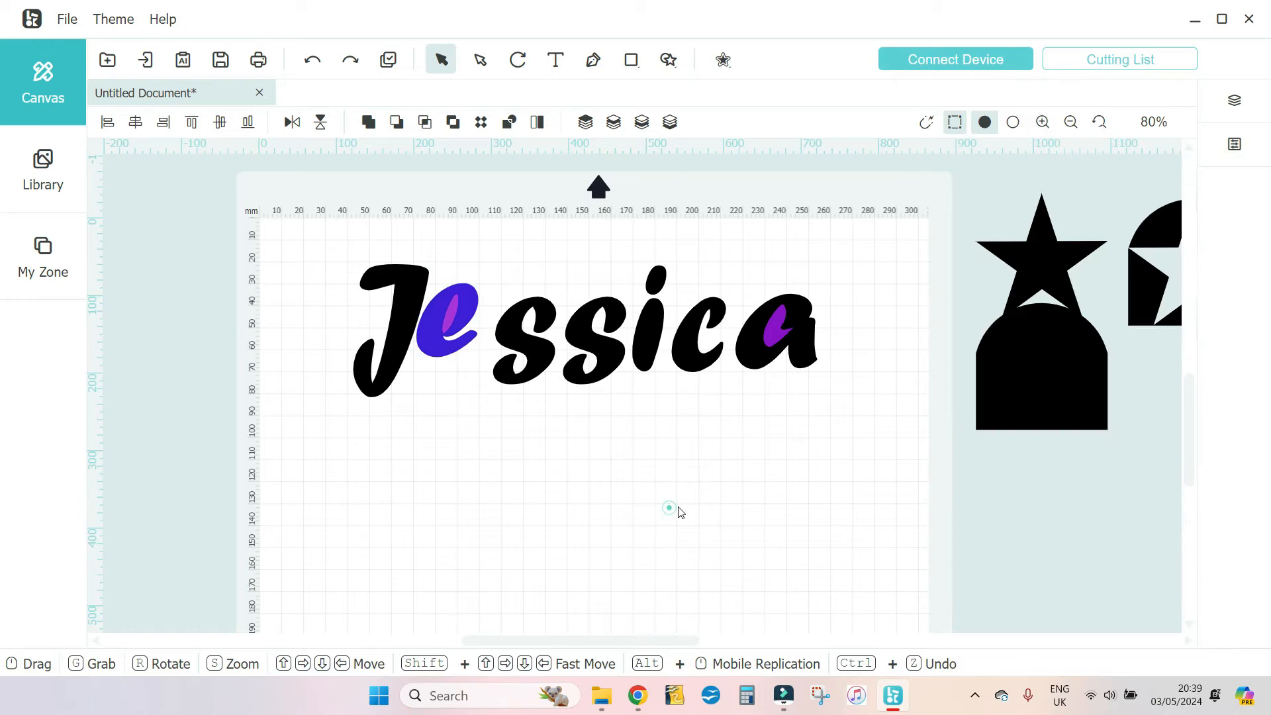
- Position the e group so it overlaps the J, and the first s so it overlaps the e
{"action": "left_click", "coordinate": [1043, 122]}
{"action": "left_click", "coordinate": [1043, 122]}
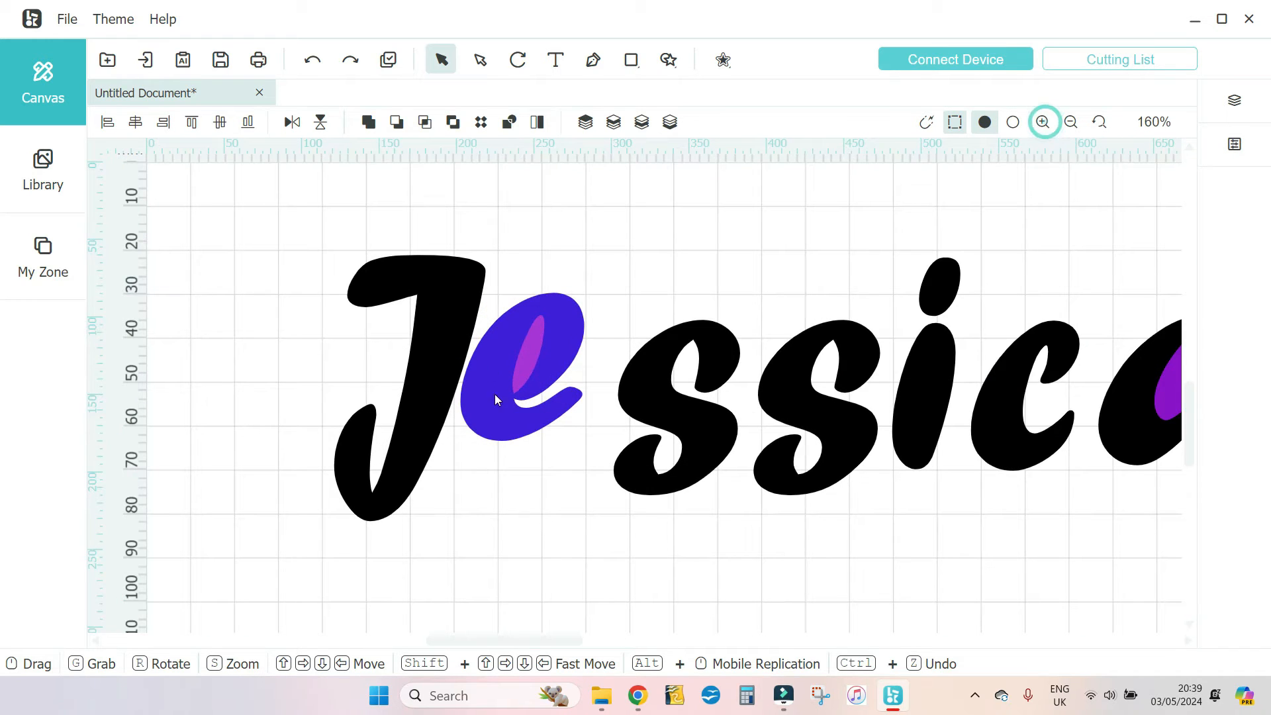
{"action": "left_click_drag", "start_coordinate": [499, 369], "coordinate": [487, 384]}
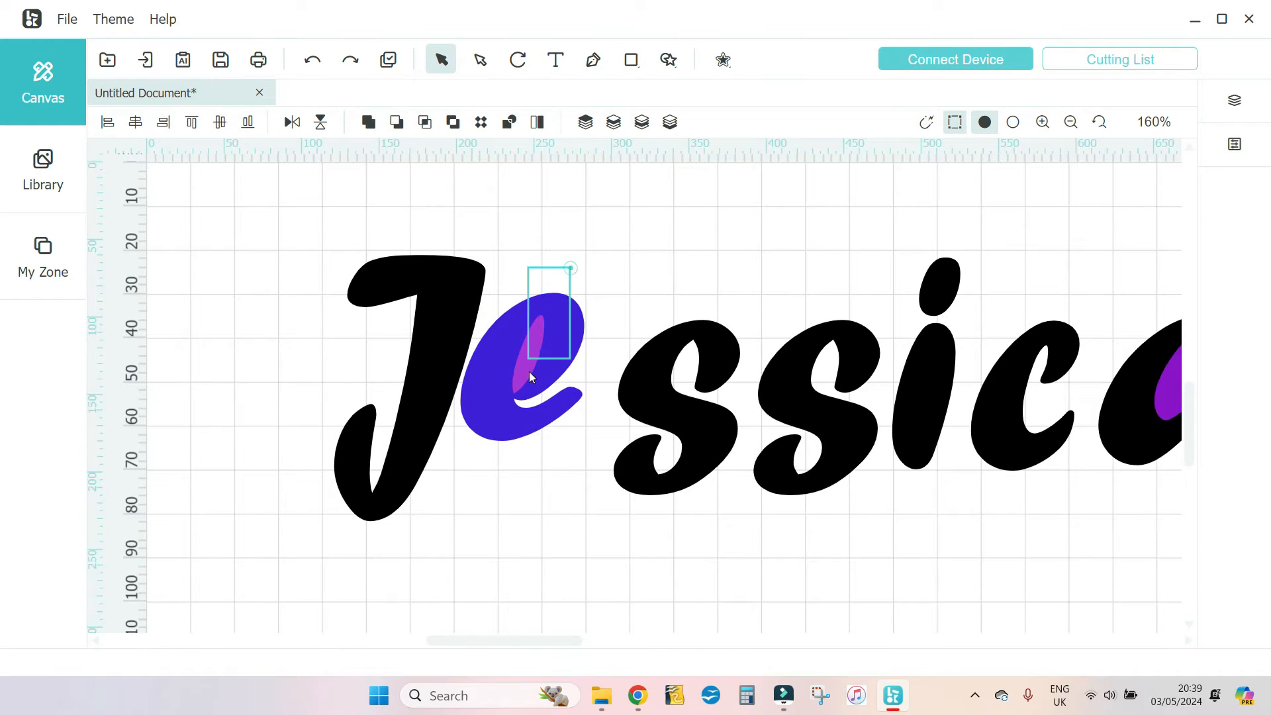
{"action": "mouse_move", "coordinate": [547, 341]}
{"action": "left_mouse_down"}
{"action": "mouse_move", "coordinate": [525, 362]}
{"action": "mouse_move", "coordinate": [547, 360]}
{"action": "mouse_move", "coordinate": [531, 359]}
{"action": "left_mouse_up"}
{"action": "left_click", "coordinate": [537, 505]}
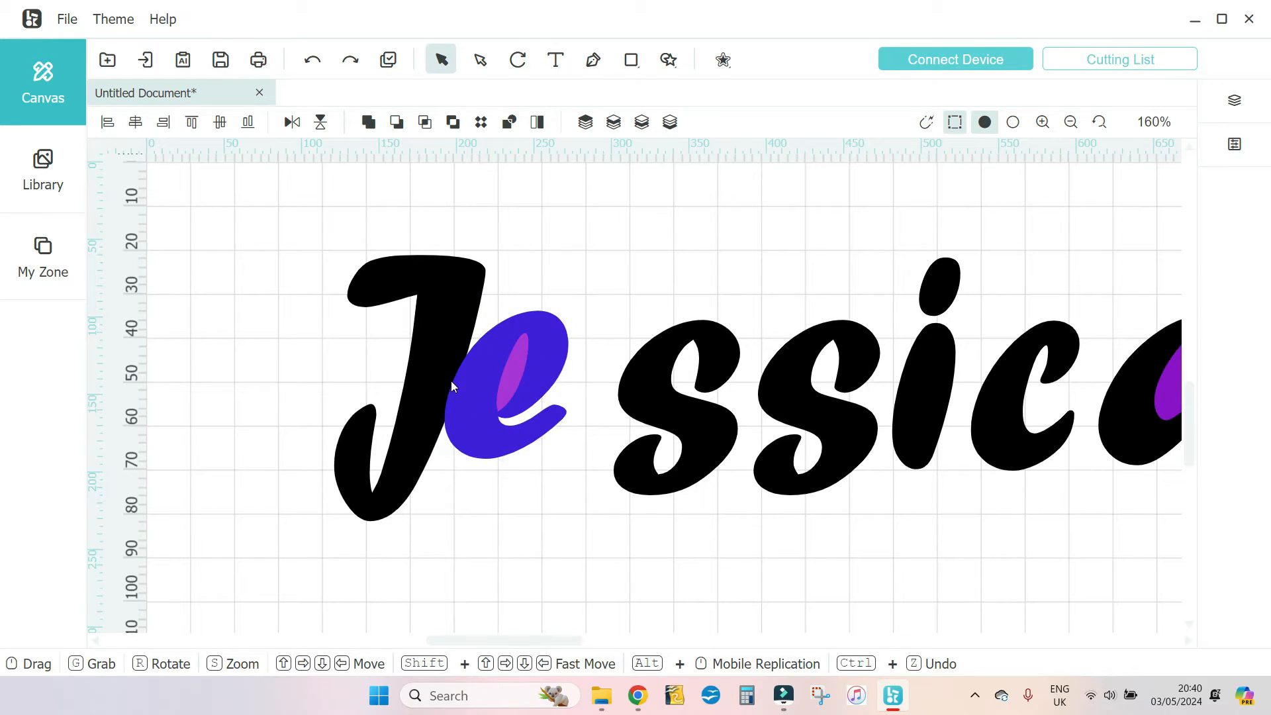
{"action": "left_click", "coordinate": [684, 364]}
{"action": "left_click_drag", "start_coordinate": [658, 397], "coordinate": [583, 377]}
- Fill the second s with blue #1f23c5 and move it to overlap the first s
{"action": "left_click", "coordinate": [787, 441]}
{"action": "left_click", "coordinate": [1173, 341]}
{"action": "left_click", "coordinate": [1218, 454]}
{"action": "left_click", "coordinate": [1157, 429]}
{"action": "left_click_drag", "start_coordinate": [854, 354], "coordinate": [771, 319]}
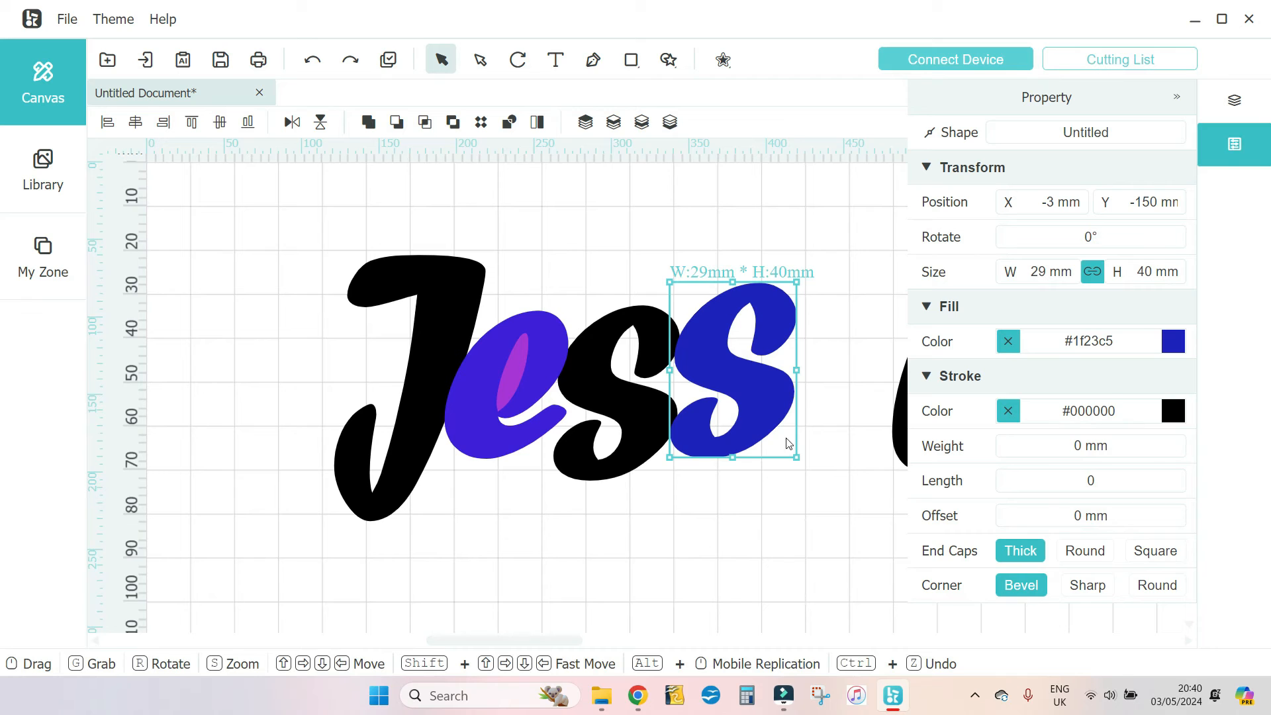
{"action": "left_click", "coordinate": [803, 535]}
- Group the dot and stem of the i and move the group against the second s
{"action": "left_click_drag", "start_coordinate": [845, 516], "coordinate": [678, 512]}
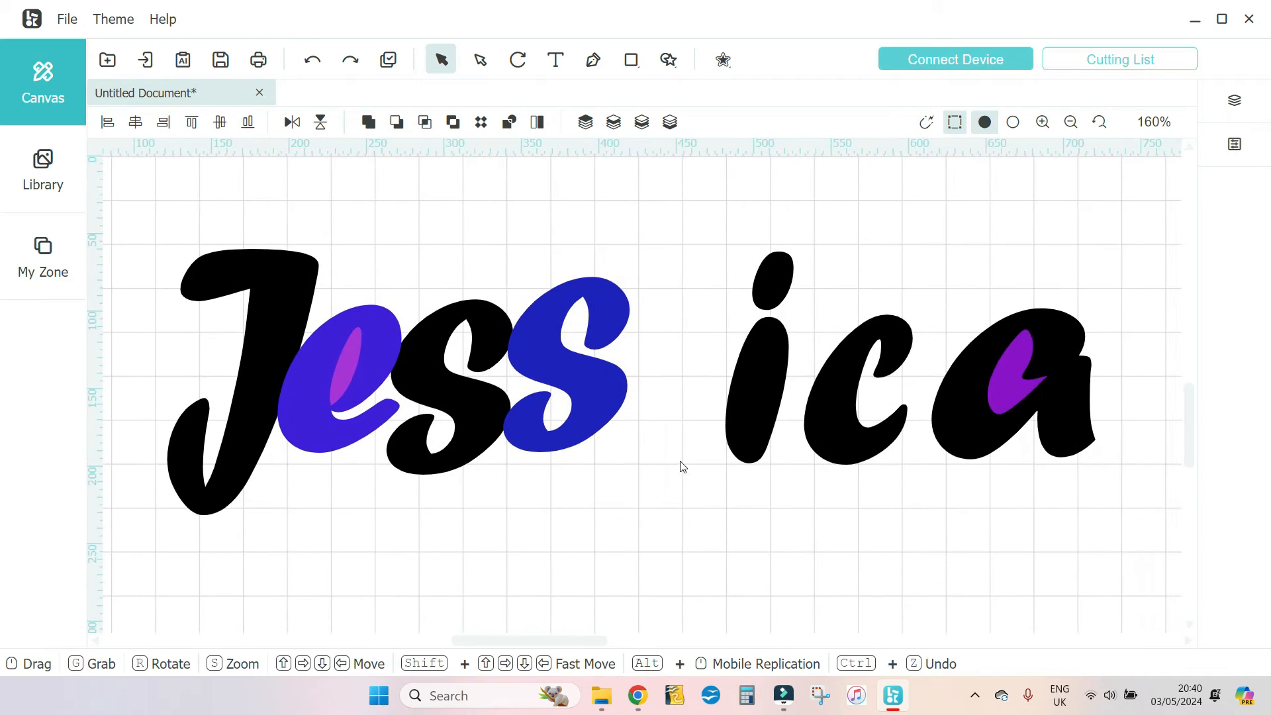
{"action": "left_click", "coordinate": [763, 361]}
{"action": "left_click_drag", "start_coordinate": [709, 235], "coordinate": [790, 484]}
{"action": "right_click", "coordinate": [753, 350]}
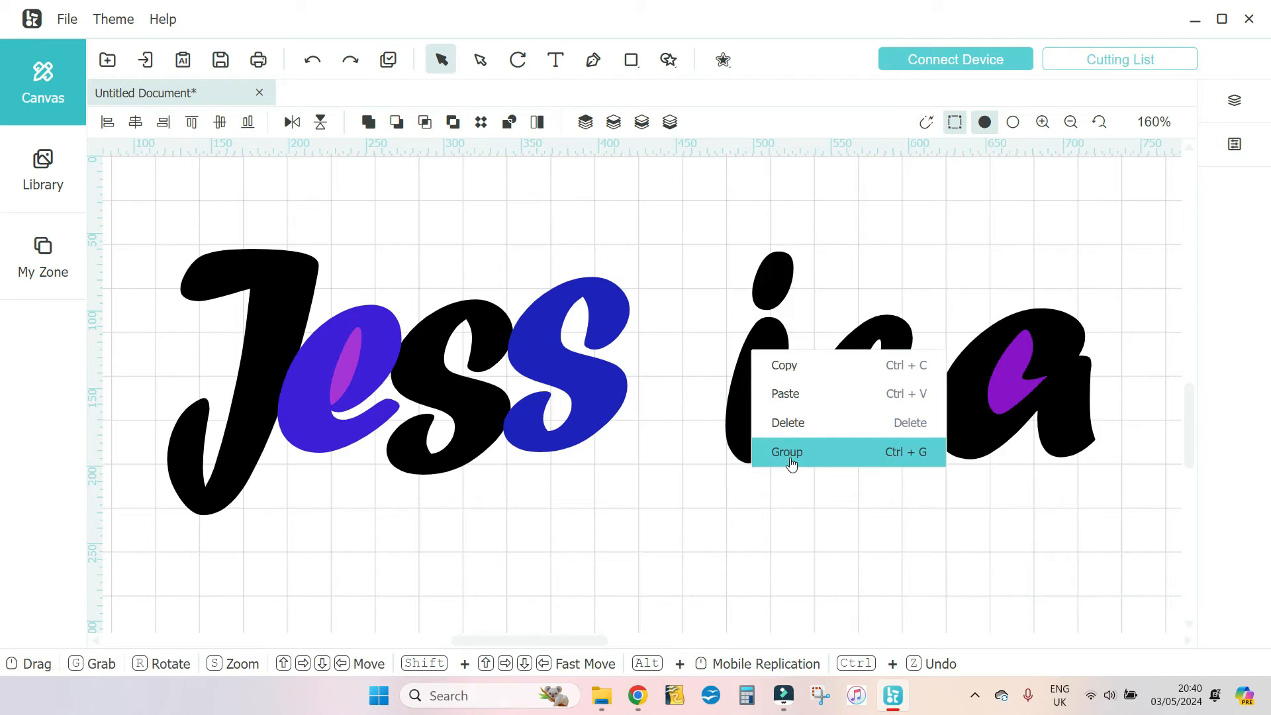
{"action": "left_click", "coordinate": [789, 449]}
{"action": "left_click_drag", "start_coordinate": [776, 363], "coordinate": [649, 403]}
- Ungroup the letter i into its separate dot and stem
{"action": "right_click", "coordinate": [649, 402]}
{"action": "left_click", "coordinate": [681, 514]}
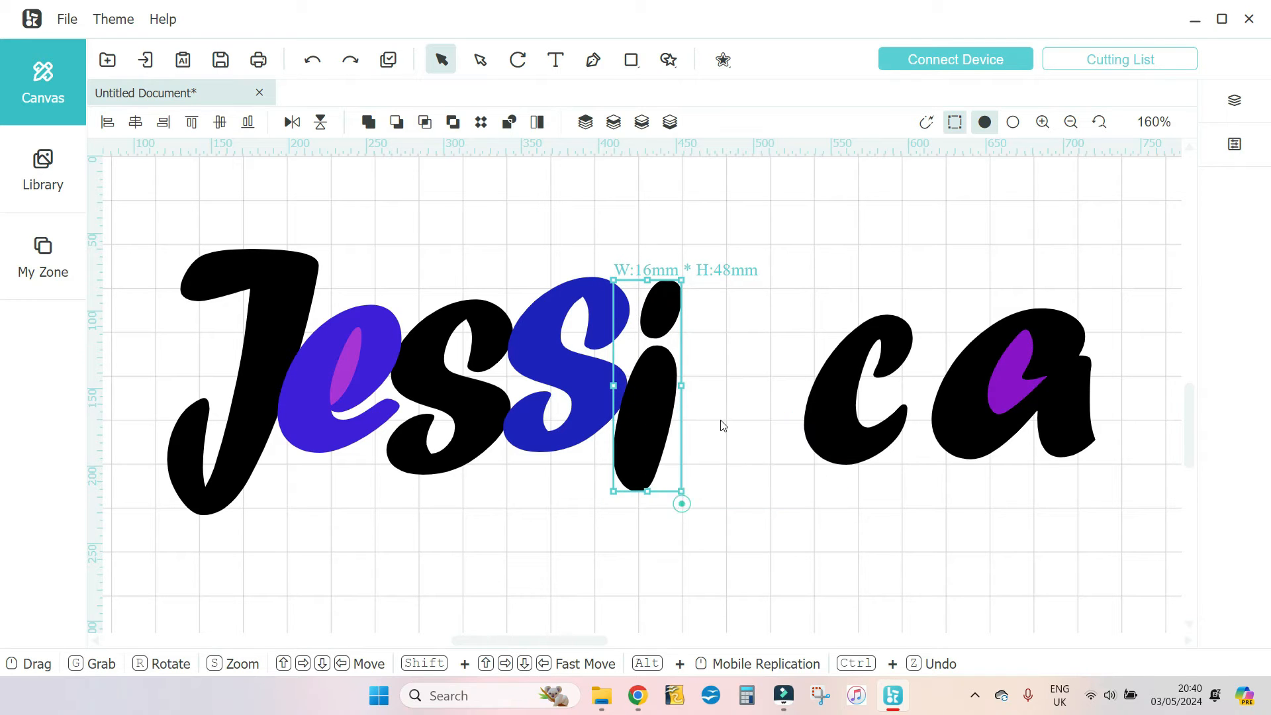
{"action": "left_click", "coordinate": [720, 418]}
- Rotate the stem of the i to -7.45° and shift it slightly down beside the second s
{"action": "left_click", "coordinate": [646, 400]}
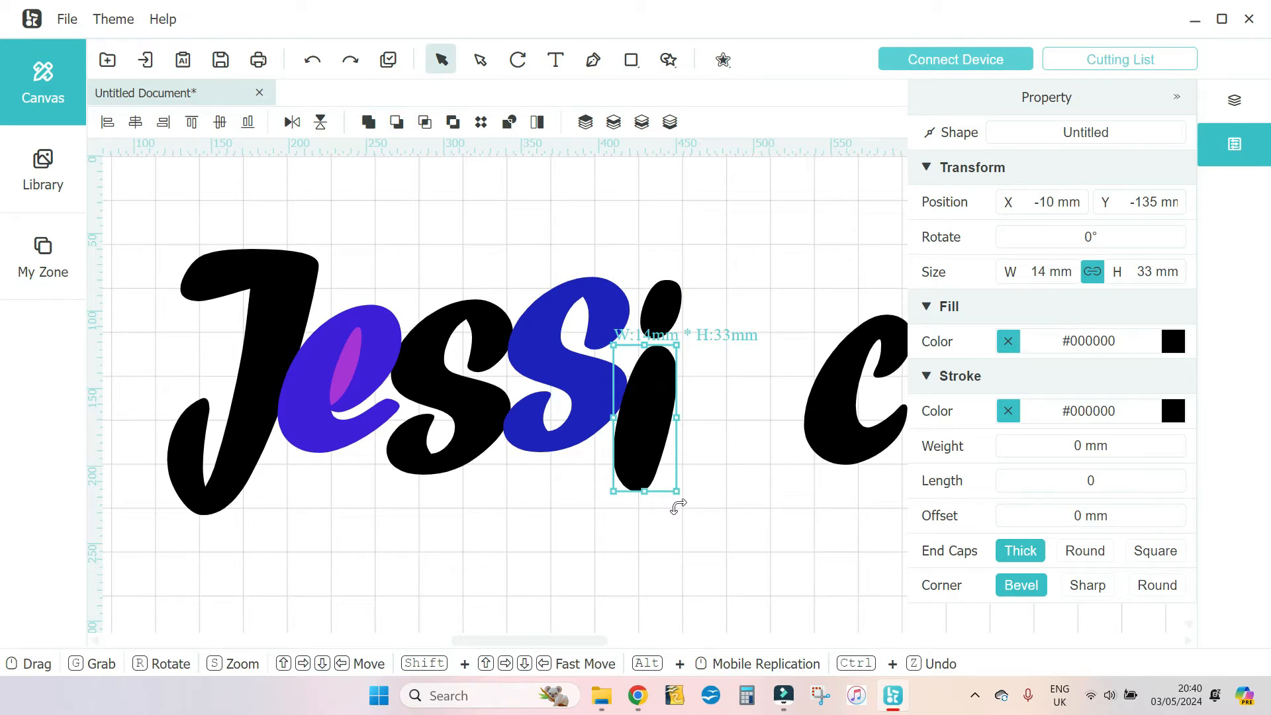
{"action": "left_click_drag", "start_coordinate": [678, 508], "coordinate": [690, 504]}
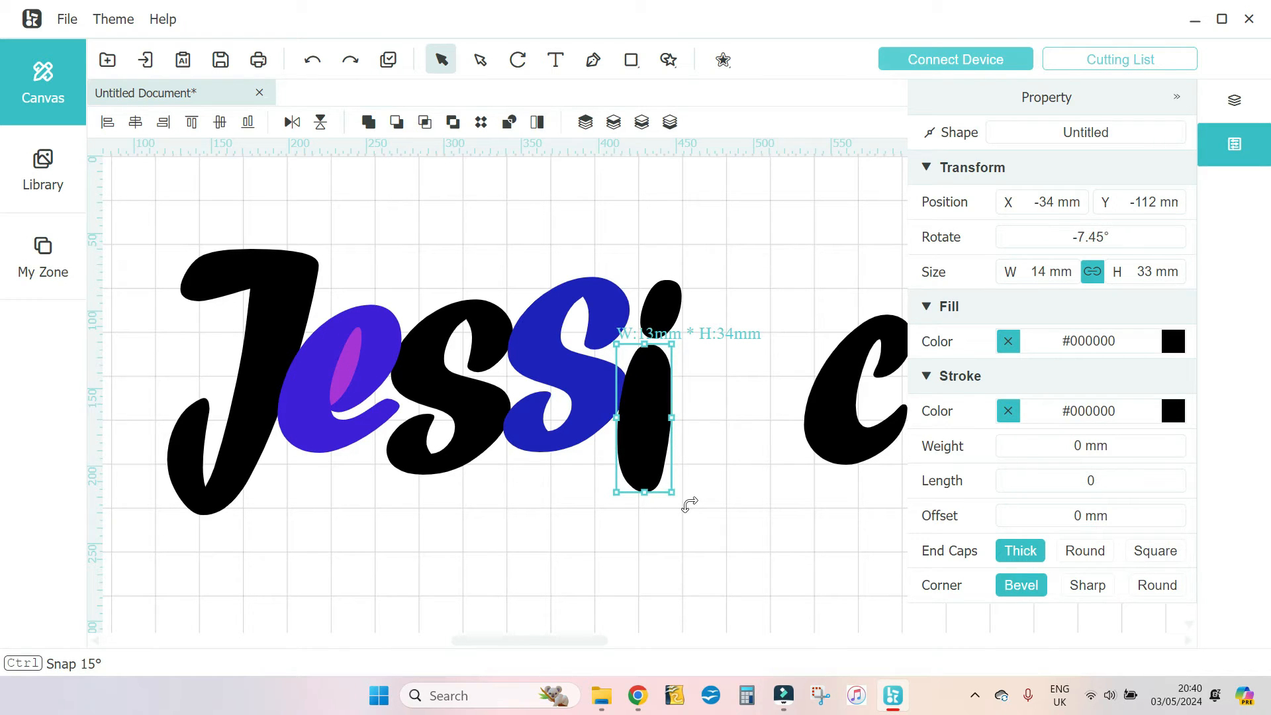
{"action": "left_click_drag", "start_coordinate": [648, 401], "coordinate": [642, 404]}
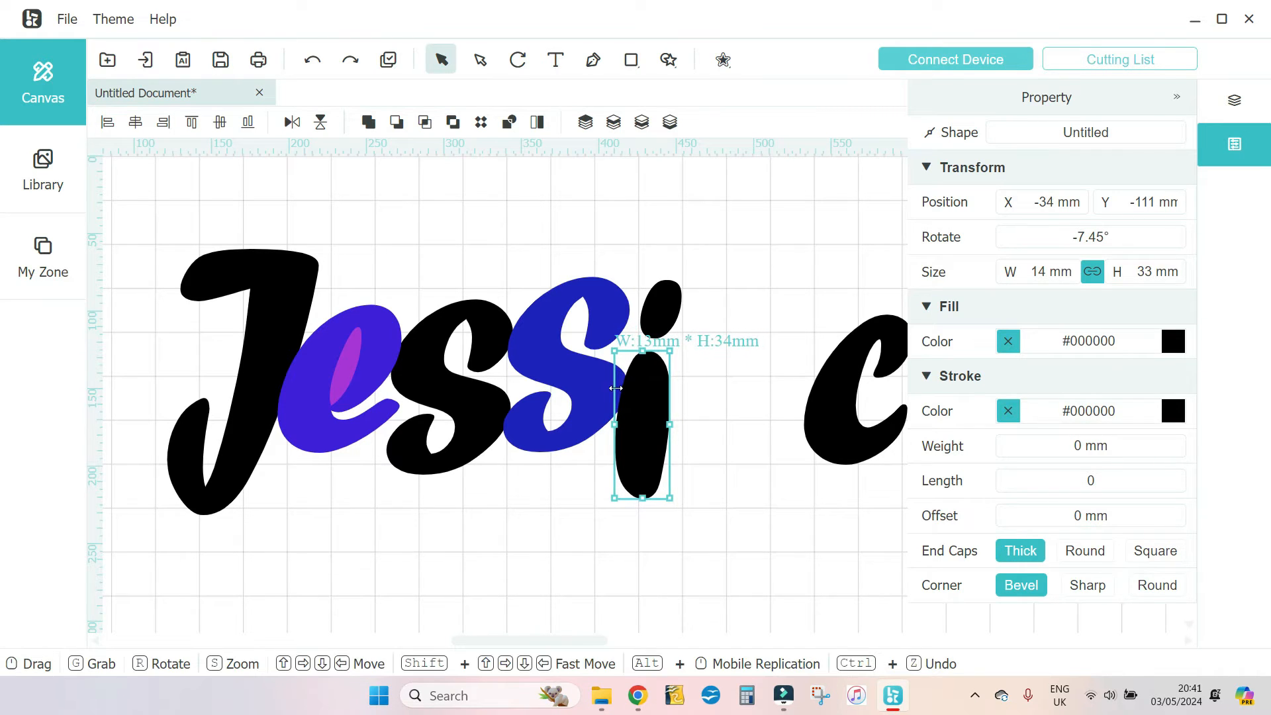
- Rotate the dot of the i to -25.3° and position it above the stem, against the second s
{"action": "left_click", "coordinate": [662, 308]}
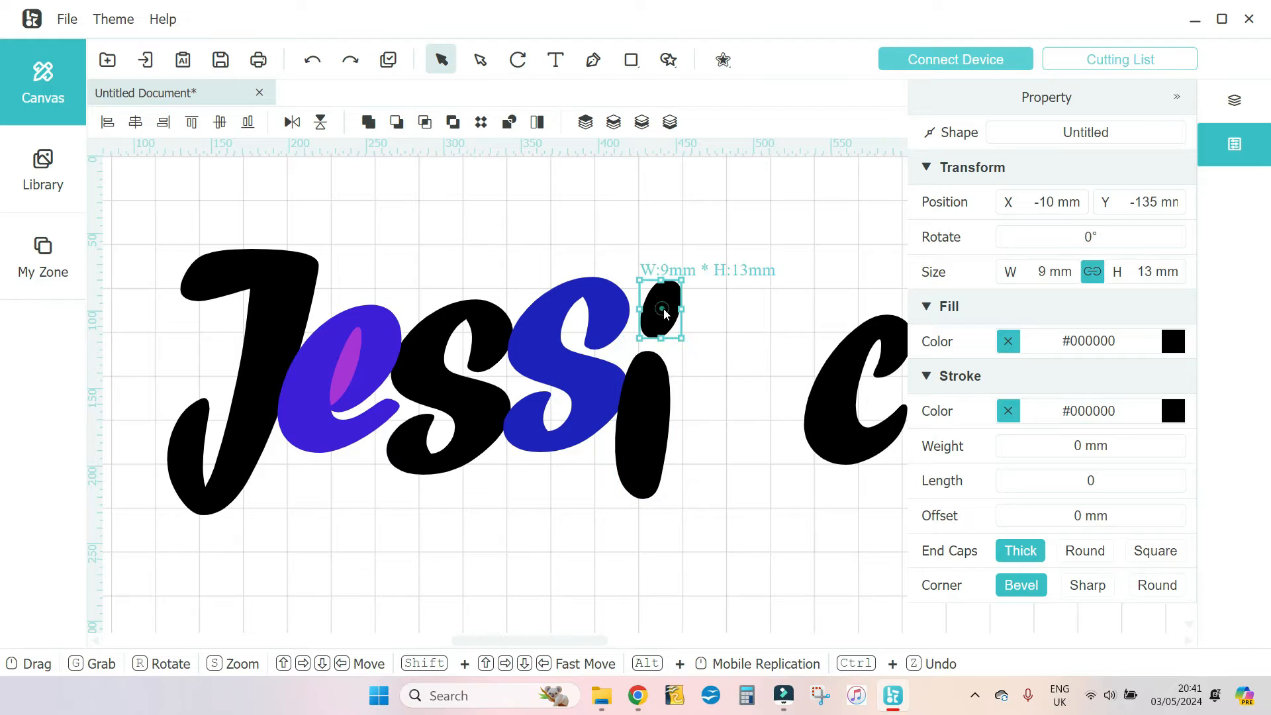
{"action": "left_click_drag", "start_coordinate": [695, 313], "coordinate": [702, 316]}
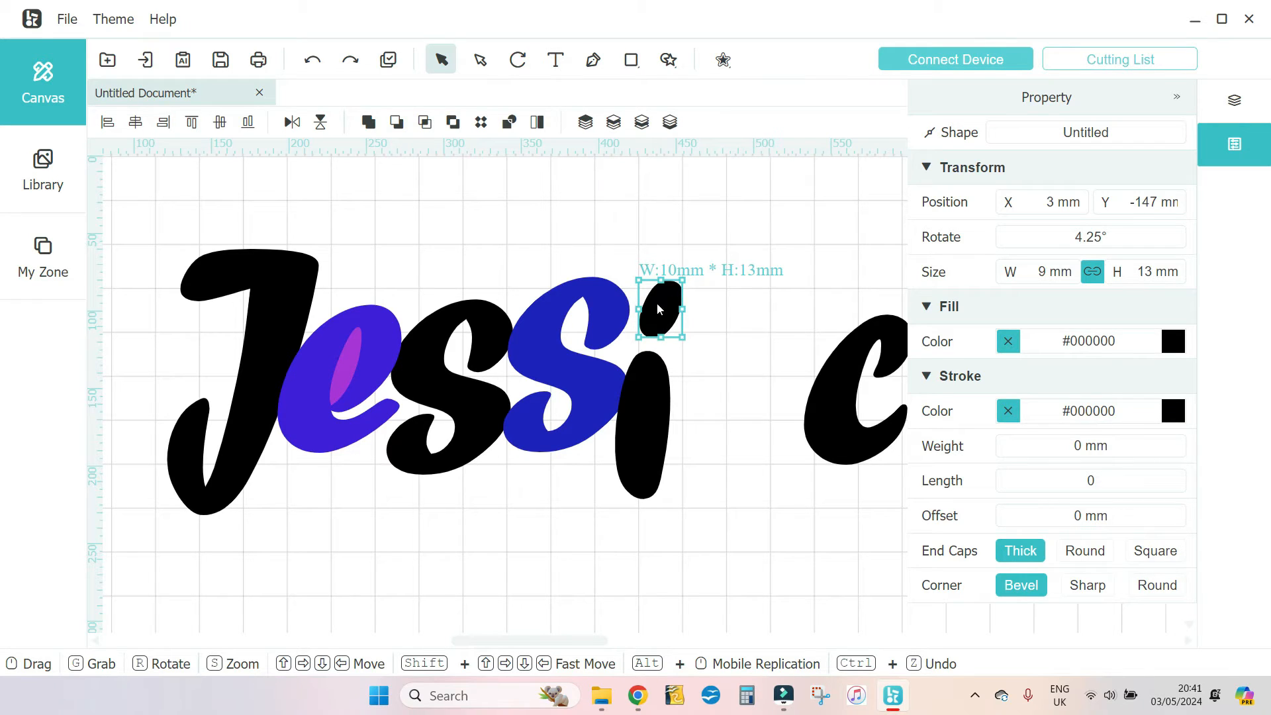
{"action": "left_click_drag", "start_coordinate": [699, 316], "coordinate": [643, 316]}
{"action": "left_click", "coordinate": [694, 320]}
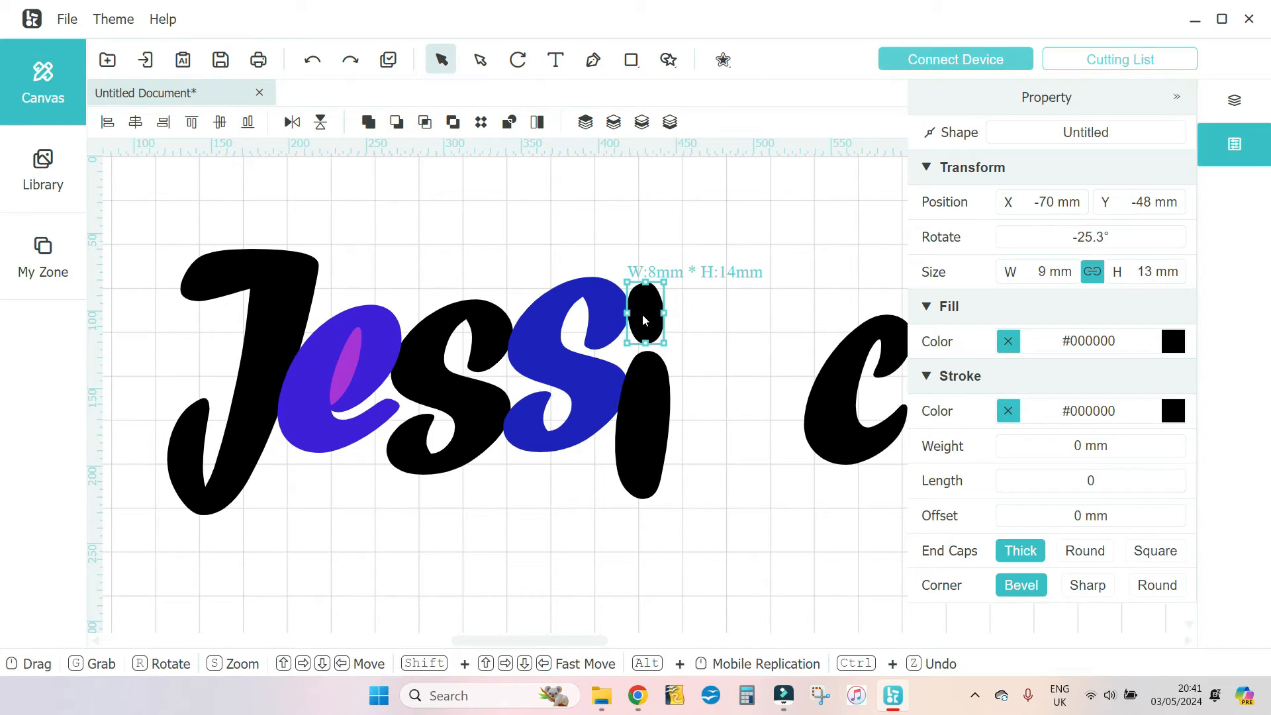
{"action": "left_click", "coordinate": [712, 343]}
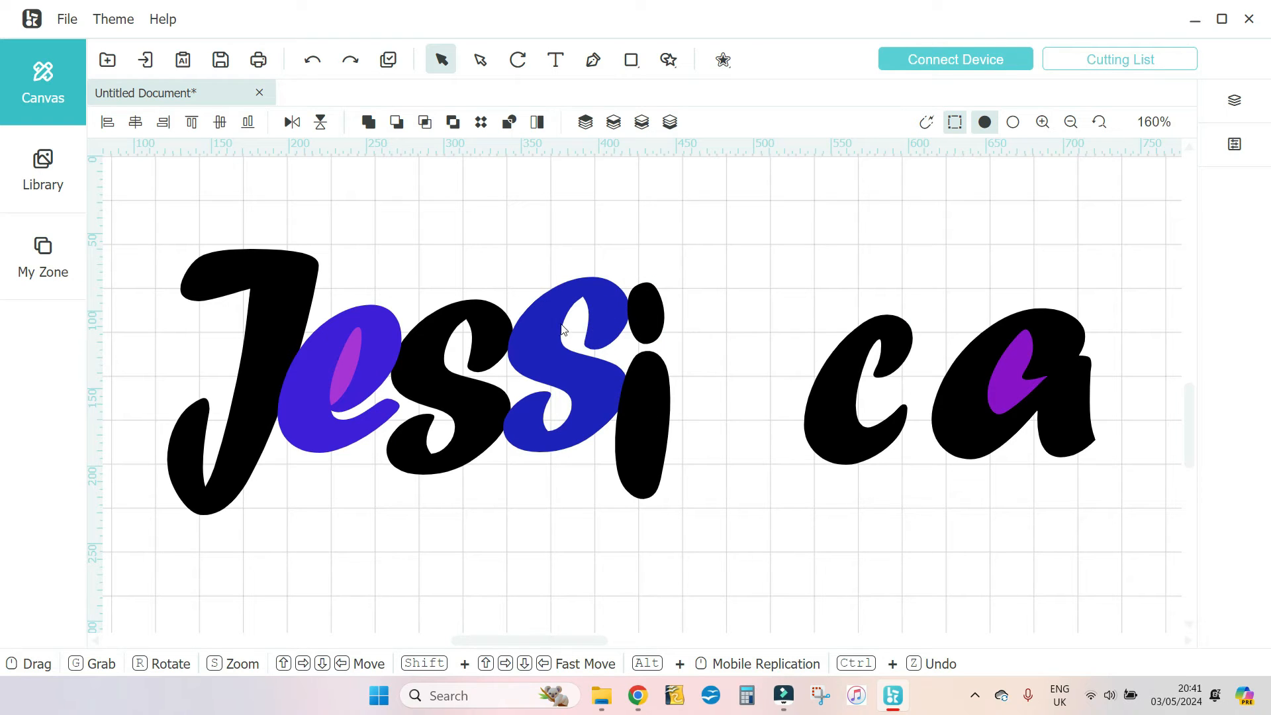
- Fill the c with light blue #39a7e6 and move it to overlap the stem of the i
{"action": "left_click", "coordinate": [833, 402]}
{"action": "left_click", "coordinate": [1173, 342]}
{"action": "left_click", "coordinate": [1215, 480]}
{"action": "left_click_drag", "start_coordinate": [1141, 438], "coordinate": [1135, 396]}
{"action": "left_click", "coordinate": [728, 390]}
{"action": "left_click_drag", "start_coordinate": [831, 419], "coordinate": [696, 425]}
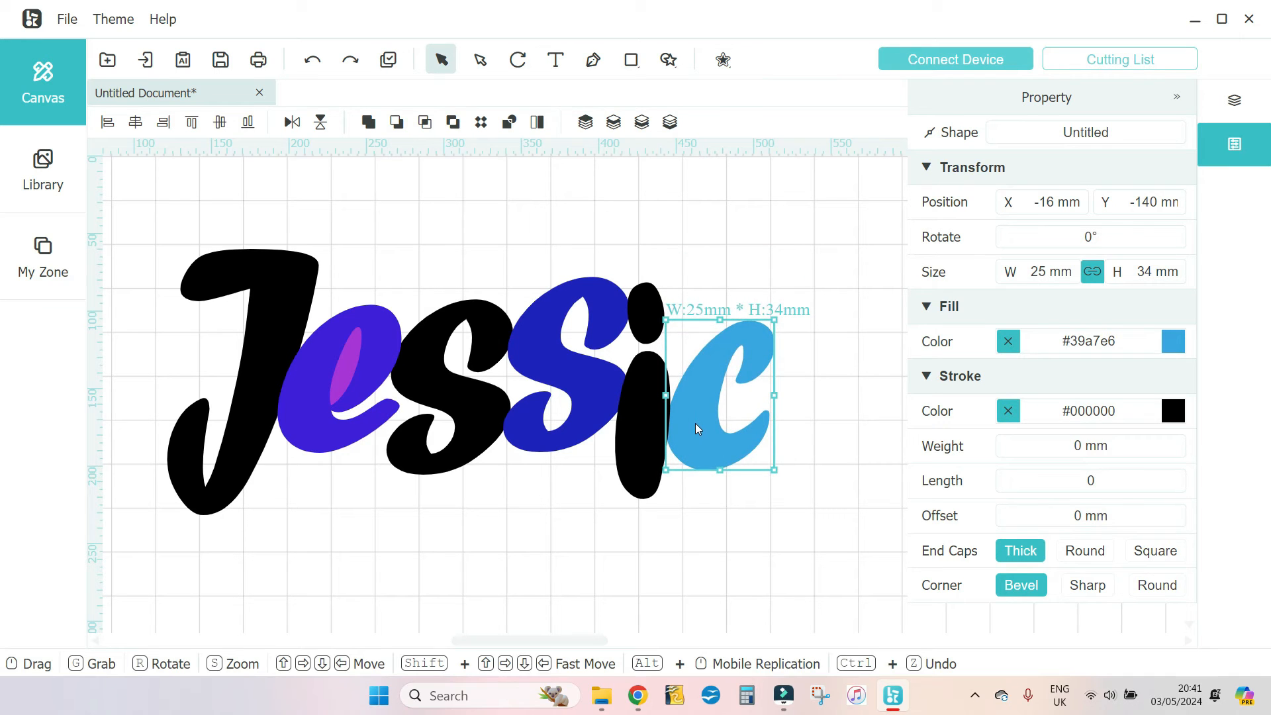
{"action": "left_click", "coordinate": [807, 427]}
- Move the grouped a with its purple inner shape so that it slightly overlaps the edge of the c
{"action": "left_click_drag", "start_coordinate": [925, 498], "coordinate": [871, 494]}
{"action": "left_click_drag", "start_coordinate": [967, 388], "coordinate": [790, 372]}
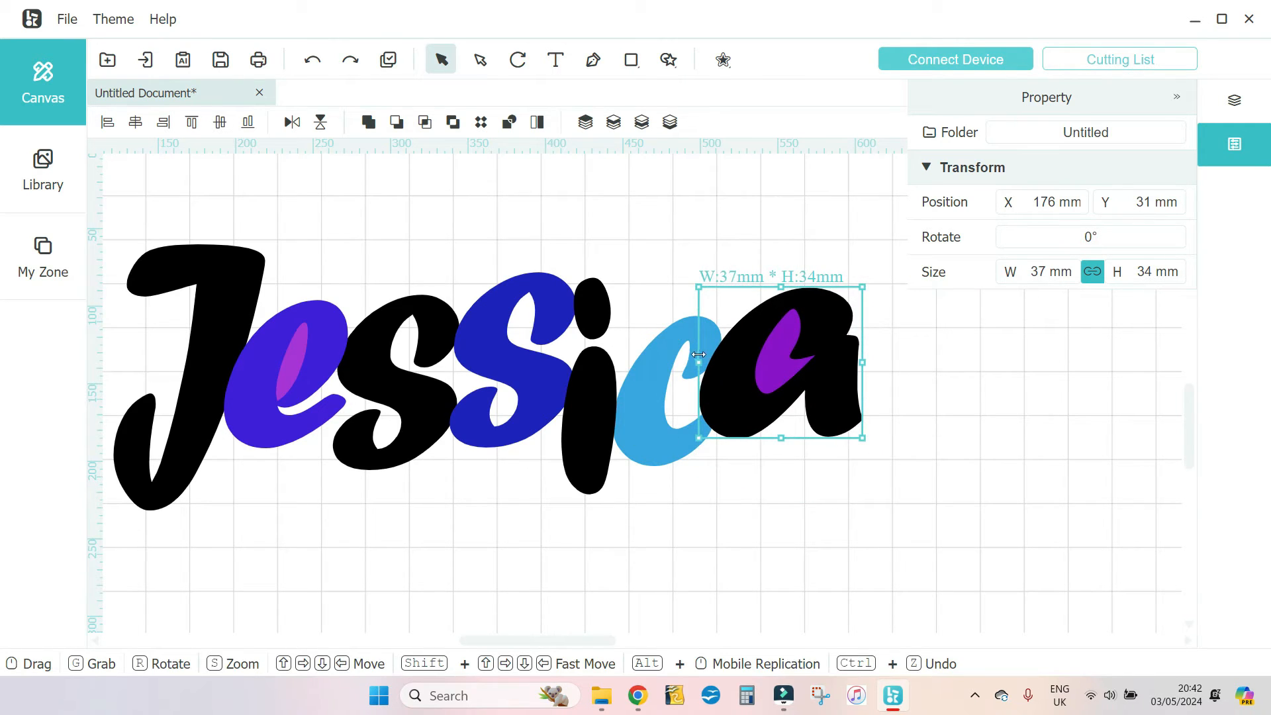
{"action": "mouse_move", "coordinate": [753, 375]}
{"action": "left_mouse_down"}
{"action": "mouse_move", "coordinate": [770, 391]}
{"action": "mouse_move", "coordinate": [768, 378]}
{"action": "left_mouse_up"}
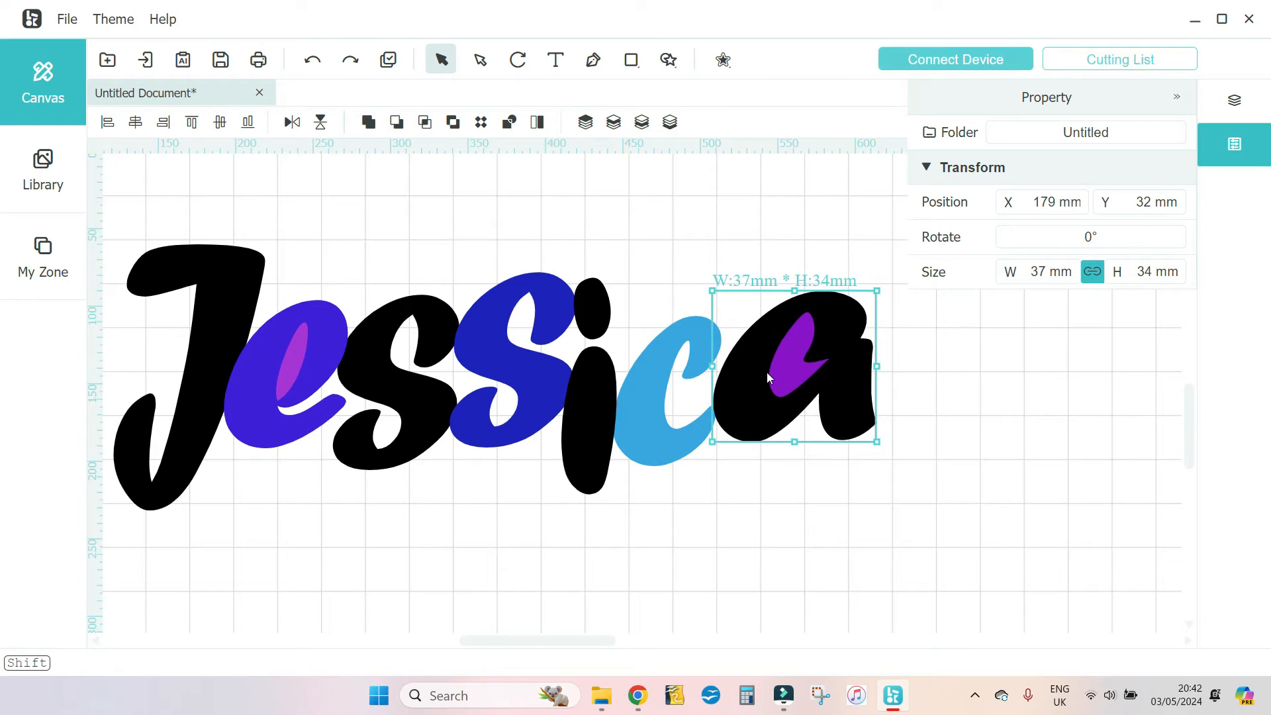
{"action": "left_click", "coordinate": [791, 485]}
{"action": "left_click_drag", "start_coordinate": [501, 557], "coordinate": [579, 545]}
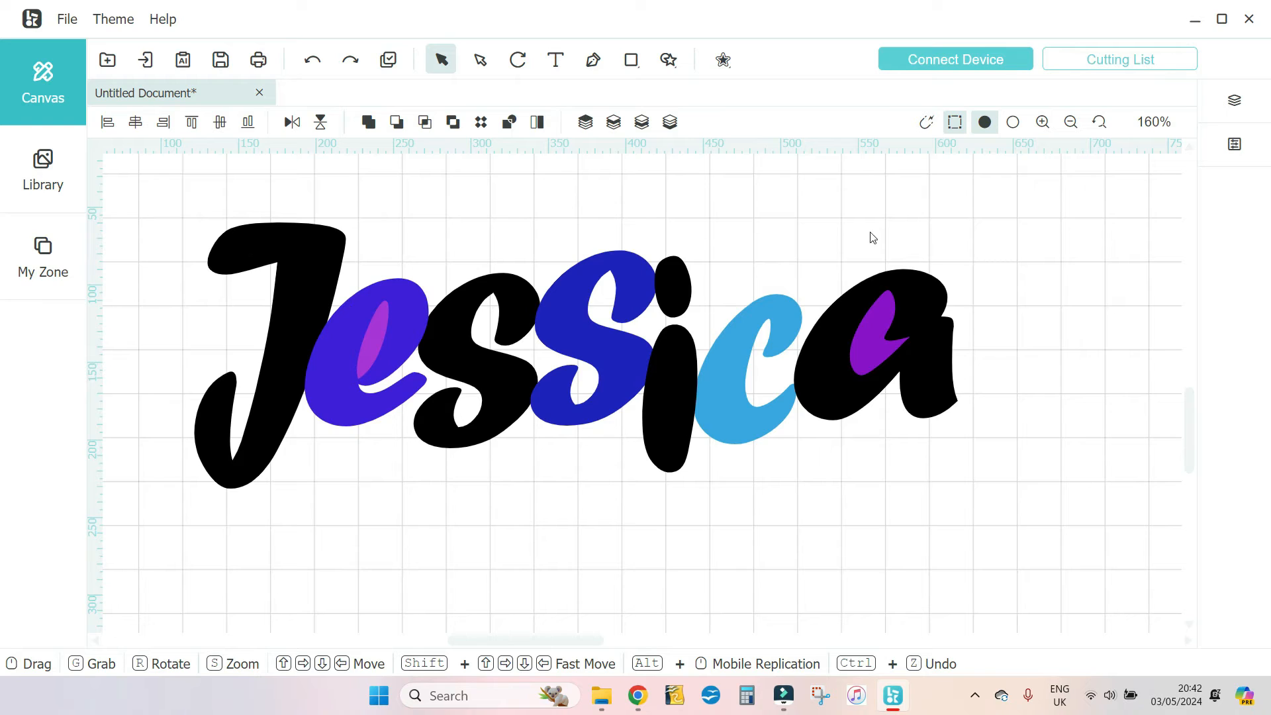
- Examine where the letters overlap in outline mode at closer zoom, and return to the normal filled display
{"action": "left_click", "coordinate": [1015, 123]}
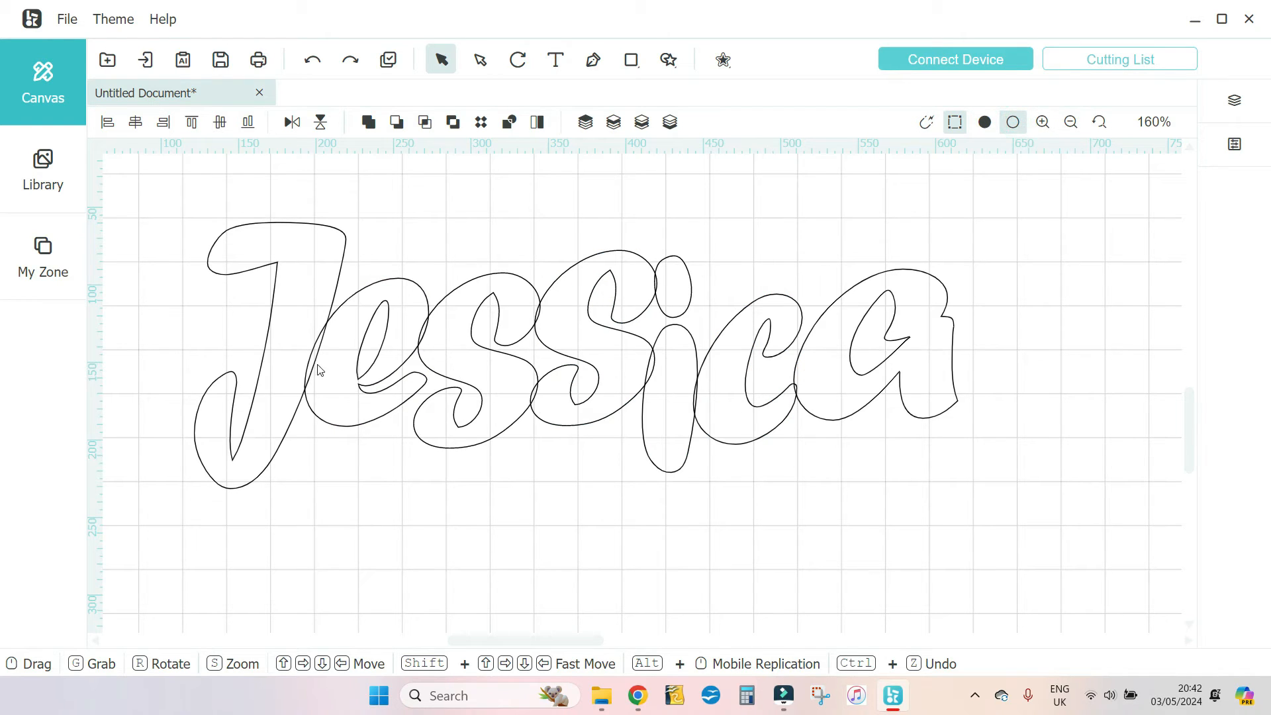
{"action": "left_click", "coordinate": [1043, 122]}
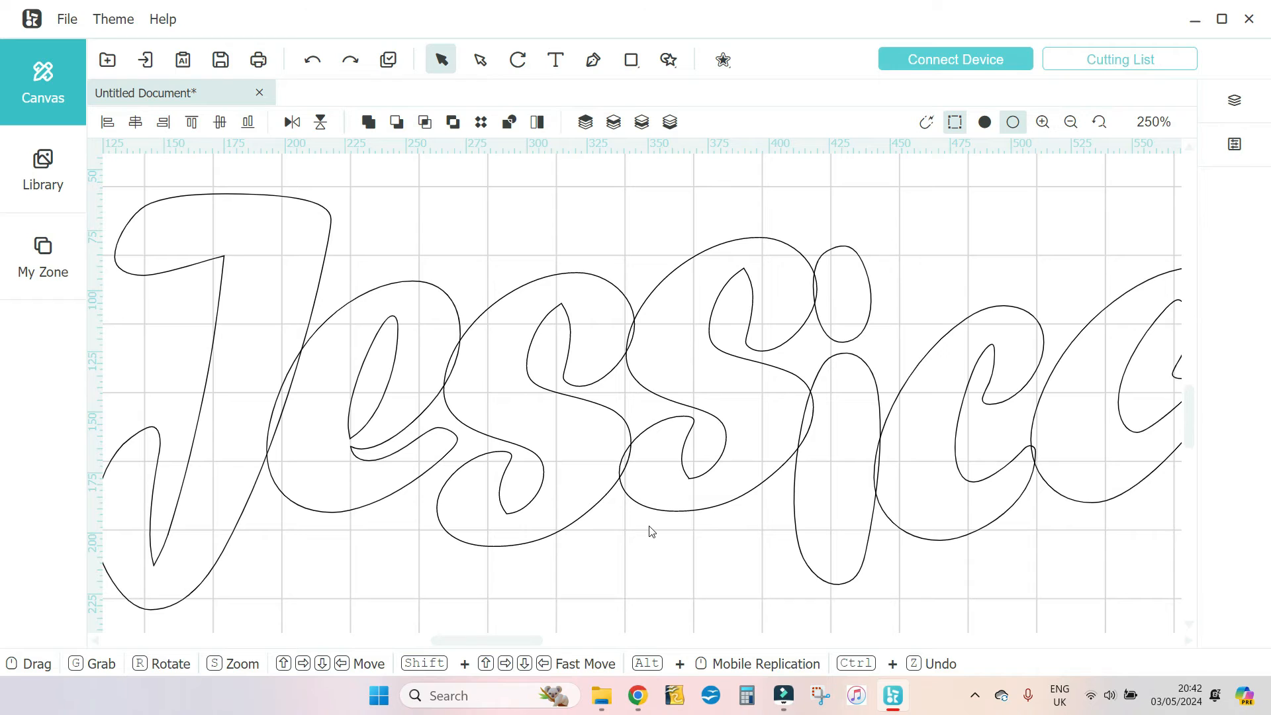
{"action": "left_click", "coordinate": [1071, 122]}
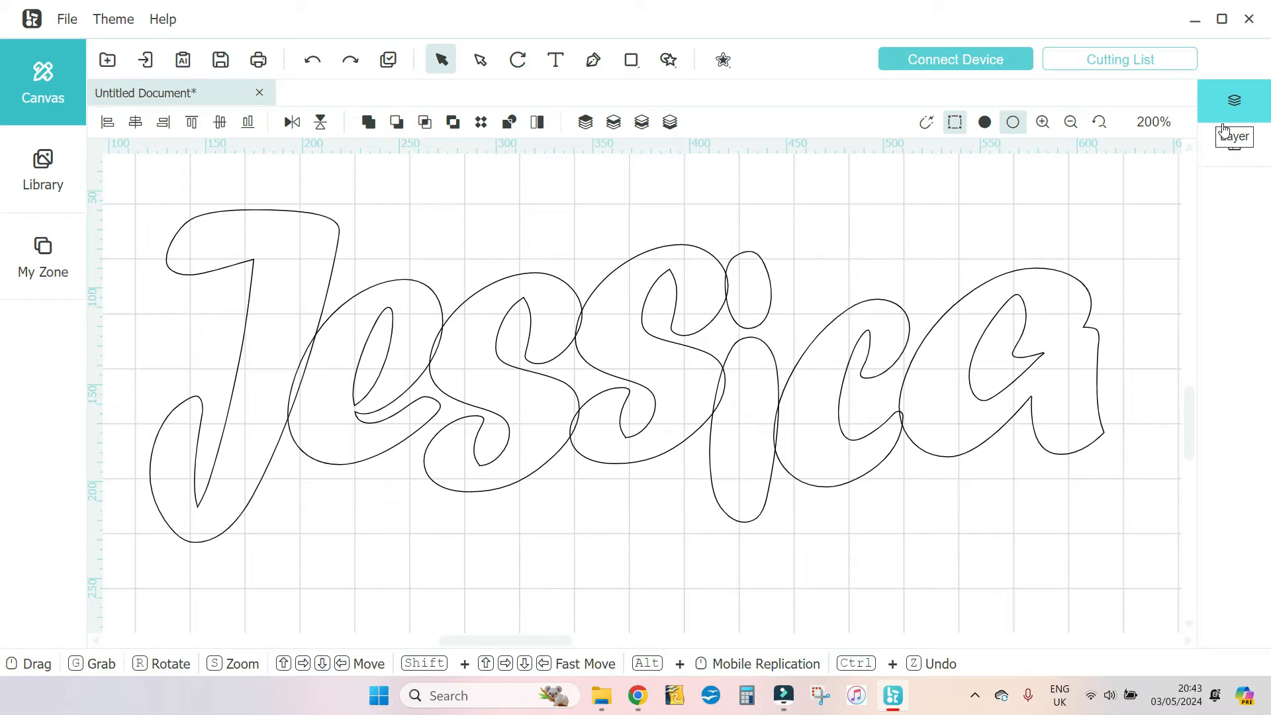
{"action": "left_click", "coordinate": [992, 133]}
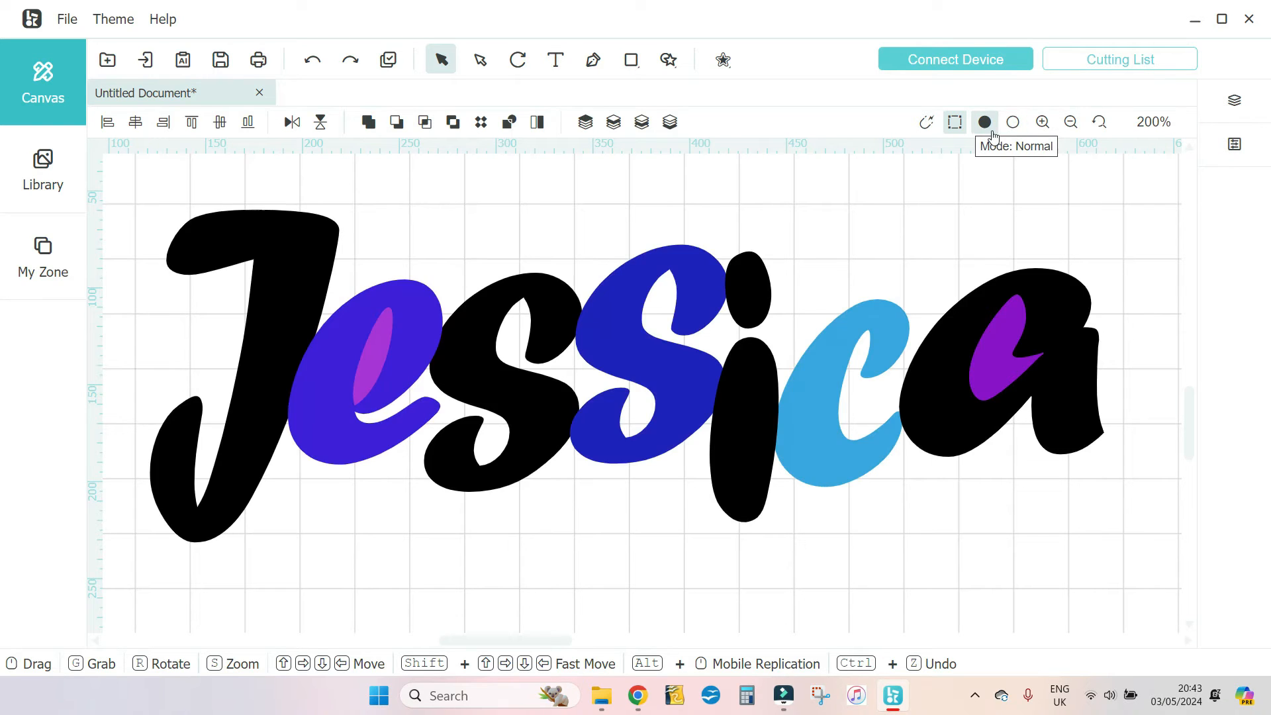
- Ungroup the a and the e so their purple inner shapes are separate from the letter bodies
{"action": "left_click", "coordinate": [977, 384]}
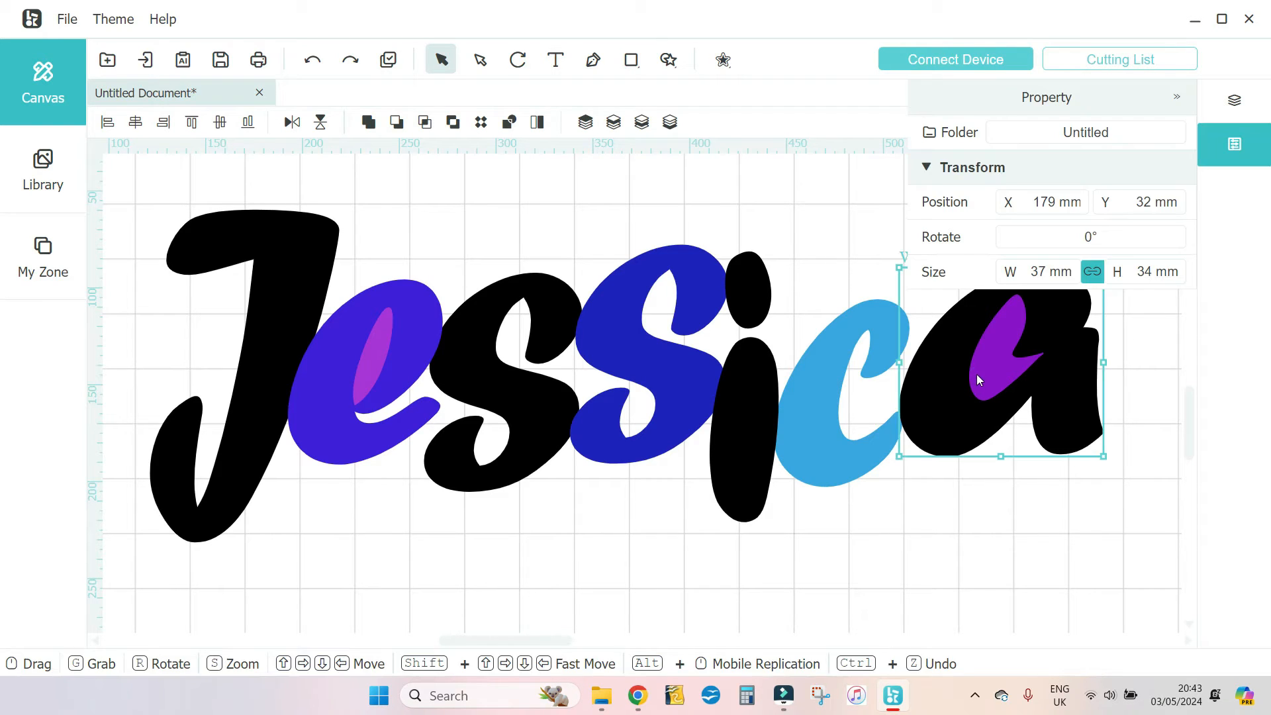
{"action": "right_click", "coordinate": [1010, 361]}
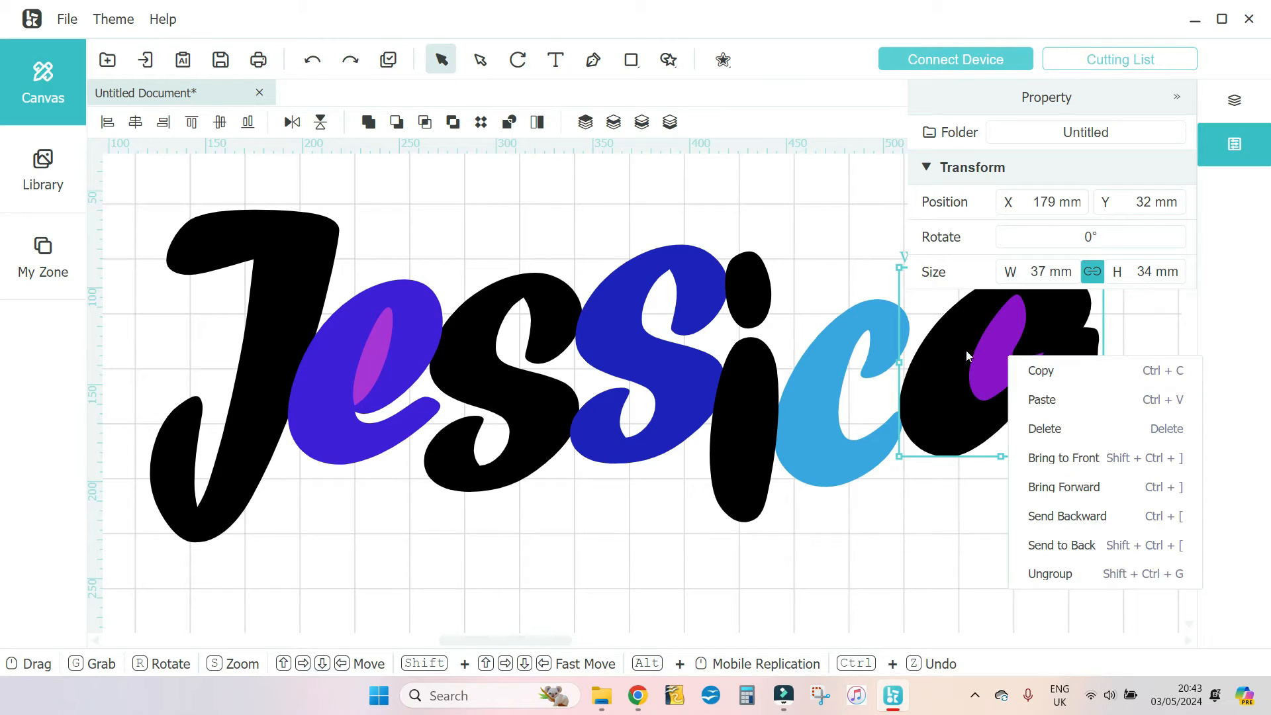
{"action": "left_click", "coordinate": [1064, 579]}
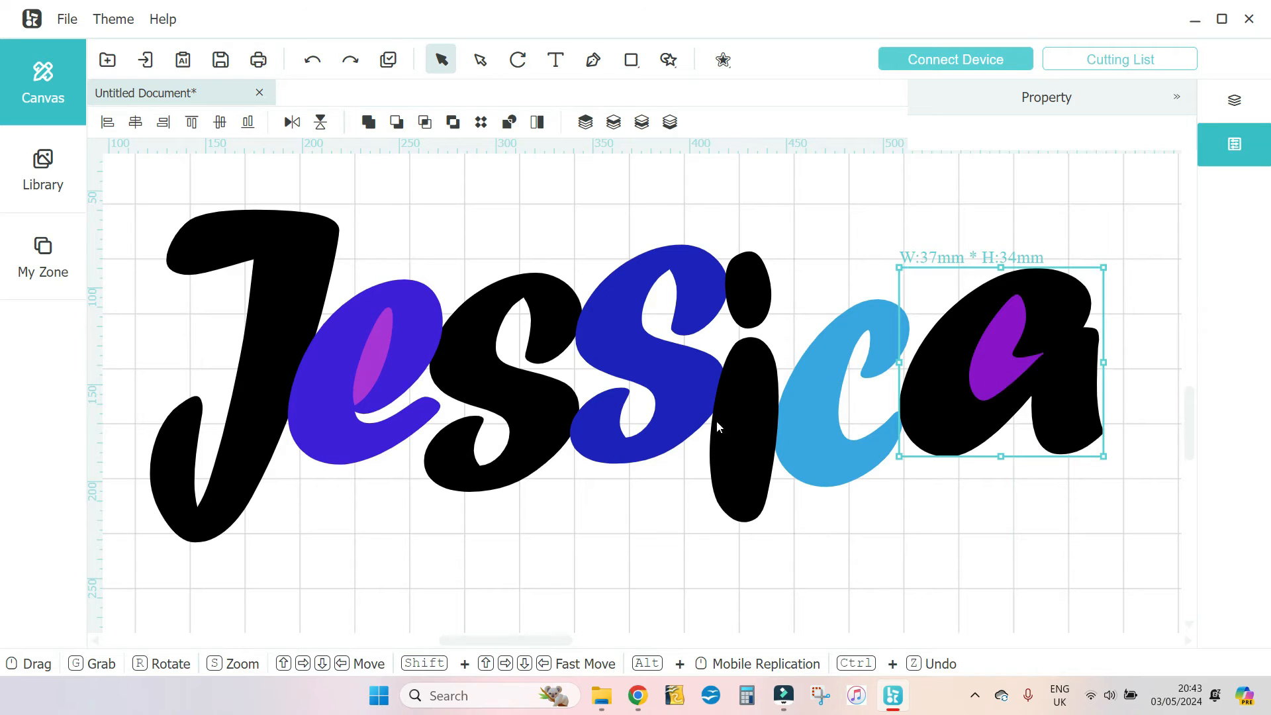
{"action": "left_click", "coordinate": [362, 346]}
{"action": "right_click", "coordinate": [362, 345]}
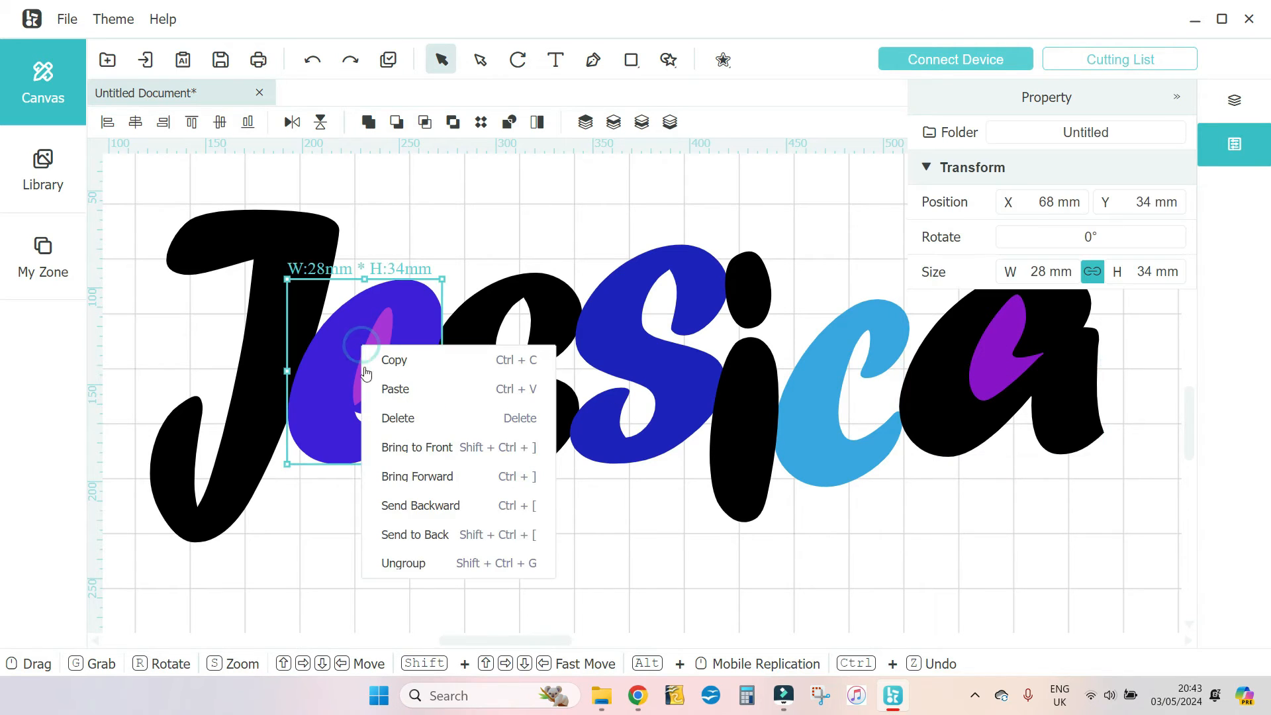
{"action": "left_click", "coordinate": [417, 565]}
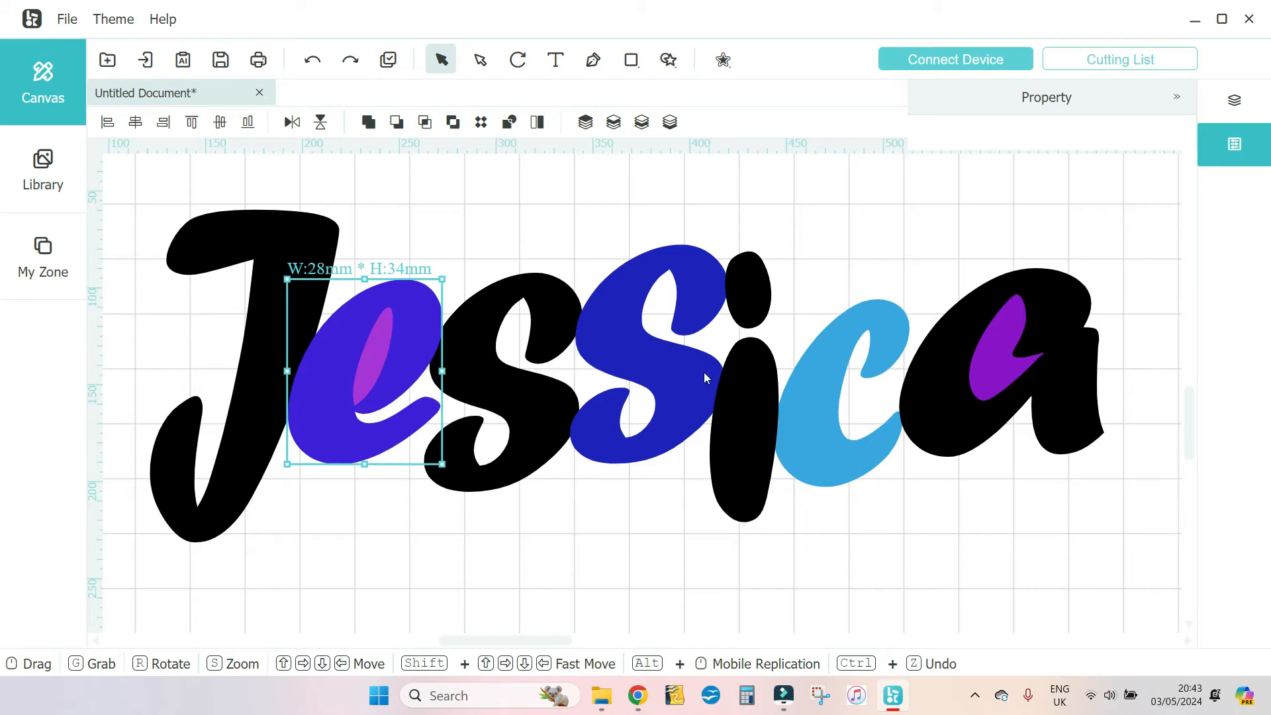
{"action": "left_click", "coordinate": [758, 375]}
{"action": "left_click", "coordinate": [746, 284]}
{"action": "left_click", "coordinate": [820, 199]}
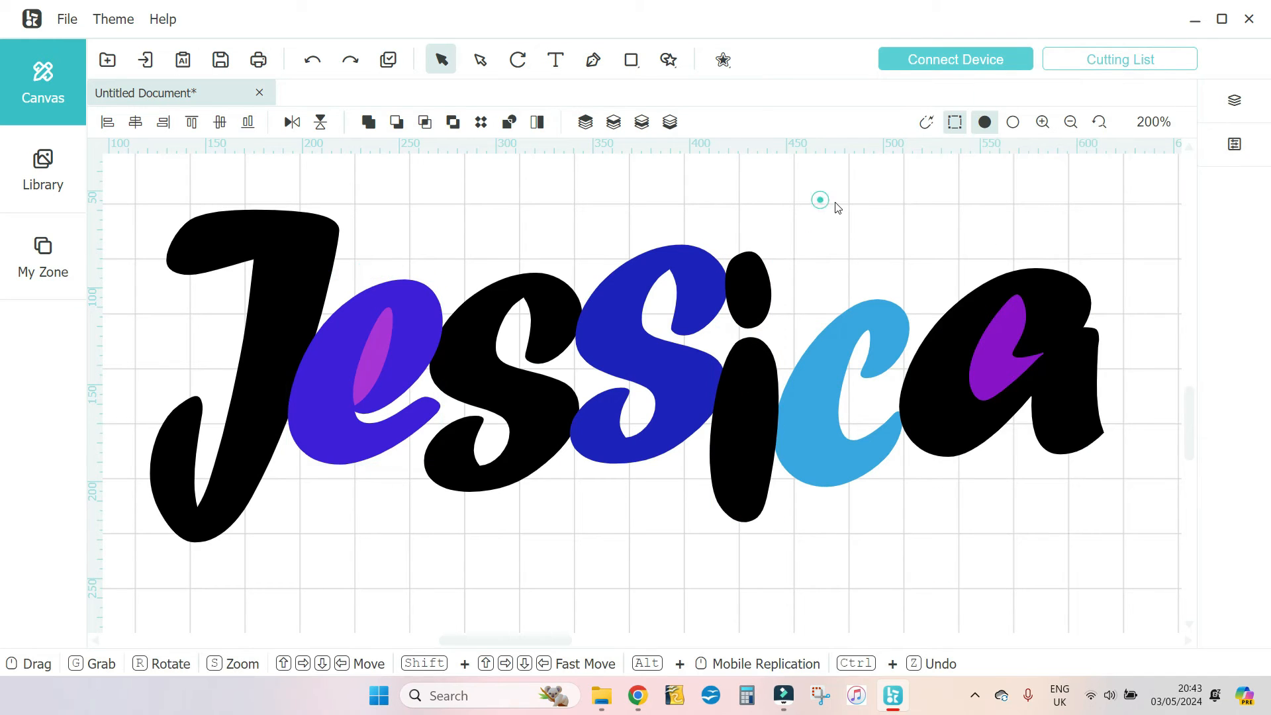
- Unite the J, e, both s letters, i stem and dot, c and a into one shape, excluding the two purple inner shapes
{"action": "left_click", "coordinate": [1235, 100]}
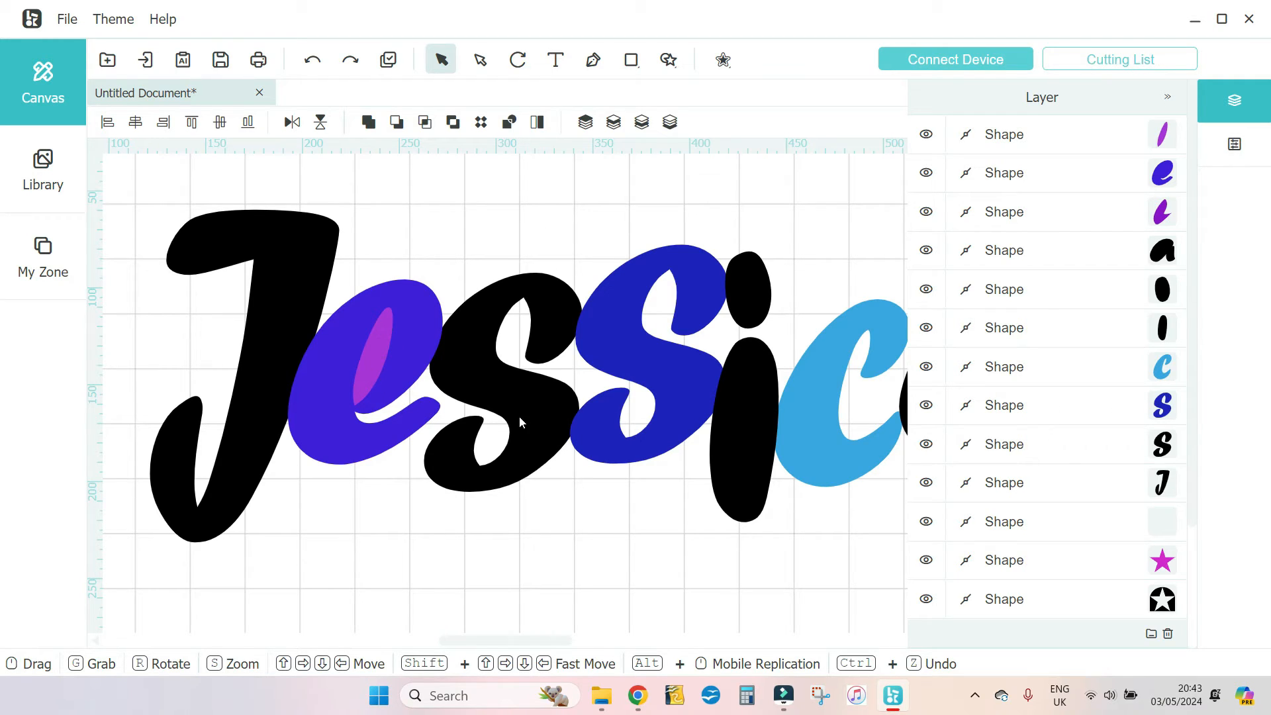
{"action": "left_click", "coordinate": [1069, 485]}
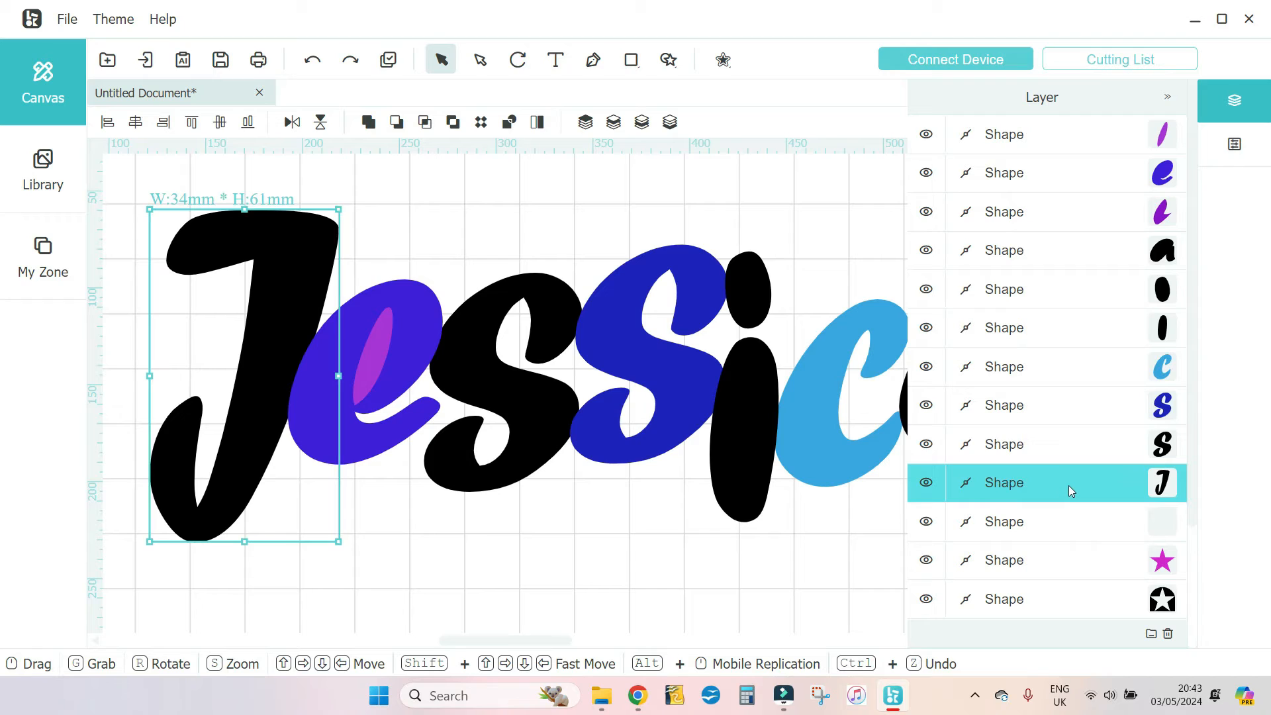
{"action": "left_click", "coordinate": [1080, 453], "text": "shift"}
{"action": "left_click", "coordinate": [1101, 400], "text": "shift"}
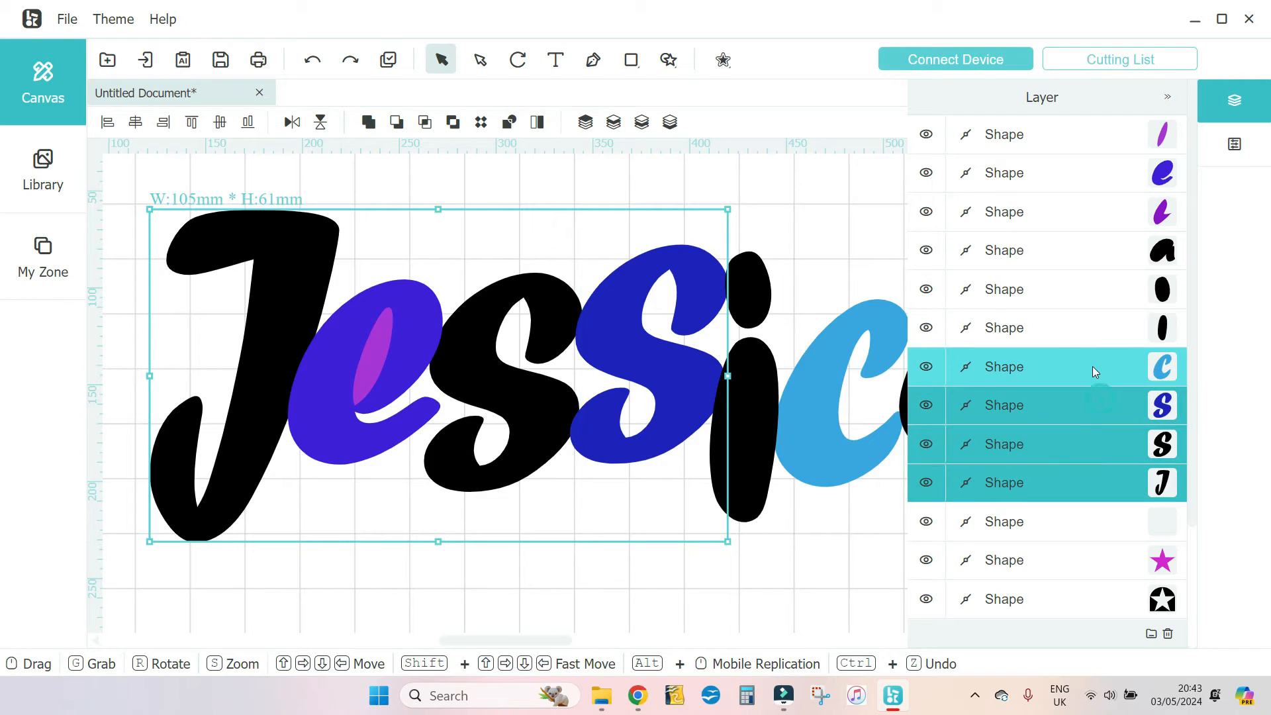
{"action": "left_click", "coordinate": [1096, 330], "text": "shift"}
{"action": "left_click", "coordinate": [1075, 301], "text": "shift"}
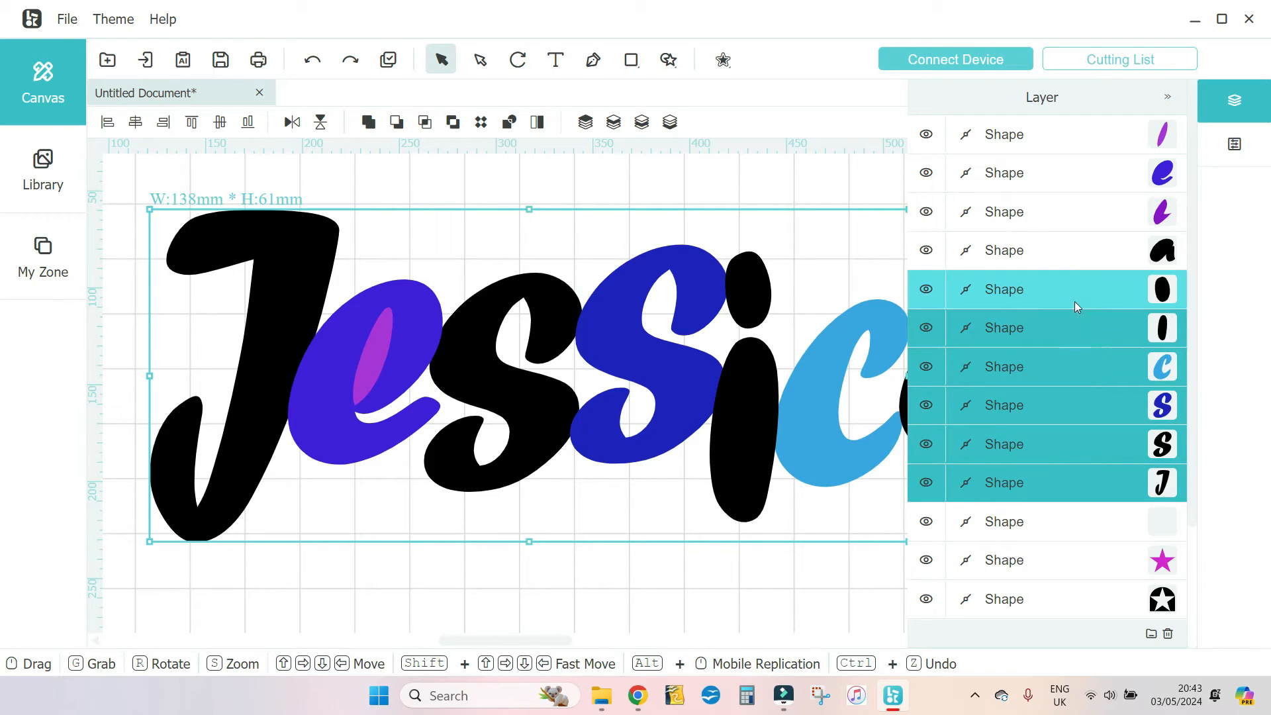
{"action": "left_click", "coordinate": [1094, 252], "text": "shift"}
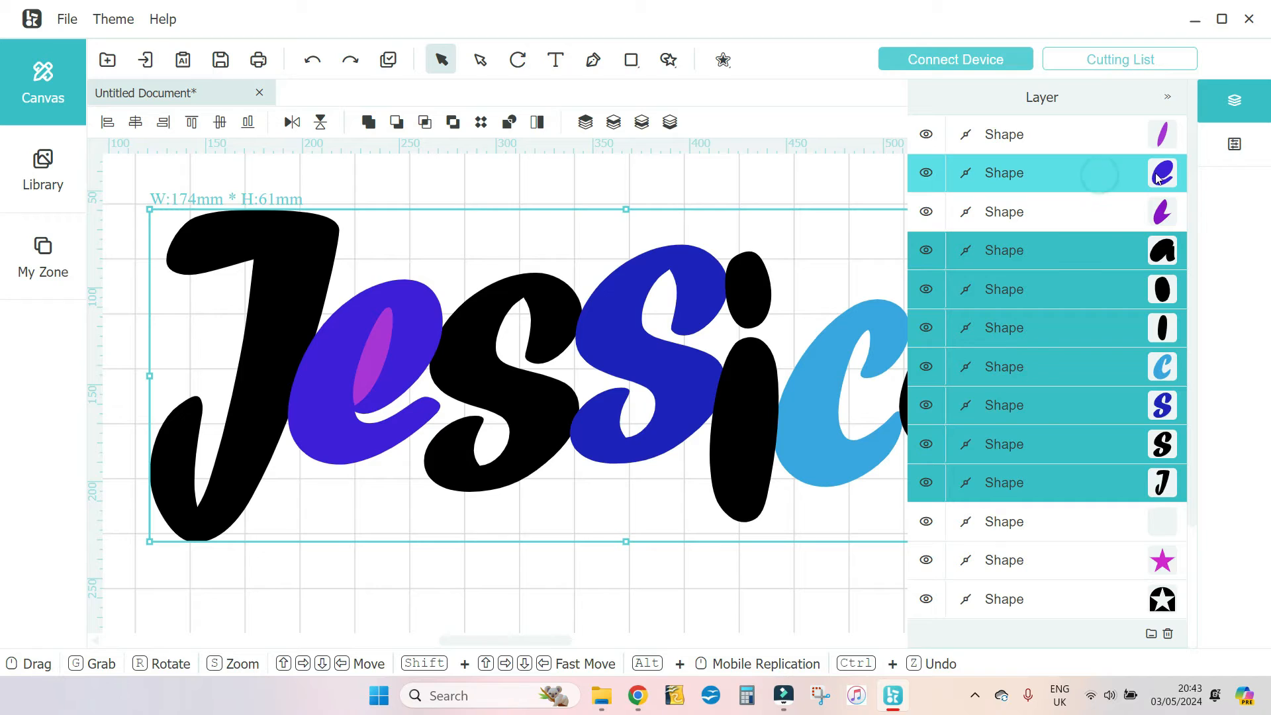
{"action": "left_click", "coordinate": [1099, 176], "text": "shift"}
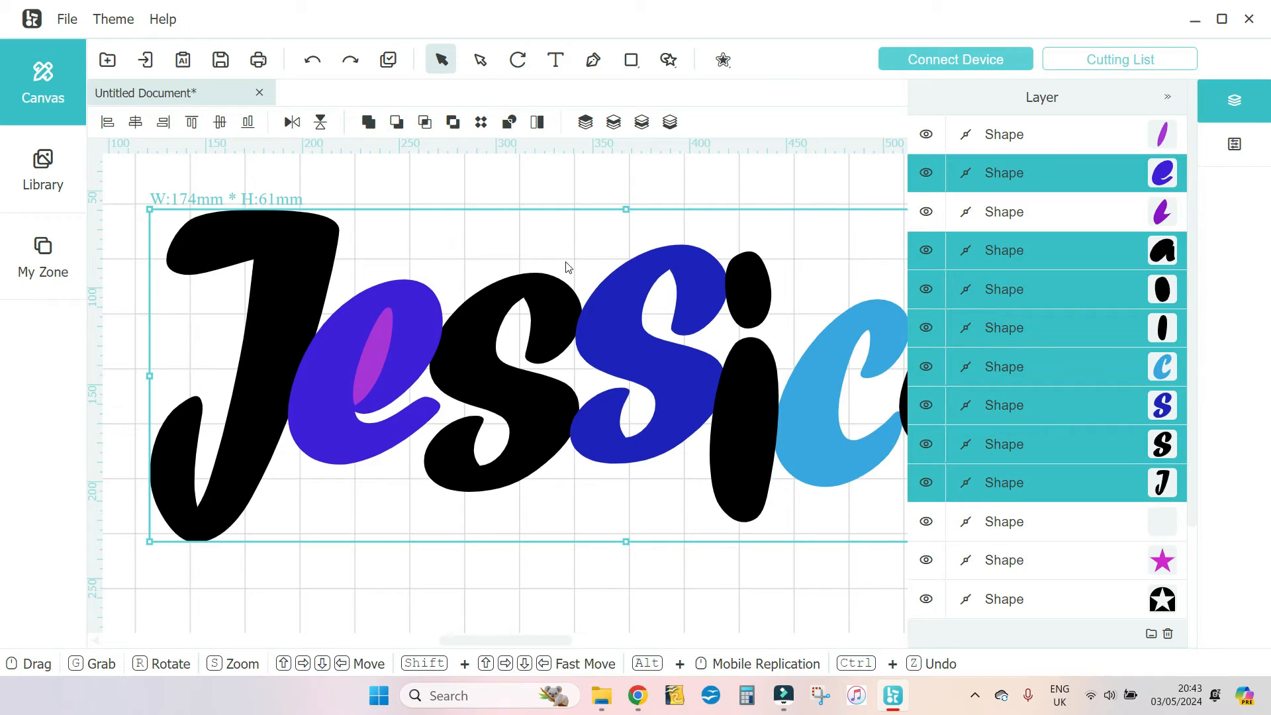
{"action": "left_click", "coordinate": [367, 132]}
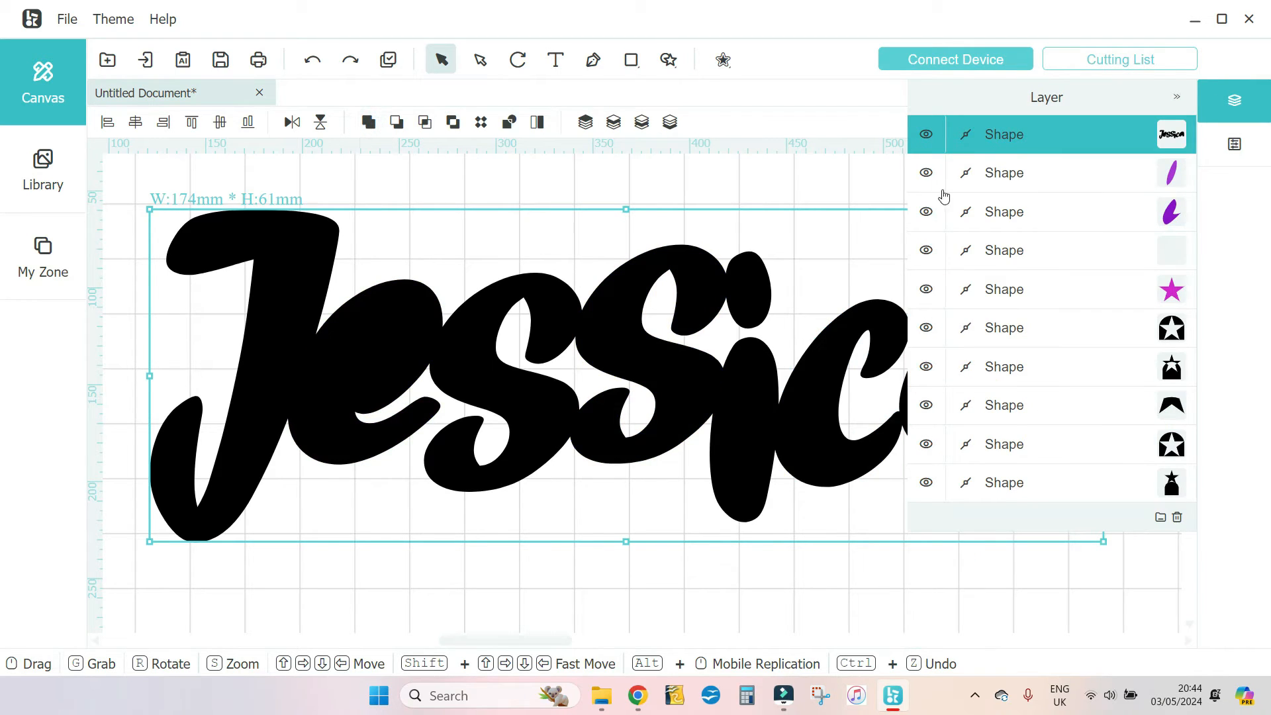
- Move the united word below the two purple inner shapes in the layer order and display the design in outline mode
{"action": "left_click", "coordinate": [1124, 137]}
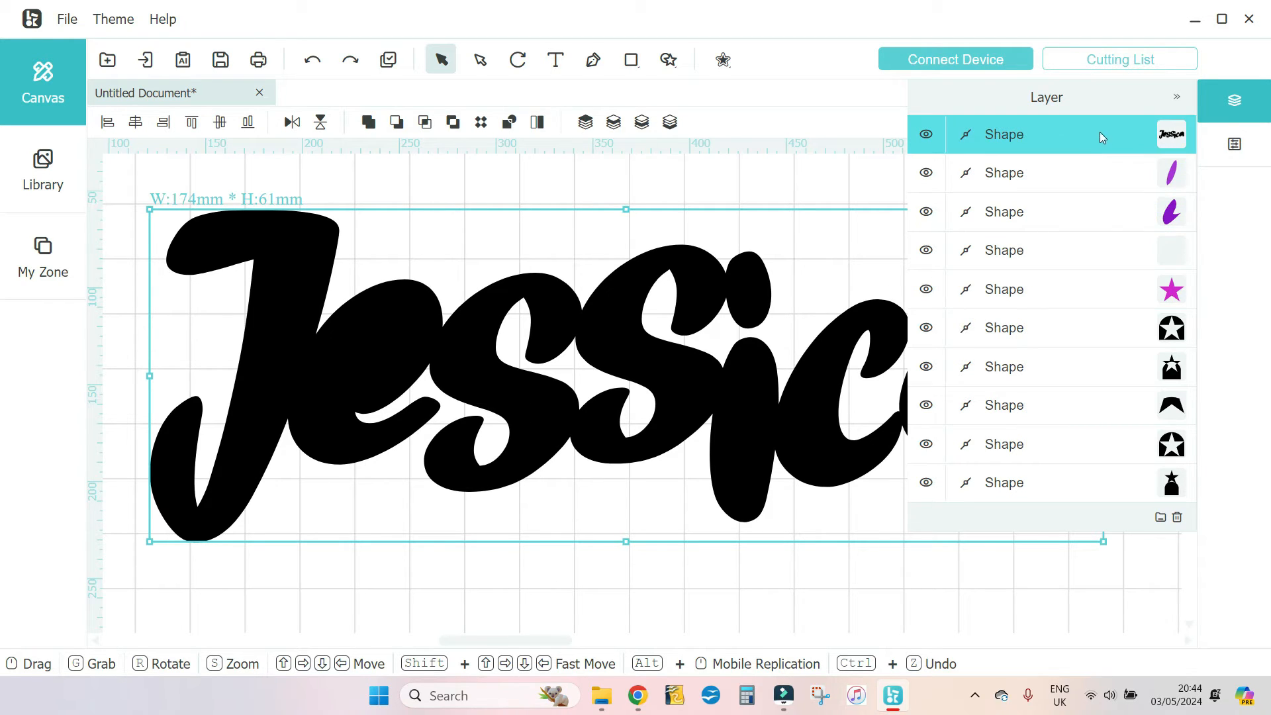
{"action": "left_click_drag", "start_coordinate": [1117, 138], "coordinate": [1123, 236]}
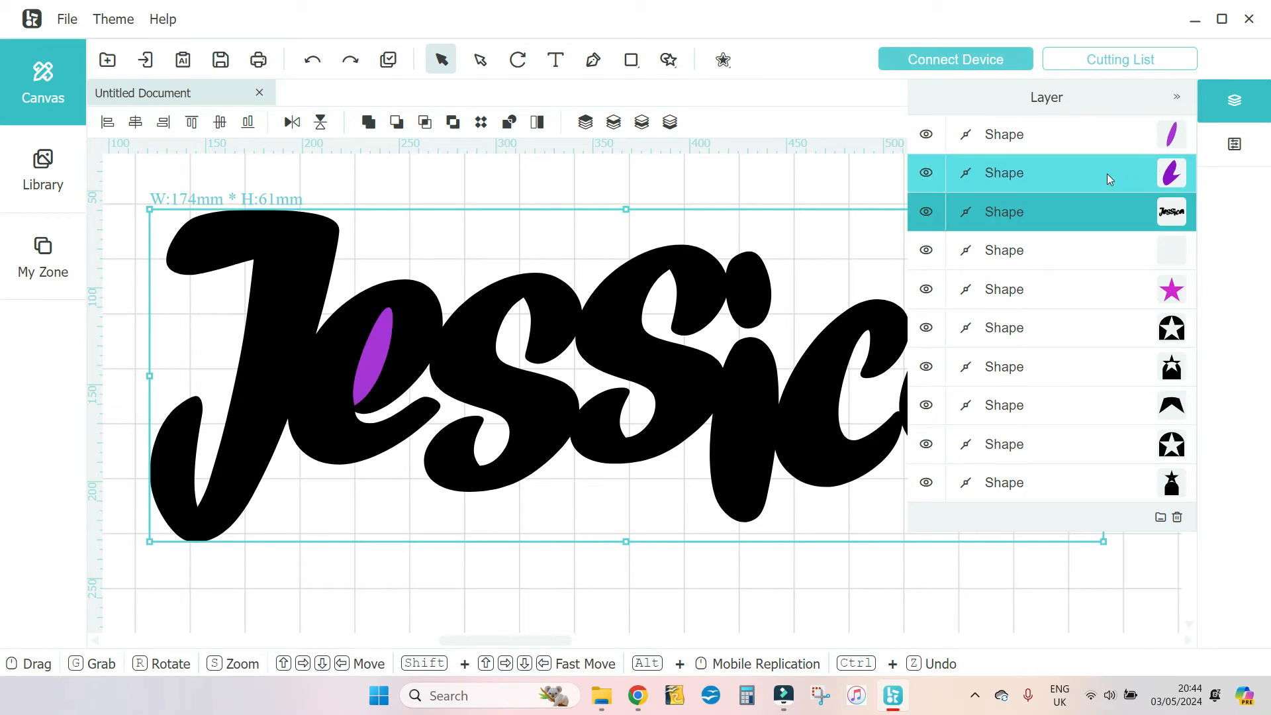
{"action": "left_click", "coordinate": [968, 568]}
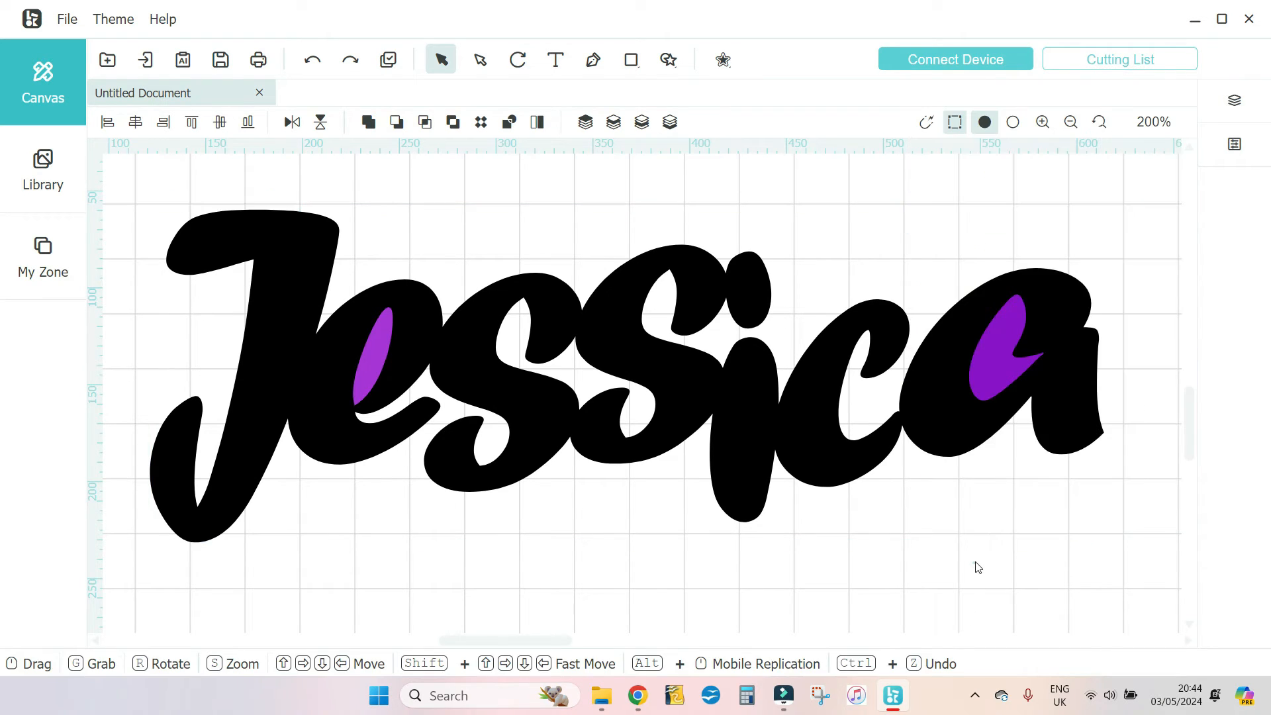
{"action": "left_click", "coordinate": [1011, 125]}
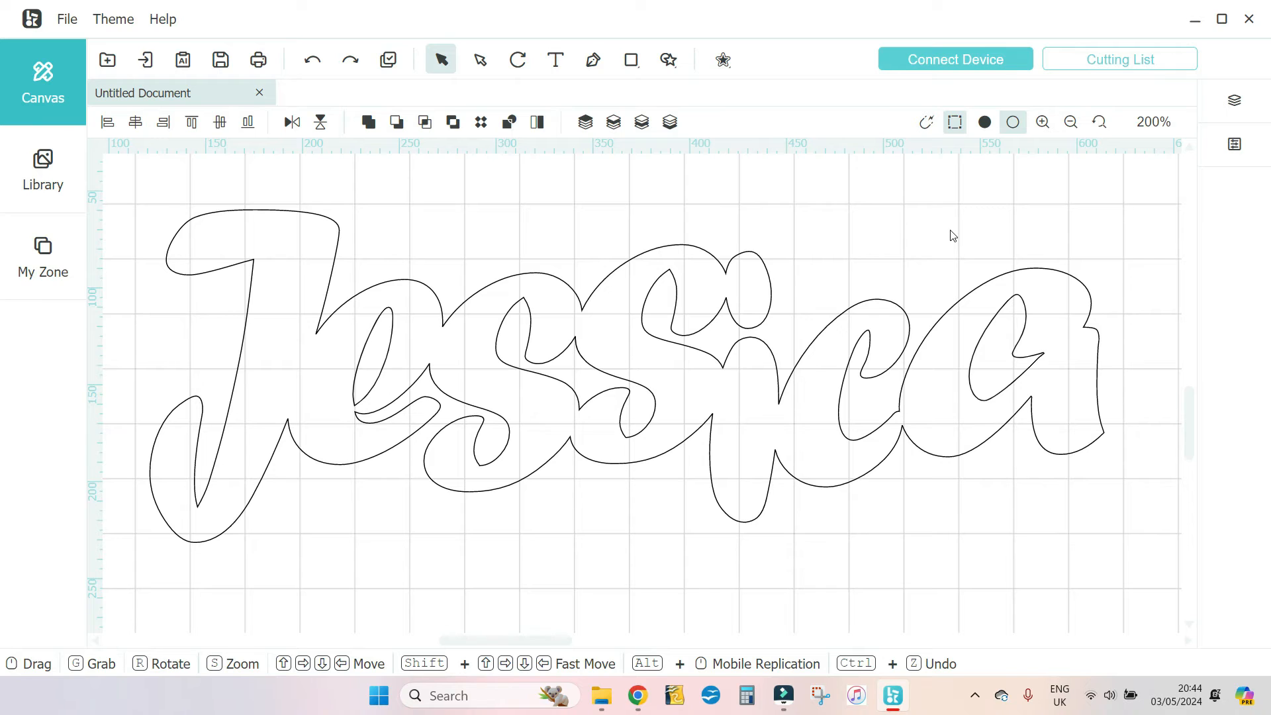
- Add the same name in lowercase as a new text below the united word and enlarge it to about 49 × 13 mm
{"action": "scroll", "coordinate": [972, 304], "scroll_direction": "down", "scroll_amount": 1}
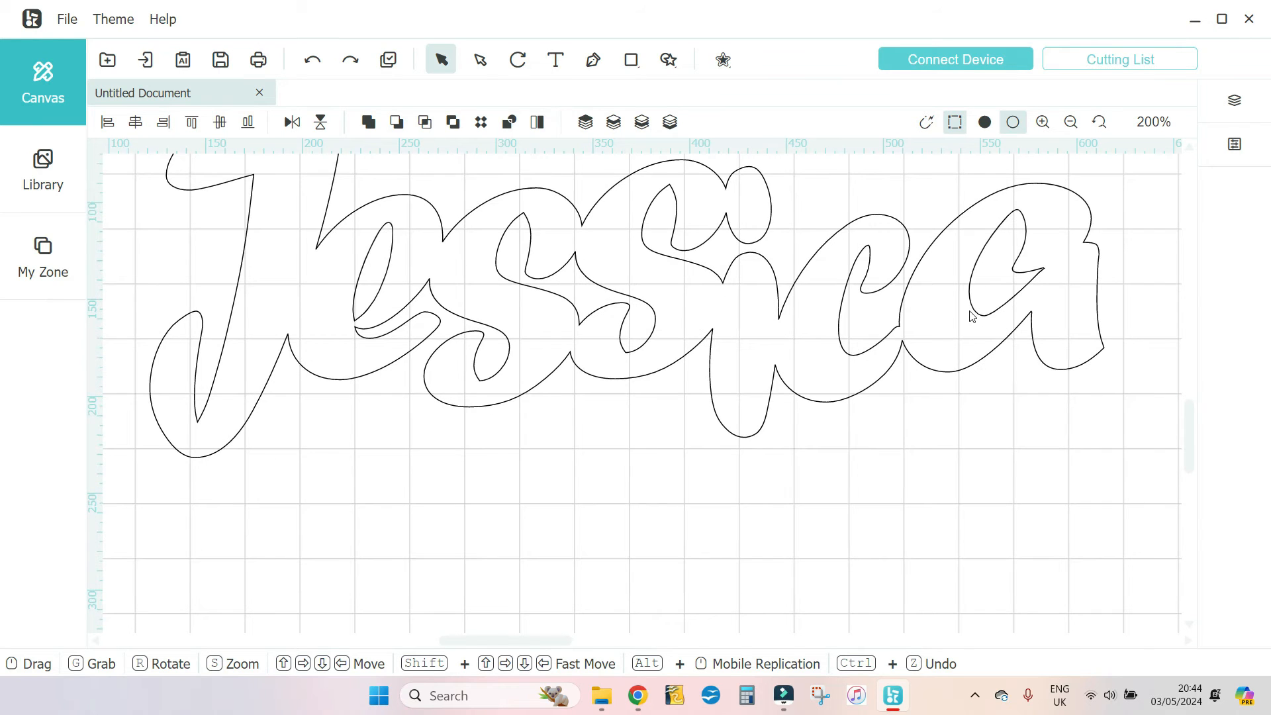
{"action": "scroll", "coordinate": [907, 284], "scroll_direction": "down", "scroll_amount": 1}
{"action": "left_click", "coordinate": [555, 59]}
{"action": "left_click", "coordinate": [478, 433]}
{"action": "type", "text": "jessica"}
{"action": "key", "text": "Return"}
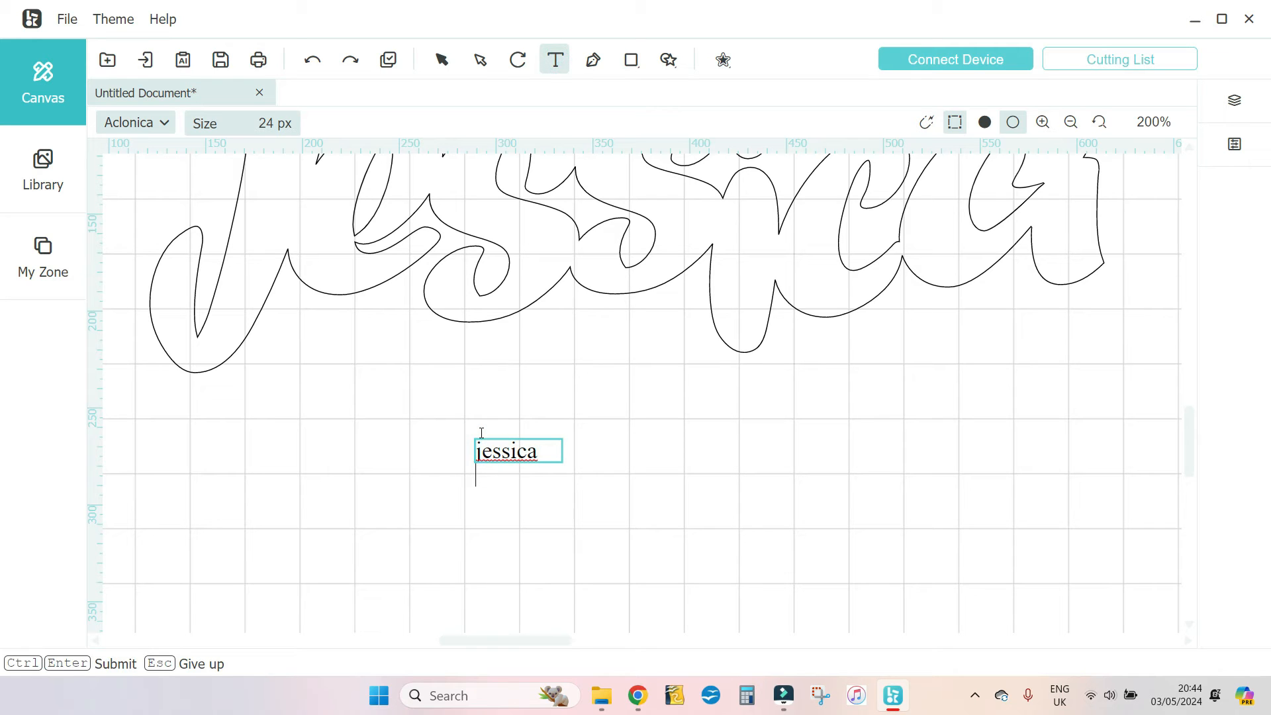
{"action": "key", "text": "ctrl+Return"}
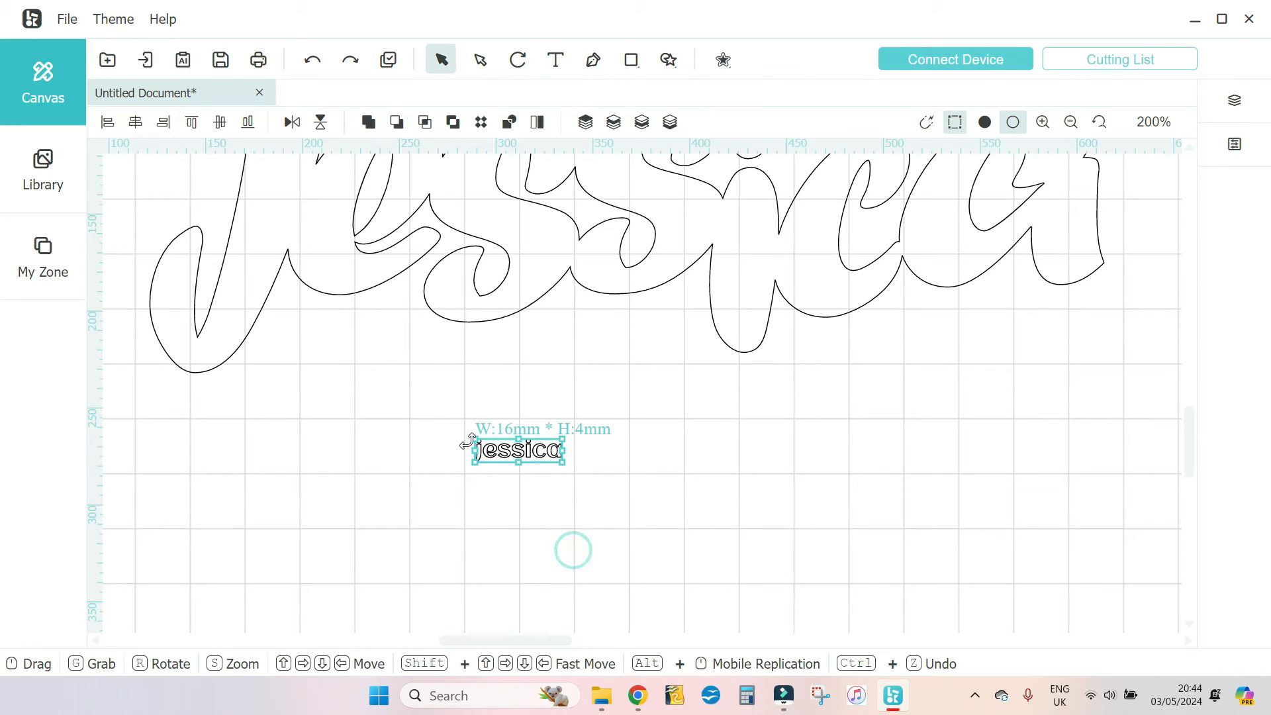
{"action": "left_click_drag", "start_coordinate": [309, 393], "coordinate": [371, 424]}
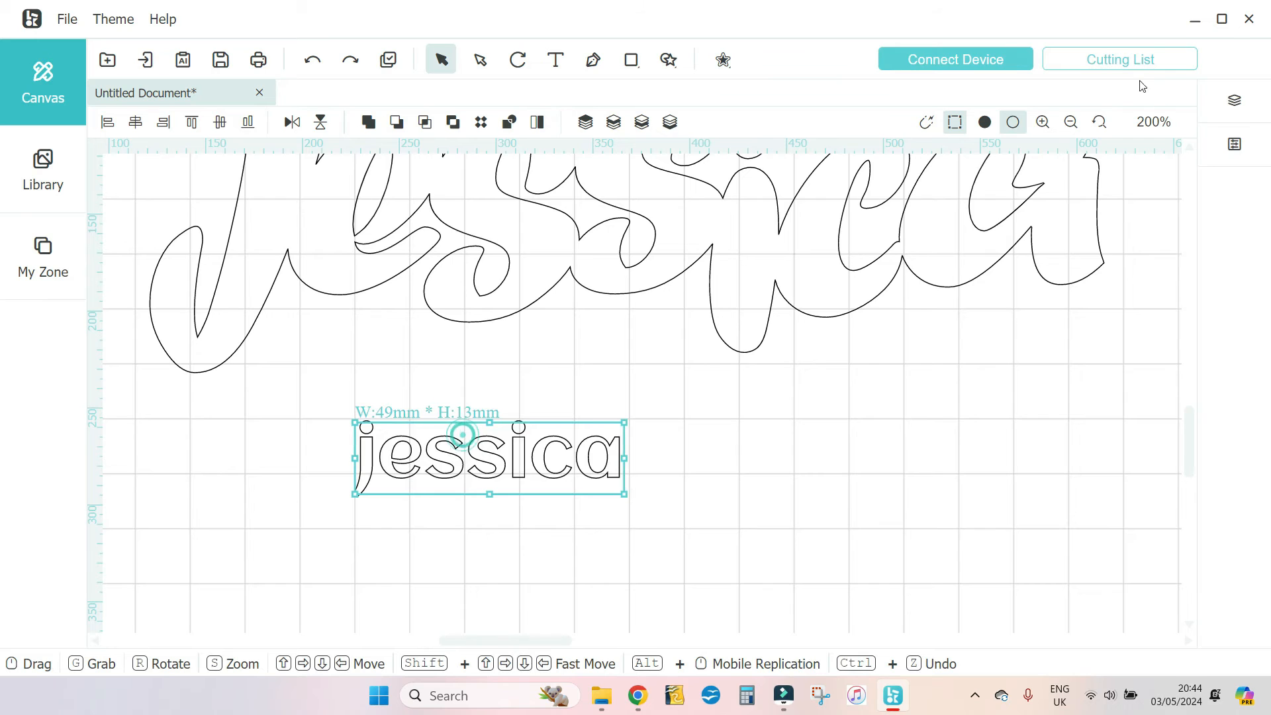
- Change the font of the new lowercase text to the system font Amalfi Coast
{"action": "left_click", "coordinate": [1234, 100]}
{"action": "left_click", "coordinate": [1234, 144]}
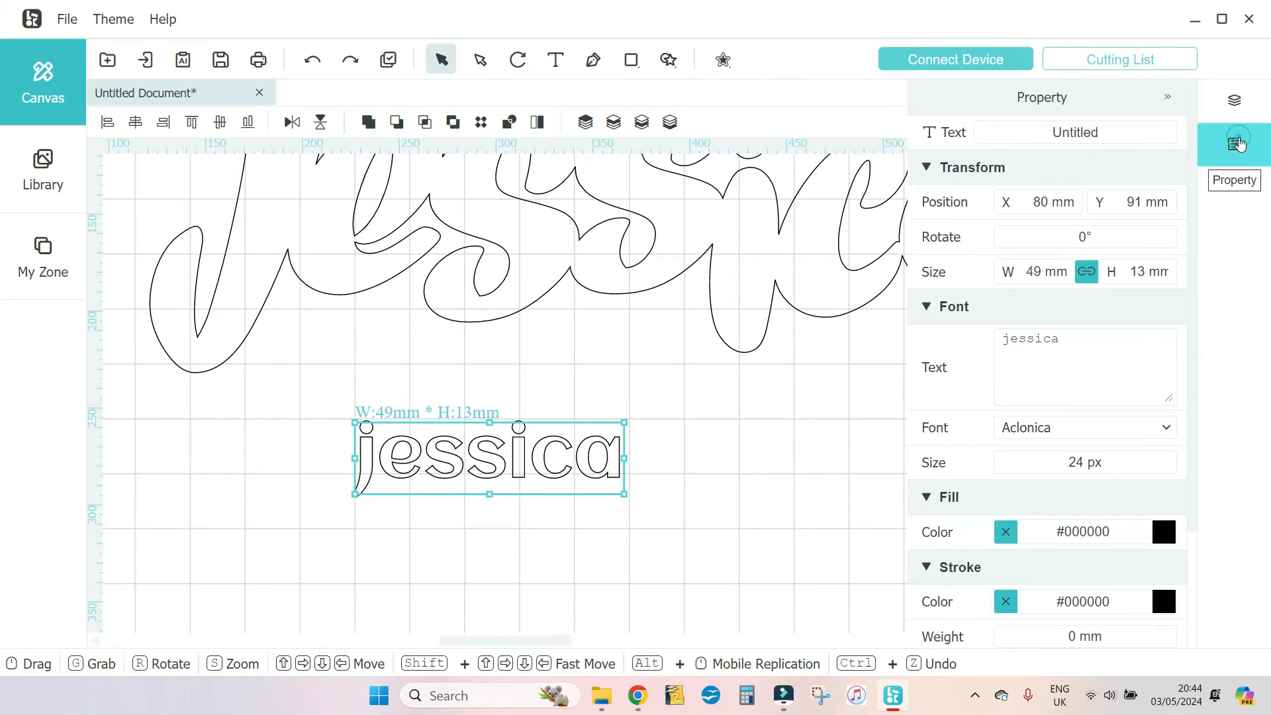
{"action": "left_click", "coordinate": [1169, 430]}
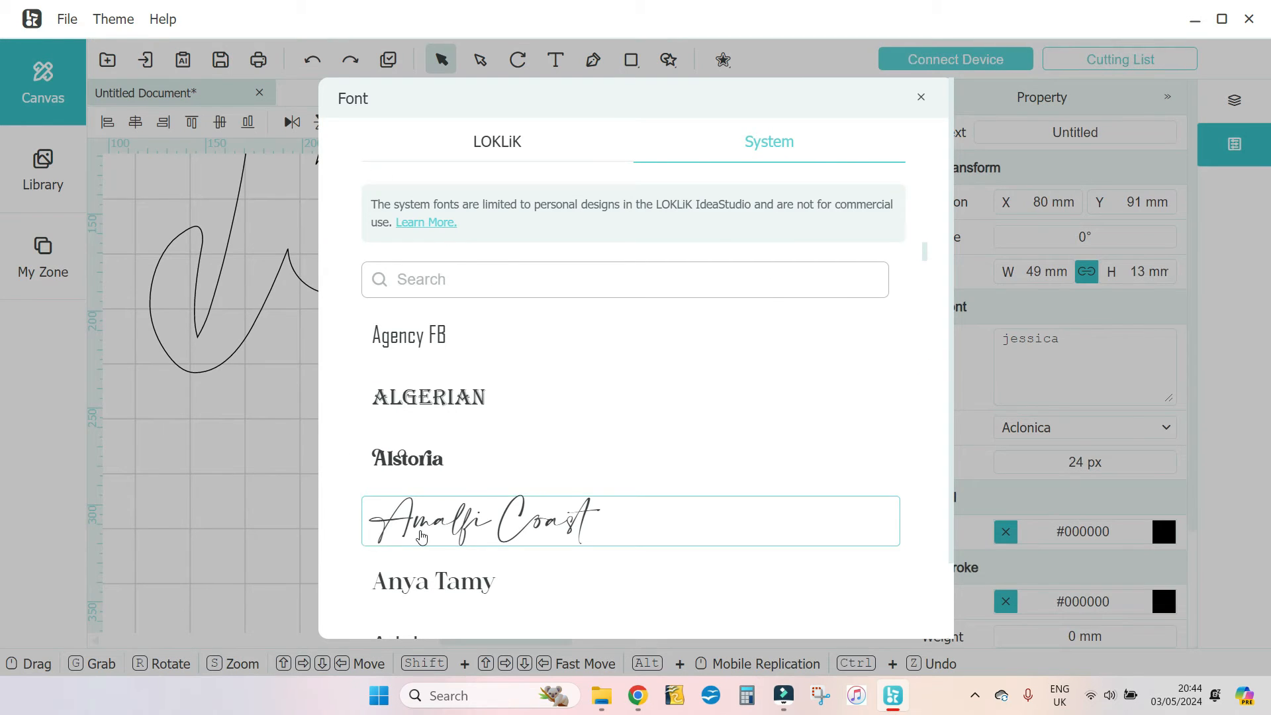
{"action": "left_click", "coordinate": [472, 525]}
- Enlarge the script text to about 154 × 38 mm and move it further down, clear of the united word above
{"action": "left_click_drag", "start_coordinate": [647, 494], "coordinate": [927, 594]}
{"action": "left_click_drag", "start_coordinate": [364, 416], "coordinate": [207, 384]}
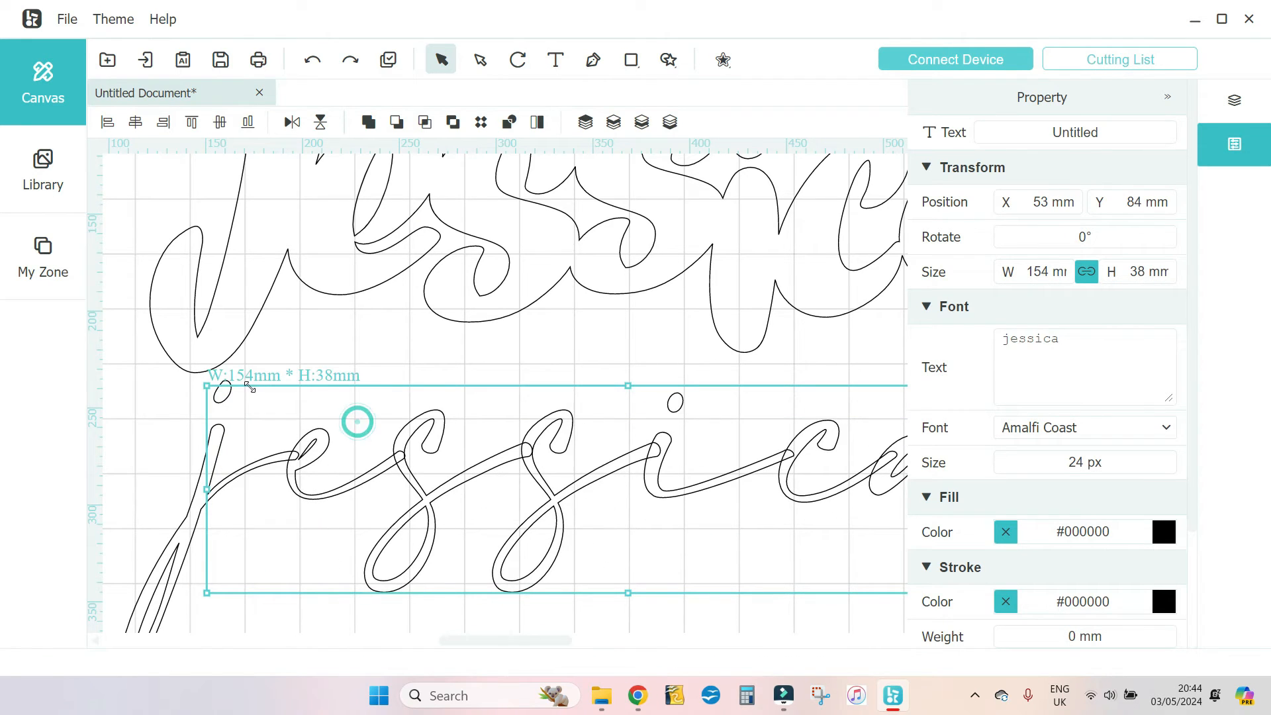
{"action": "left_click", "coordinate": [518, 357]}
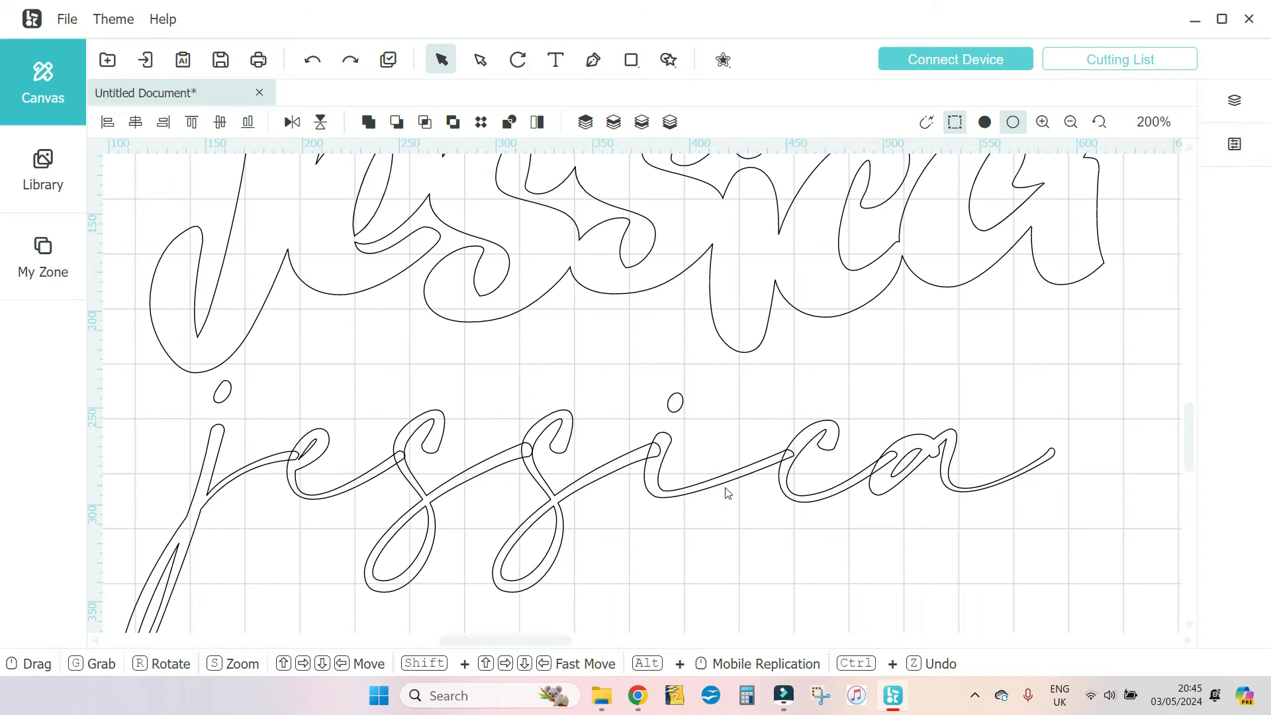
{"action": "scroll", "coordinate": [755, 480], "scroll_direction": "down", "scroll_amount": 3}
{"action": "left_click_drag", "start_coordinate": [576, 315], "coordinate": [580, 444]}
{"action": "left_click", "coordinate": [586, 562]}
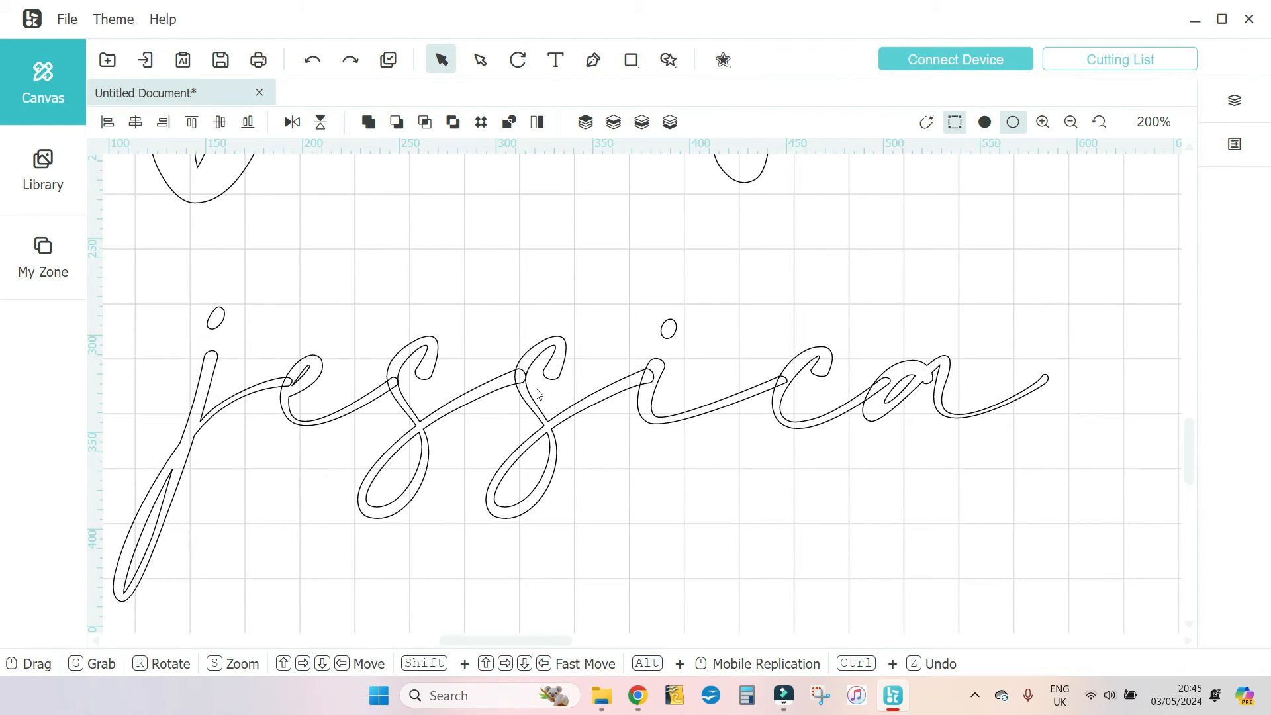
- Compare the script text in filled and outline display, then split it into one joined word body and separate inner shapes and dots
{"action": "left_click", "coordinate": [986, 123]}
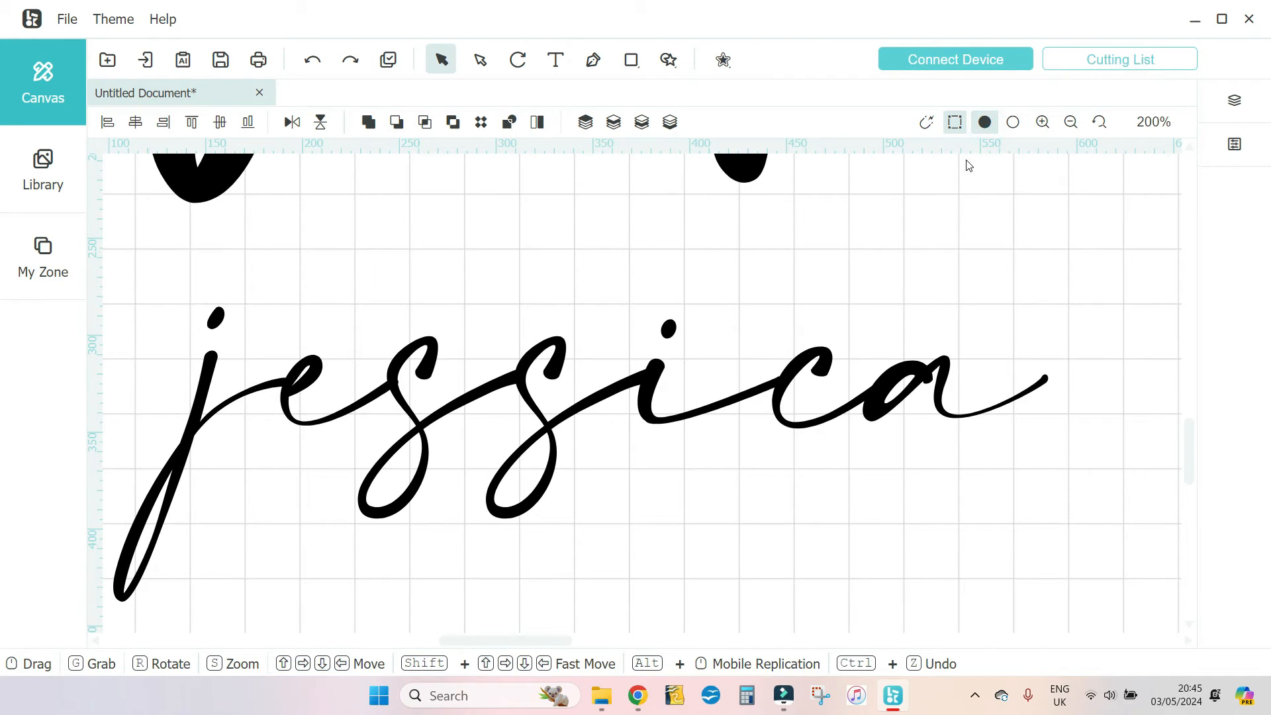
{"action": "left_click", "coordinate": [1014, 124]}
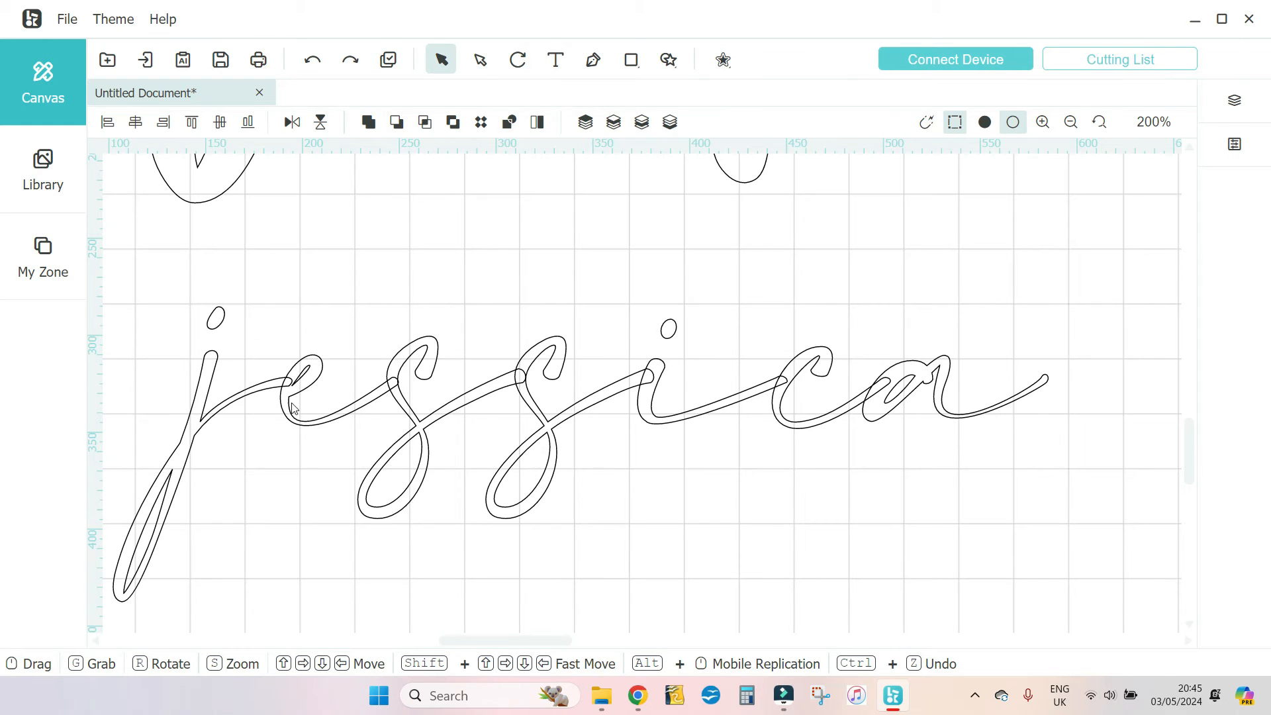
{"action": "left_click", "coordinate": [361, 413]}
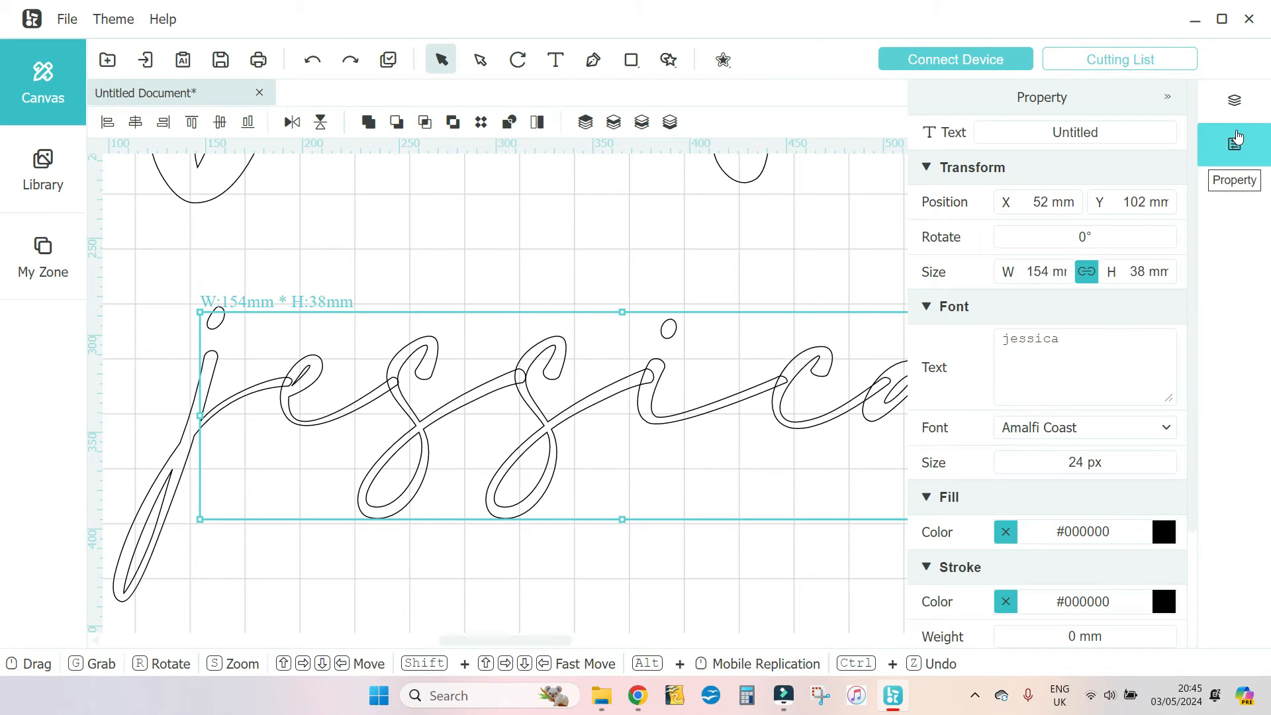
{"action": "left_click", "coordinate": [1234, 101]}
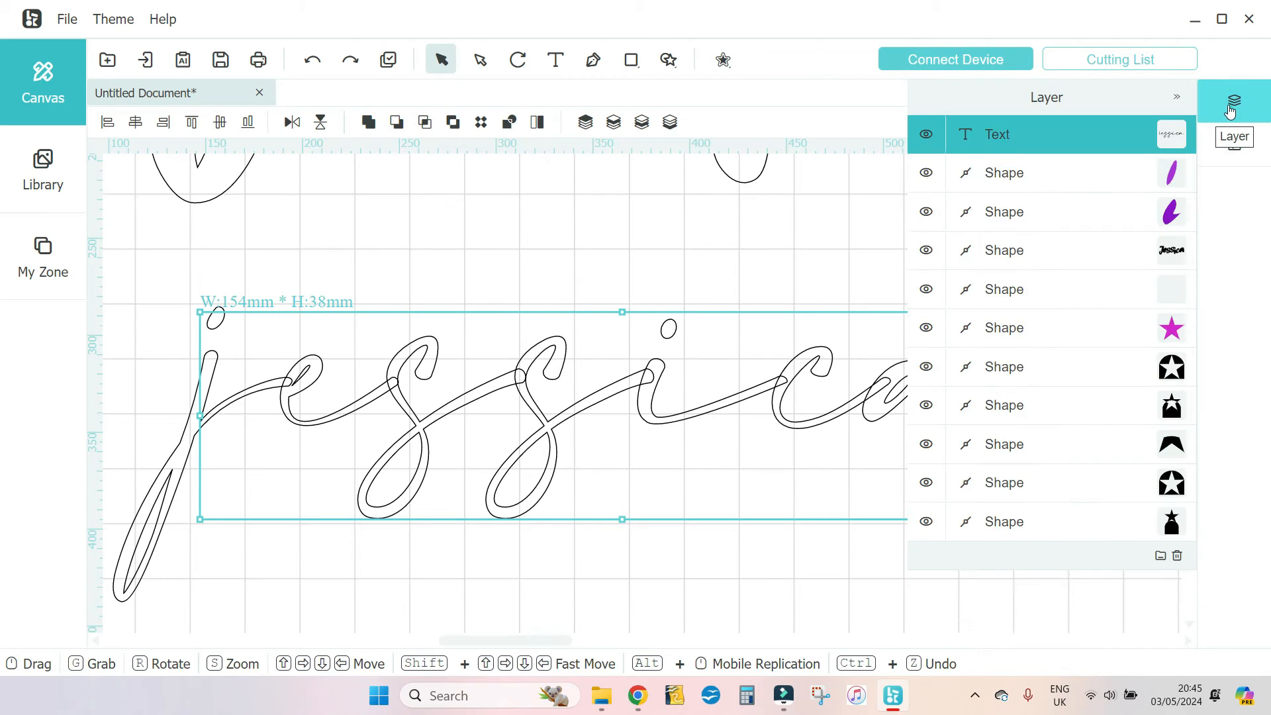
{"action": "left_click", "coordinate": [537, 123]}
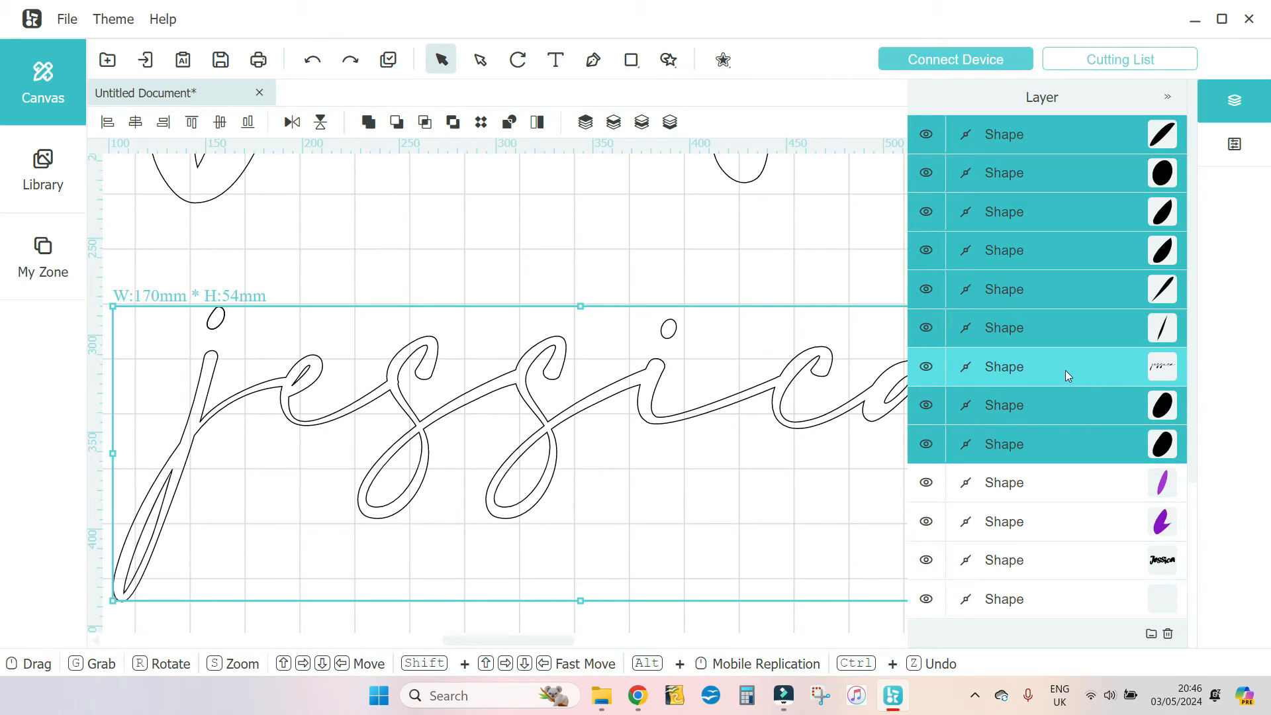
- Move the joined word body below all its inner shapes and dots in the layer order and display the design filled
{"action": "left_click_drag", "start_coordinate": [1093, 371], "coordinate": [1087, 463]}
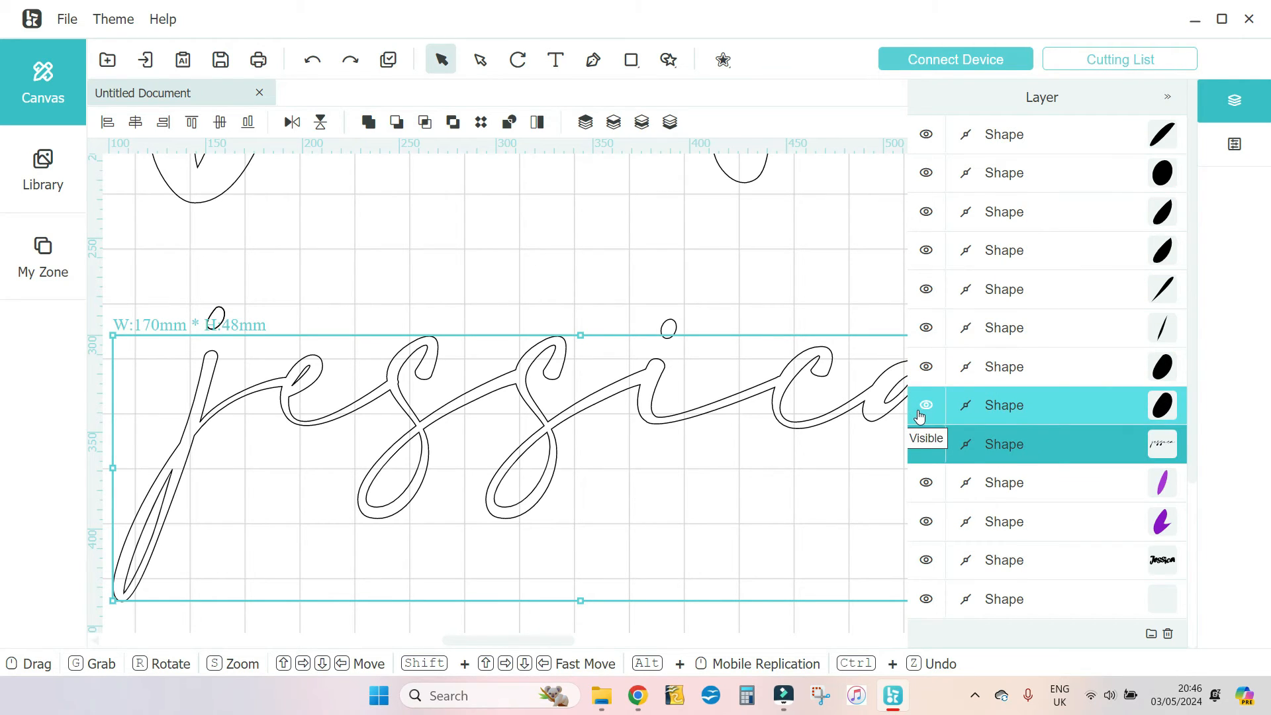
{"action": "left_click_drag", "start_coordinate": [834, 263], "coordinate": [800, 261]}
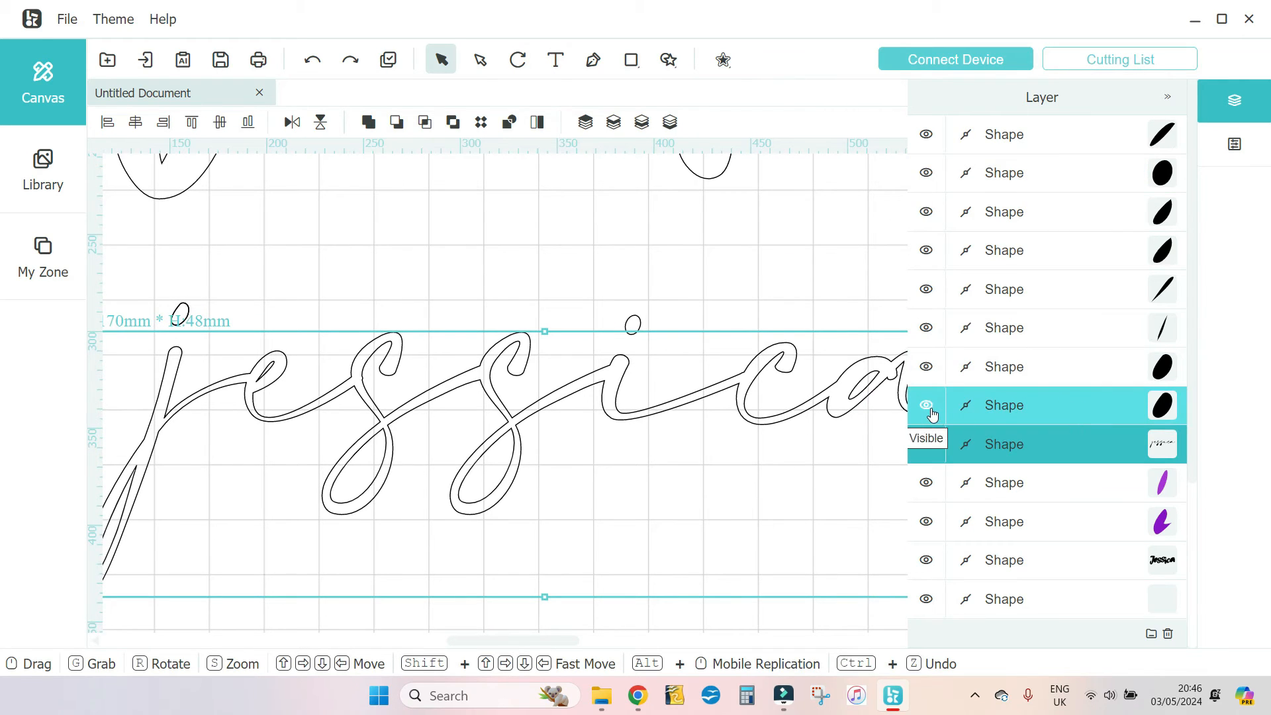
{"action": "left_click", "coordinate": [857, 199]}
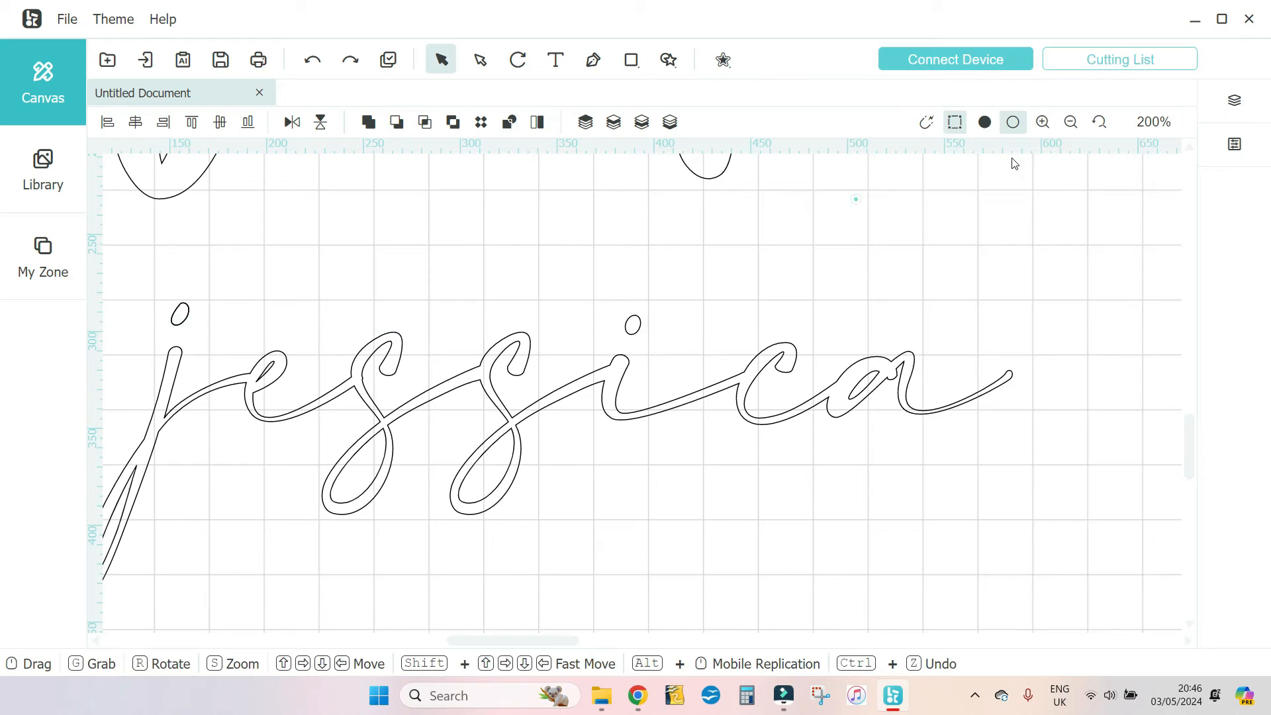
{"action": "left_click", "coordinate": [990, 125]}
- Examine the lower shape layers of the split word to identify which dot or letter part each one represents
{"action": "left_click", "coordinate": [1233, 143]}
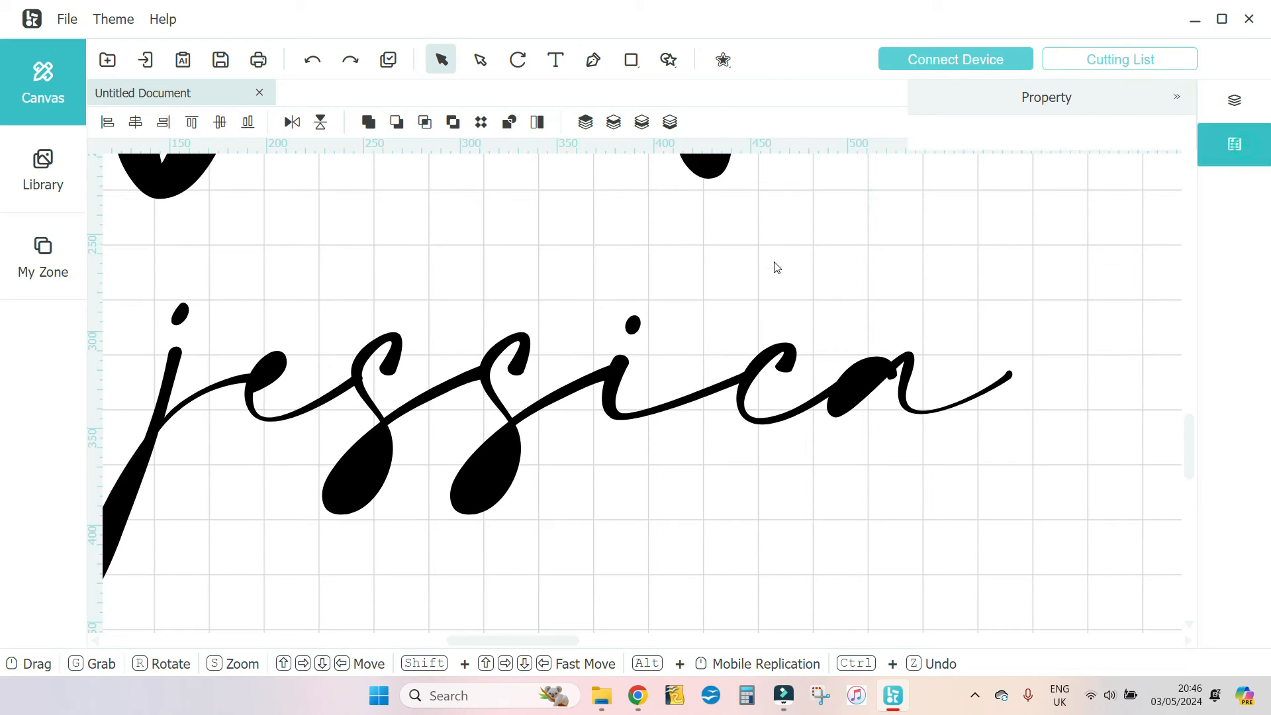
{"action": "left_click_drag", "start_coordinate": [792, 250], "coordinate": [826, 253]}
{"action": "left_click", "coordinate": [1234, 100]}
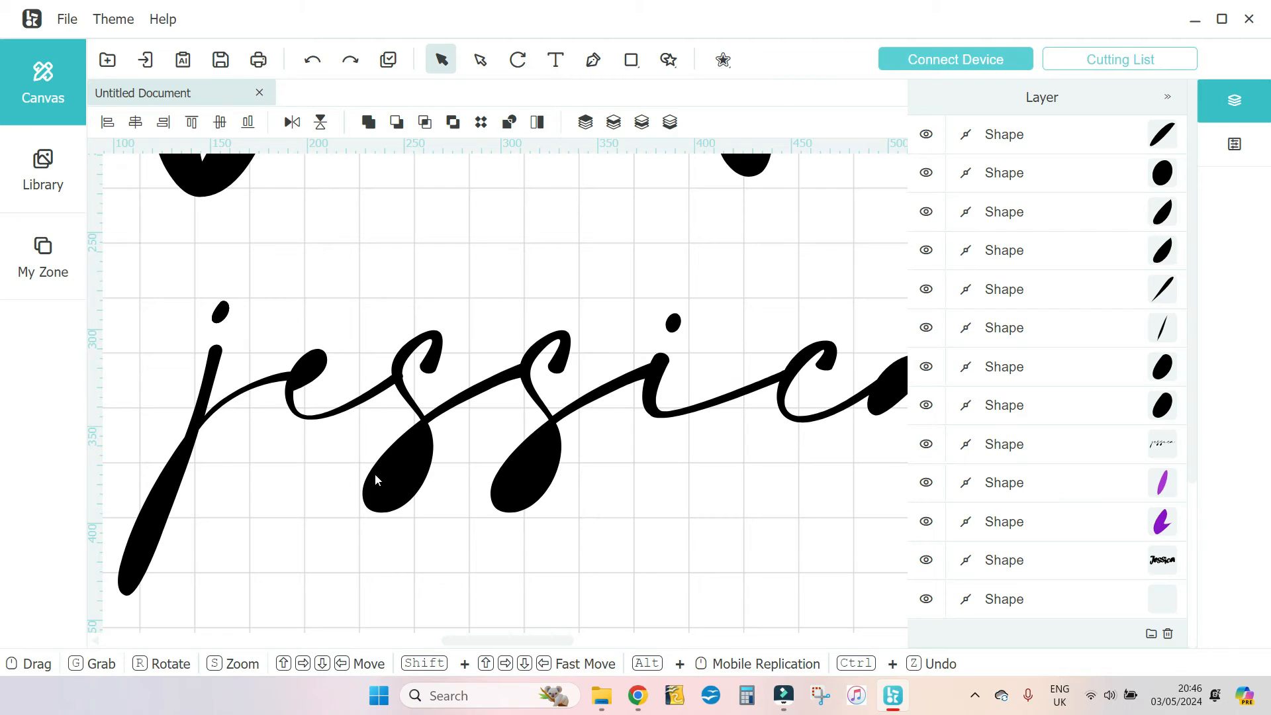
{"action": "left_click", "coordinate": [1093, 414]}
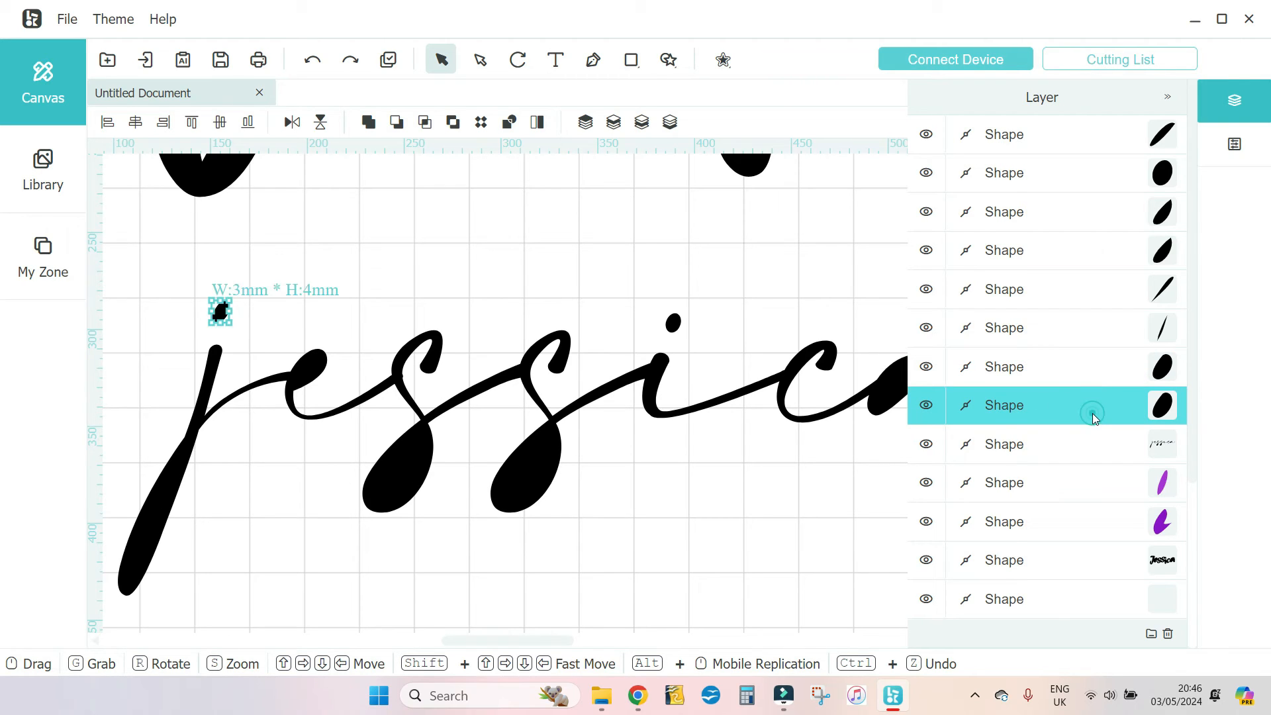
{"action": "left_click", "coordinate": [1100, 440]}
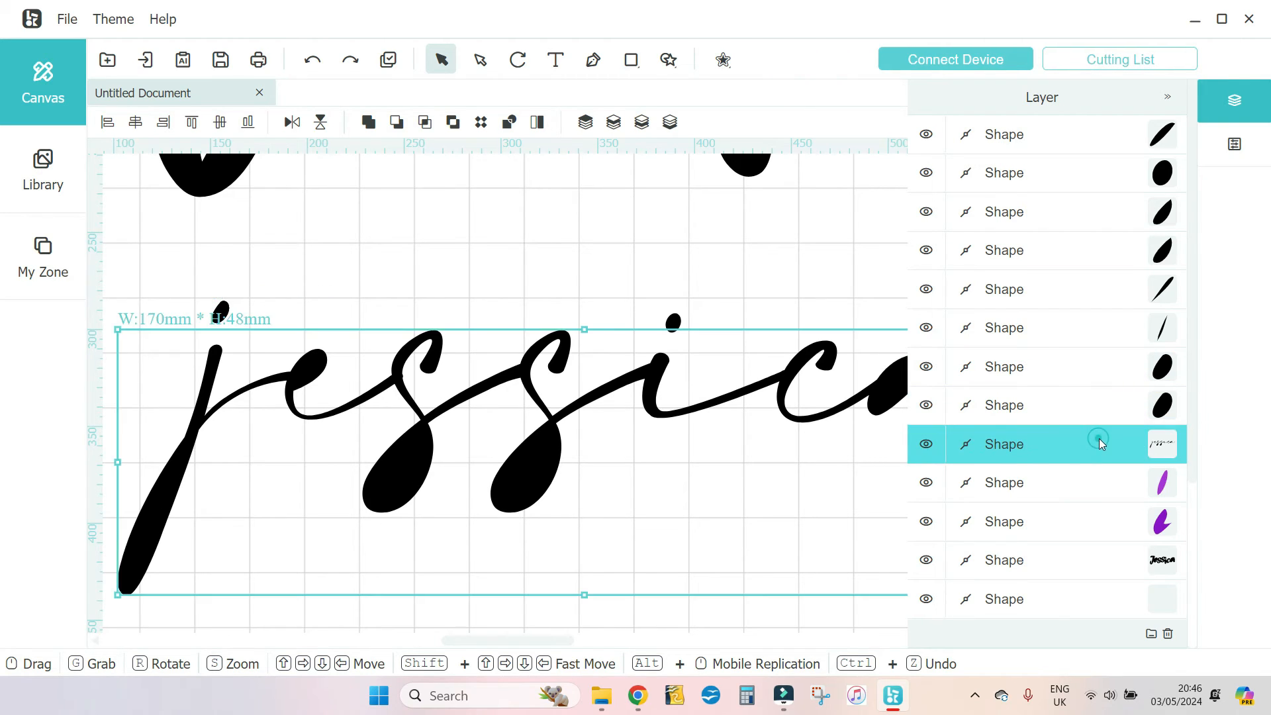
{"action": "left_click", "coordinate": [1113, 402]}
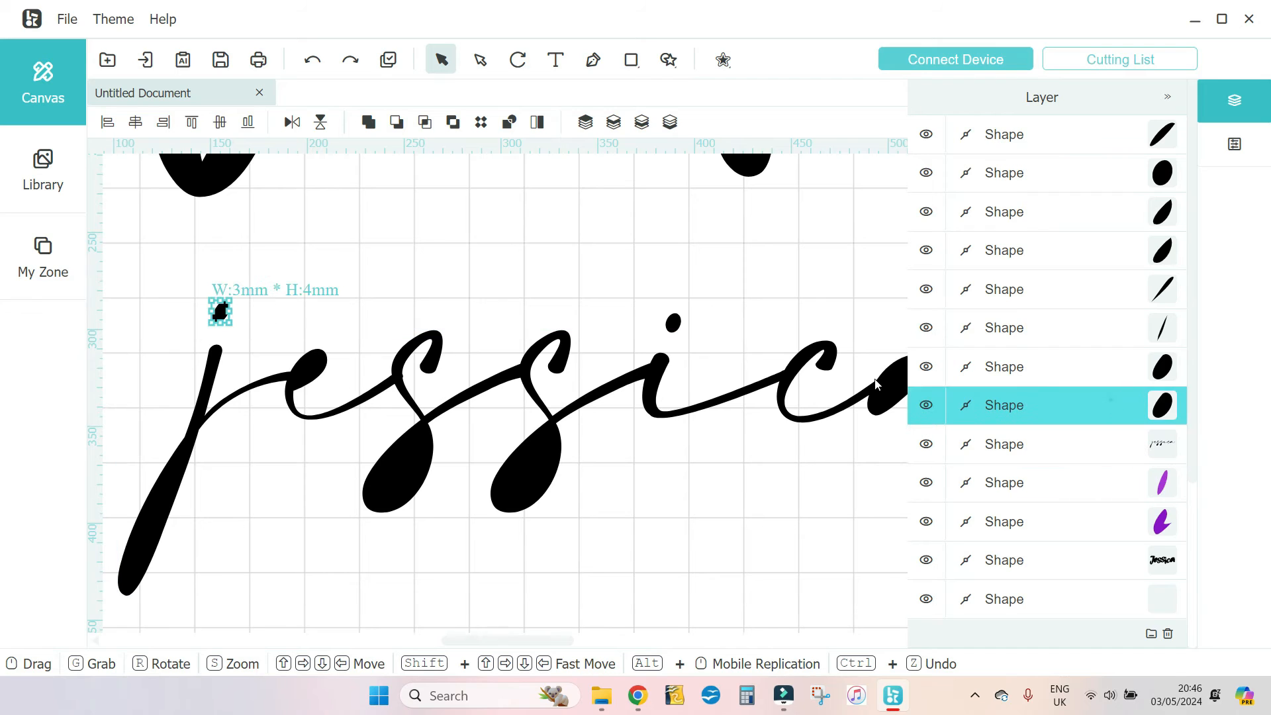
{"action": "left_click", "coordinate": [1096, 369]}
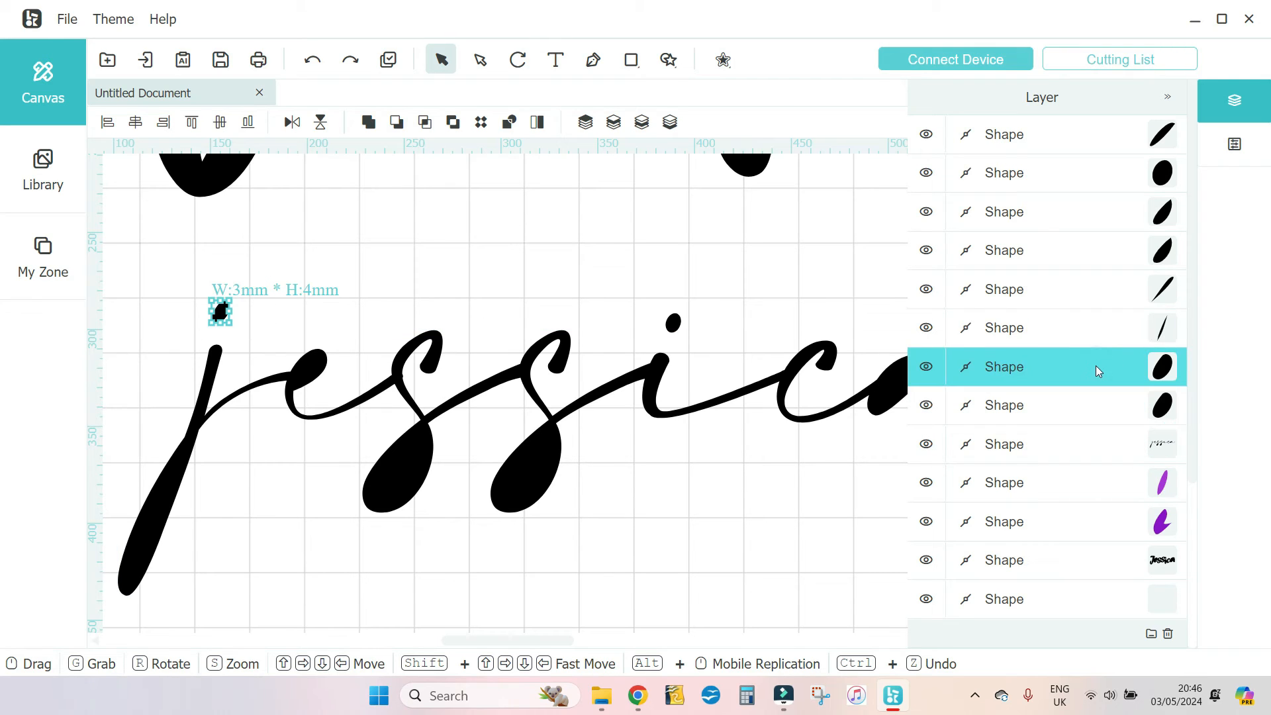
{"action": "left_click", "coordinate": [1083, 389]}
{"action": "left_click", "coordinate": [1082, 372]}
- Fill the inner shape of the j's lower loop with purple #980ee3
{"action": "left_click", "coordinate": [1090, 327]}
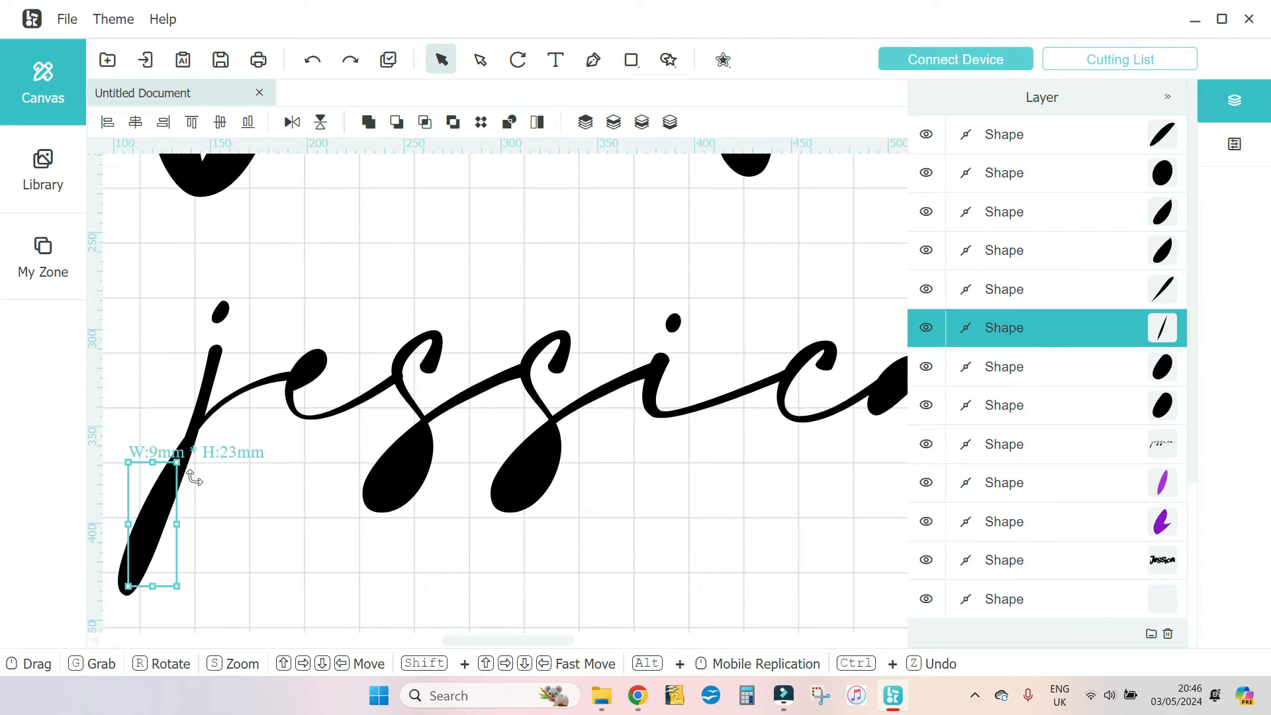
{"action": "left_click", "coordinate": [1260, 158]}
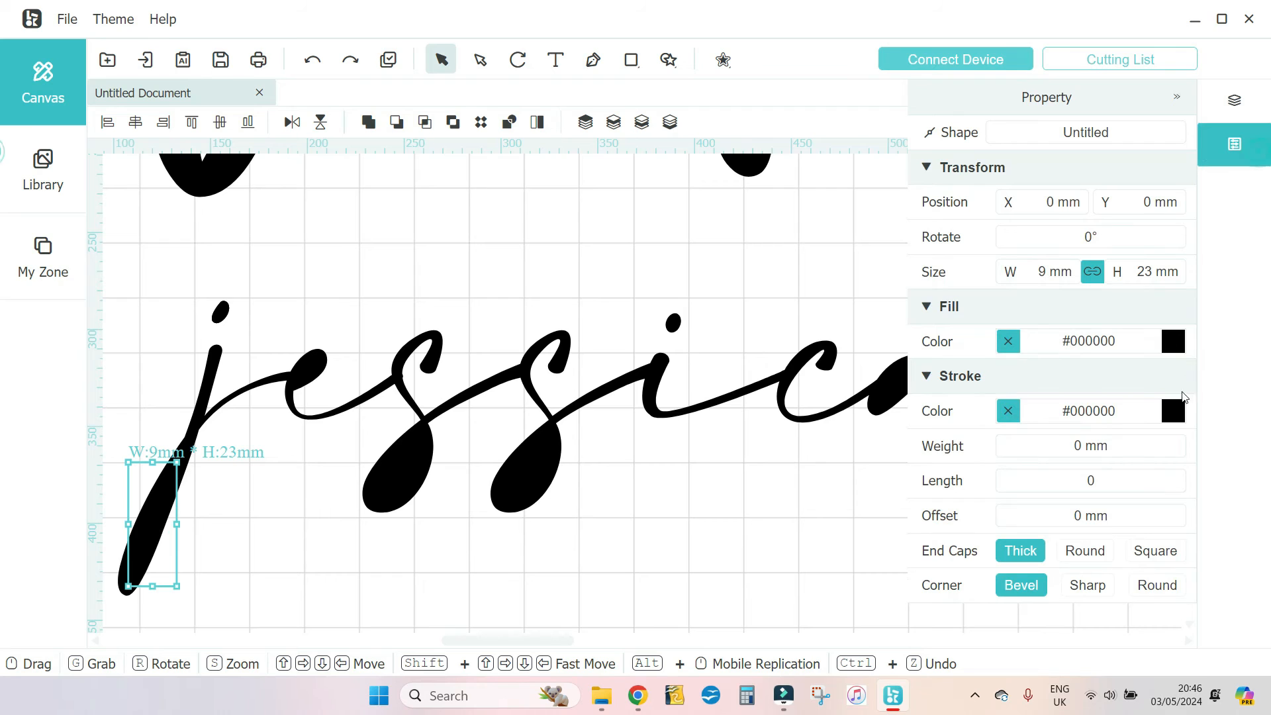
{"action": "left_click", "coordinate": [1173, 341]}
{"action": "left_click", "coordinate": [1216, 427]}
{"action": "left_click", "coordinate": [1181, 398]}
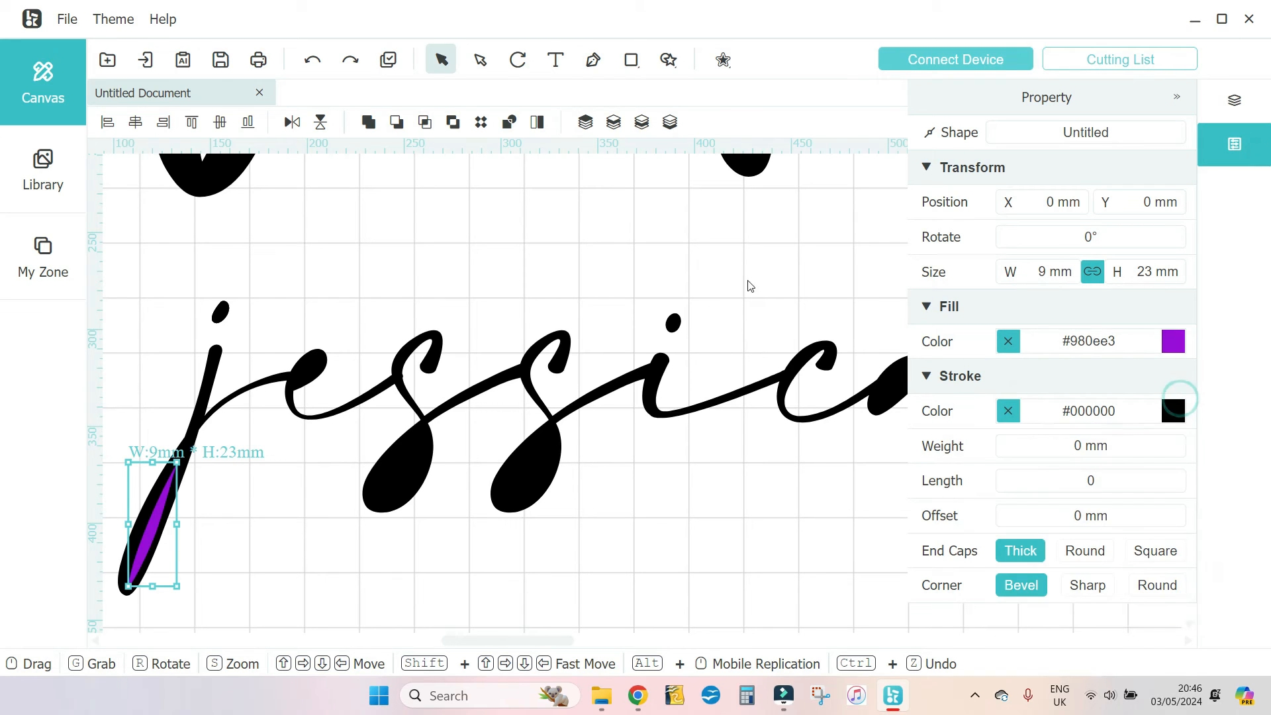
- Fill the inner shape of the e with blue
{"action": "left_click", "coordinate": [1234, 100]}
{"action": "left_click", "coordinate": [1135, 289]}
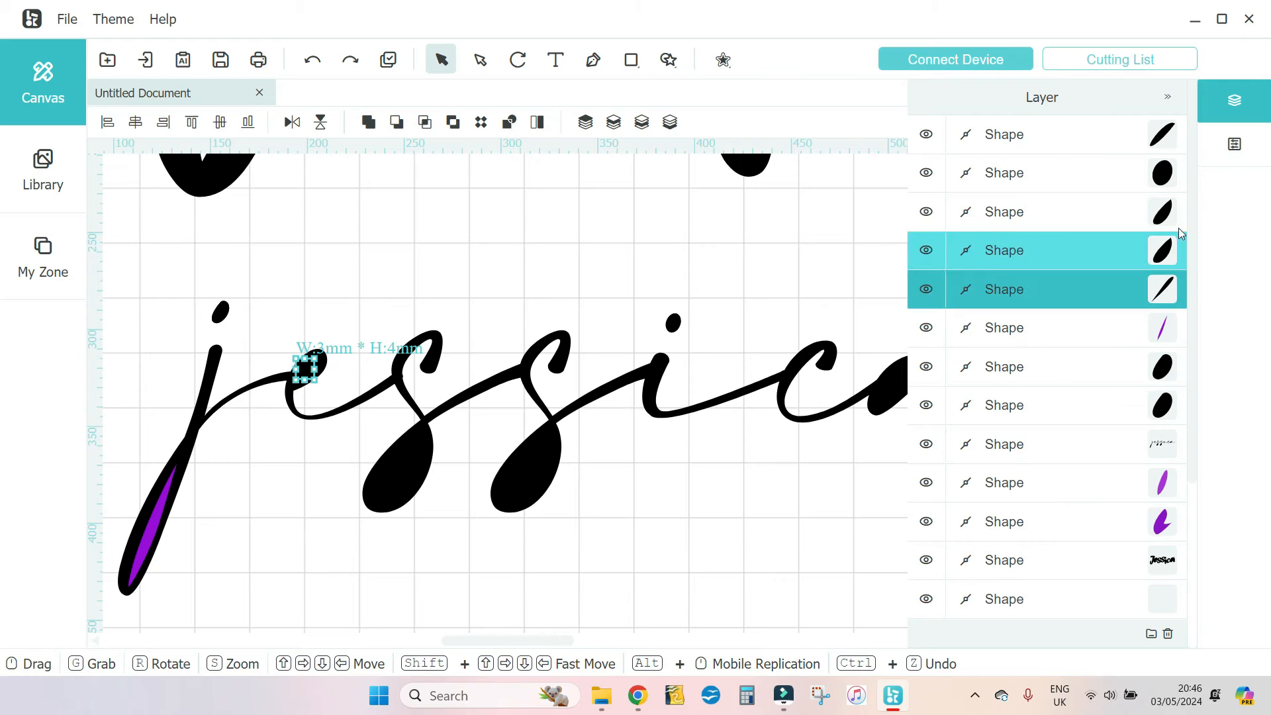
{"action": "left_click", "coordinate": [1235, 144]}
{"action": "left_click", "coordinate": [1173, 341]}
{"action": "left_click", "coordinate": [1211, 461]}
{"action": "left_click", "coordinate": [1177, 439]}
{"action": "left_click", "coordinate": [1170, 413]}
- Fill the inner loop shape of the first s with green #26c968
{"action": "left_click", "coordinate": [1235, 100]}
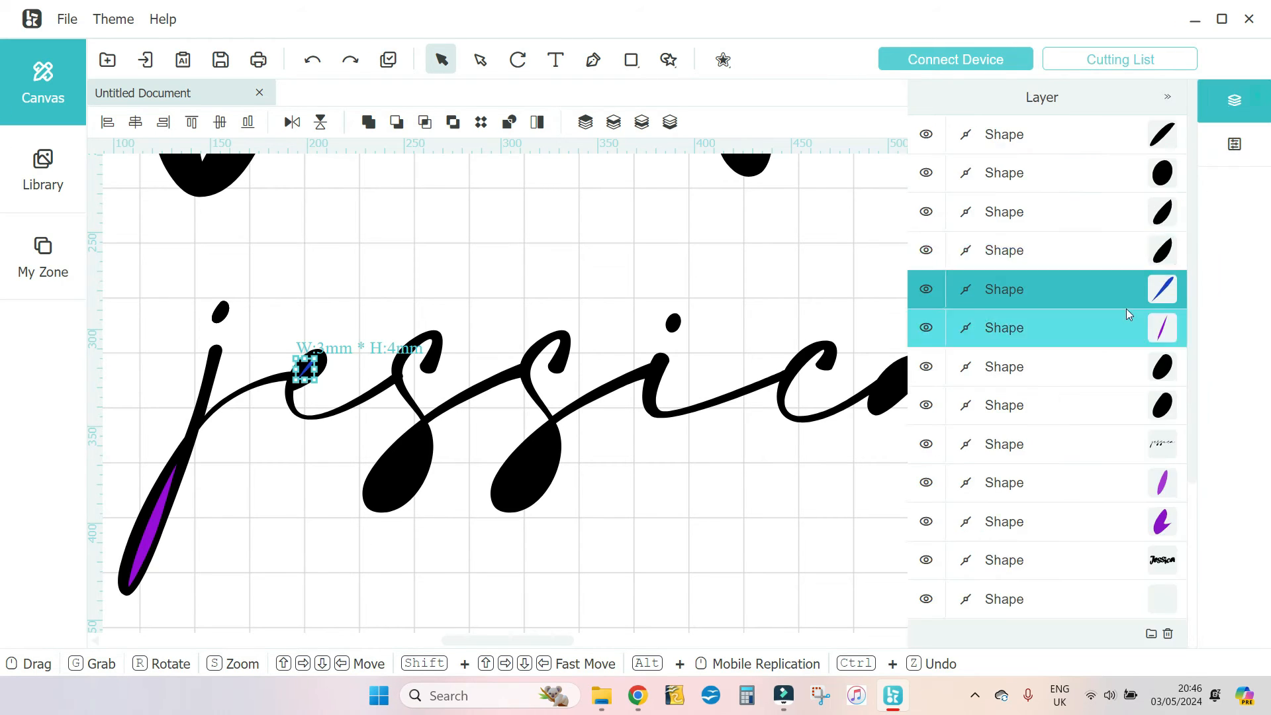
{"action": "left_click", "coordinate": [1131, 251]}
{"action": "left_click", "coordinate": [1235, 144]}
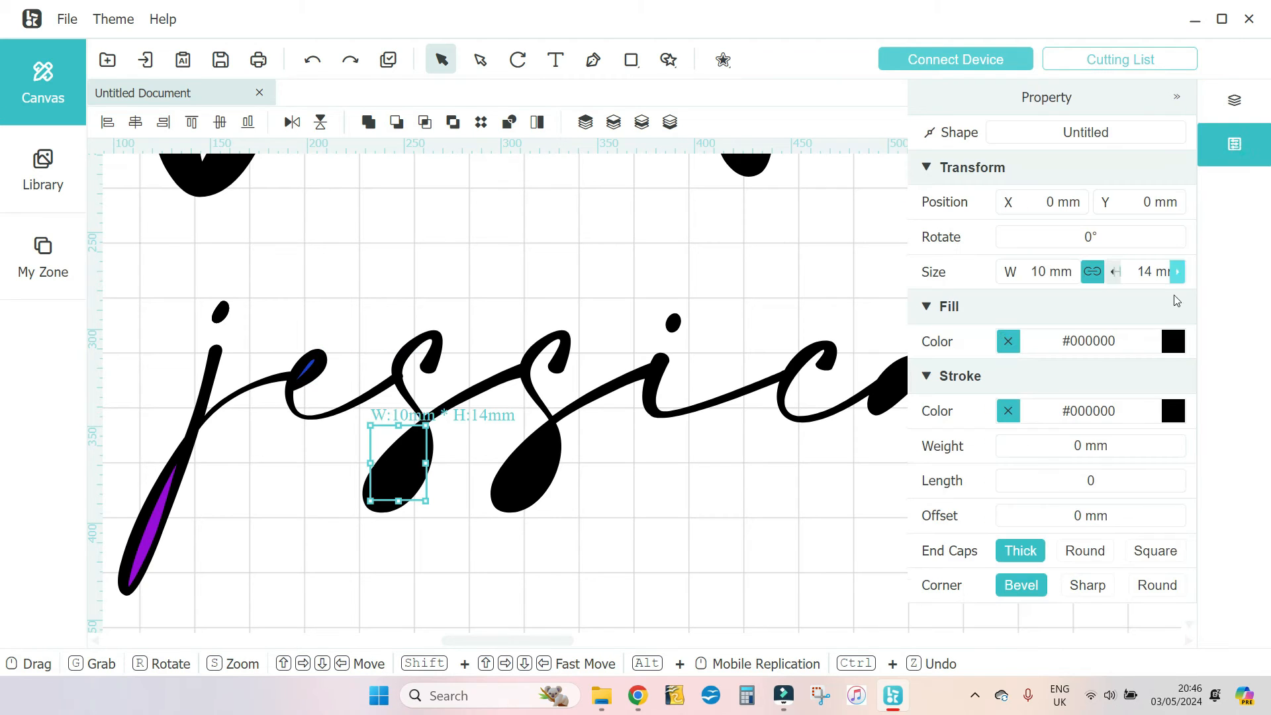
{"action": "left_click", "coordinate": [1173, 341]}
{"action": "left_click", "coordinate": [1215, 520]}
{"action": "left_click", "coordinate": [1151, 424]}
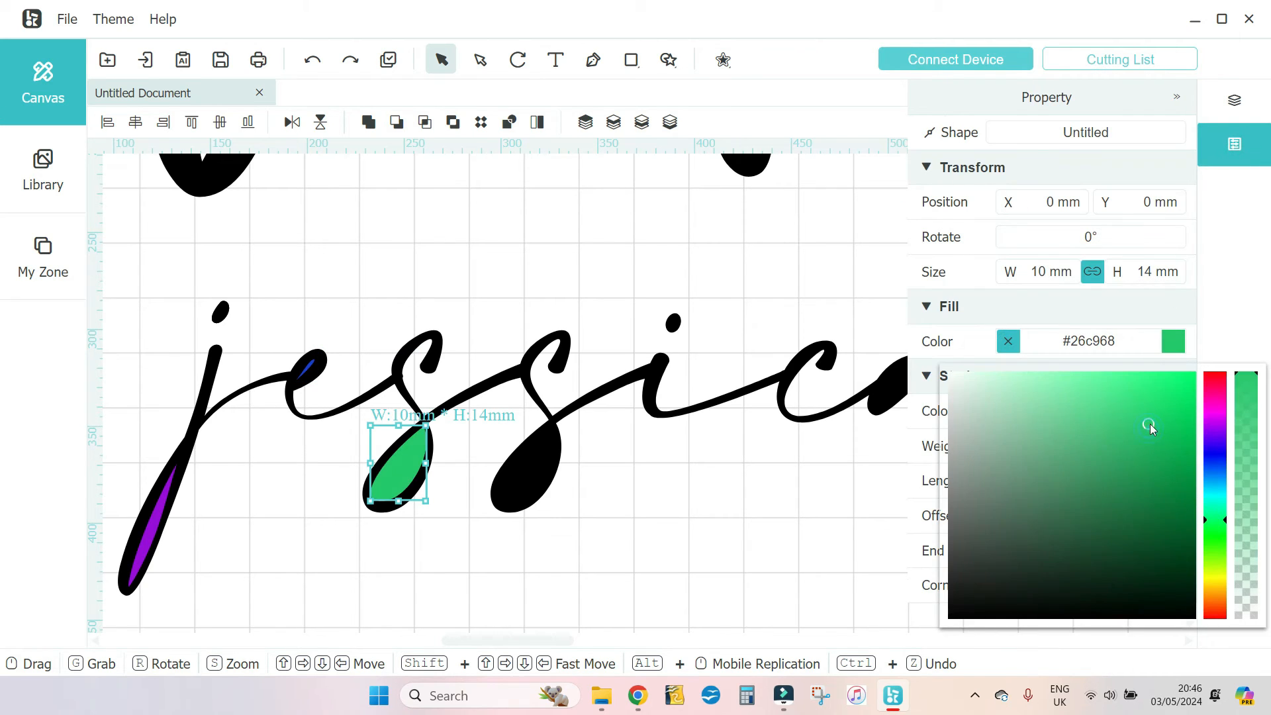
- Fill the inner loop shape of the second s with purple
{"action": "left_click", "coordinate": [1235, 100]}
{"action": "left_click", "coordinate": [1156, 212]}
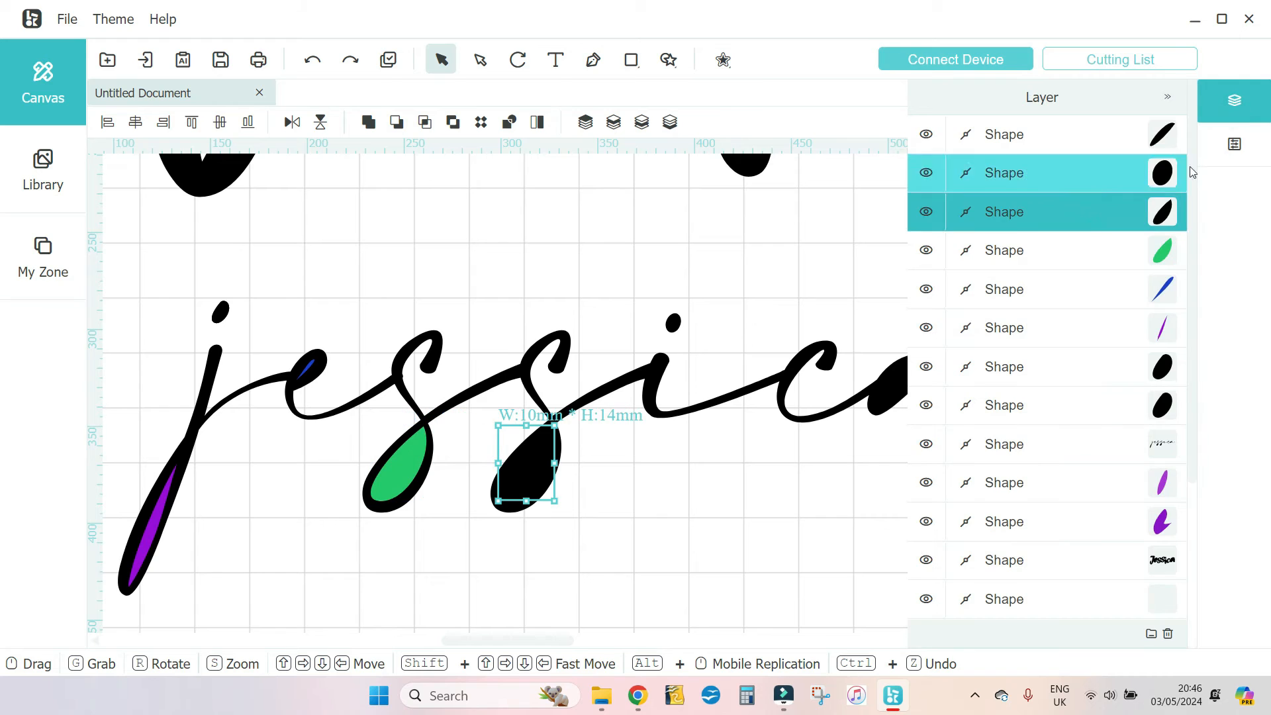
{"action": "left_click", "coordinate": [1235, 143]}
{"action": "left_click", "coordinate": [1174, 341]}
{"action": "left_click", "coordinate": [1216, 431]}
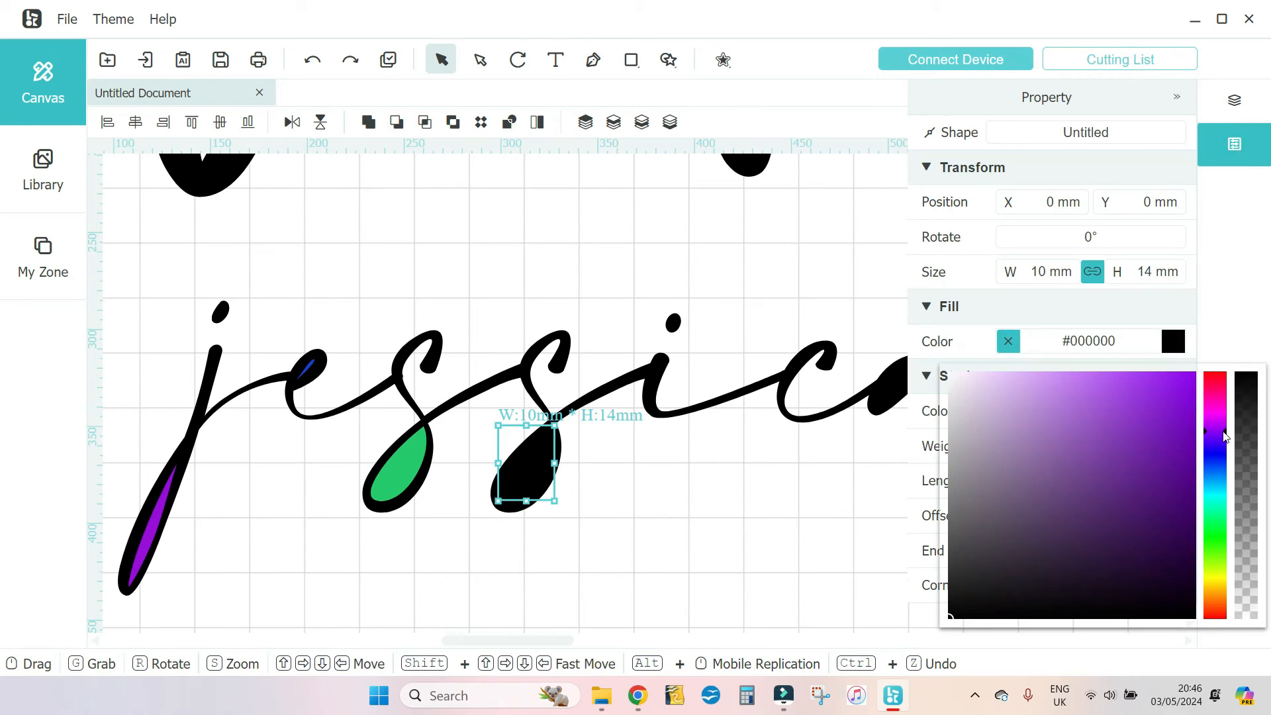
{"action": "left_click", "coordinate": [1156, 434]}
- Fill the inner shape of the a with blue-violet #3f34d4
{"action": "left_click", "coordinate": [1235, 100]}
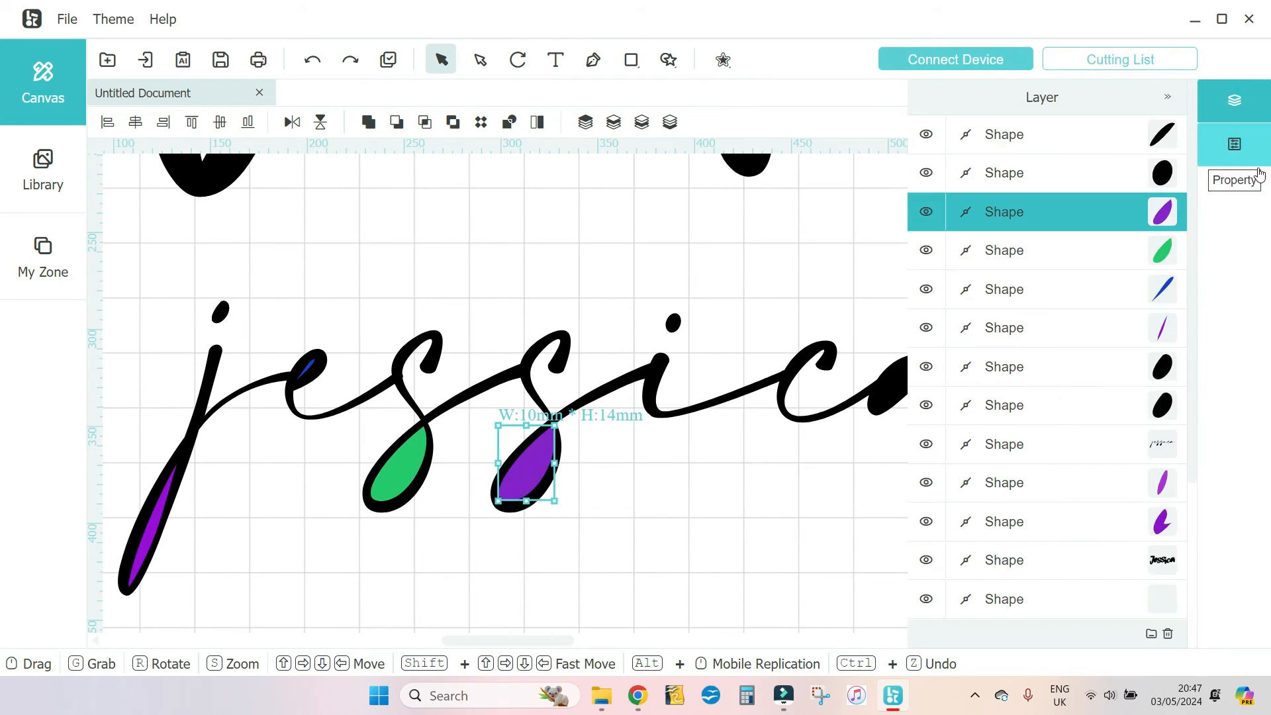
{"action": "left_click", "coordinate": [1137, 185]}
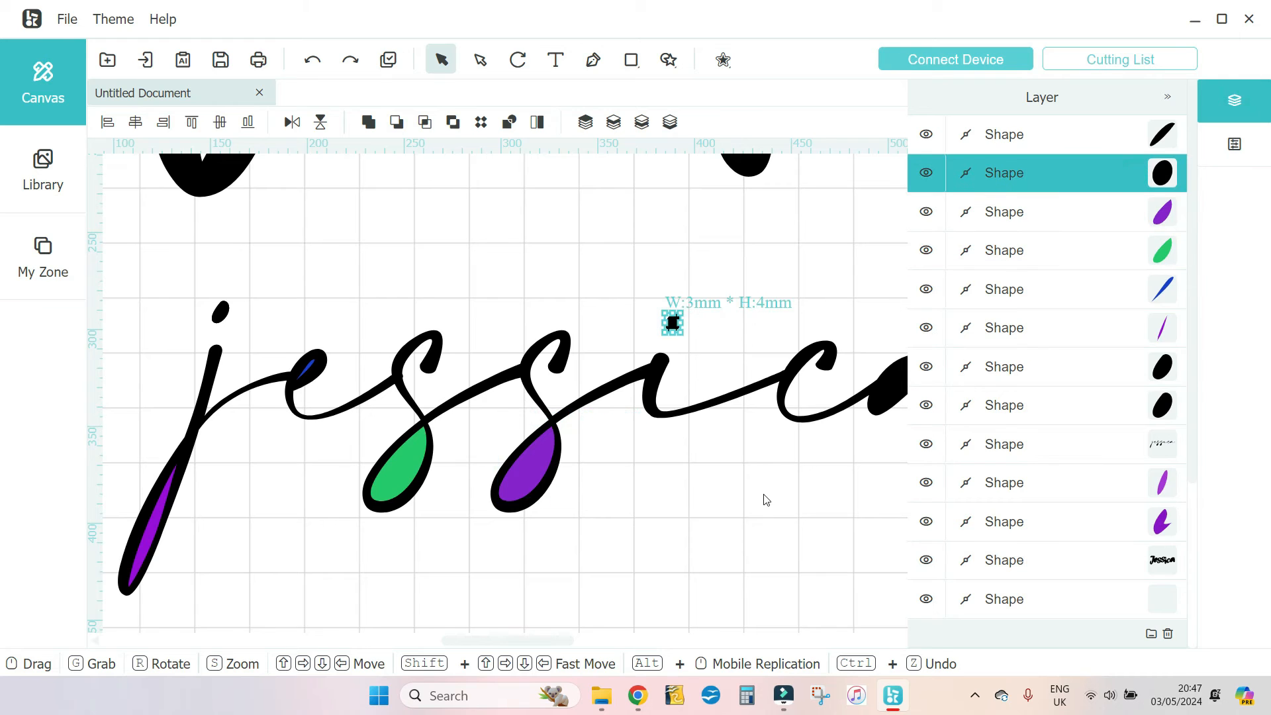
{"action": "left_click_drag", "start_coordinate": [767, 500], "coordinate": [530, 501]}
{"action": "left_click", "coordinate": [1058, 140]}
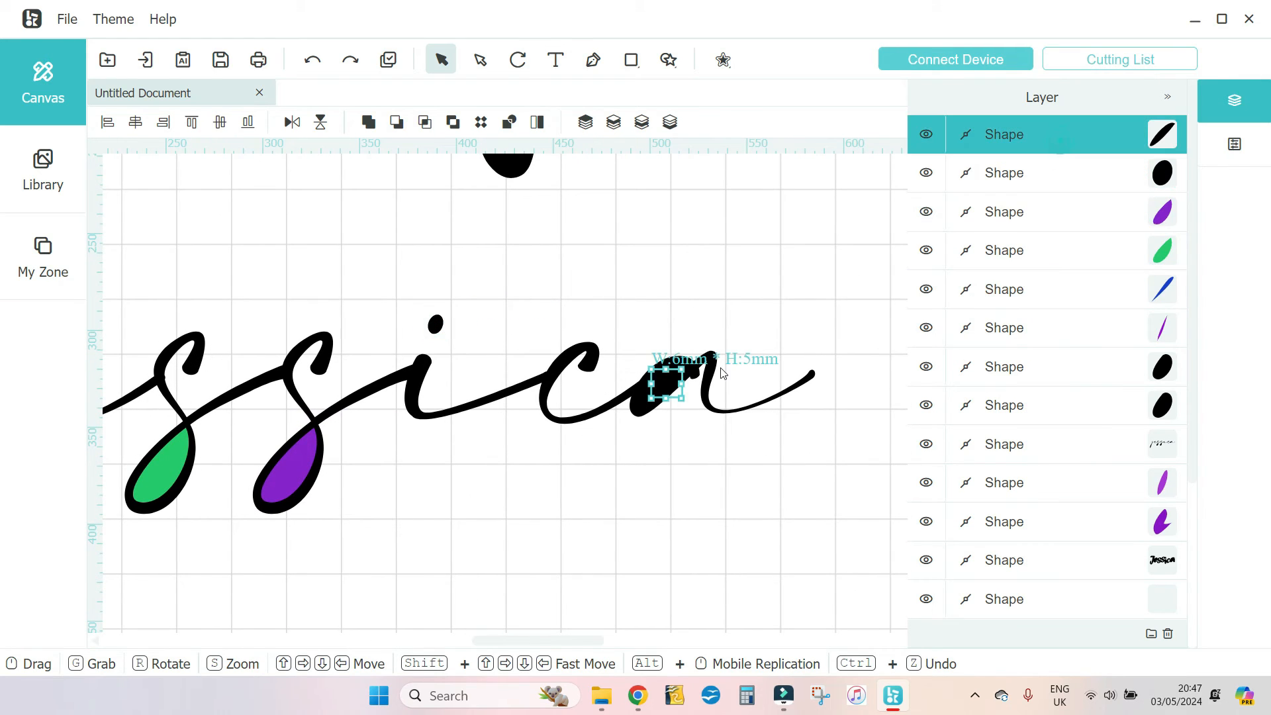
{"action": "left_click", "coordinate": [1235, 143]}
{"action": "left_click", "coordinate": [1173, 341]}
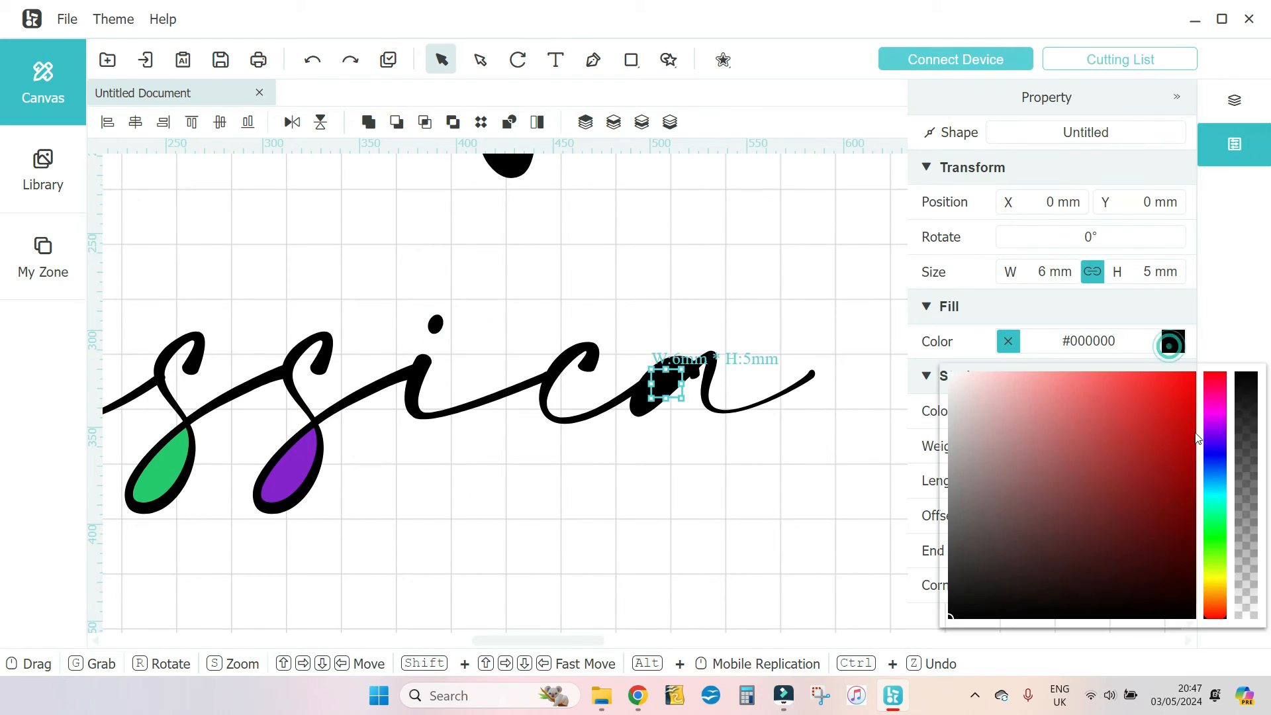
{"action": "left_click_drag", "start_coordinate": [1153, 419], "coordinate": [1135, 413]}
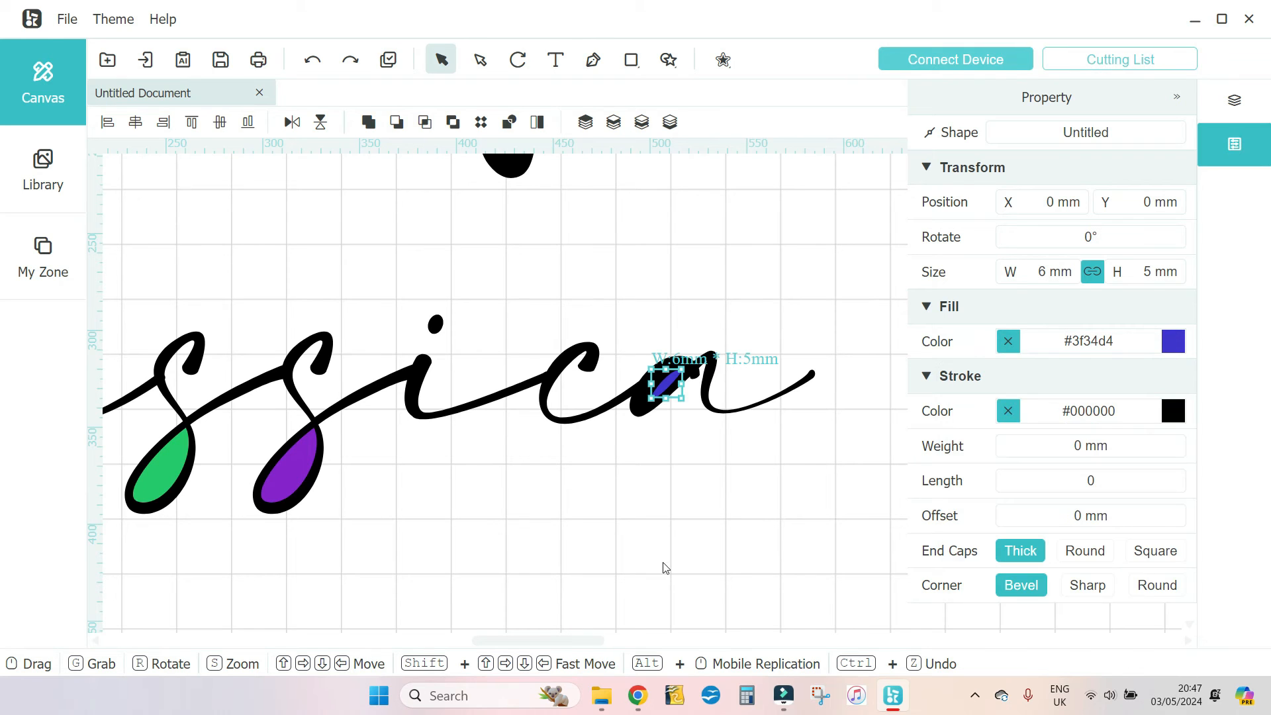
- Deselect the a's inner shape and display the whole recoloured word in outline mode
{"action": "left_click", "coordinate": [573, 533]}
{"action": "left_click_drag", "start_coordinate": [573, 533], "coordinate": [789, 510]}
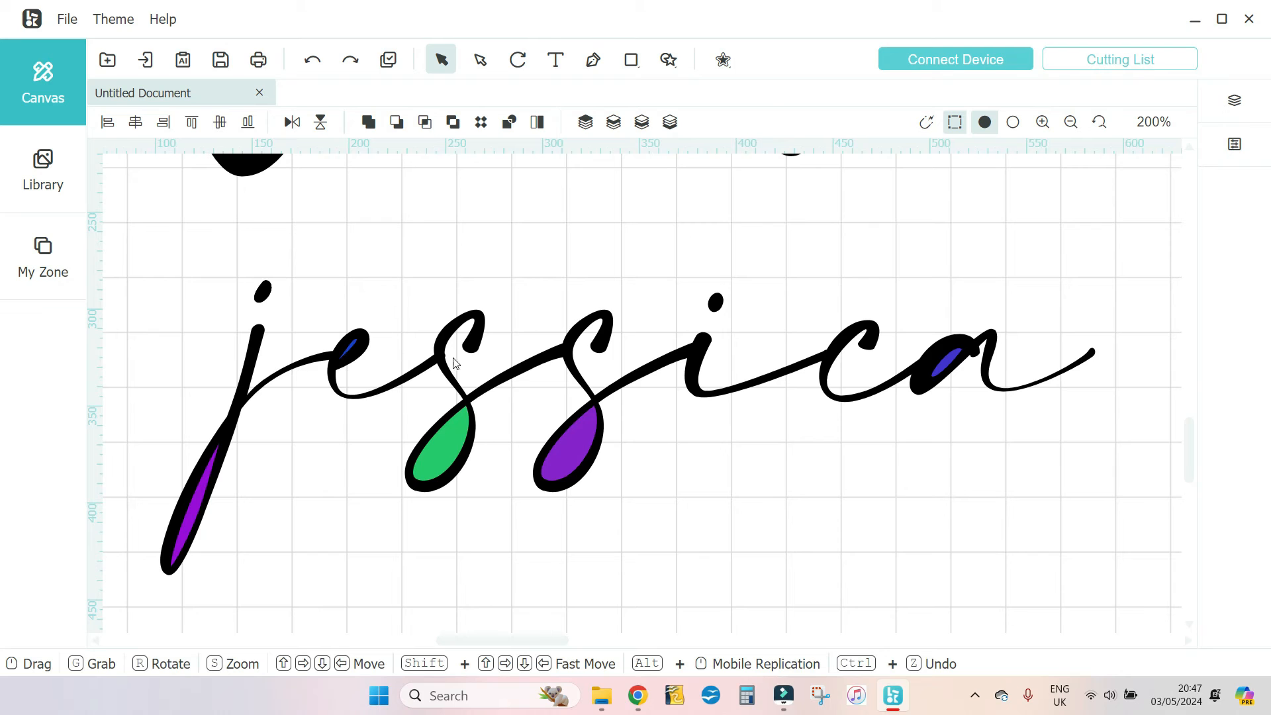
{"action": "left_click", "coordinate": [1013, 123]}
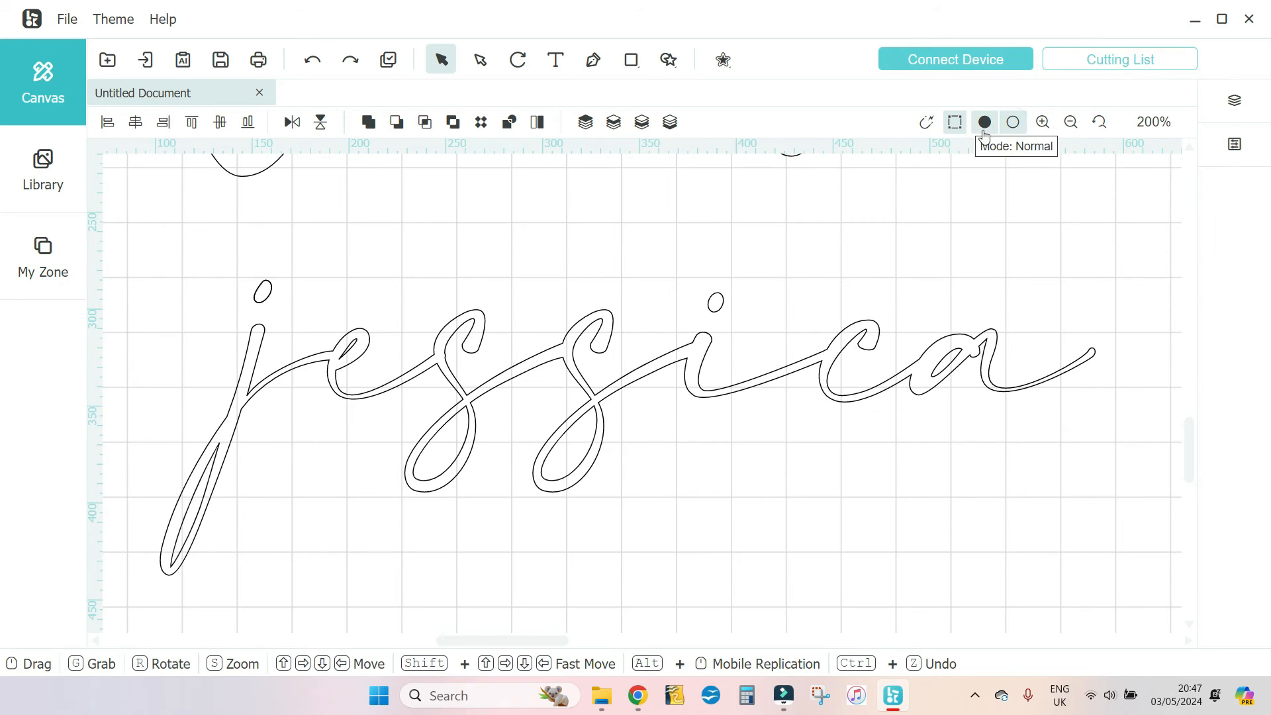
- Restore the normal filled display and move both versions of the joined name off the mat to clear the work area
{"action": "left_click", "coordinate": [985, 123]}
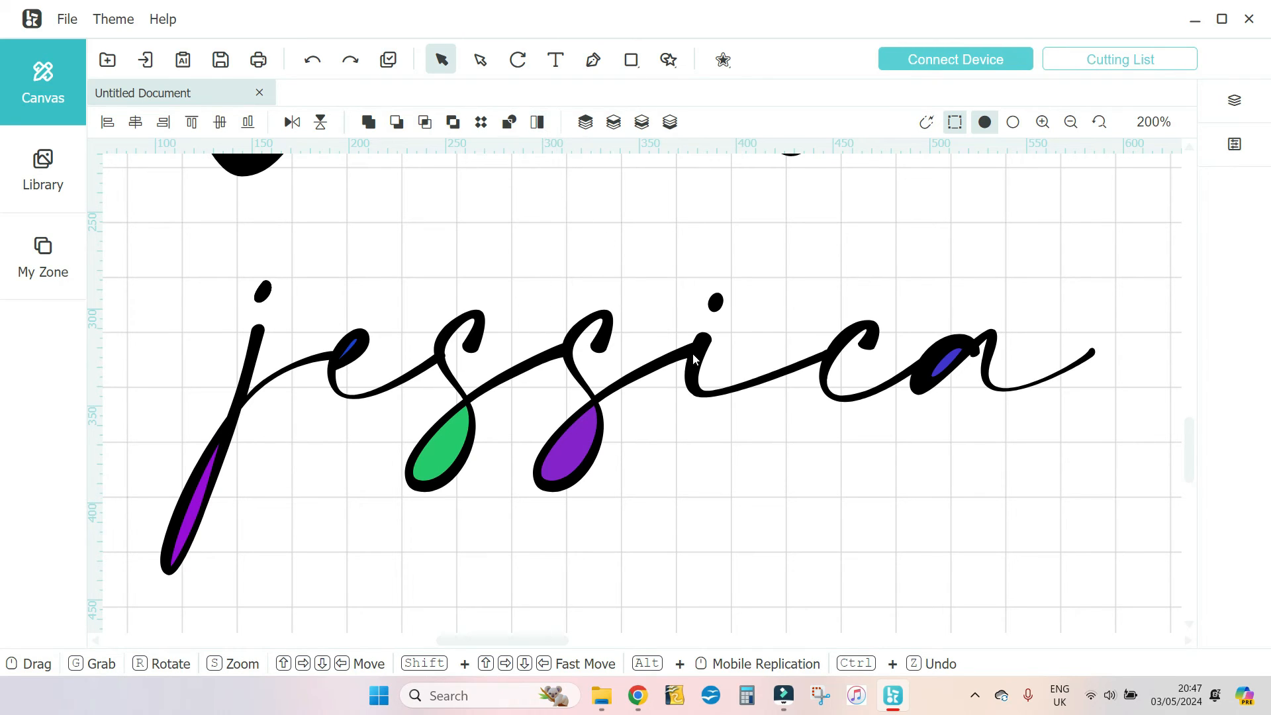
{"action": "left_click_drag", "start_coordinate": [698, 242], "coordinate": [630, 551]}
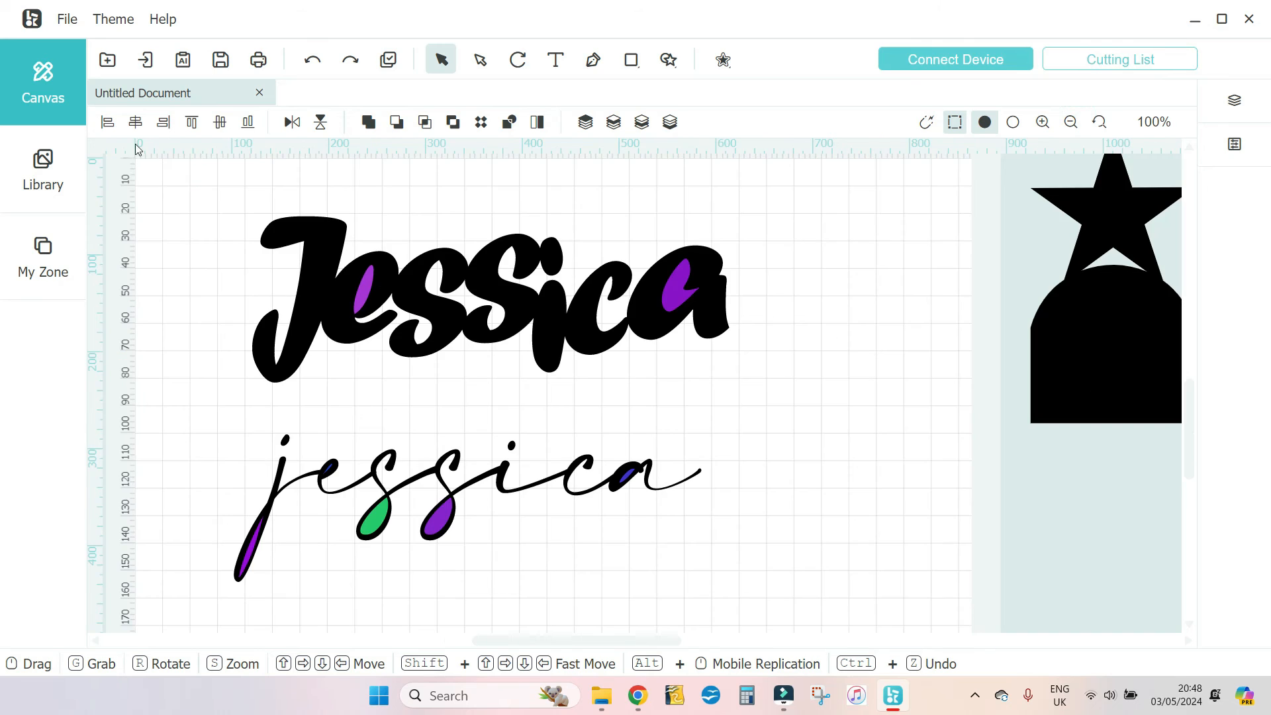
{"action": "left_click_drag", "start_coordinate": [184, 188], "coordinate": [772, 650]}
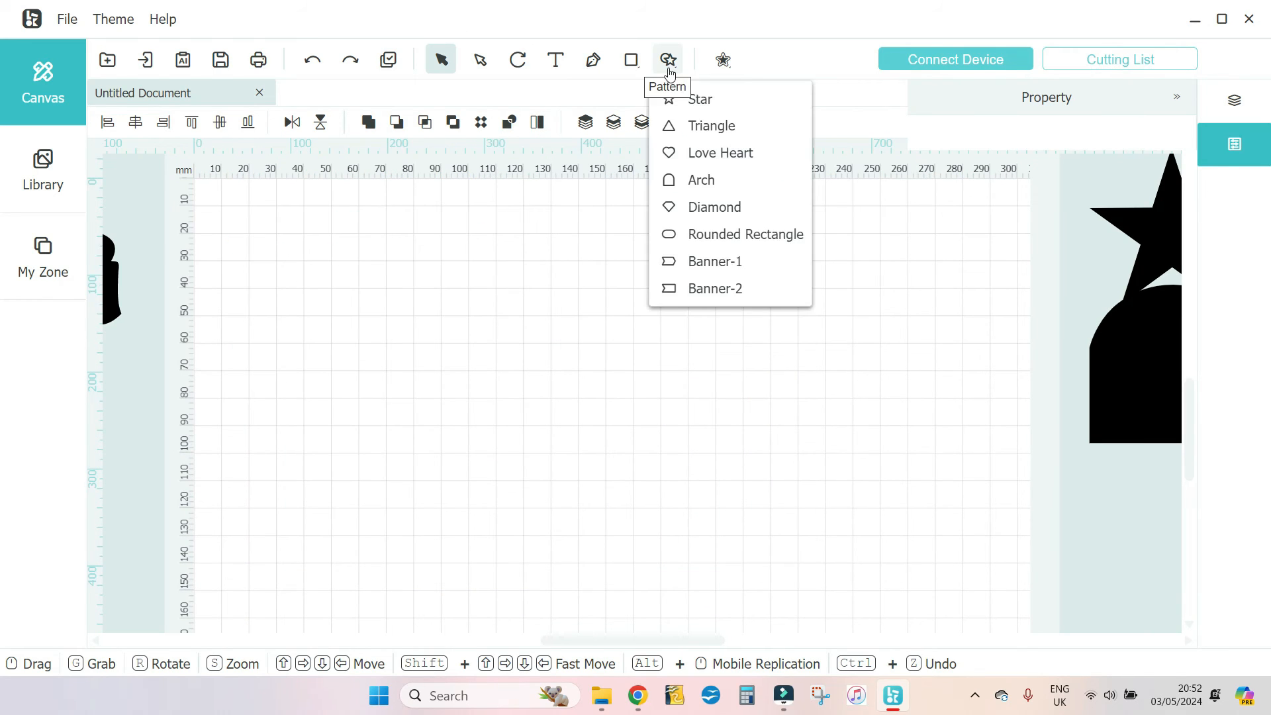
- Draw a black circle about 145 mm in diameter and place it near the mat's upper edge at about X 68 mm, Y 8 mm
{"action": "mouse_move", "coordinate": [634, 67]}
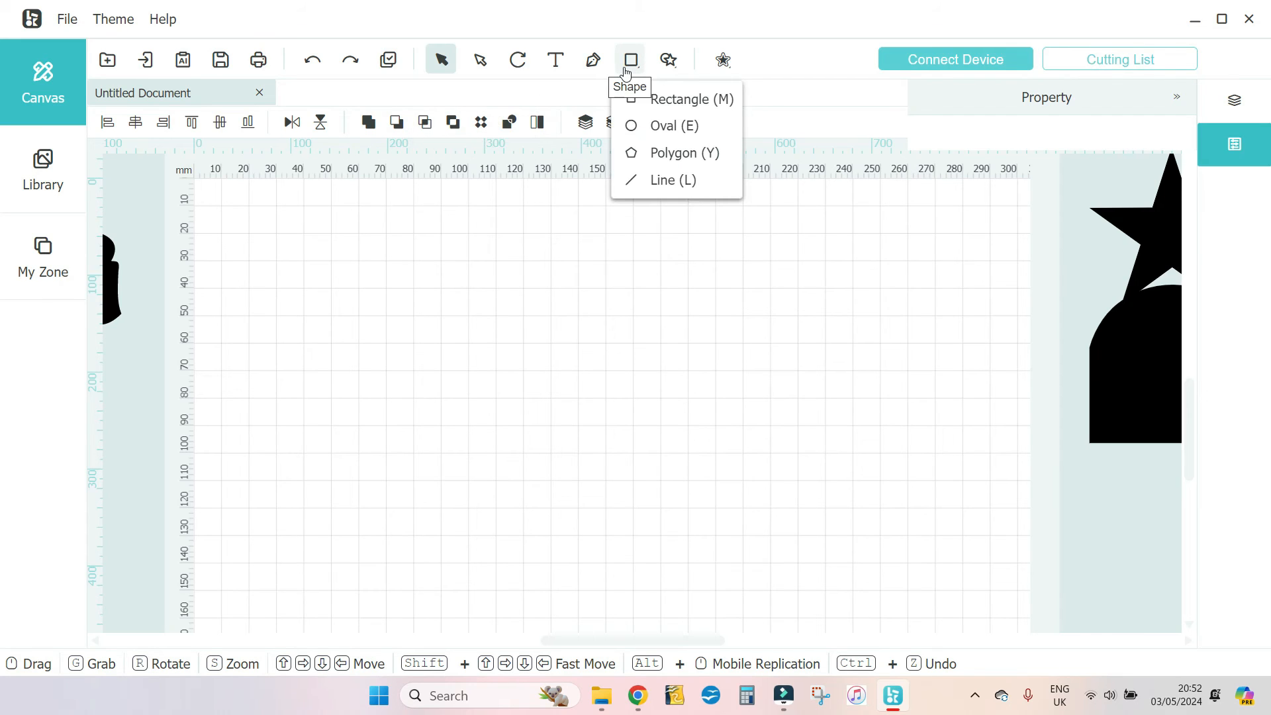
{"action": "left_click", "coordinate": [680, 133]}
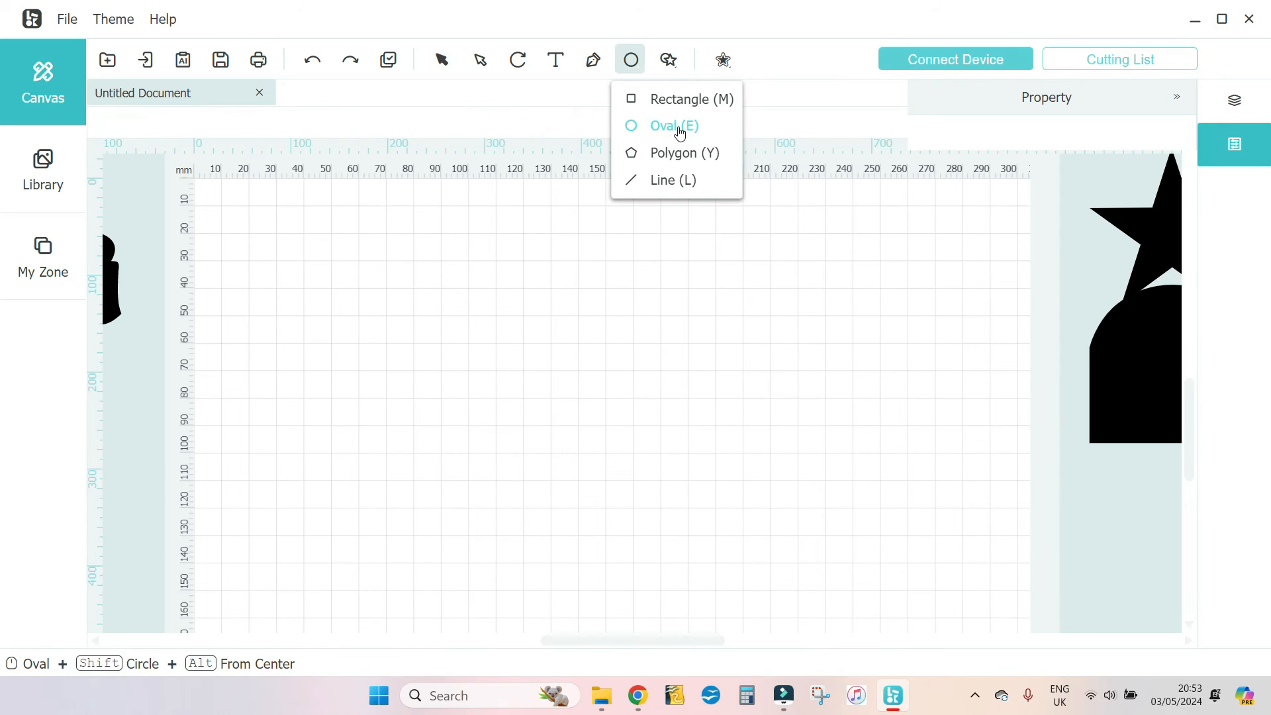
{"action": "left_click_drag", "start_coordinate": [403, 213], "coordinate": [861, 570]}
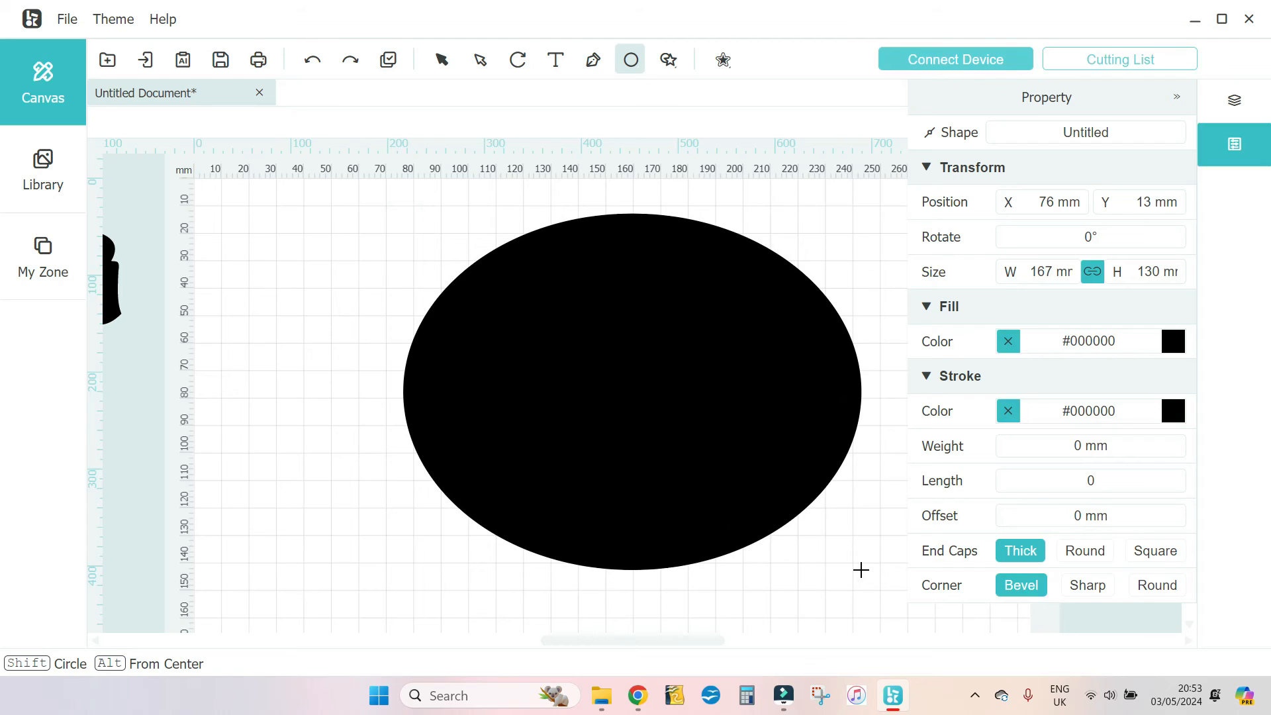
{"action": "key", "text": "shift"}
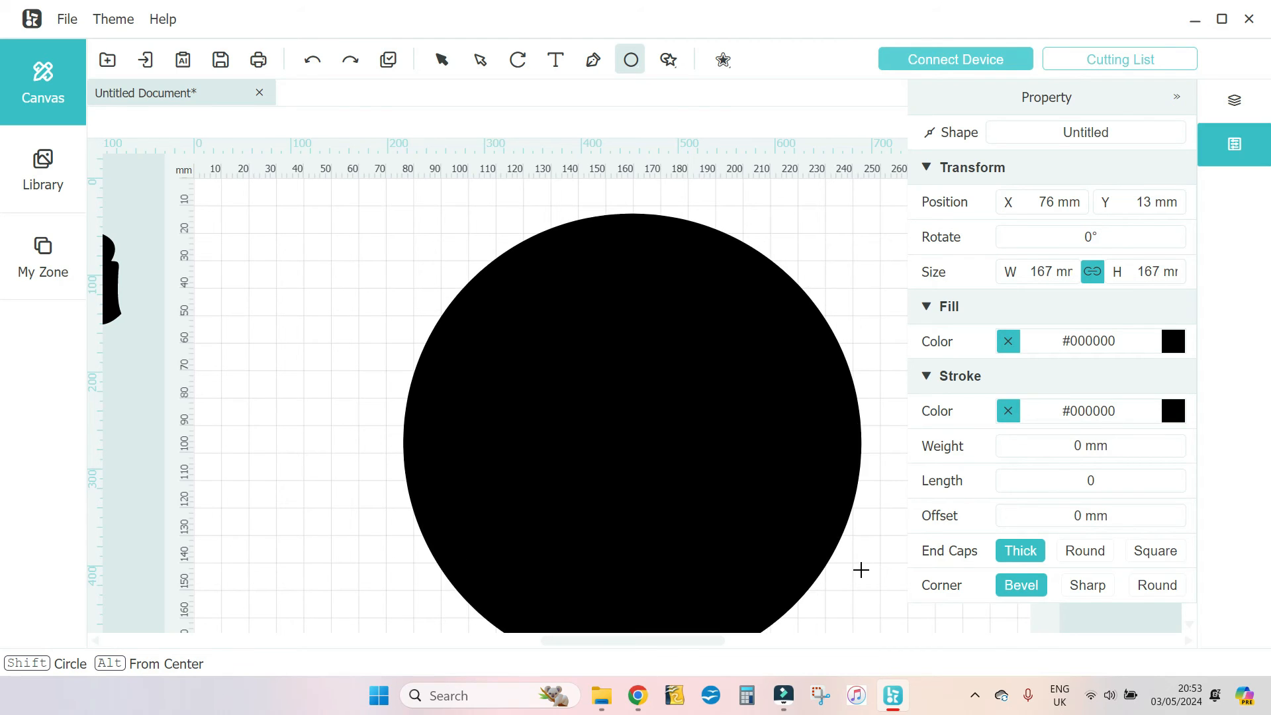
{"action": "mouse_move", "coordinate": [861, 570]}
{"action": "left_mouse_down"}
{"action": "mouse_move", "coordinate": [716, 446]}
{"action": "mouse_move", "coordinate": [802, 514]}
{"action": "left_mouse_up"}
{"action": "left_click_drag", "start_coordinate": [653, 434], "coordinate": [636, 415]}
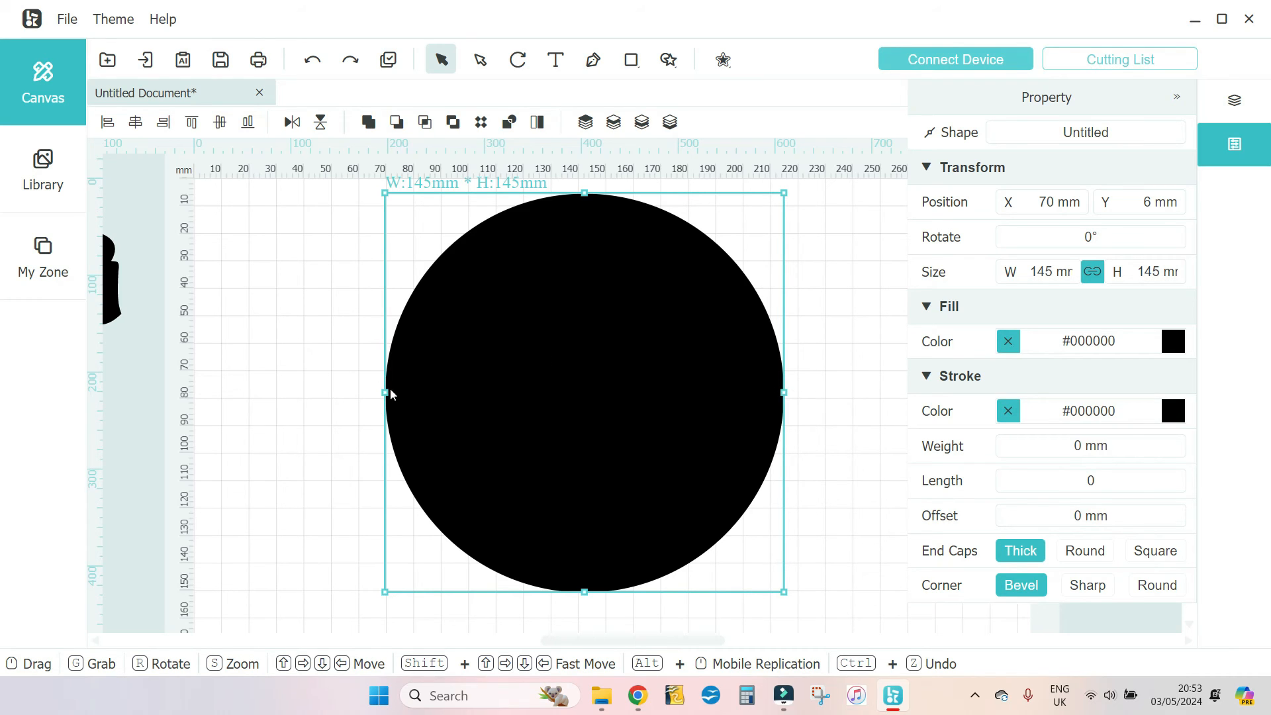
{"action": "left_click_drag", "start_coordinate": [668, 361], "coordinate": [661, 359]}
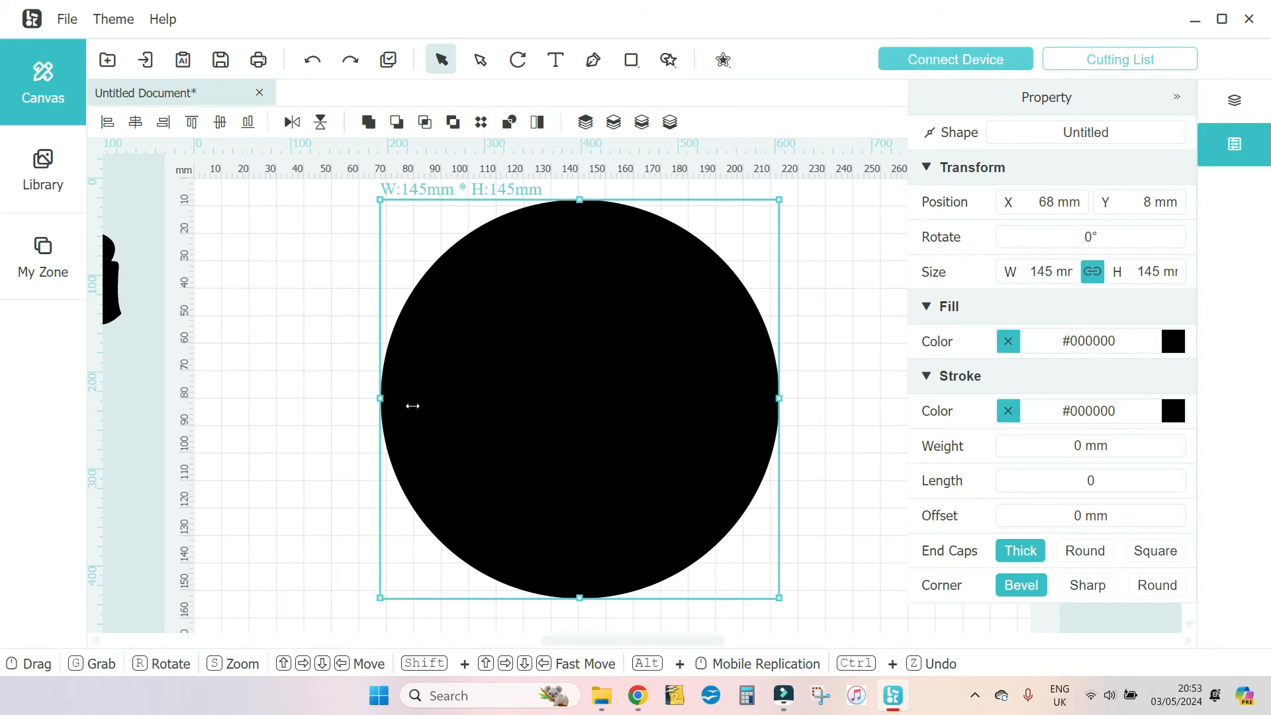
- Draw a rectangle about 180 × 79 mm over the circle's lower half and fill it with purple #831dec
{"action": "left_click", "coordinate": [682, 99]}
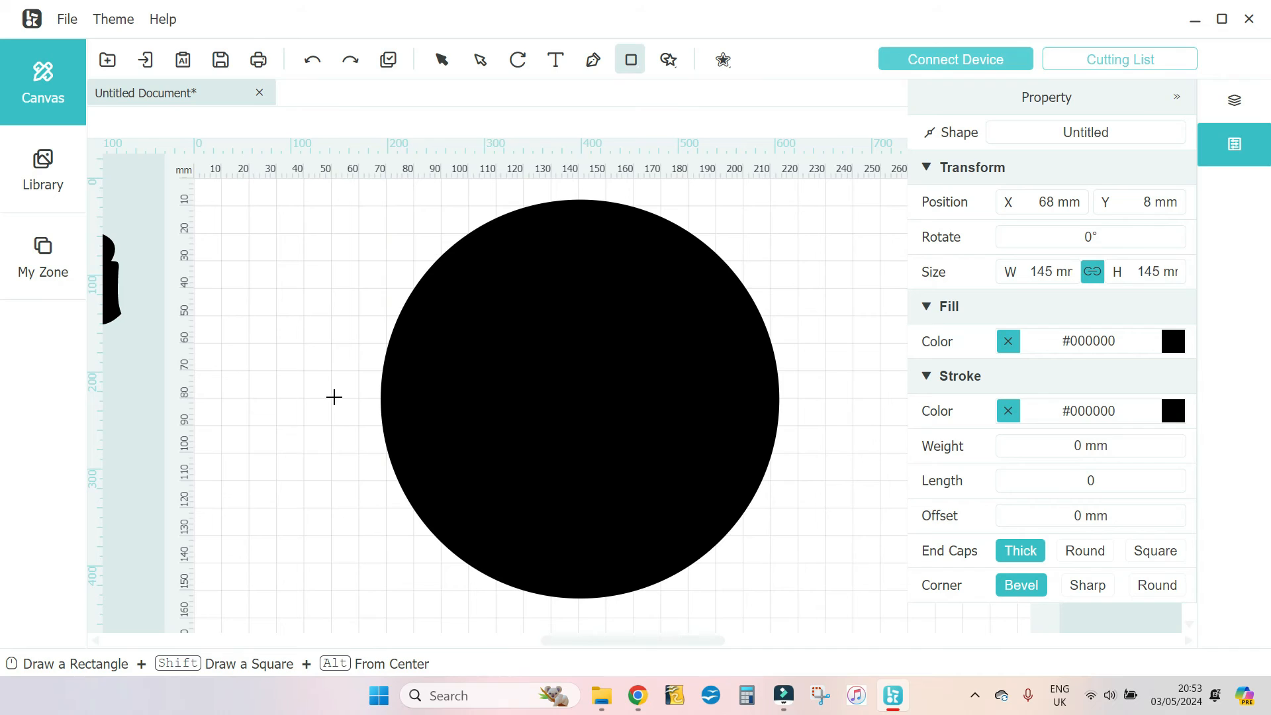
{"action": "left_click_drag", "start_coordinate": [332, 398], "coordinate": [825, 616]}
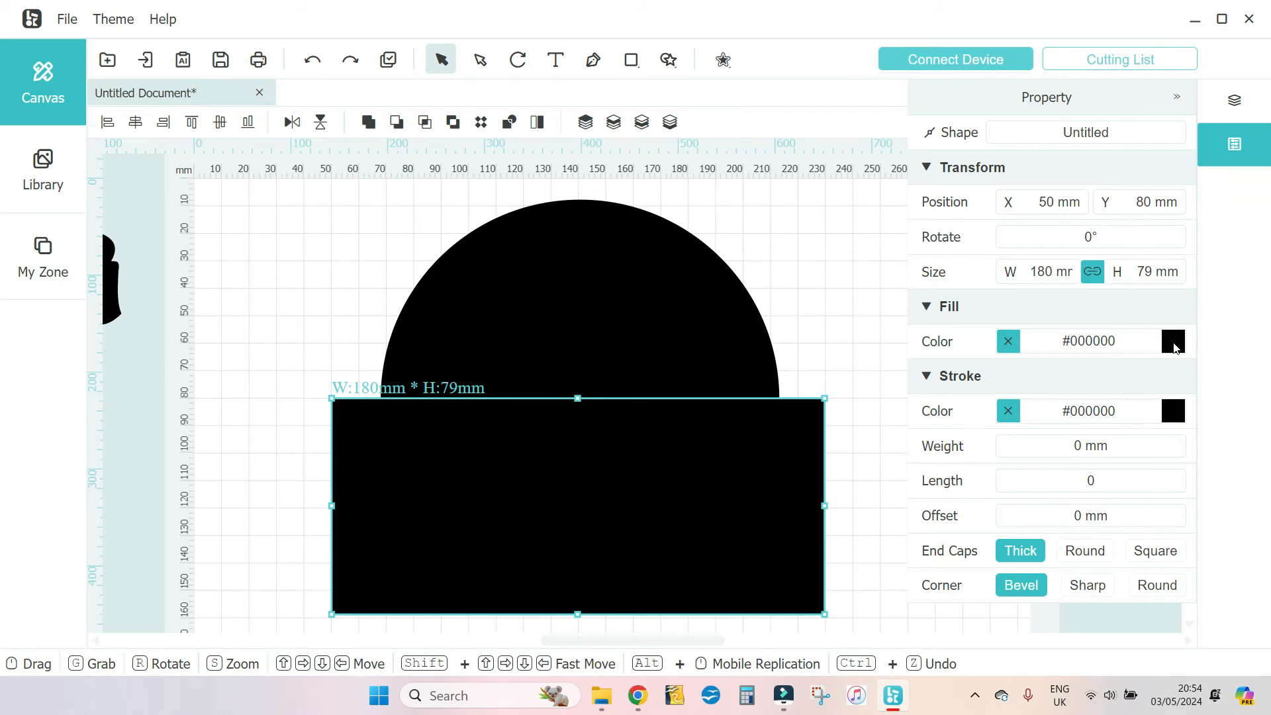
{"action": "left_click", "coordinate": [1174, 343]}
{"action": "left_click", "coordinate": [1212, 434]}
{"action": "left_click", "coordinate": [1165, 392]}
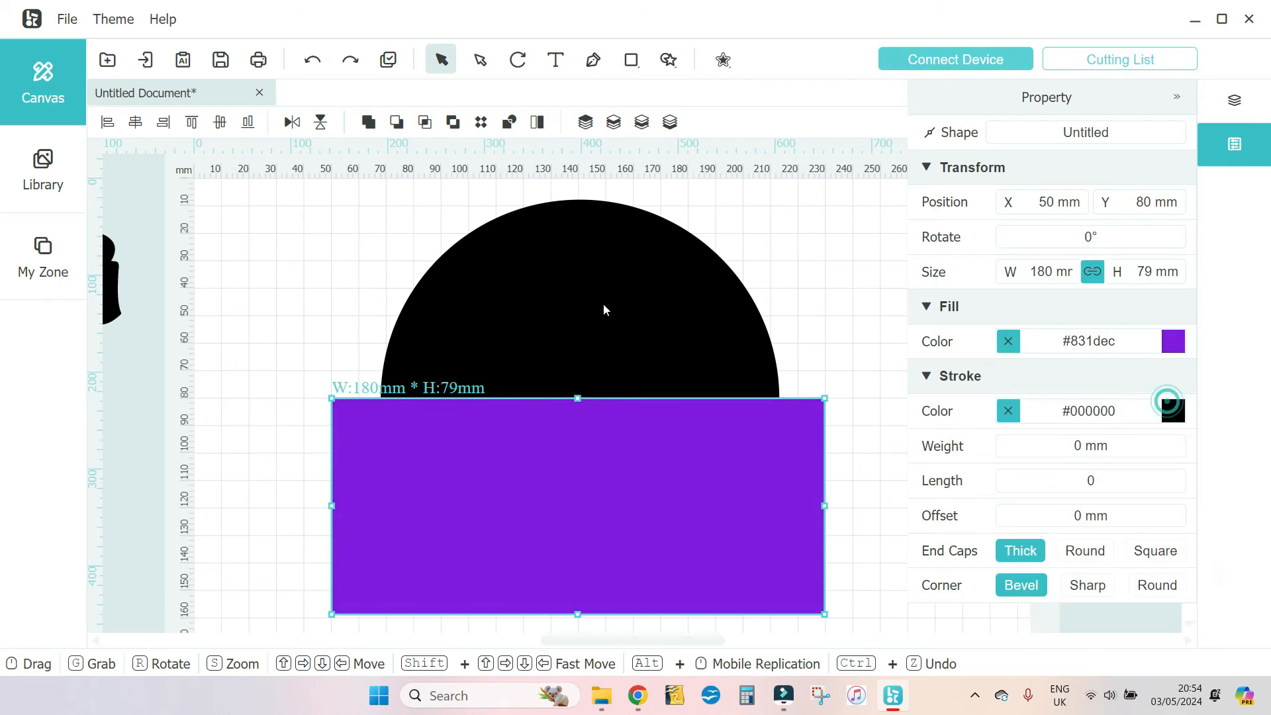
{"action": "left_click", "coordinate": [323, 343]}
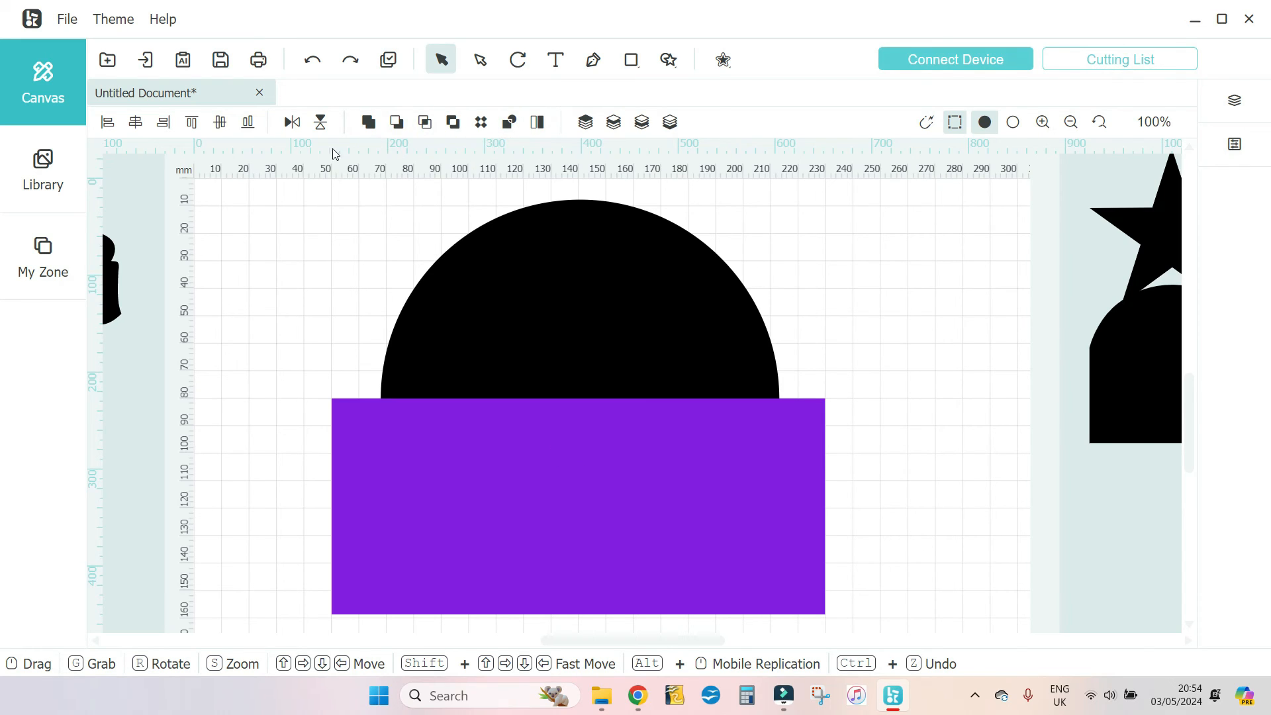
- Subtract the purple rectangle from the circle to leave a semicircle
{"action": "left_click_drag", "start_coordinate": [811, 225], "coordinate": [364, 566]}
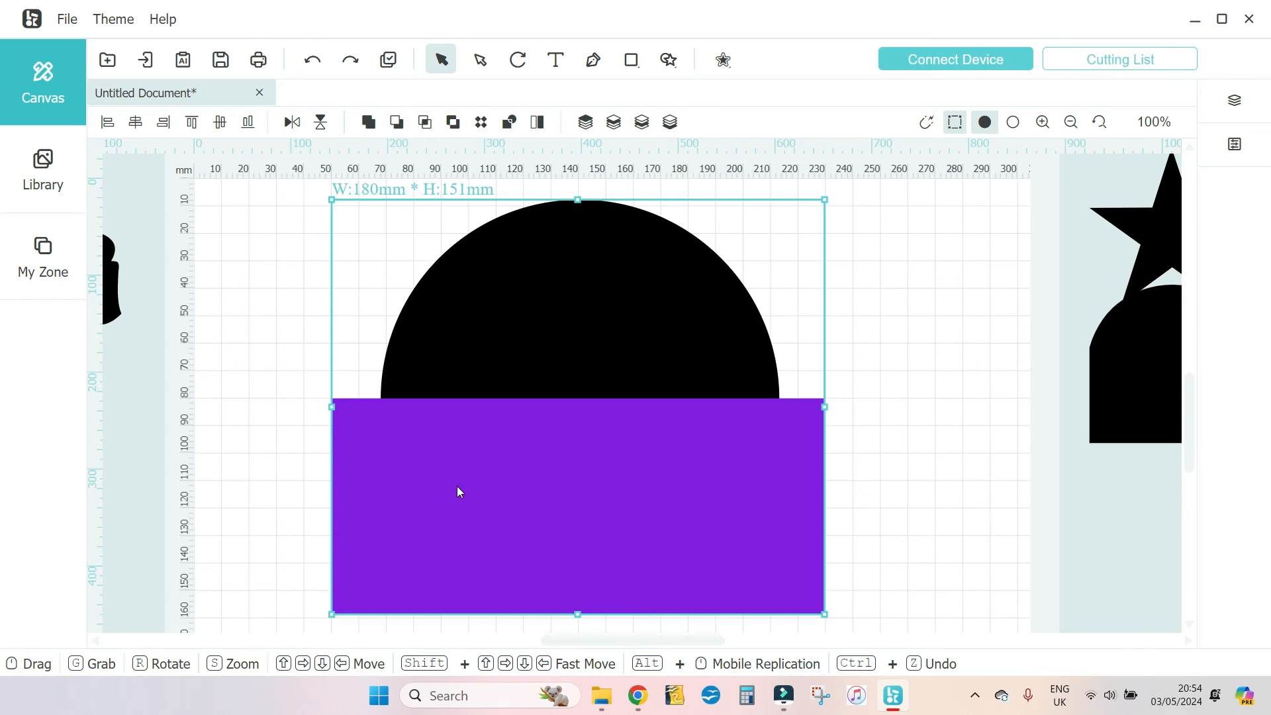
{"action": "left_click", "coordinate": [398, 125]}
{"action": "left_click", "coordinate": [602, 489]}
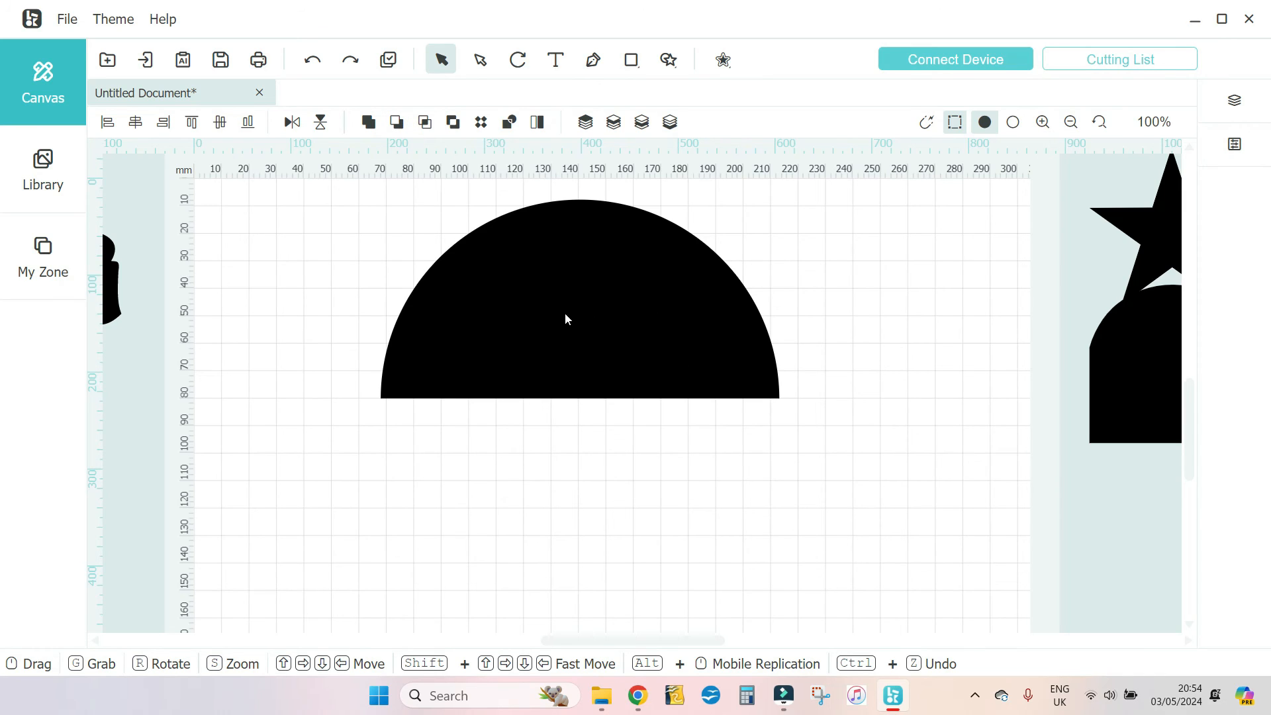
- Copy and paste the black semicircle, placing the copy below the original
{"action": "left_click", "coordinate": [582, 299]}
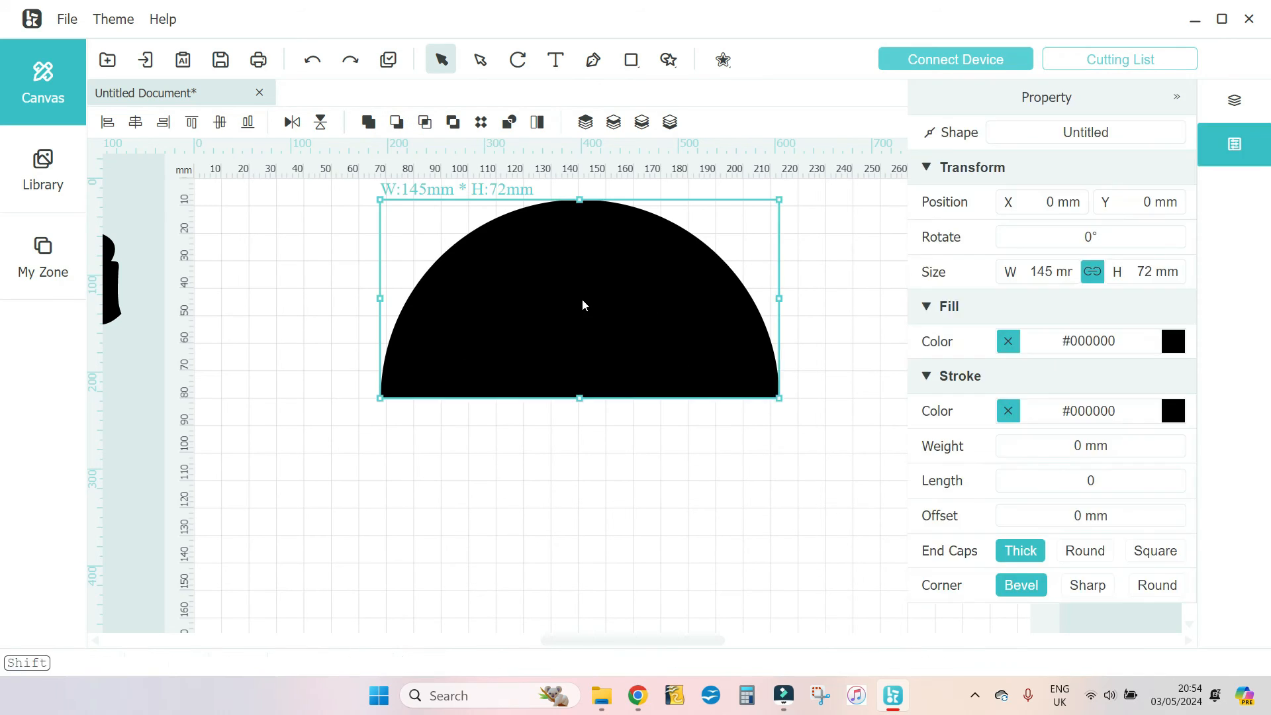
{"action": "right_click", "coordinate": [606, 252]}
{"action": "left_click", "coordinate": [635, 262]}
{"action": "right_click", "coordinate": [597, 263]}
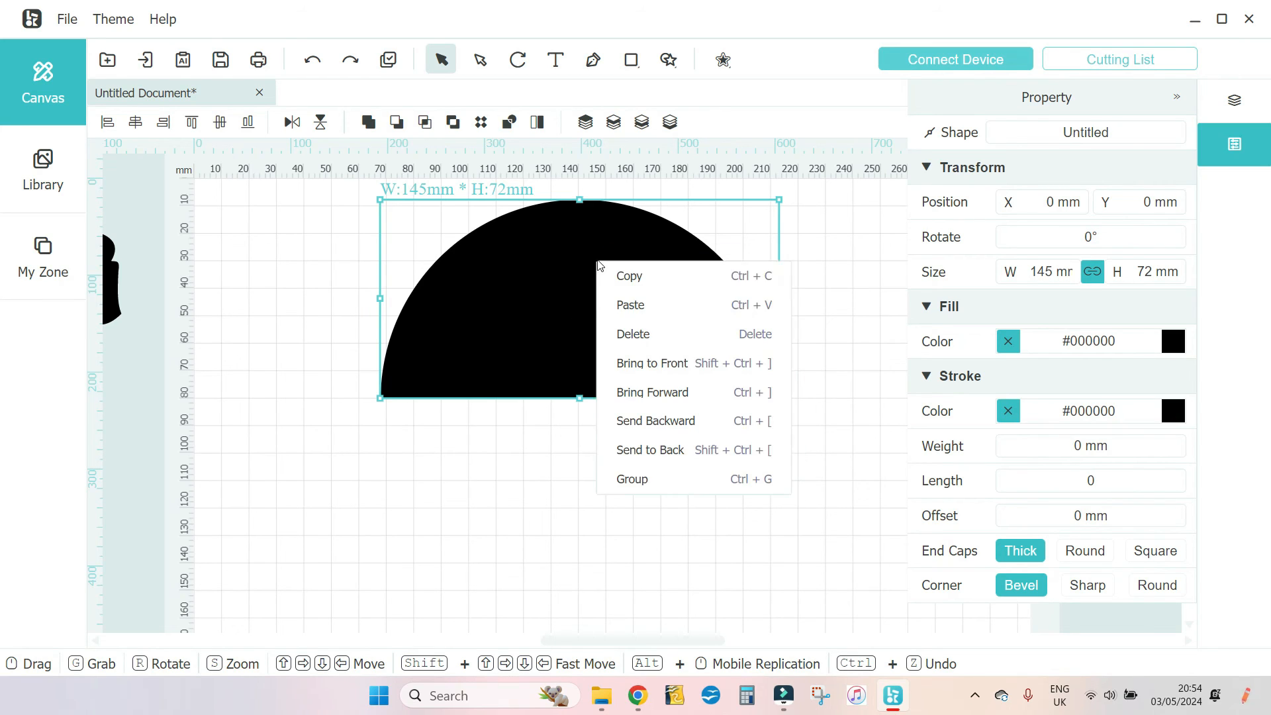
{"action": "left_click", "coordinate": [646, 303]}
{"action": "left_click_drag", "start_coordinate": [825, 423], "coordinate": [398, 521]}
- Fill the copied semicircle with magenta #d418ec
{"action": "left_click", "coordinate": [1173, 342]}
{"action": "left_click", "coordinate": [1212, 417]}
{"action": "left_click_drag", "start_coordinate": [1159, 399], "coordinate": [1172, 397]}
{"action": "left_click", "coordinate": [799, 458]}
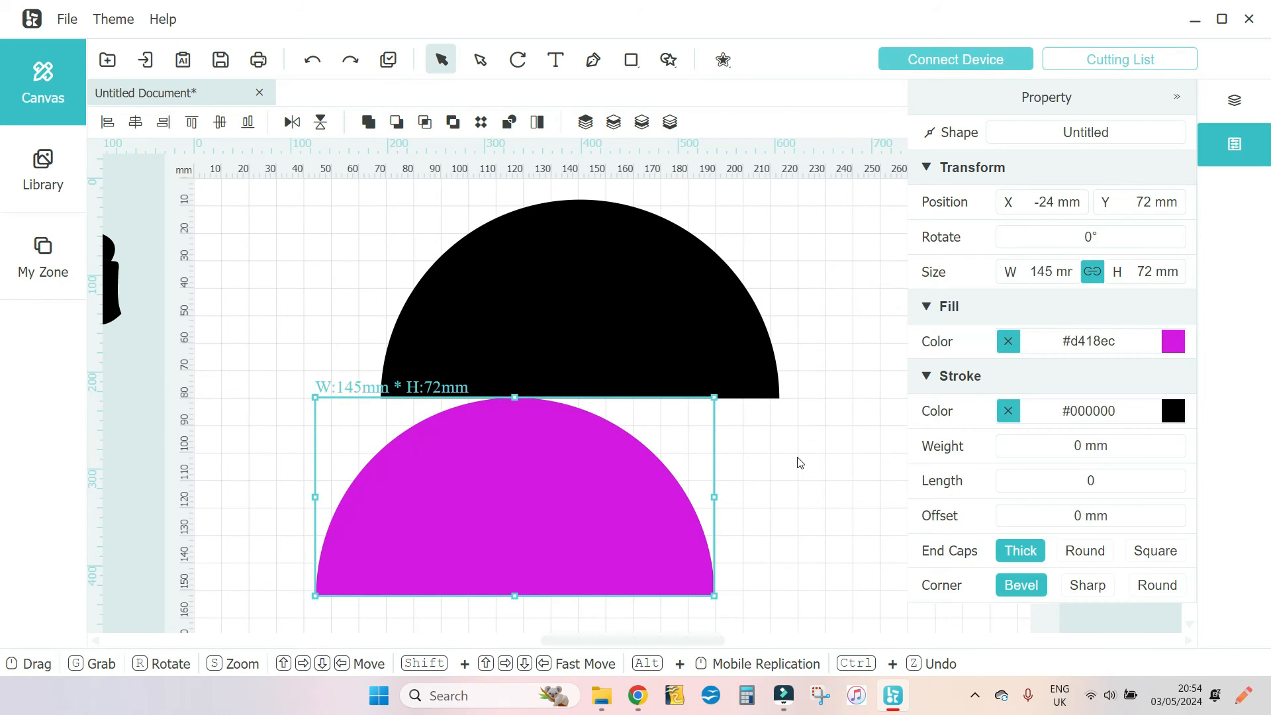
- Reduce the magenta semicircle to 125 mm wide with locked proportions and place it inside the base of the black semicircle
{"action": "left_click_drag", "start_coordinate": [508, 523], "coordinate": [555, 464]}
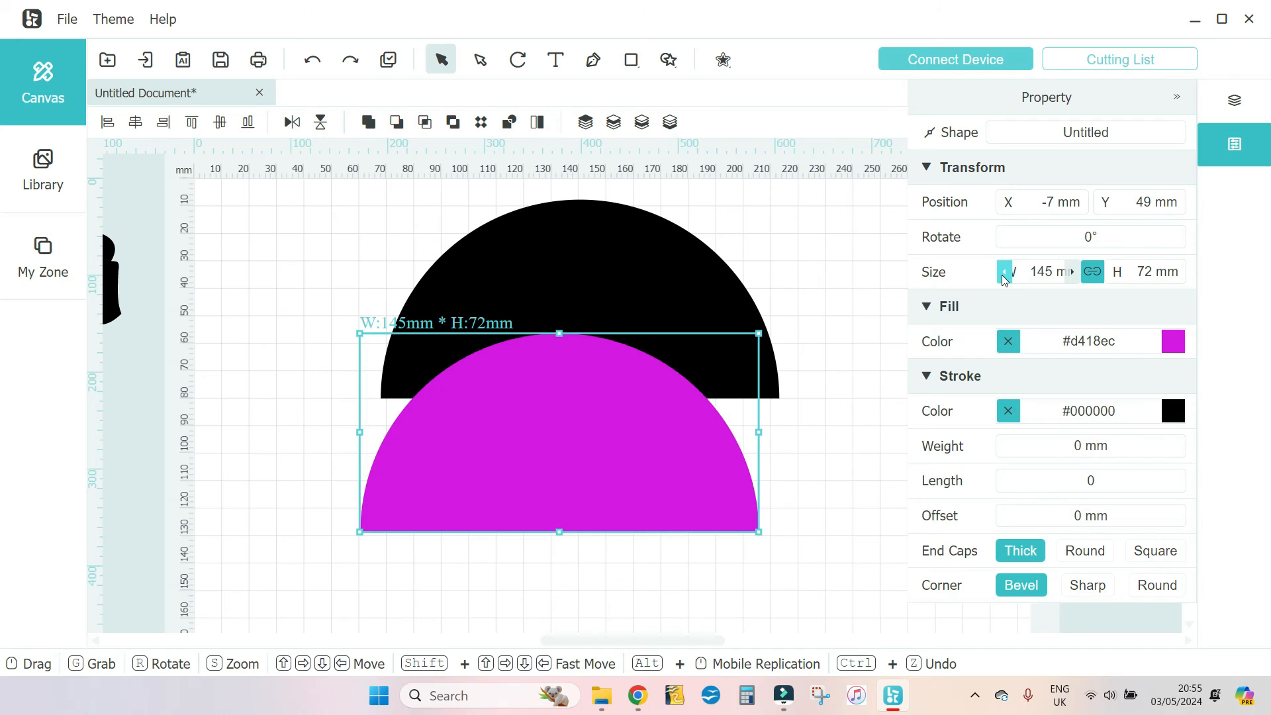
{"action": "left_click_drag", "start_coordinate": [1005, 278], "coordinate": [1006, 279]}
{"action": "left_click_drag", "start_coordinate": [518, 510], "coordinate": [587, 333]}
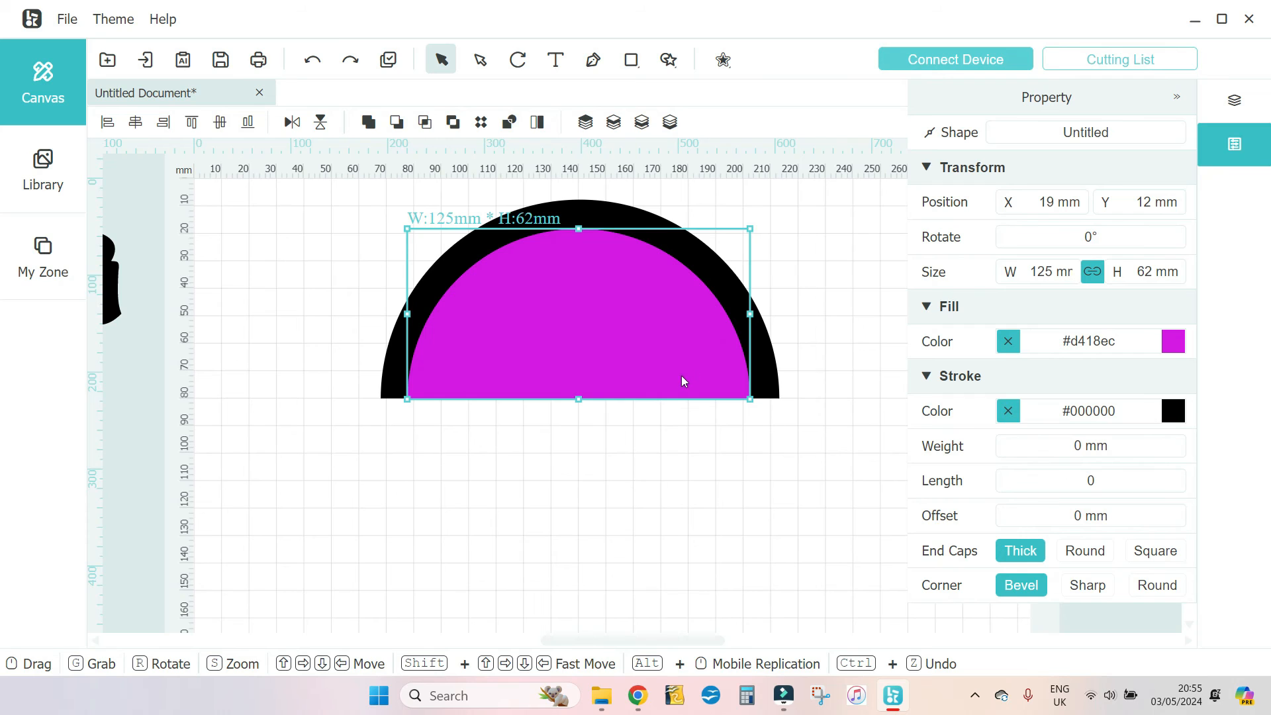
- Centre the magenta and black semicircles horizontally on each other, align their bottom edges and deselect them
{"action": "left_click_drag", "start_coordinate": [844, 402], "coordinate": [354, 208]}
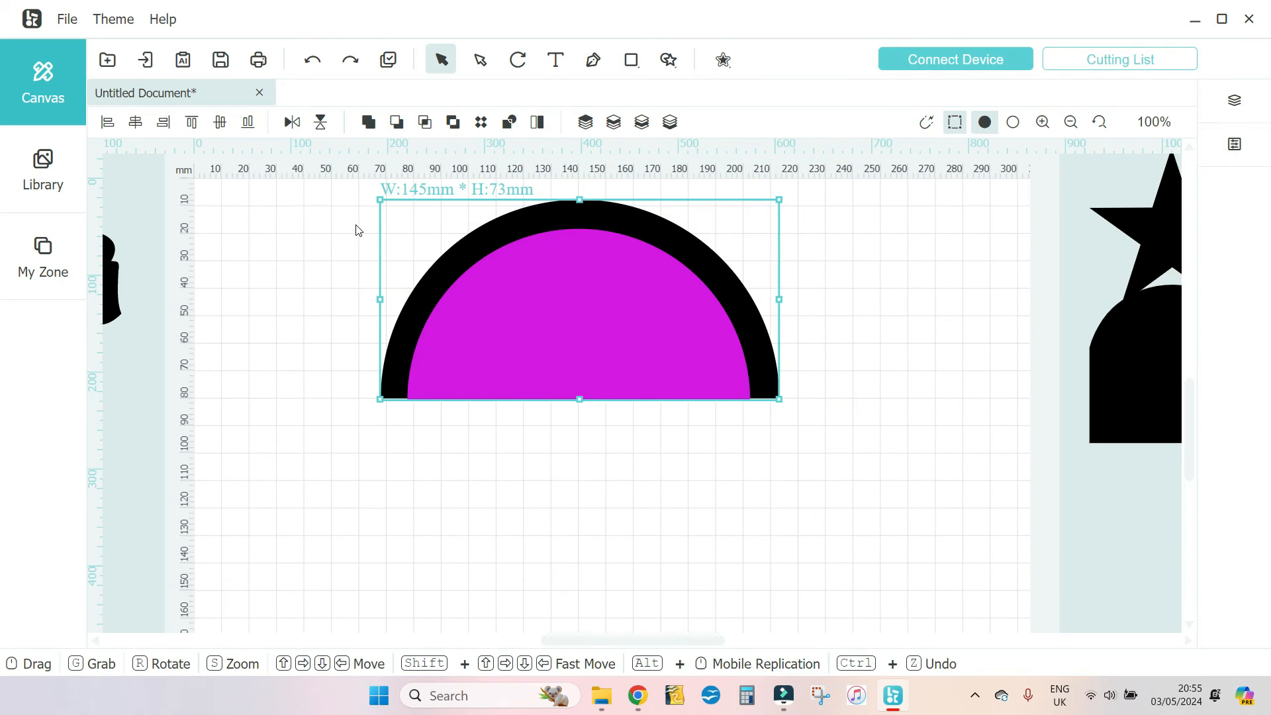
{"action": "left_click", "coordinate": [136, 126]}
{"action": "left_click", "coordinate": [136, 126]}
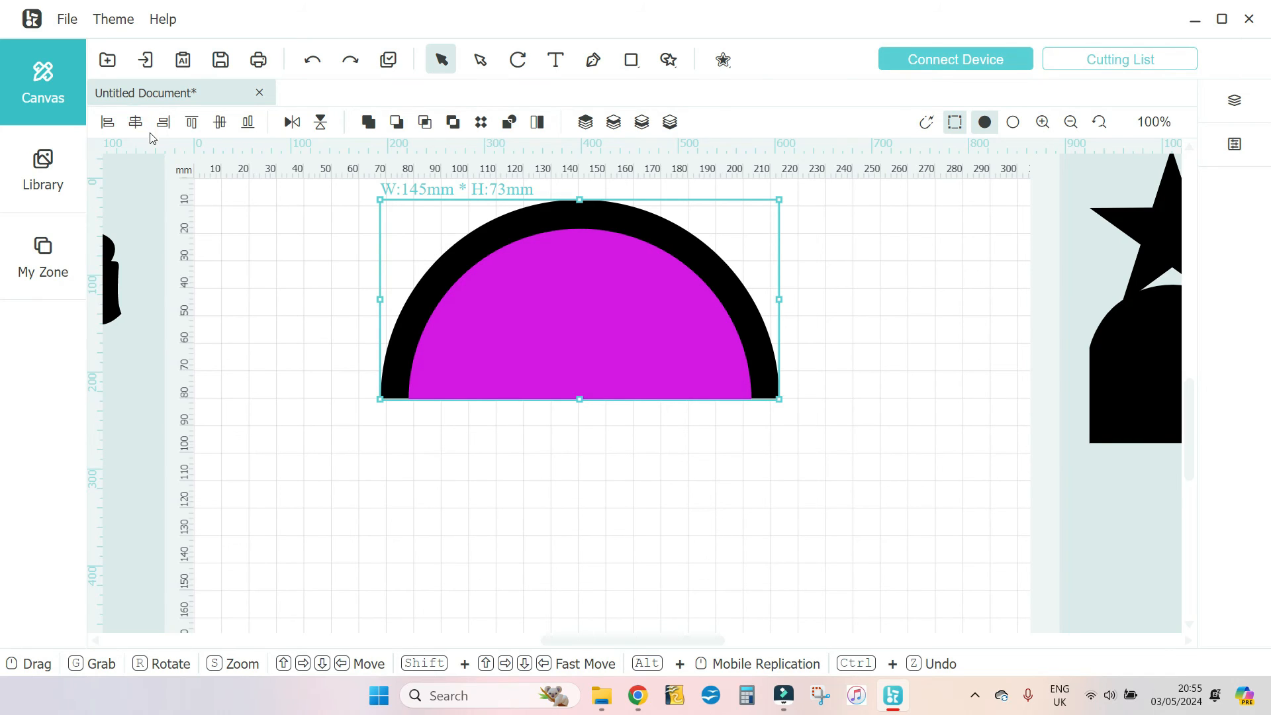
{"action": "left_click", "coordinate": [249, 126]}
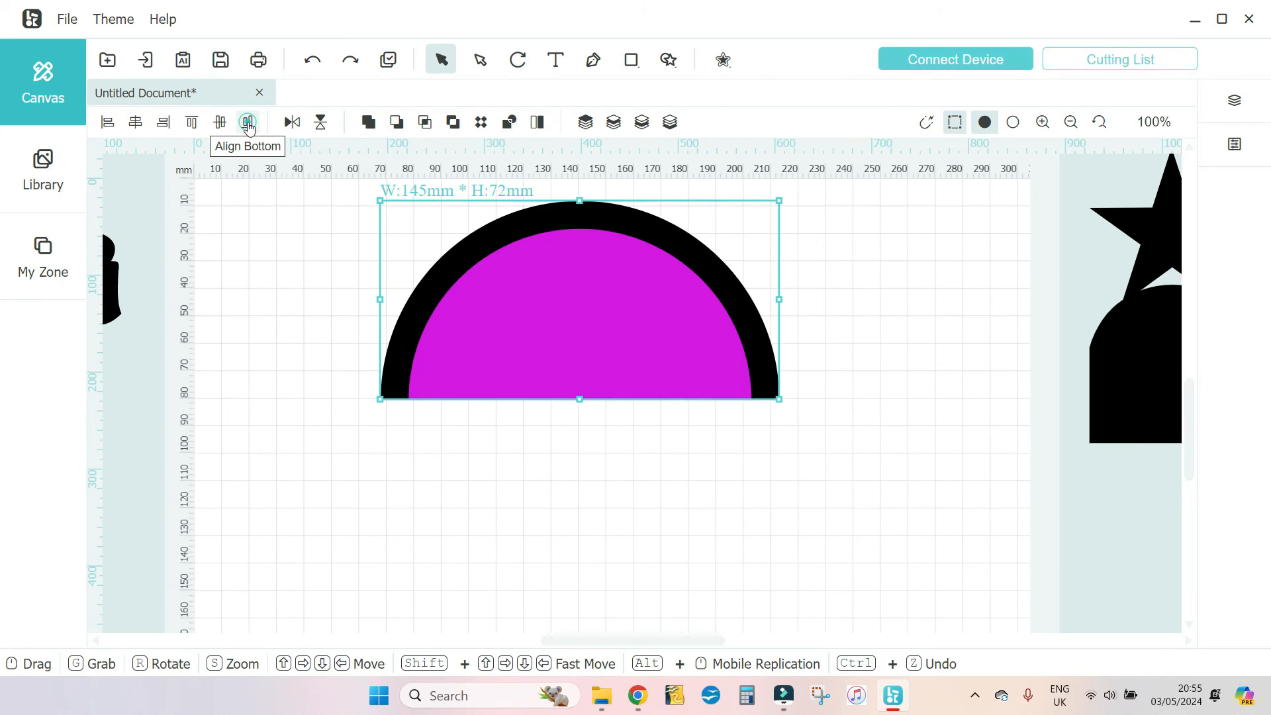
{"action": "left_click", "coordinate": [220, 123]}
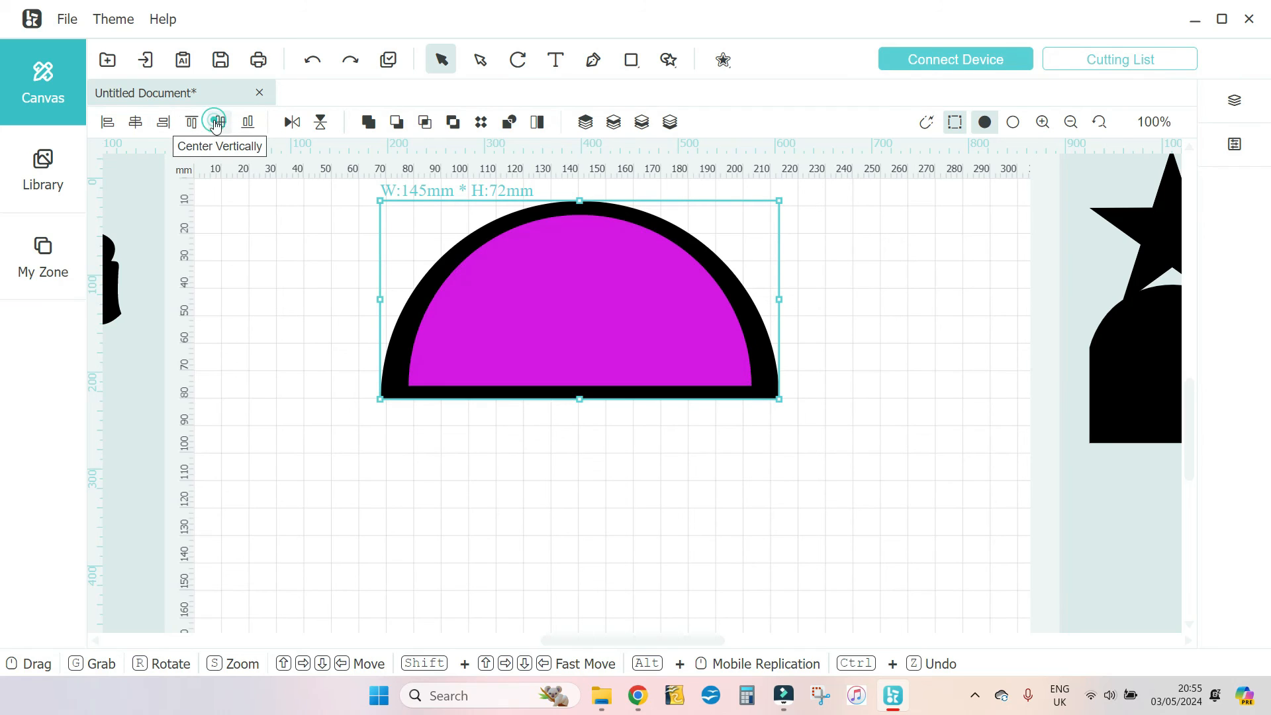
{"action": "left_click", "coordinate": [249, 124]}
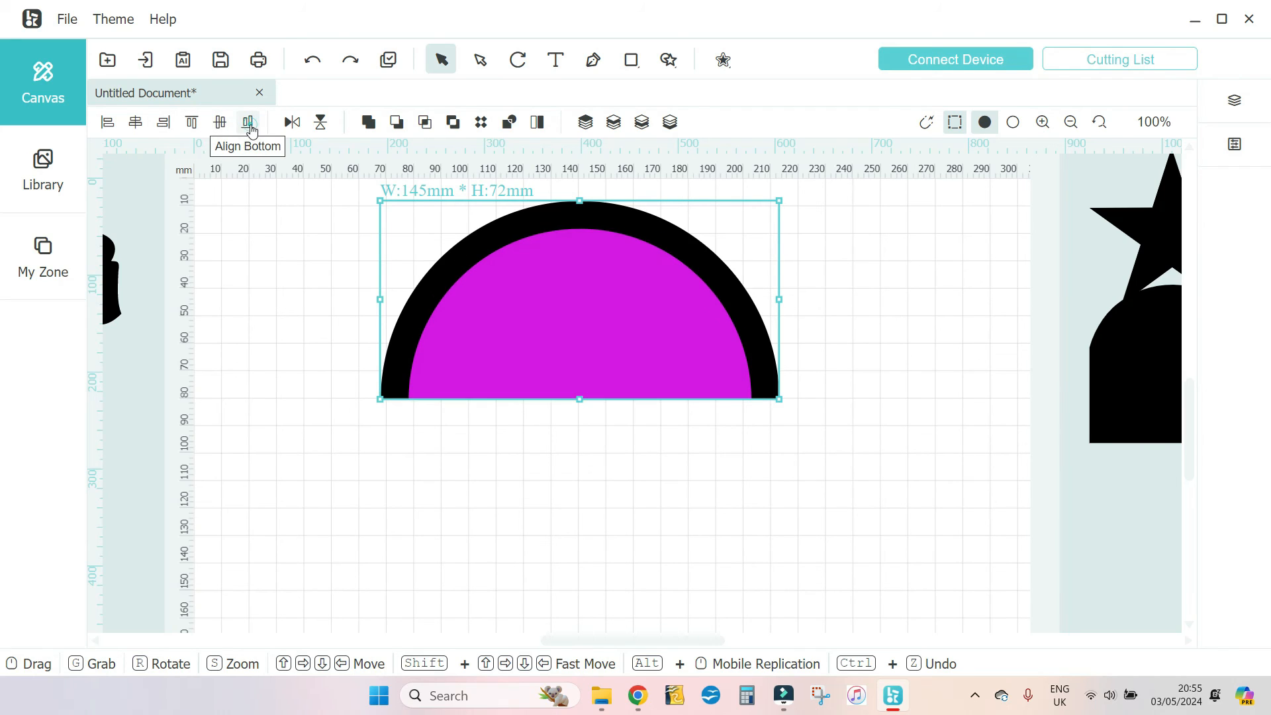
{"action": "left_click", "coordinate": [633, 455]}
{"action": "left_click", "coordinate": [442, 244]}
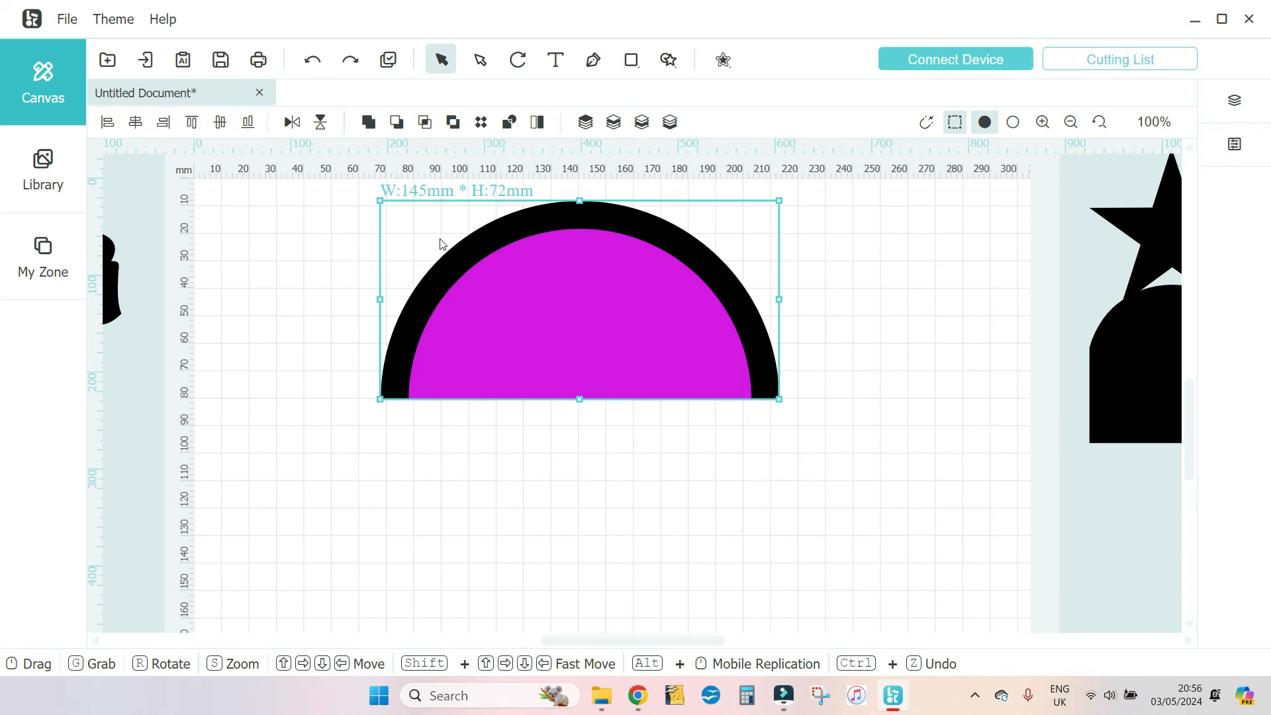
{"action": "left_click", "coordinate": [735, 460]}
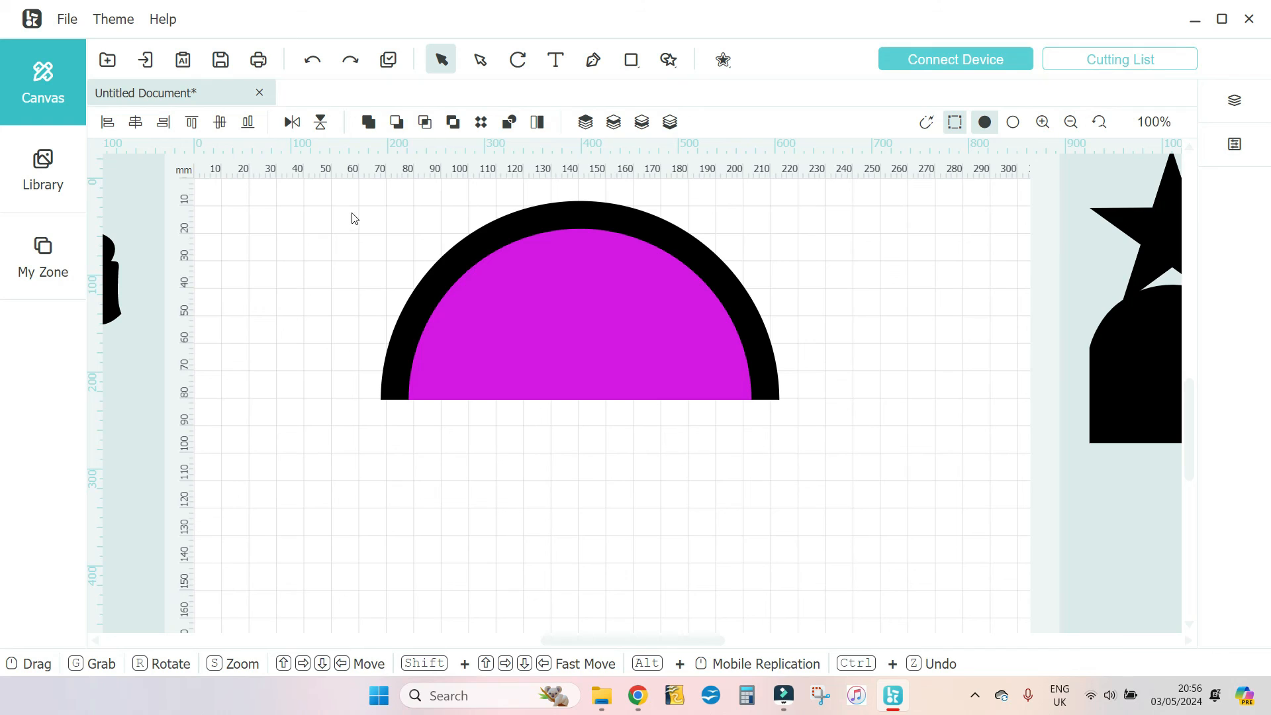
- Cut the magenta semicircle's area out of the black semicircle, keeping the arch and the magenta shape as separate pieces
{"action": "left_click_drag", "start_coordinate": [363, 199], "coordinate": [826, 445]}
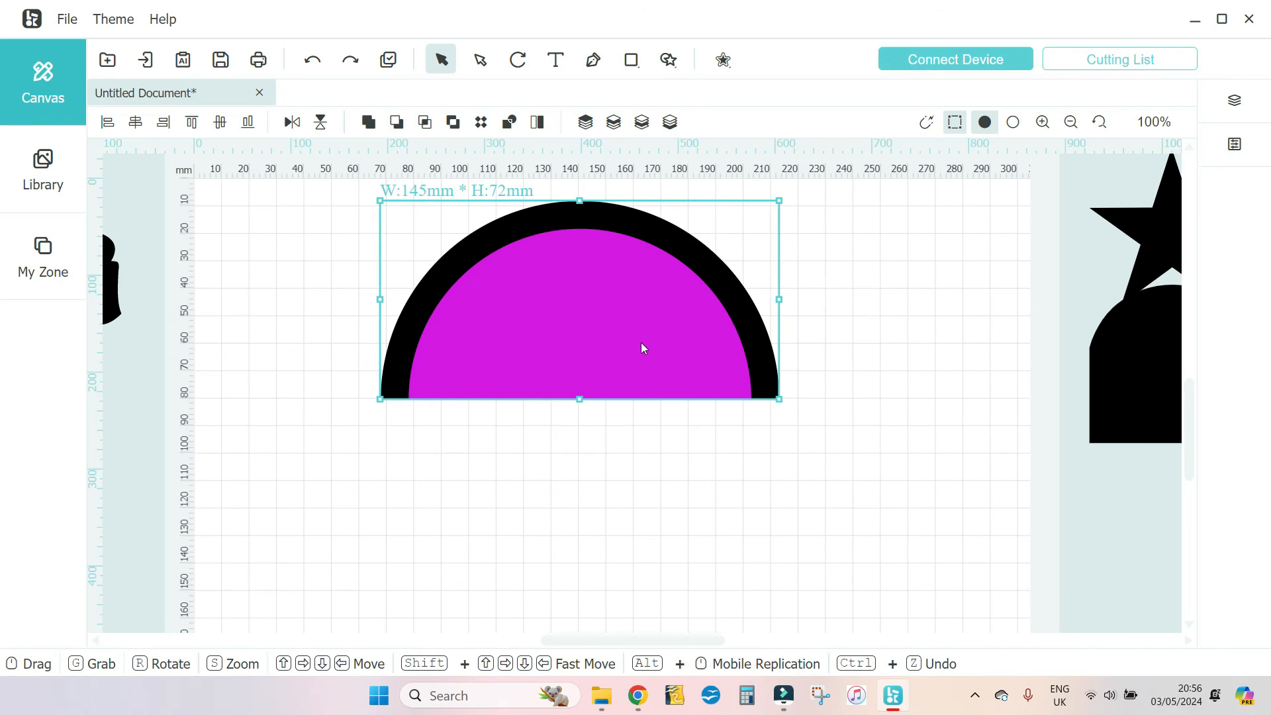
{"action": "left_click", "coordinate": [513, 125]}
{"action": "left_click", "coordinate": [704, 483]}
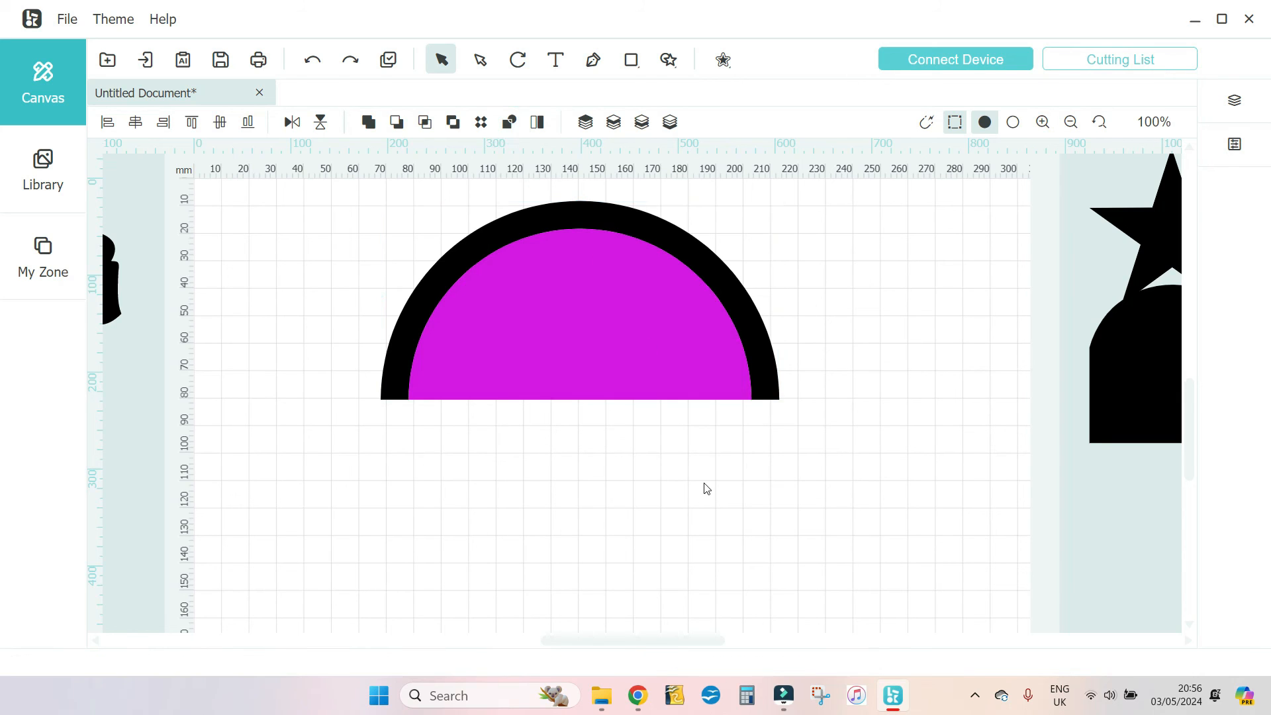
- Move the magenta semicircle out of the black arch and back, and realign both by horizontal centre and bottom edge
{"action": "left_click_drag", "start_coordinate": [568, 294], "coordinate": [566, 383]}
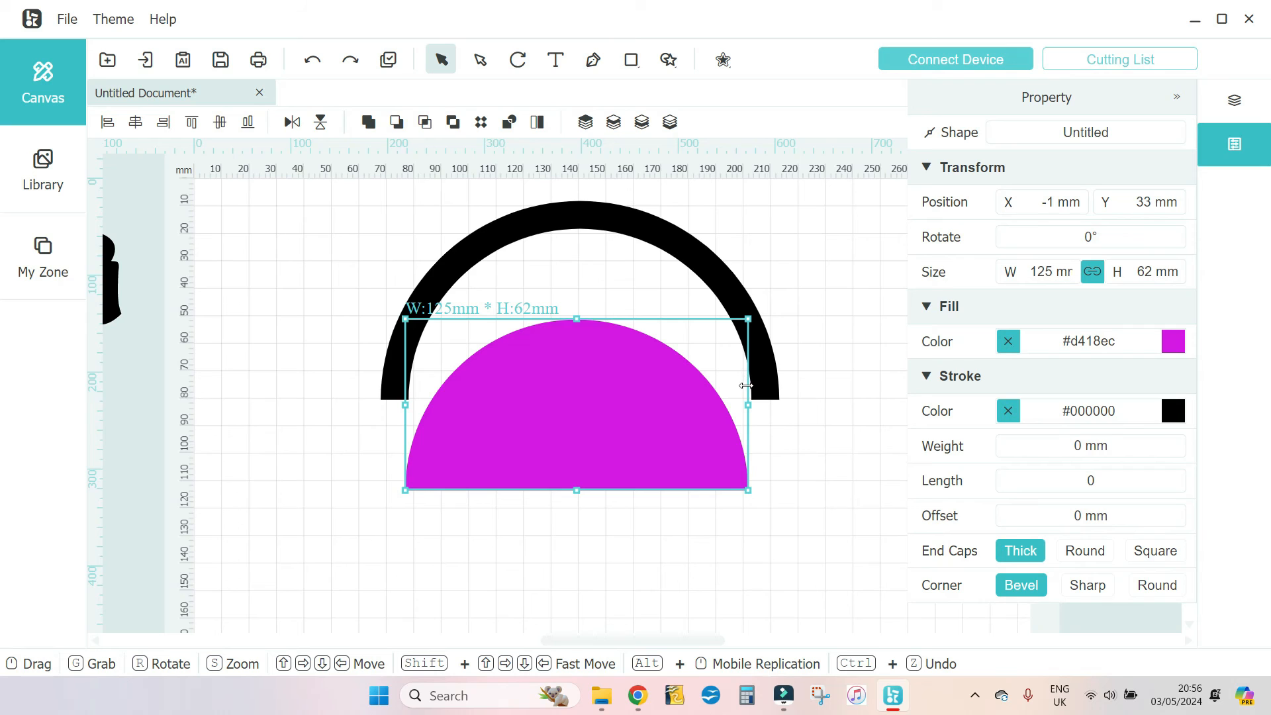
{"action": "left_click_drag", "start_coordinate": [590, 438], "coordinate": [590, 341]}
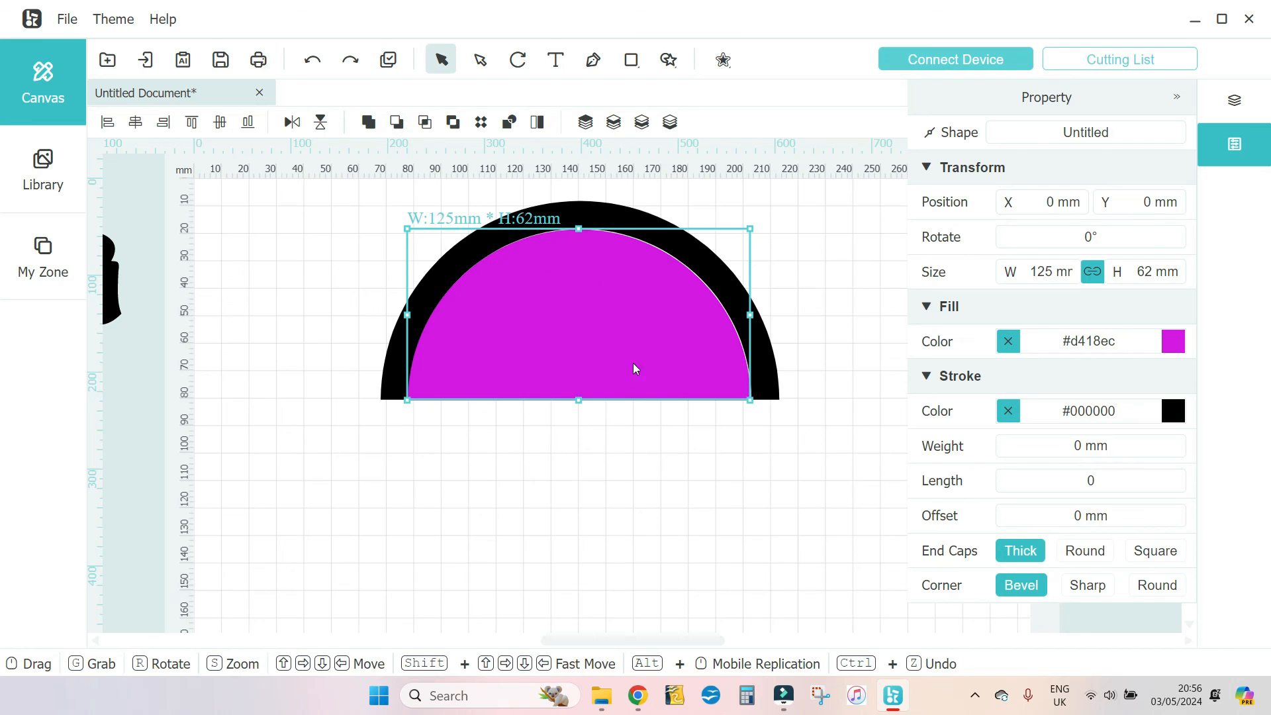
{"action": "left_click_drag", "start_coordinate": [625, 299], "coordinate": [598, 302]}
{"action": "left_click_drag", "start_coordinate": [853, 434], "coordinate": [320, 202]}
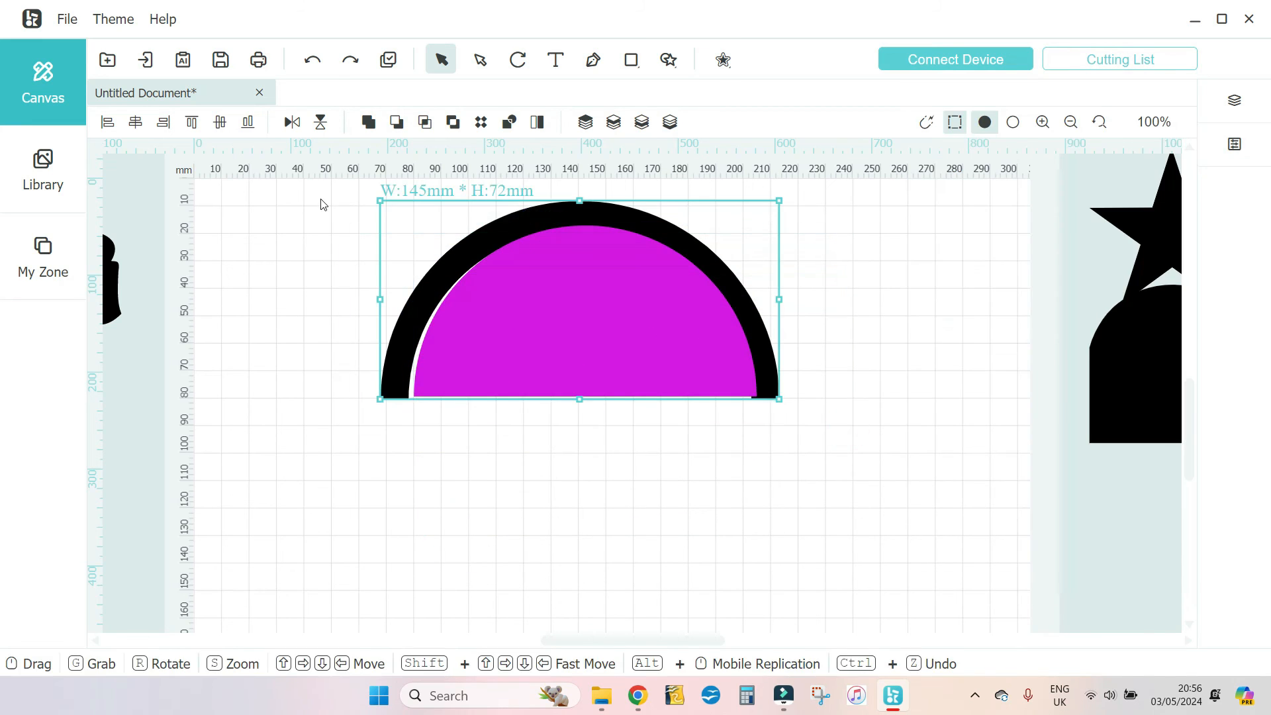
{"action": "left_click", "coordinate": [141, 129]}
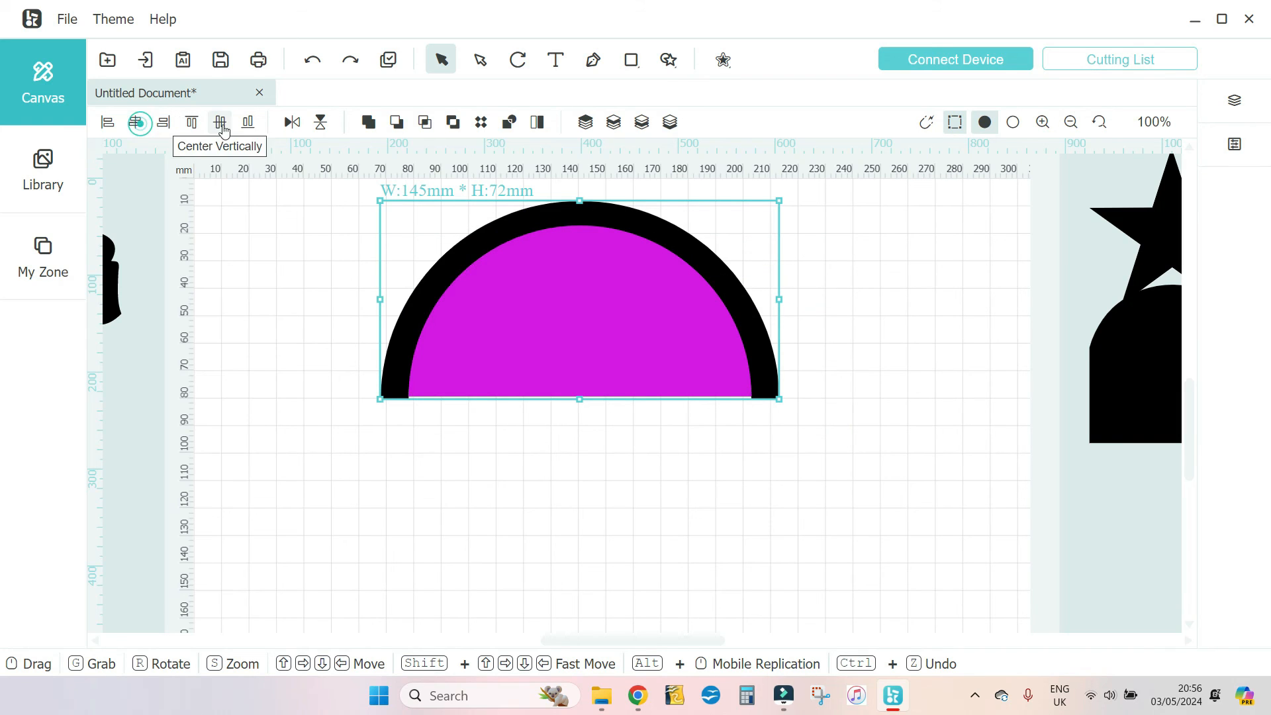
{"action": "left_click", "coordinate": [247, 126]}
{"action": "left_click", "coordinate": [613, 504]}
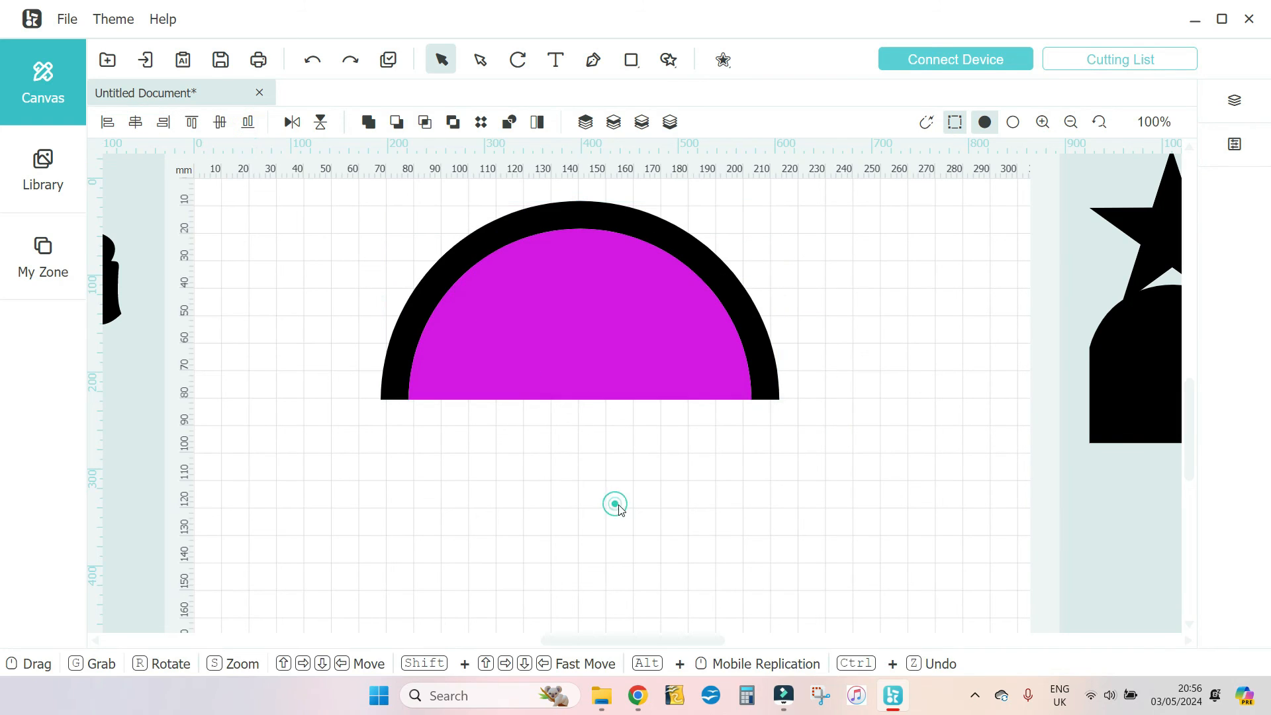
- Duplicate the magenta semicircle and place the copy partly below the original
{"action": "left_click", "coordinate": [582, 273]}
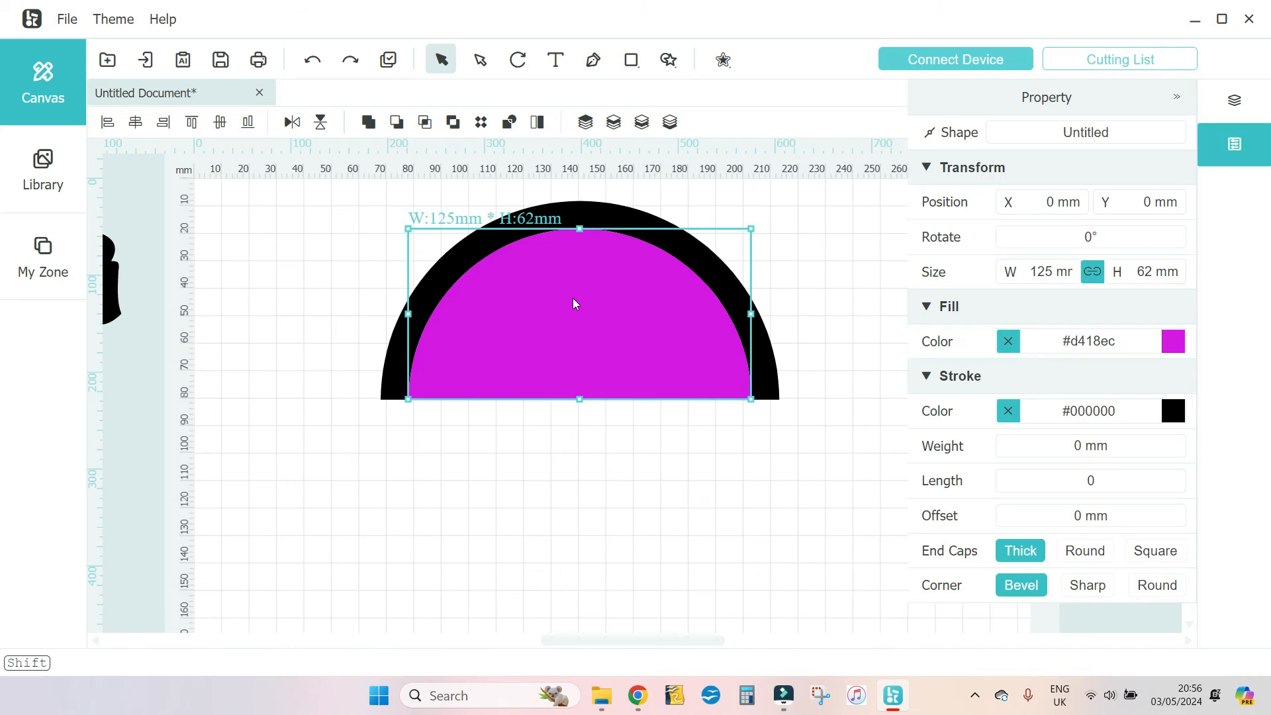
{"action": "right_click", "coordinate": [573, 299]}
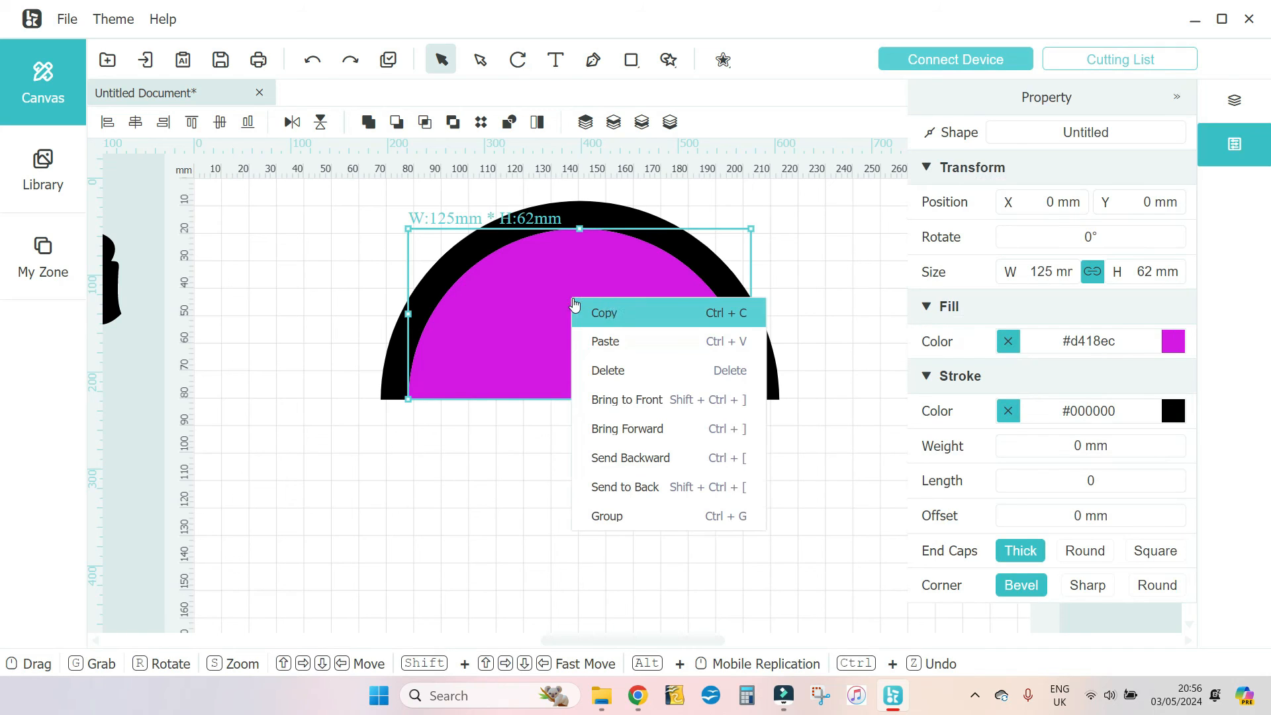
{"action": "left_click", "coordinate": [617, 313]}
{"action": "right_click", "coordinate": [616, 311]}
{"action": "left_click", "coordinate": [650, 351]}
{"action": "left_click_drag", "start_coordinate": [880, 474], "coordinate": [478, 464]}
- Fill the copied semicircle with crimson #d8124f and place it over the magenta semicircle
{"action": "left_click", "coordinate": [1167, 345]}
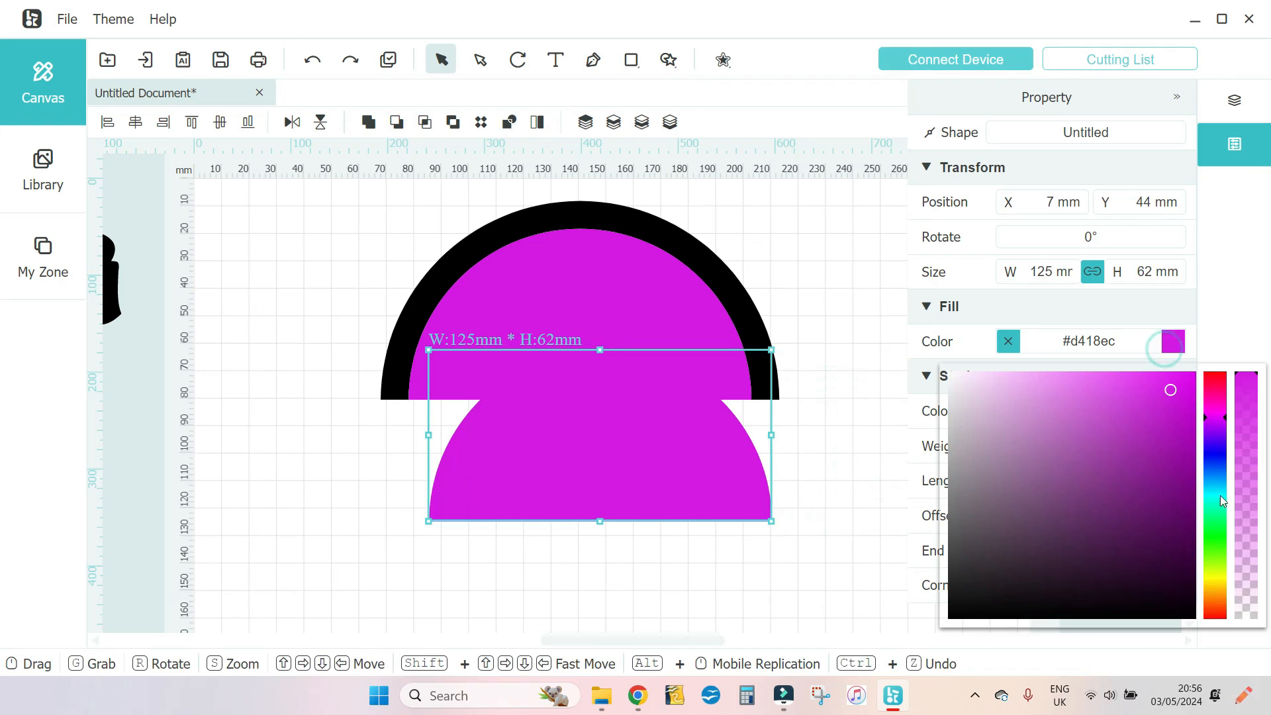
{"action": "left_click_drag", "start_coordinate": [1218, 408], "coordinate": [1176, 409]}
{"action": "left_click", "coordinate": [1168, 399]}
{"action": "left_click_drag", "start_coordinate": [631, 449], "coordinate": [610, 334]}
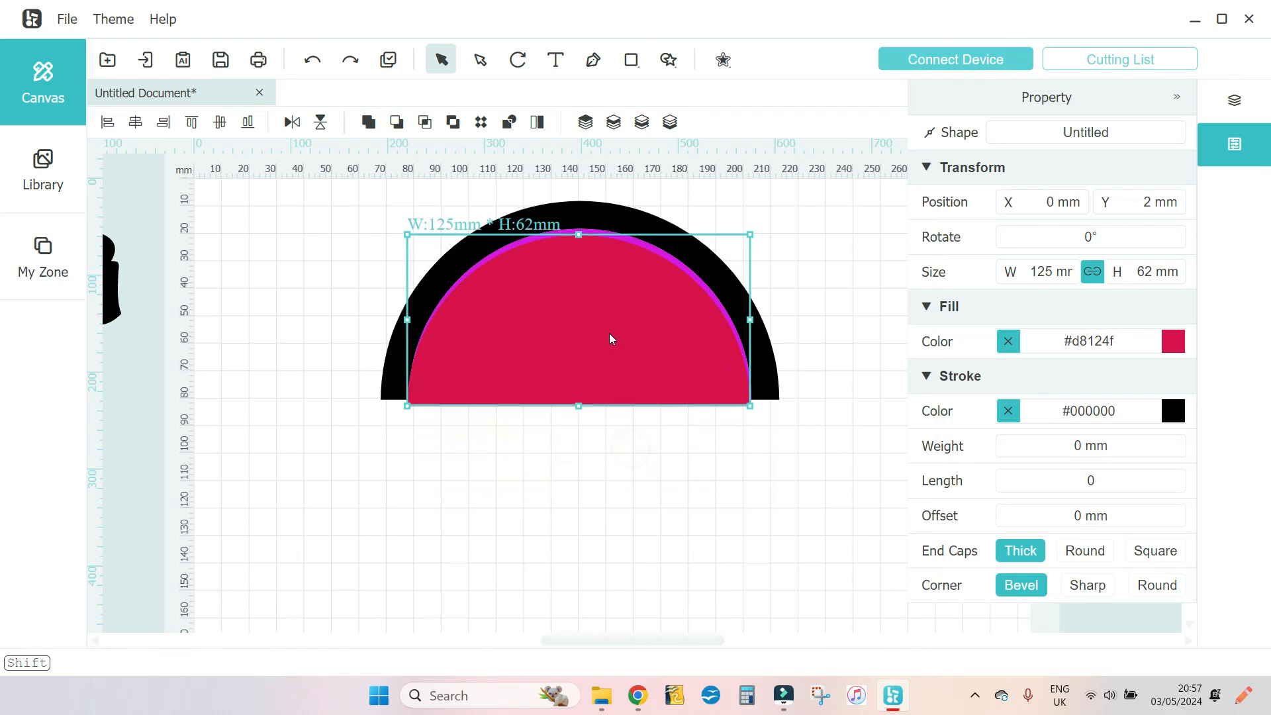
- Reduce the crimson semicircle to 105 mm wide with locked proportions and place it inside the base of the magenta semicircle
{"action": "left_click", "coordinate": [1043, 272]}
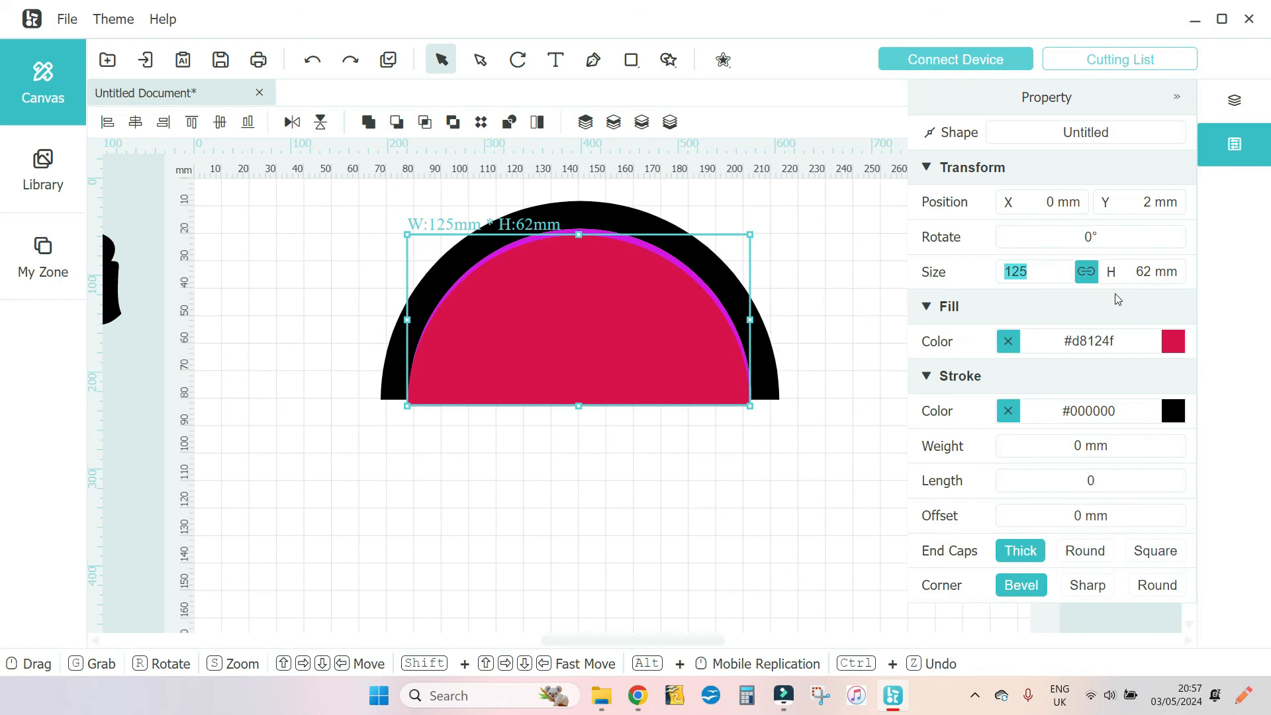
{"action": "type", "text": "1065"}
{"action": "key", "text": "Return"}
{"action": "left_click_drag", "start_coordinate": [586, 344], "coordinate": [614, 343]}
- Align the black, magenta and crimson shapes by bottom edge and horizontal centre, and deselect them
{"action": "left_click_drag", "start_coordinate": [828, 409], "coordinate": [360, 196]}
{"action": "left_click", "coordinate": [247, 122]}
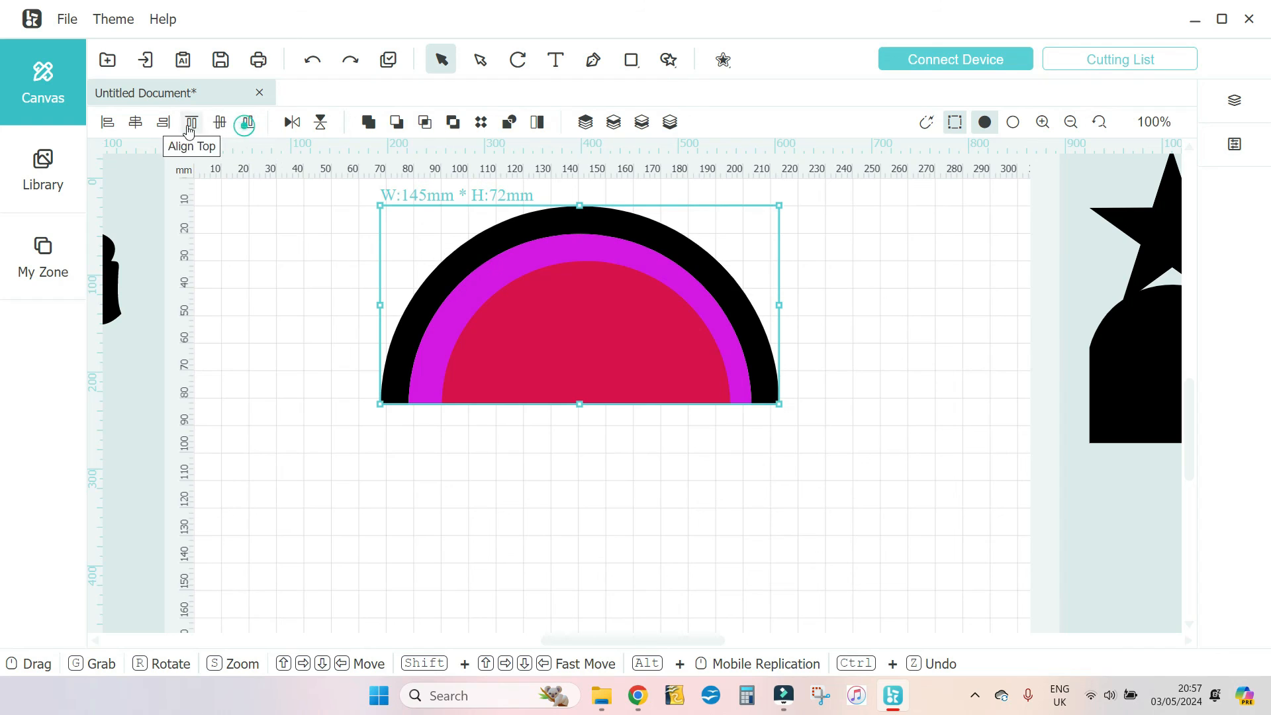
{"action": "left_click", "coordinate": [136, 122]}
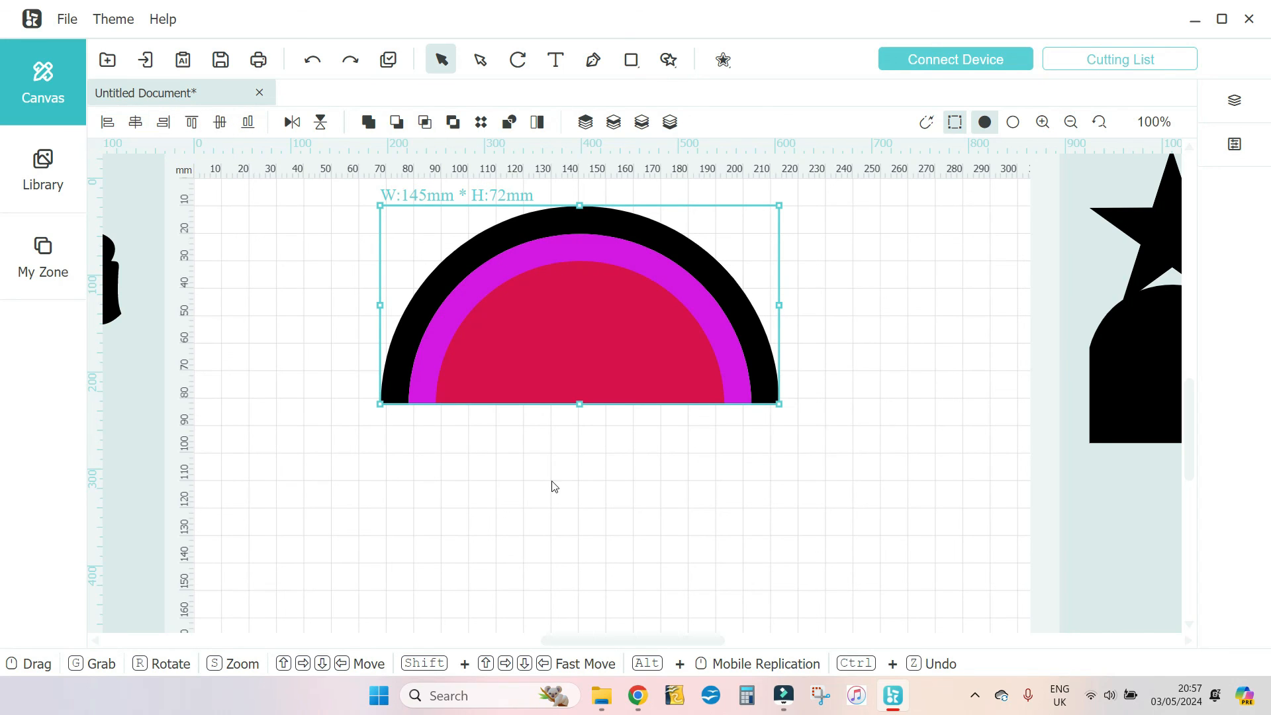
{"action": "left_click", "coordinate": [714, 448]}
- Slice the crimson semicircle out of the magenta one, and move the crimson piece out of the arch and back
{"action": "left_click", "coordinate": [1235, 100]}
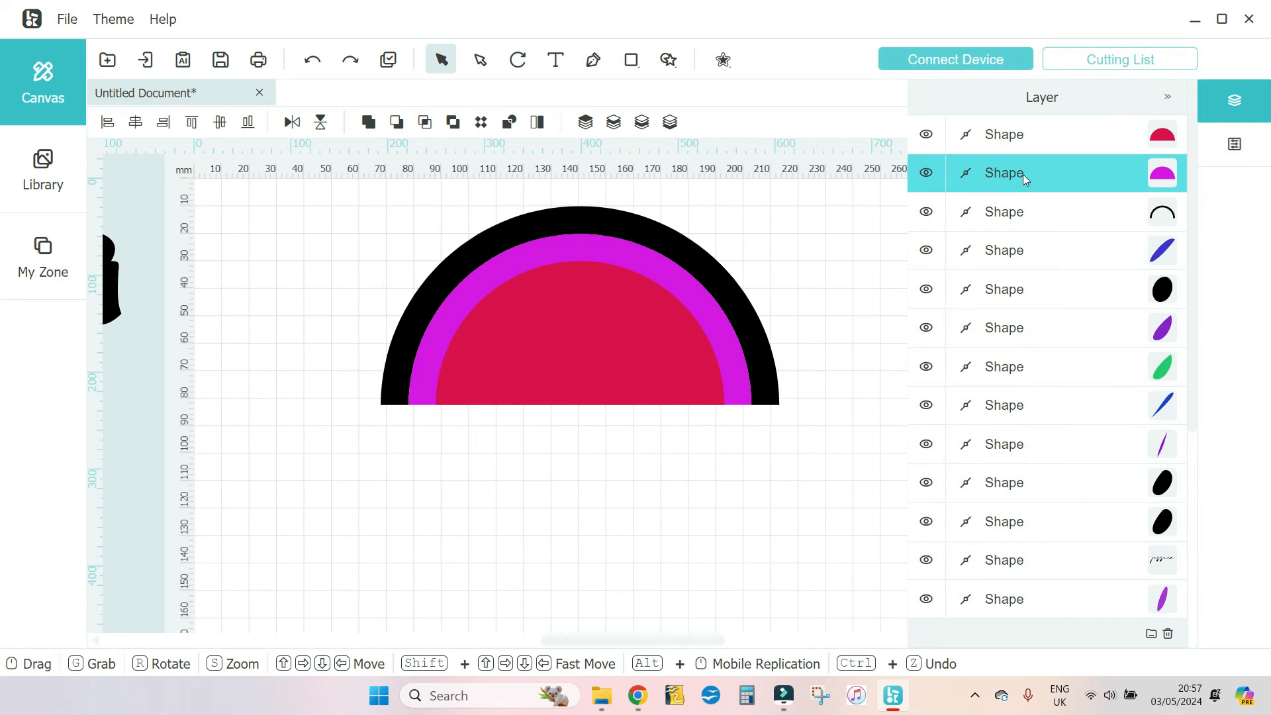
{"action": "left_click", "coordinate": [1073, 143]}
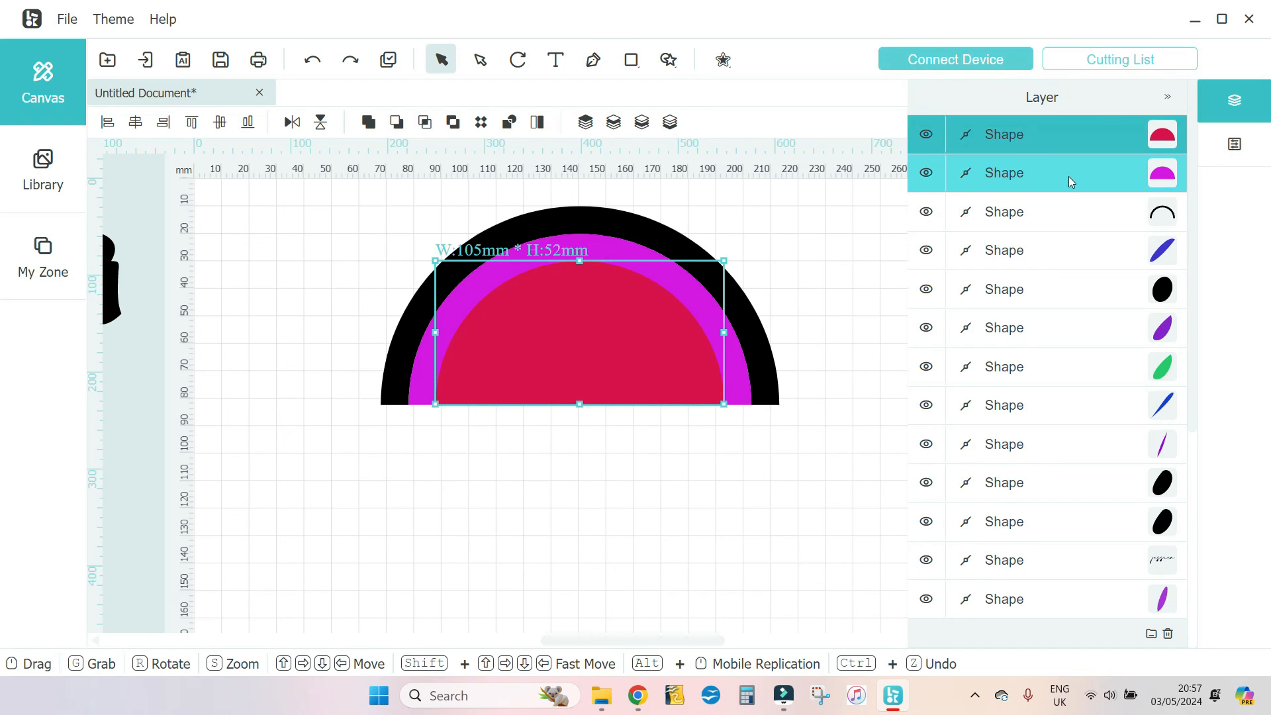
{"action": "left_click", "coordinate": [1073, 177], "text": "shift"}
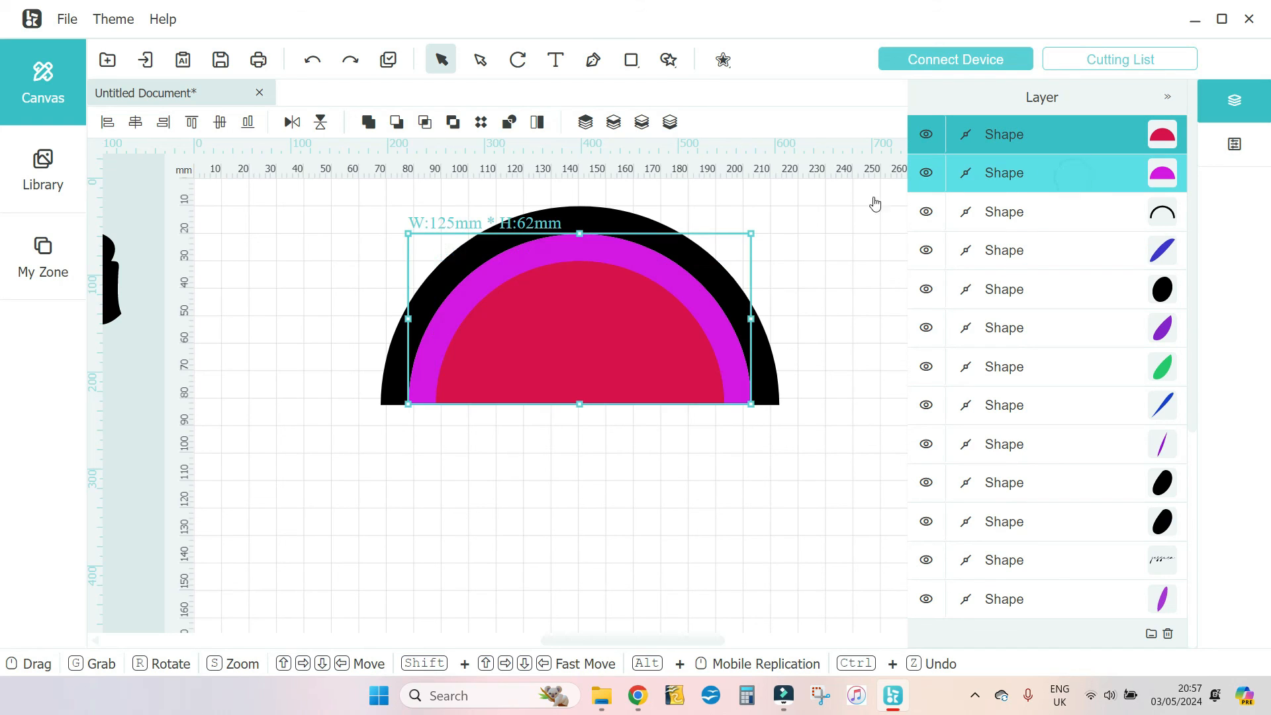
{"action": "left_click", "coordinate": [509, 122]}
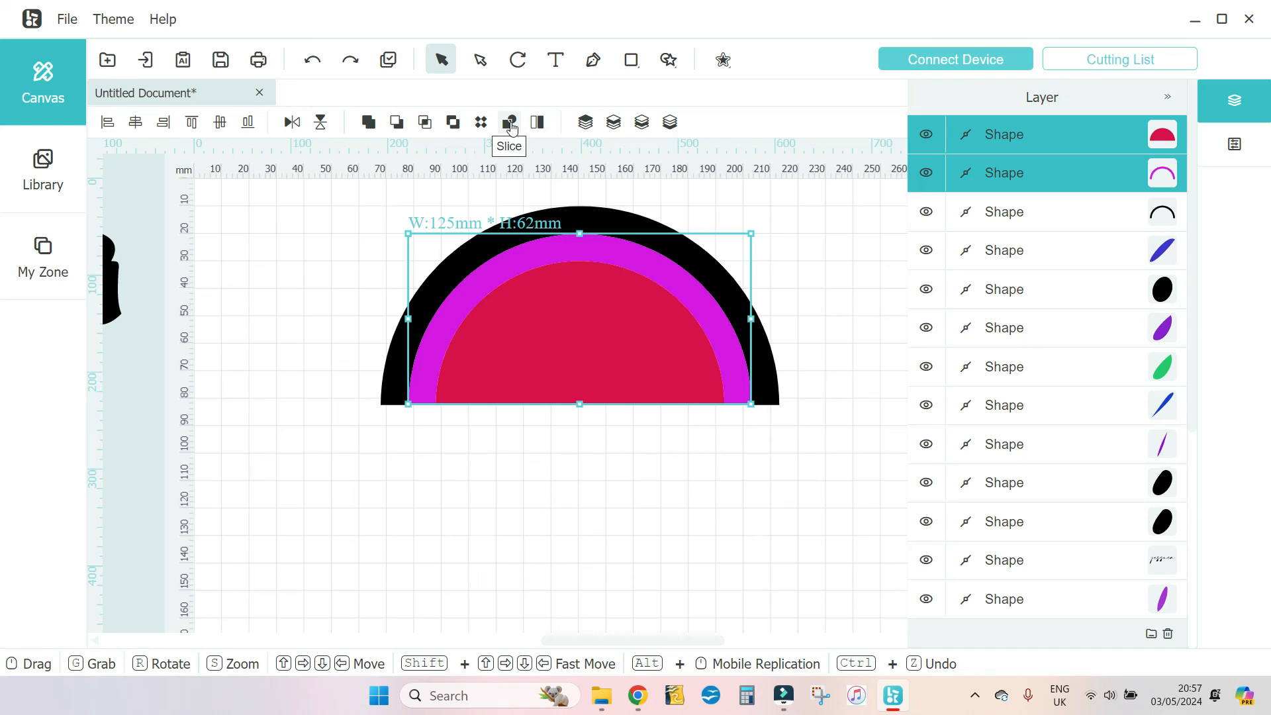
{"action": "left_click", "coordinate": [630, 486]}
{"action": "left_click_drag", "start_coordinate": [575, 338], "coordinate": [576, 499]}
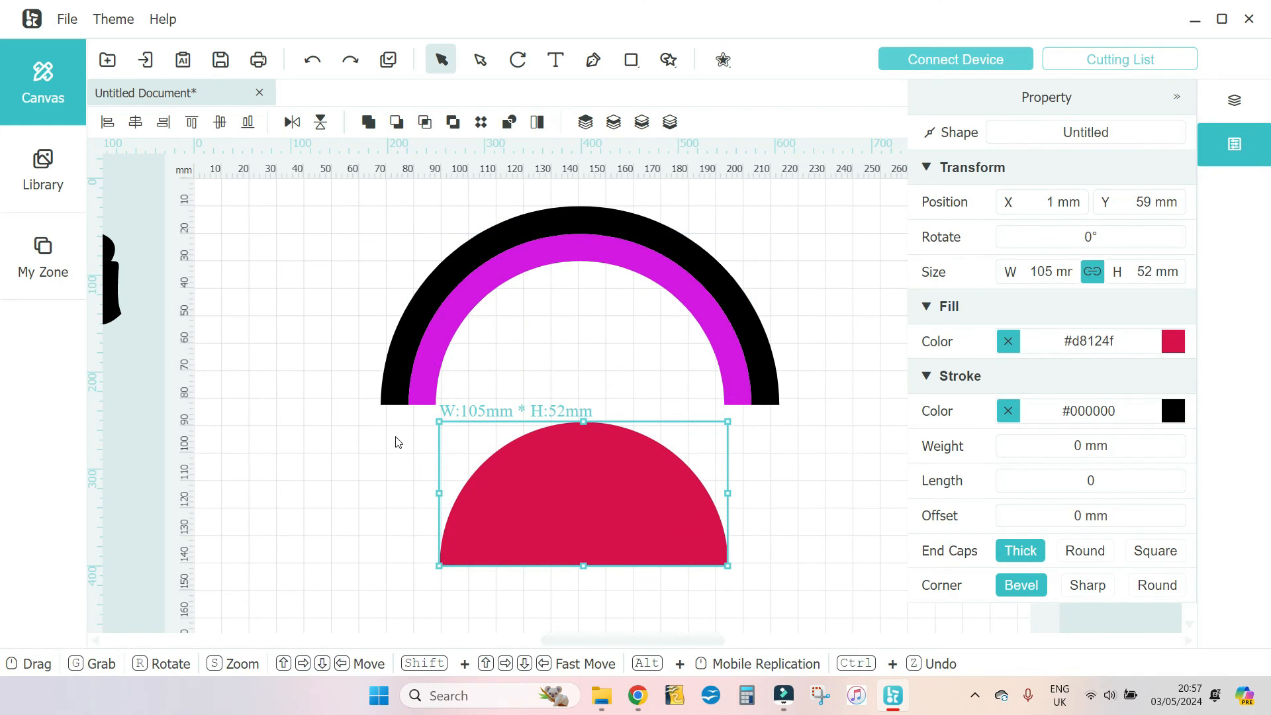
{"action": "left_click_drag", "start_coordinate": [592, 536], "coordinate": [590, 357]}
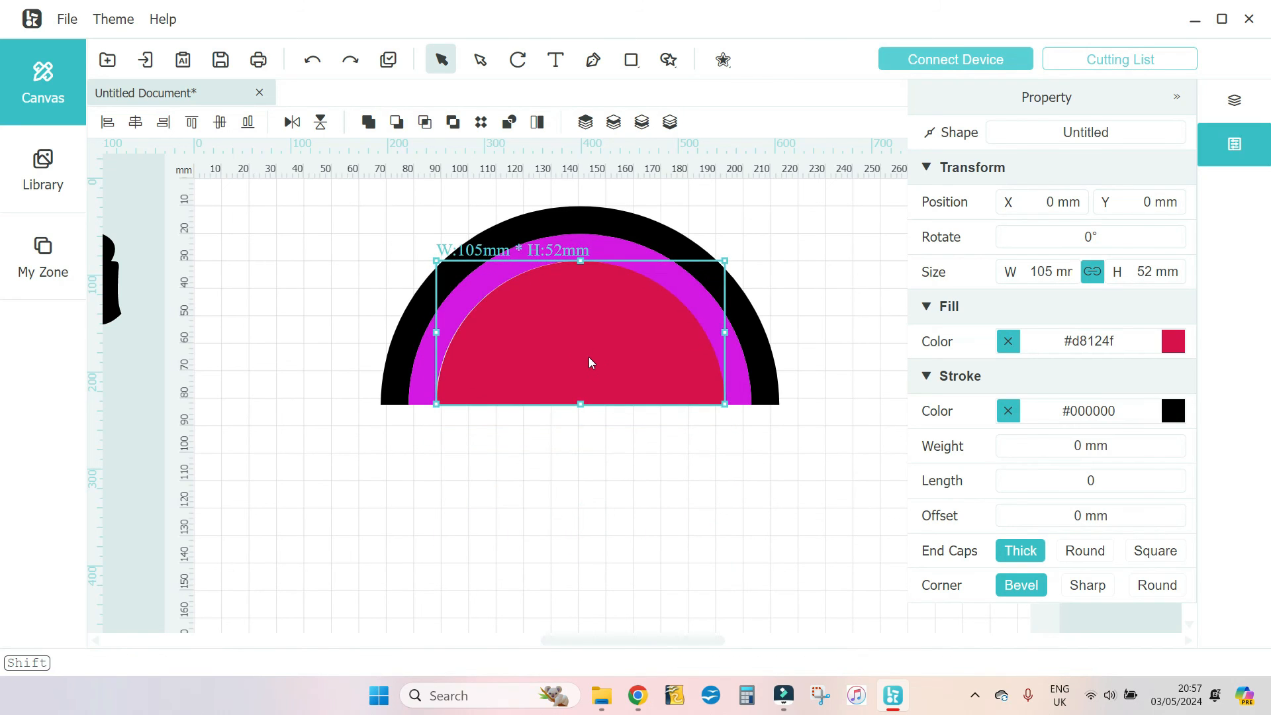
- Duplicate the crimson semicircle and bring the copy back beside the arches
{"action": "right_click", "coordinate": [587, 333]}
{"action": "left_click", "coordinate": [604, 349]}
{"action": "right_click", "coordinate": [600, 329]}
{"action": "left_click", "coordinate": [642, 376]}
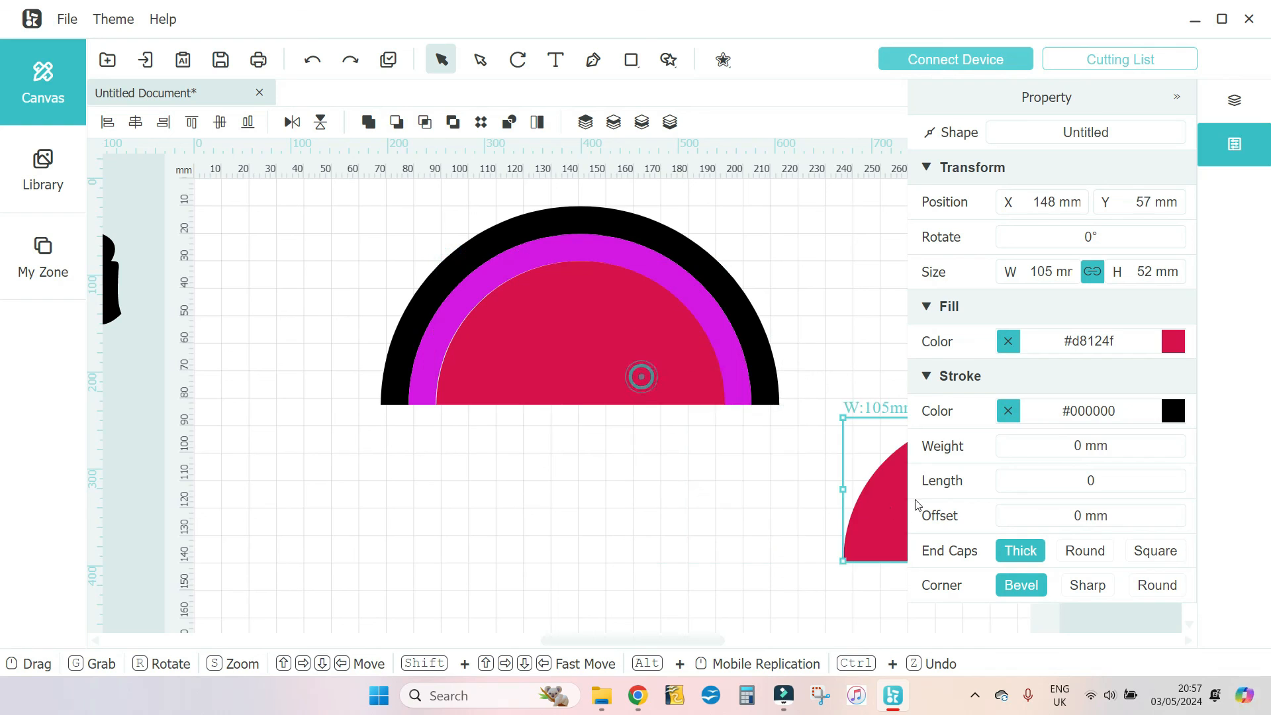
{"action": "left_click_drag", "start_coordinate": [881, 477], "coordinate": [620, 446]}
- Fill the copied semicircle with lime green #acd722 and place it over the crimson semicircle
{"action": "left_click", "coordinate": [1173, 341]}
{"action": "left_click", "coordinate": [1215, 569]}
{"action": "left_click", "coordinate": [1158, 412]}
{"action": "left_click_drag", "start_coordinate": [684, 398], "coordinate": [534, 301]}
- Align the arches, crimson semicircle and lime green semicircle by bottom edge and horizontal centre, and deselect them
{"action": "left_click_drag", "start_coordinate": [827, 421], "coordinate": [267, 187]}
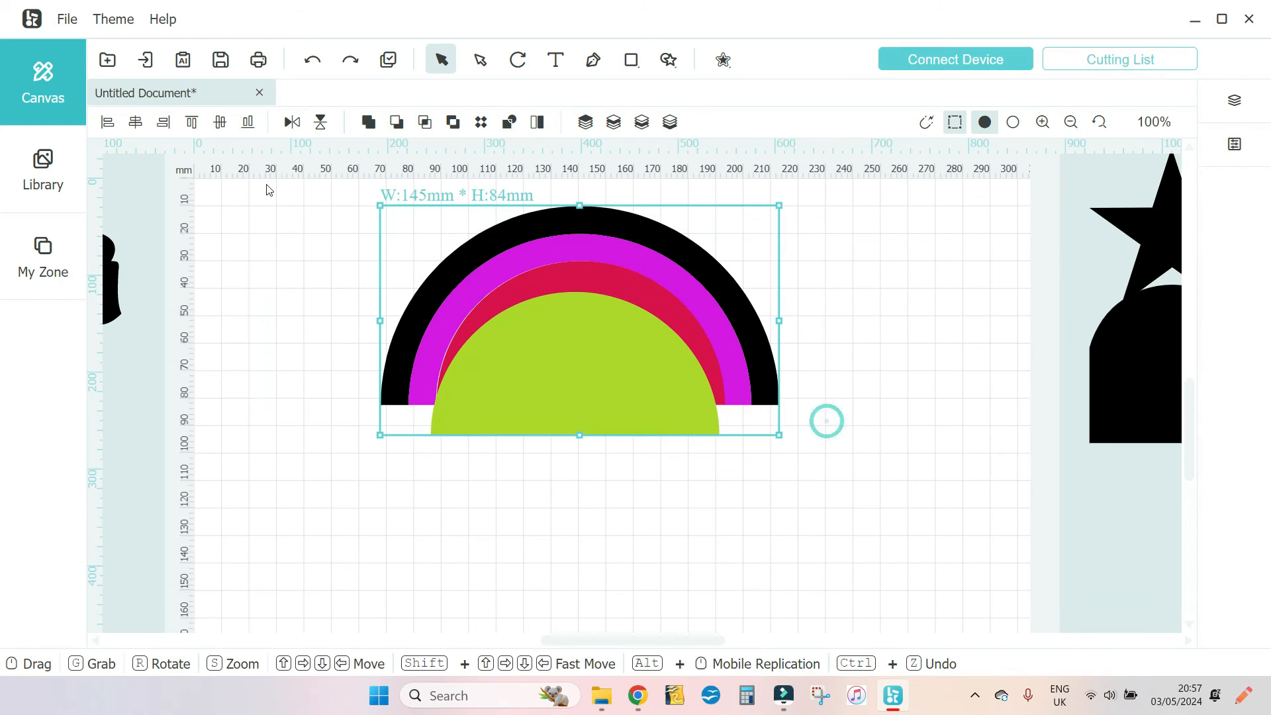
{"action": "left_click", "coordinate": [247, 122]}
{"action": "left_click", "coordinate": [136, 123]}
{"action": "left_click", "coordinate": [1234, 101]}
{"action": "left_click", "coordinate": [1249, 143]}
{"action": "left_click", "coordinate": [861, 331]}
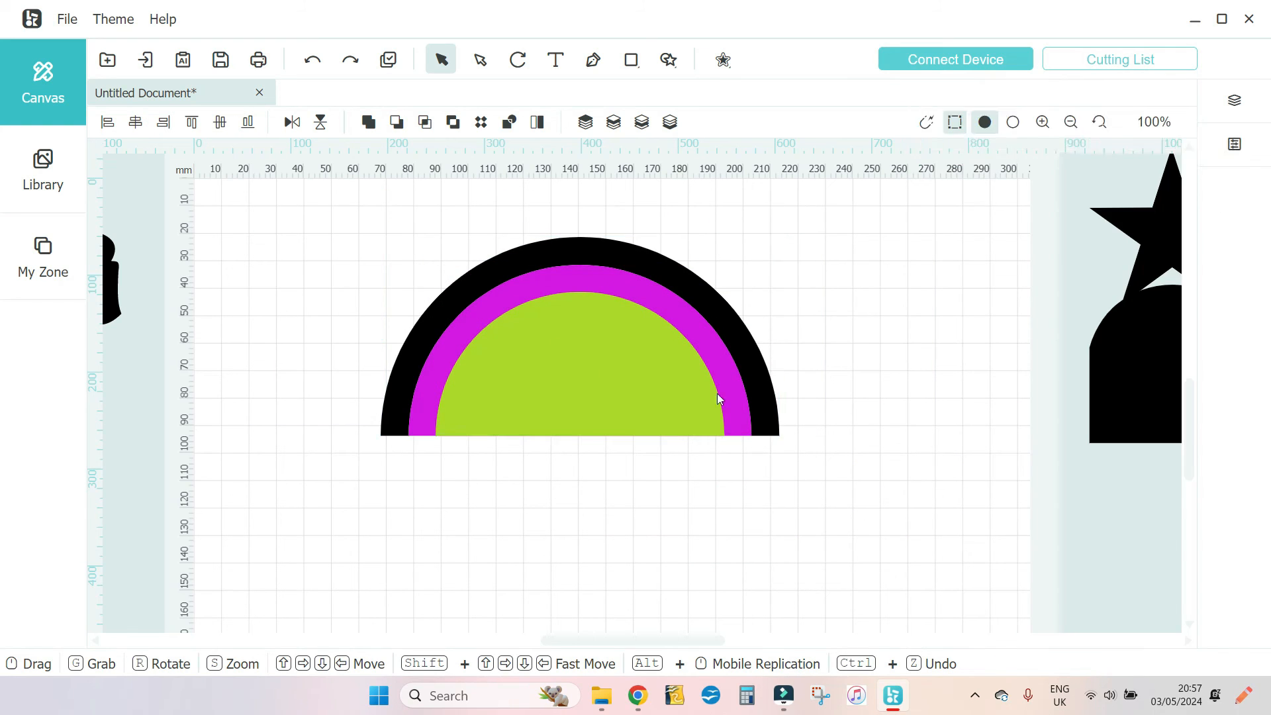
- Reduce the lime green semicircle to 85 mm wide with locked proportions and centre it on the base of the crimson semicircle
{"action": "left_click", "coordinate": [629, 398]}
{"action": "left_click", "coordinate": [1046, 271]}
{"action": "type", "text": "85"}
{"action": "key", "text": "Return"}
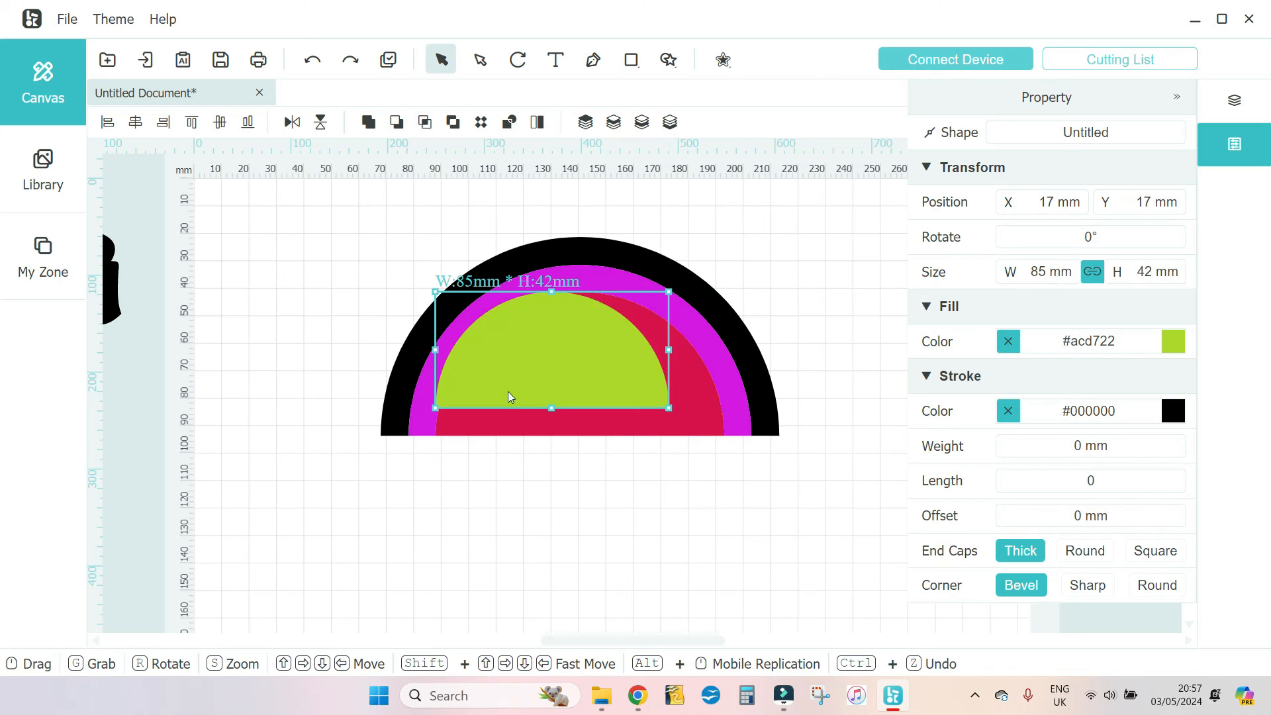
{"action": "left_click_drag", "start_coordinate": [511, 397], "coordinate": [543, 422]}
{"action": "left_click_drag", "start_coordinate": [793, 468], "coordinate": [349, 233]}
{"action": "left_click", "coordinate": [133, 129]}
- Slice the lime green semicircle out of the crimson one and shift the green piece slightly
{"action": "left_click", "coordinate": [1234, 101]}
{"action": "left_click", "coordinate": [1118, 175], "text": "shift"}
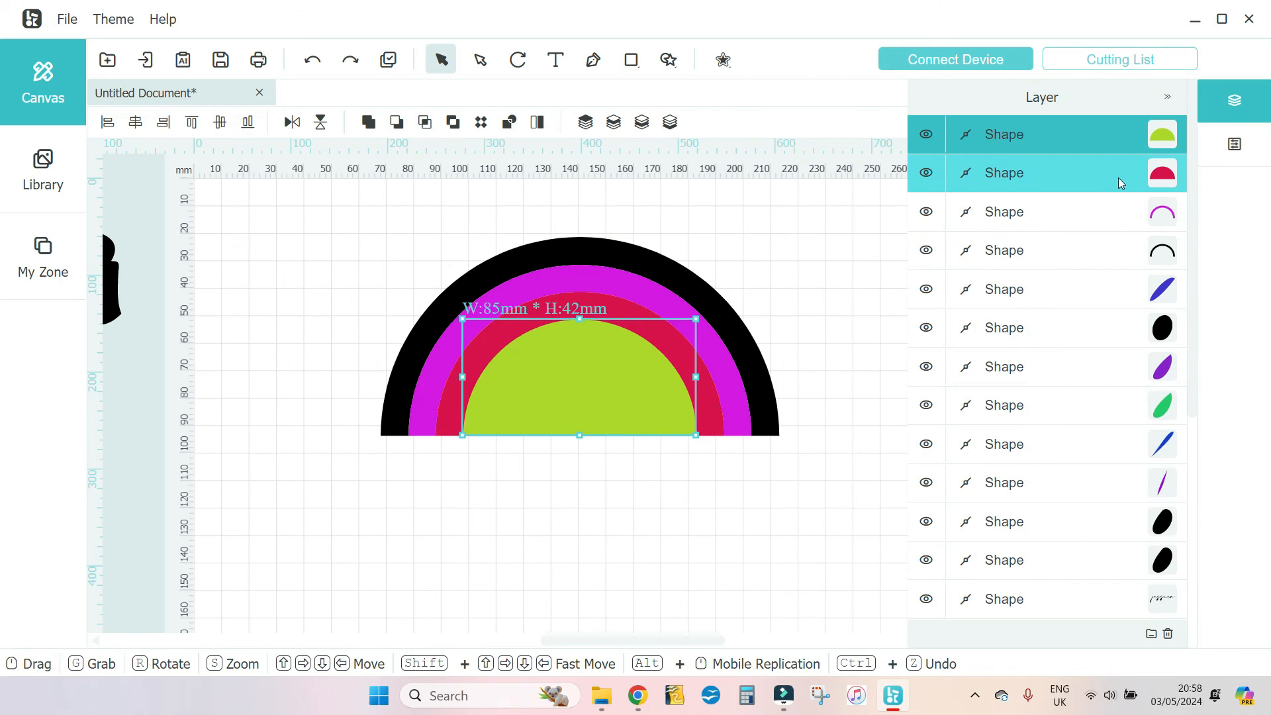
{"action": "left_click", "coordinate": [509, 122]}
{"action": "left_click", "coordinate": [794, 298]}
{"action": "left_click_drag", "start_coordinate": [595, 406], "coordinate": [576, 390]}
- Duplicate the lime green semicircle and bring the copy back to the arches
{"action": "right_click", "coordinate": [606, 456]}
{"action": "left_click", "coordinate": [678, 446]}
{"action": "left_click", "coordinate": [690, 494]}
{"action": "left_click", "coordinate": [771, 557]}
{"action": "left_click_drag", "start_coordinate": [954, 629], "coordinate": [559, 413]}
- Fill the copied semicircle with light blue and set its width to 65 mm with locked proportions
{"action": "left_click", "coordinate": [1174, 341]}
{"action": "left_click", "coordinate": [1216, 491]}
{"action": "left_click", "coordinate": [1039, 272]}
{"action": "type", "text": "65"}
{"action": "key", "text": "Return"}
- Align the light blue and lime green semicircles by horizontal centre and bottom edge, and cut the light blue shape out of the green
{"action": "left_click_drag", "start_coordinate": [636, 482], "coordinate": [574, 540]}
{"action": "left_click", "coordinate": [136, 122]}
{"action": "left_click", "coordinate": [248, 121]}
- Align the black, magenta, crimson and lime green arches by horizontal centre and bottom edge
{"action": "left_click_drag", "start_coordinate": [782, 421], "coordinate": [623, 371]}
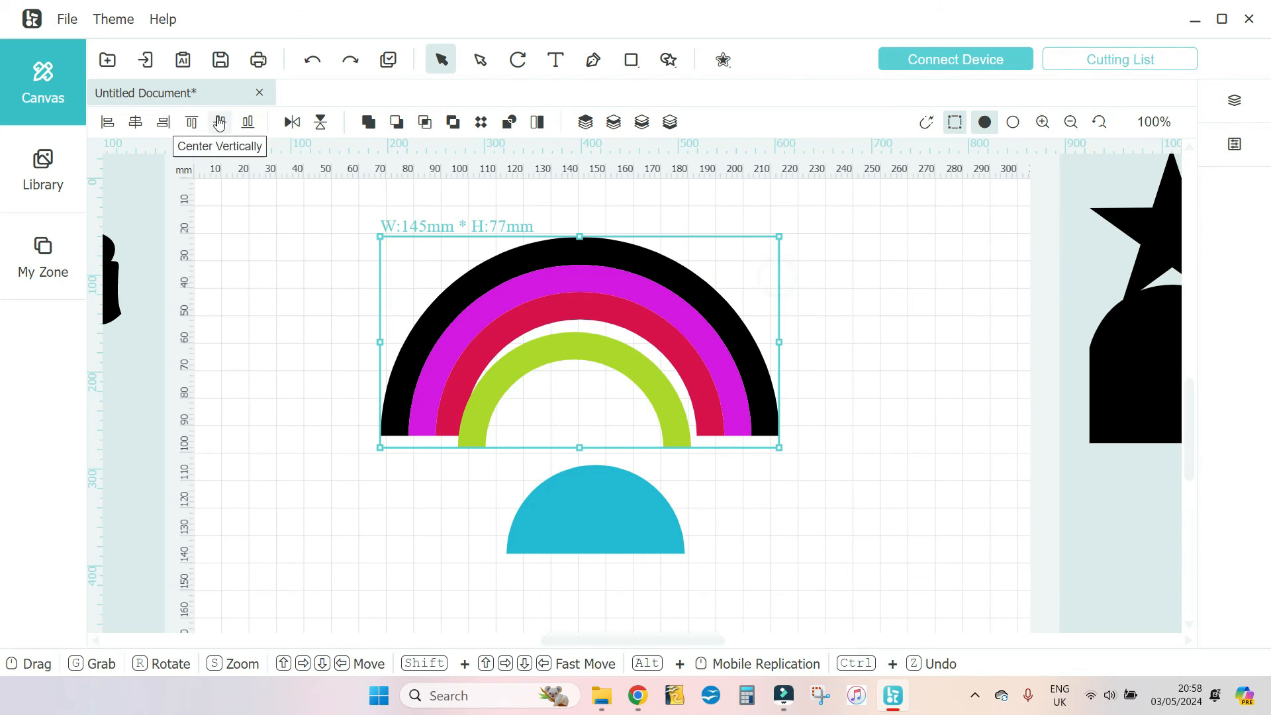
{"action": "left_click", "coordinate": [136, 122]}
{"action": "left_click", "coordinate": [249, 124]}
- Undo the stray drag, select all four arches and move them together slightly higher on the page
{"action": "left_click_drag", "start_coordinate": [636, 317], "coordinate": [633, 259]}
{"action": "left_click", "coordinate": [308, 63]}
{"action": "left_click_drag", "start_coordinate": [346, 199], "coordinate": [596, 345]}
{"action": "left_click_drag", "start_coordinate": [600, 346], "coordinate": [593, 307]}
- Move the light blue semicircle up to the base of the arches and place a duplicate over it
{"action": "left_click_drag", "start_coordinate": [611, 529], "coordinate": [591, 442]}
{"action": "right_click", "coordinate": [592, 443]}
{"action": "left_click", "coordinate": [650, 462]}
{"action": "left_click_drag", "start_coordinate": [982, 613], "coordinate": [564, 422]}
- Fill the duplicated semicircle with dark blue and set its width to 45 mm with locked proportions
{"action": "left_click", "coordinate": [1172, 341]}
{"action": "left_click", "coordinate": [1215, 444]}
{"action": "left_click", "coordinate": [1171, 401]}
{"action": "left_click", "coordinate": [1056, 272]}
{"action": "type", "text": "45"}
{"action": "key", "text": "Return"}
- Align the dark blue and light blue semicircles by horizontal centre and bottom edge, and subtract the dark blue one
{"action": "left_click_drag", "start_coordinate": [543, 504], "coordinate": [575, 390]}
{"action": "left_click", "coordinate": [136, 122]}
{"action": "left_click", "coordinate": [247, 122]}
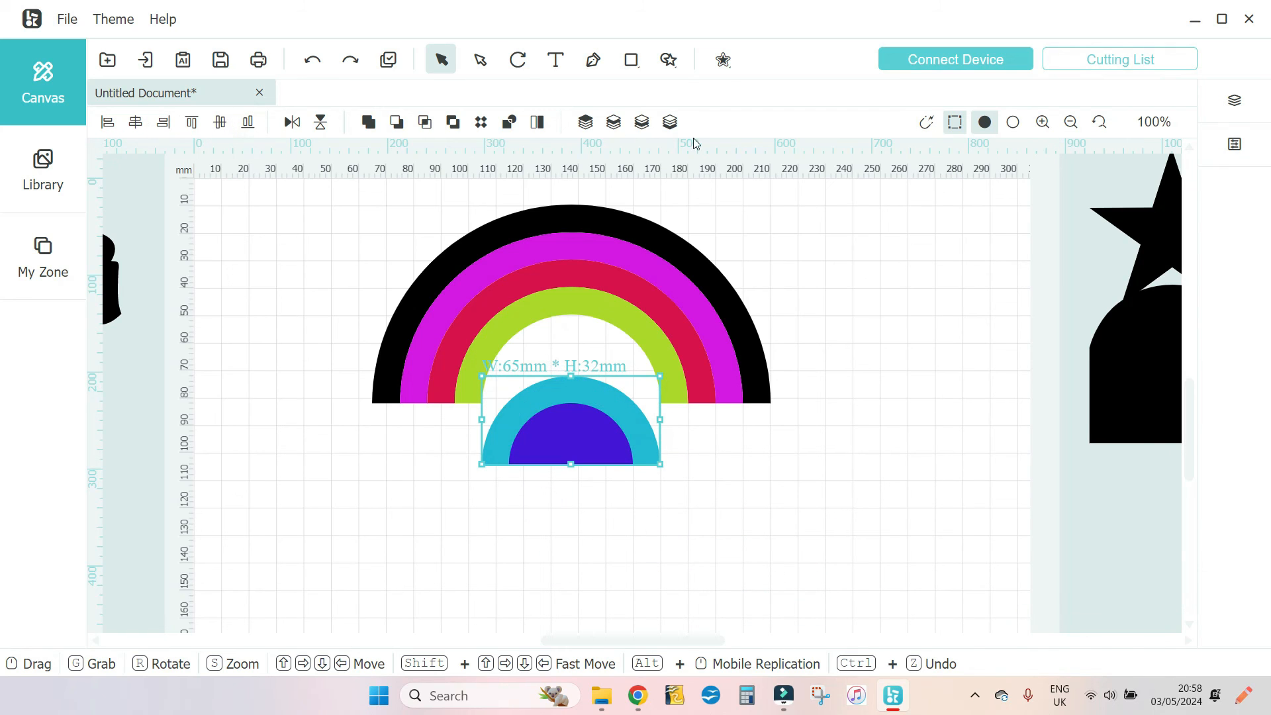
{"action": "left_click", "coordinate": [397, 123]}
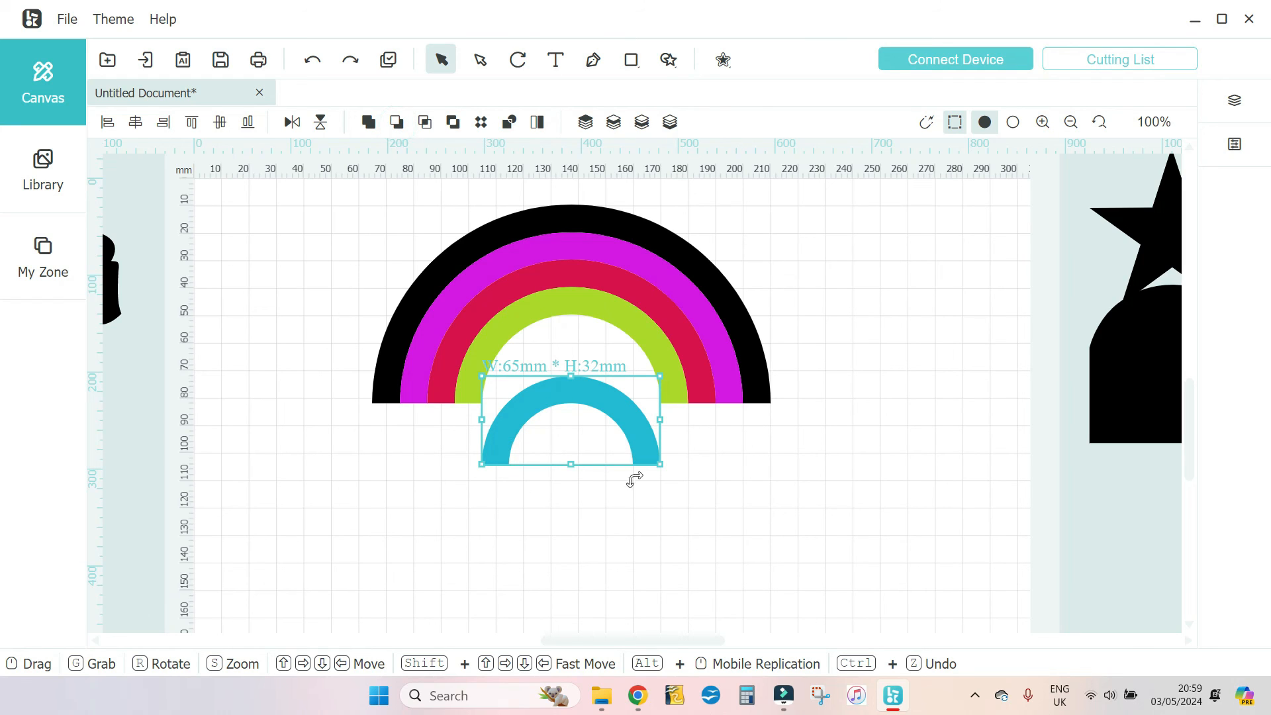
{"action": "left_click", "coordinate": [648, 509]}
- Move the light blue arch inside the lime green arch and align all five arches by horizontal centre and bottom edge
{"action": "left_click_drag", "start_coordinate": [563, 390], "coordinate": [559, 359]}
{"action": "left_click", "coordinate": [701, 495]}
{"action": "left_click_drag", "start_coordinate": [780, 281], "coordinate": [503, 445]}
{"action": "left_click", "coordinate": [135, 122]}
{"action": "left_click", "coordinate": [247, 121]}
{"action": "left_click", "coordinate": [586, 491]}
- Change the fill of the outermost black arch to blue and deselect it
{"action": "left_click", "coordinate": [679, 284]}
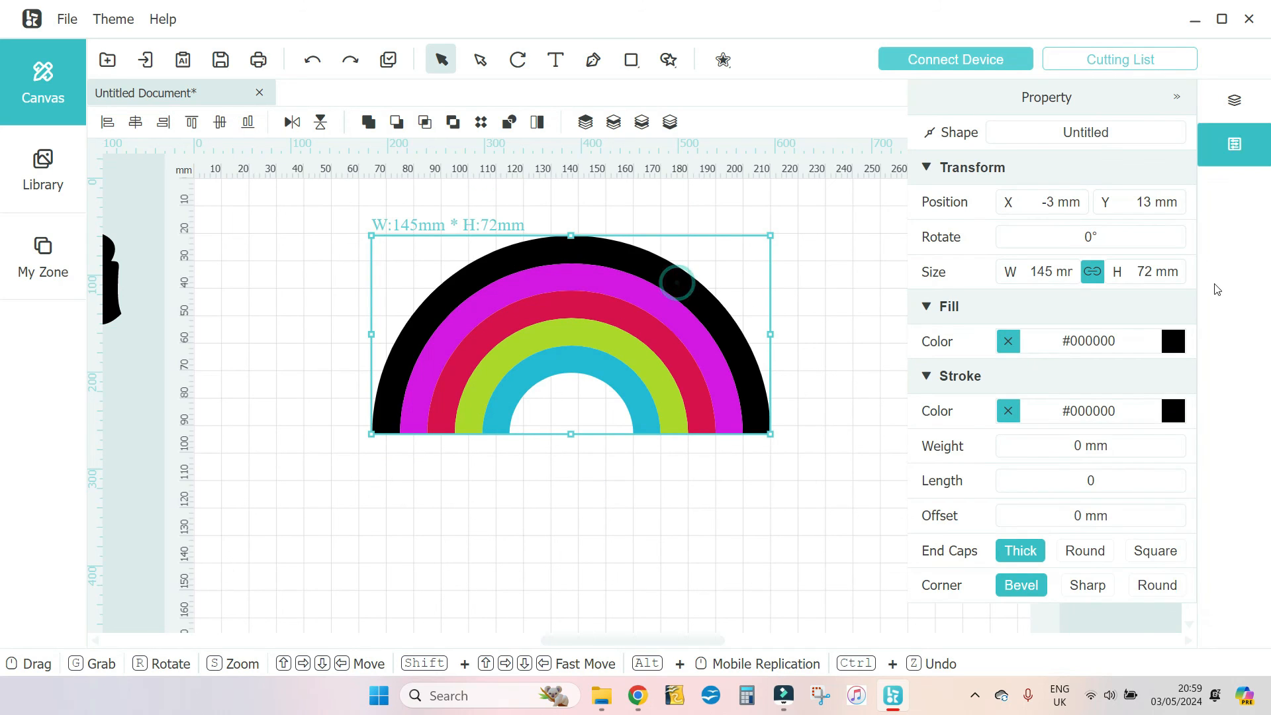
{"action": "left_click", "coordinate": [1182, 341]}
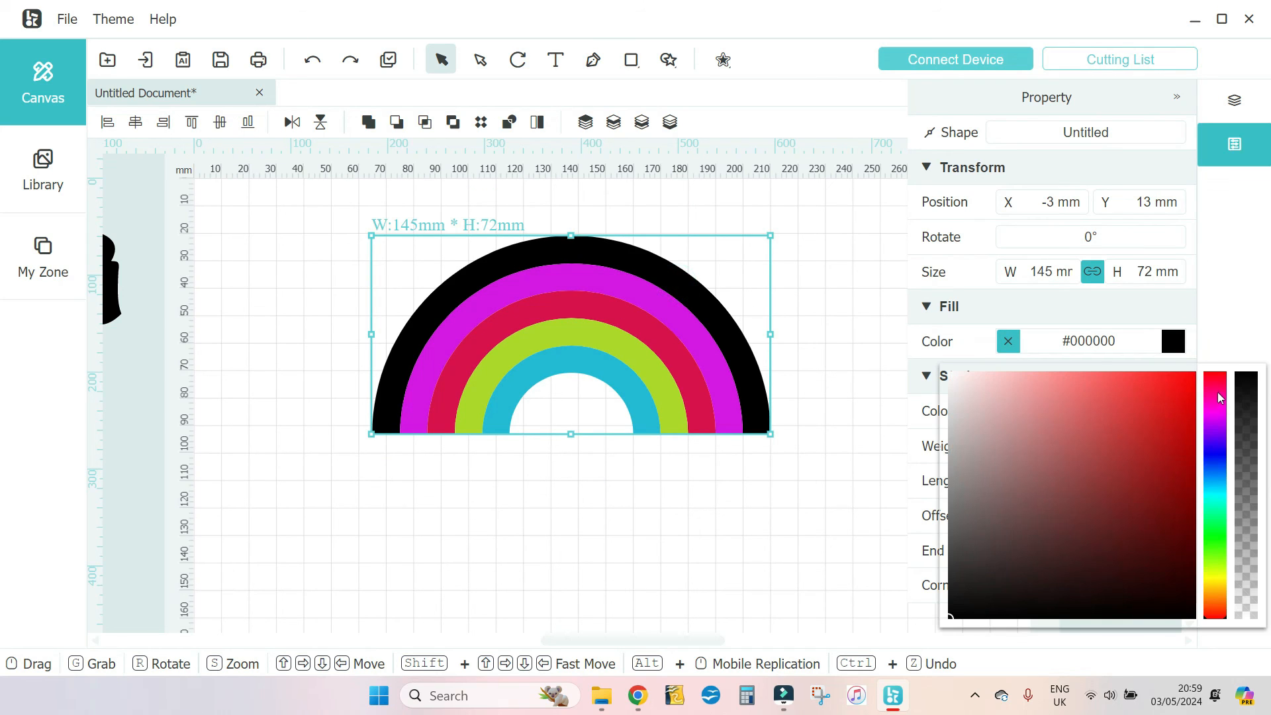
{"action": "left_click", "coordinate": [1218, 459]}
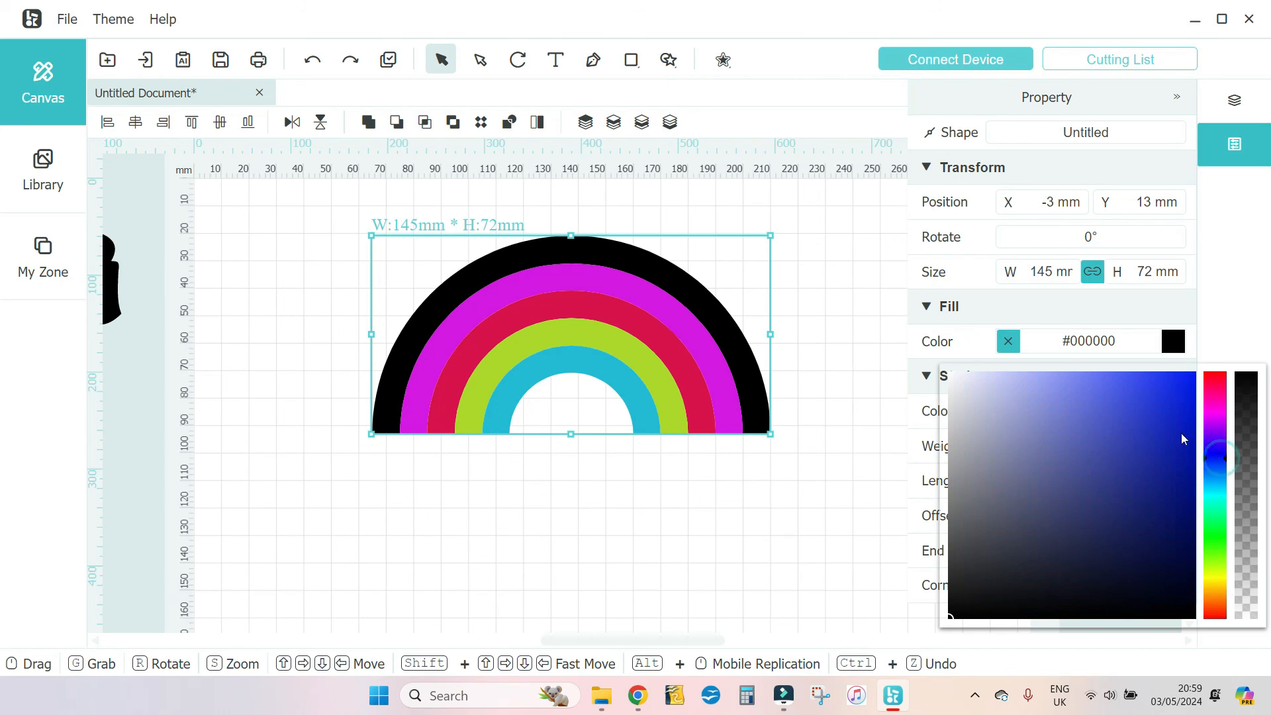
{"action": "left_click", "coordinate": [1160, 418]}
{"action": "left_click", "coordinate": [704, 527]}
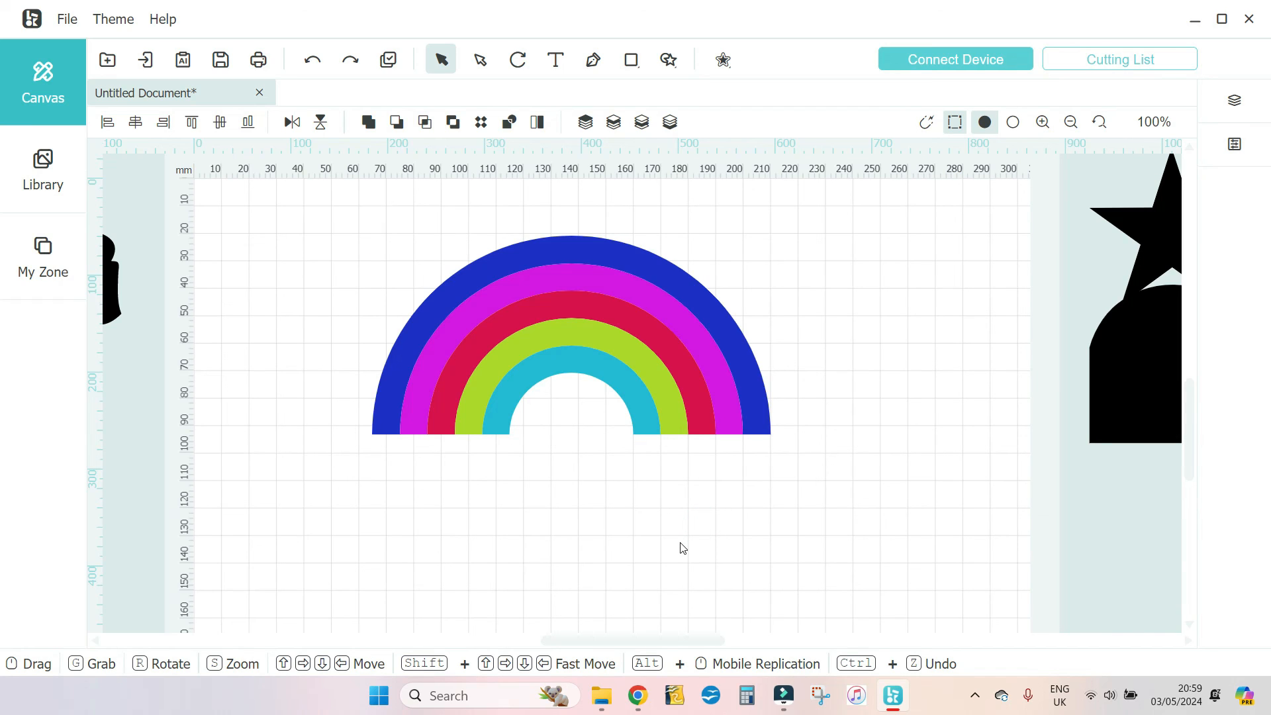
{"action": "left_click", "coordinate": [162, 18]}
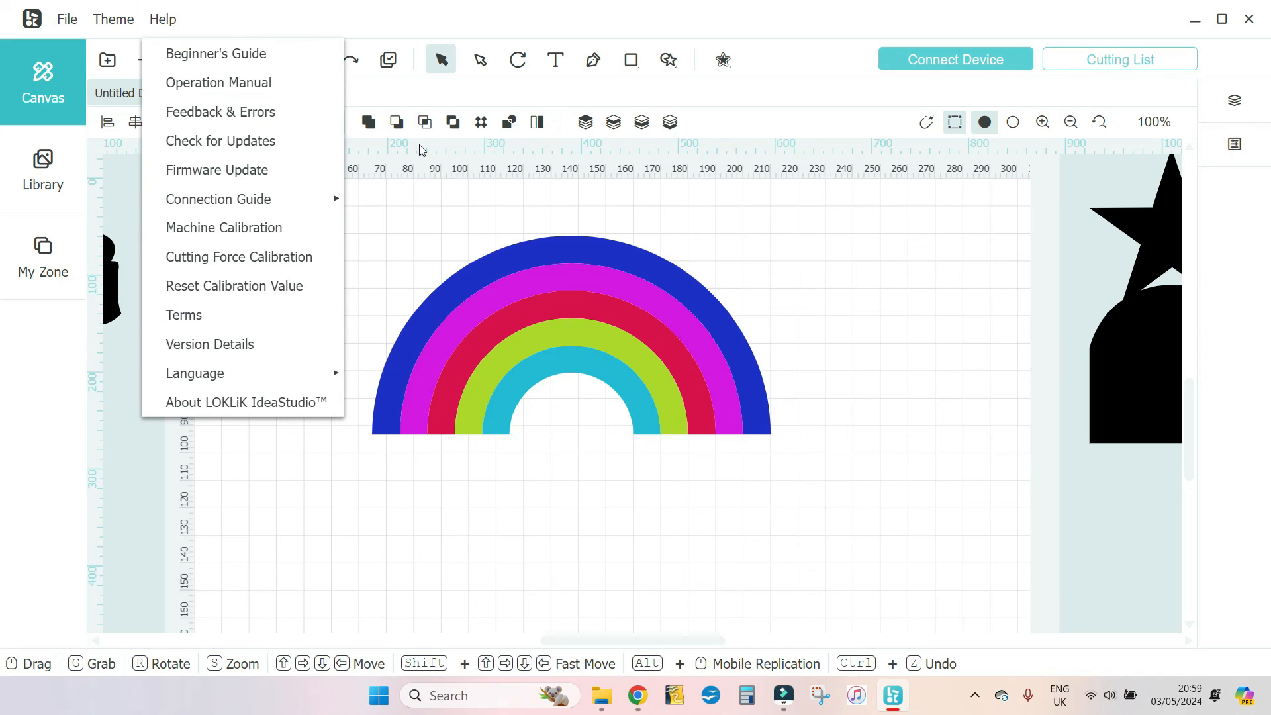
{"action": "left_click", "coordinate": [420, 199]}
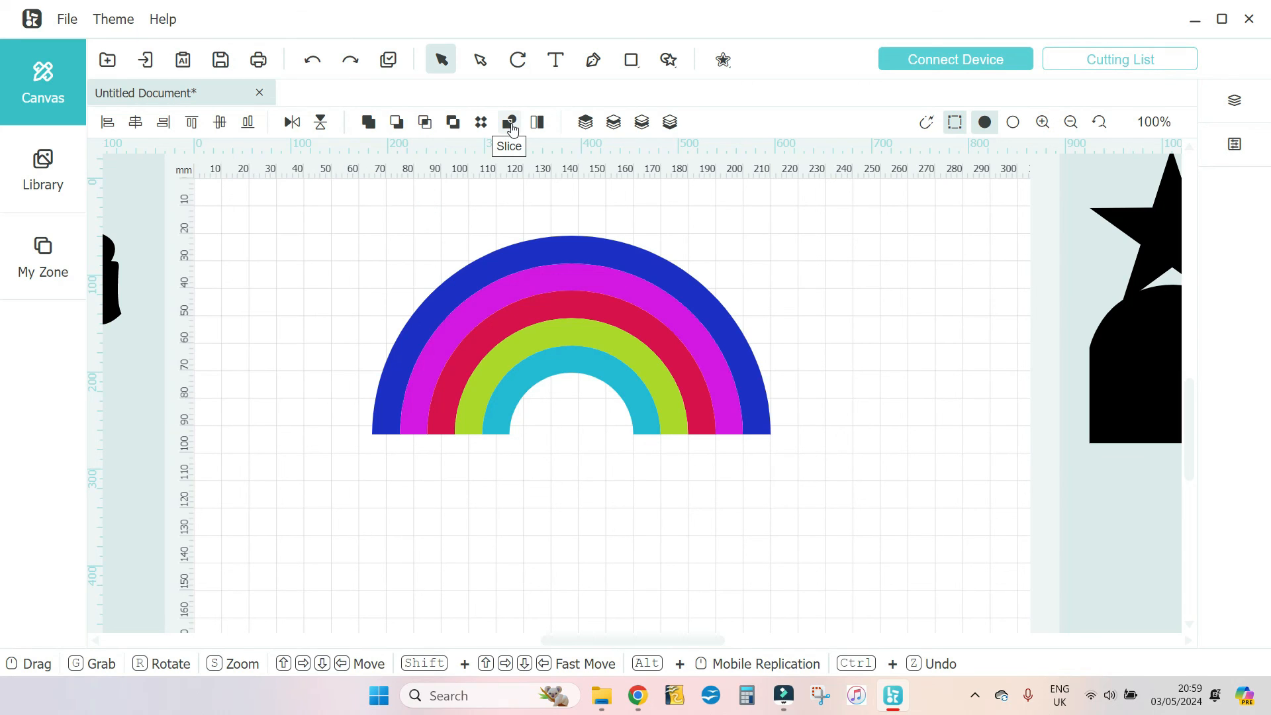